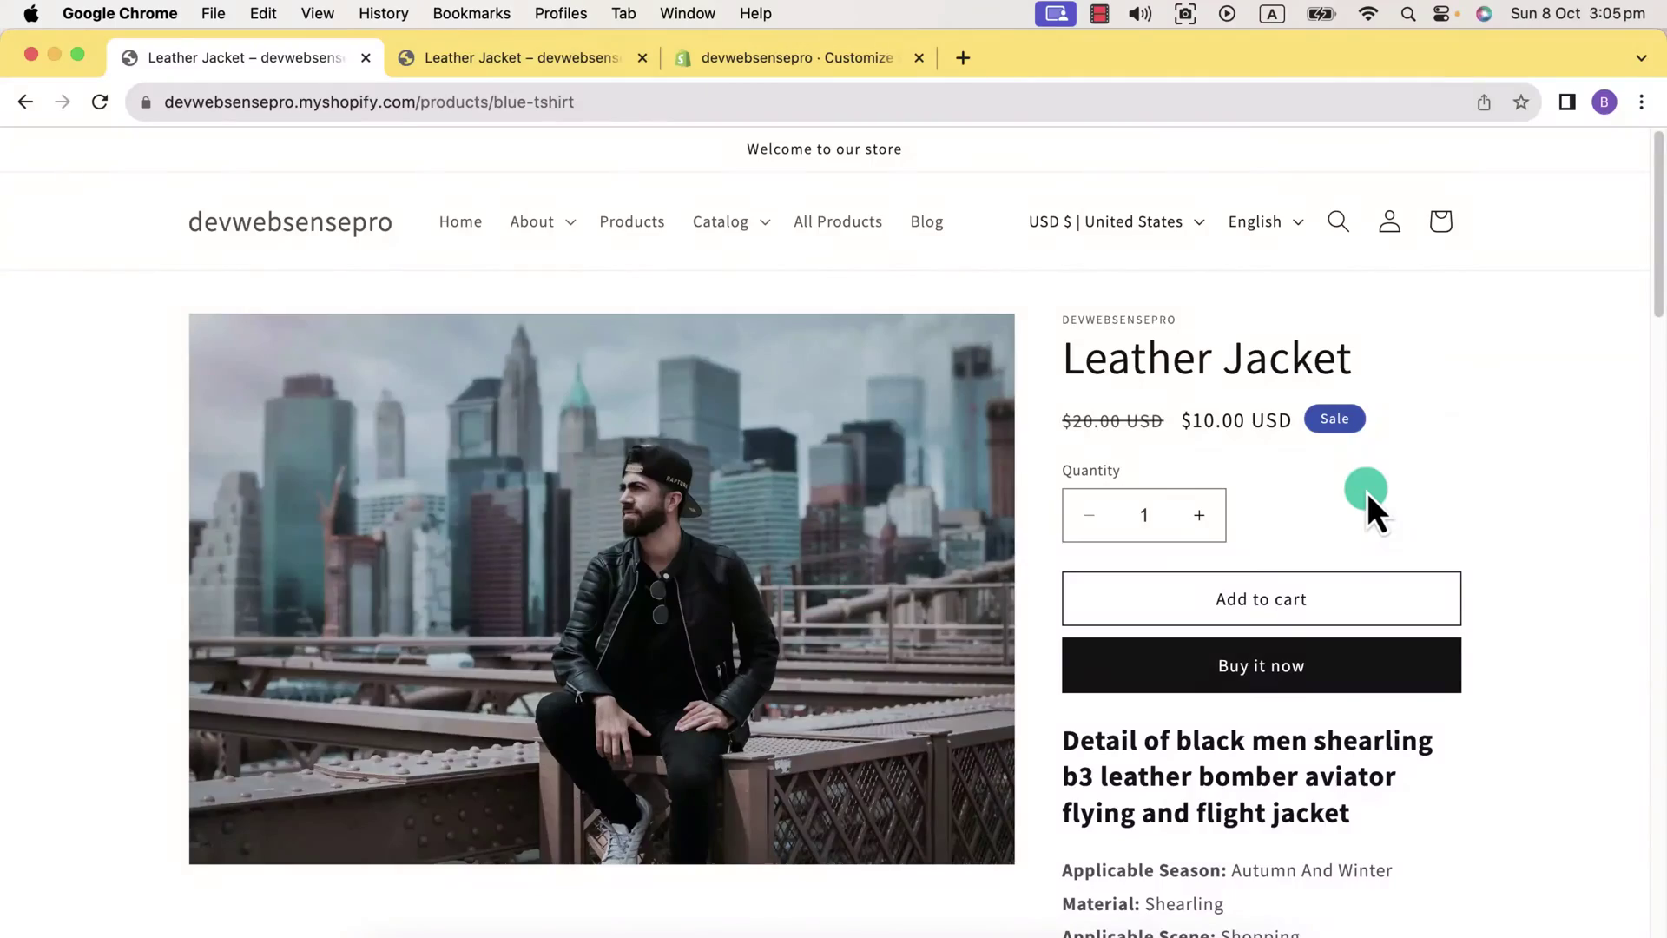
Examine the Leather Jacket product page and its full-length description
scroll(1366, 495, down, 8)
scroll(1366, 488, up, 6)
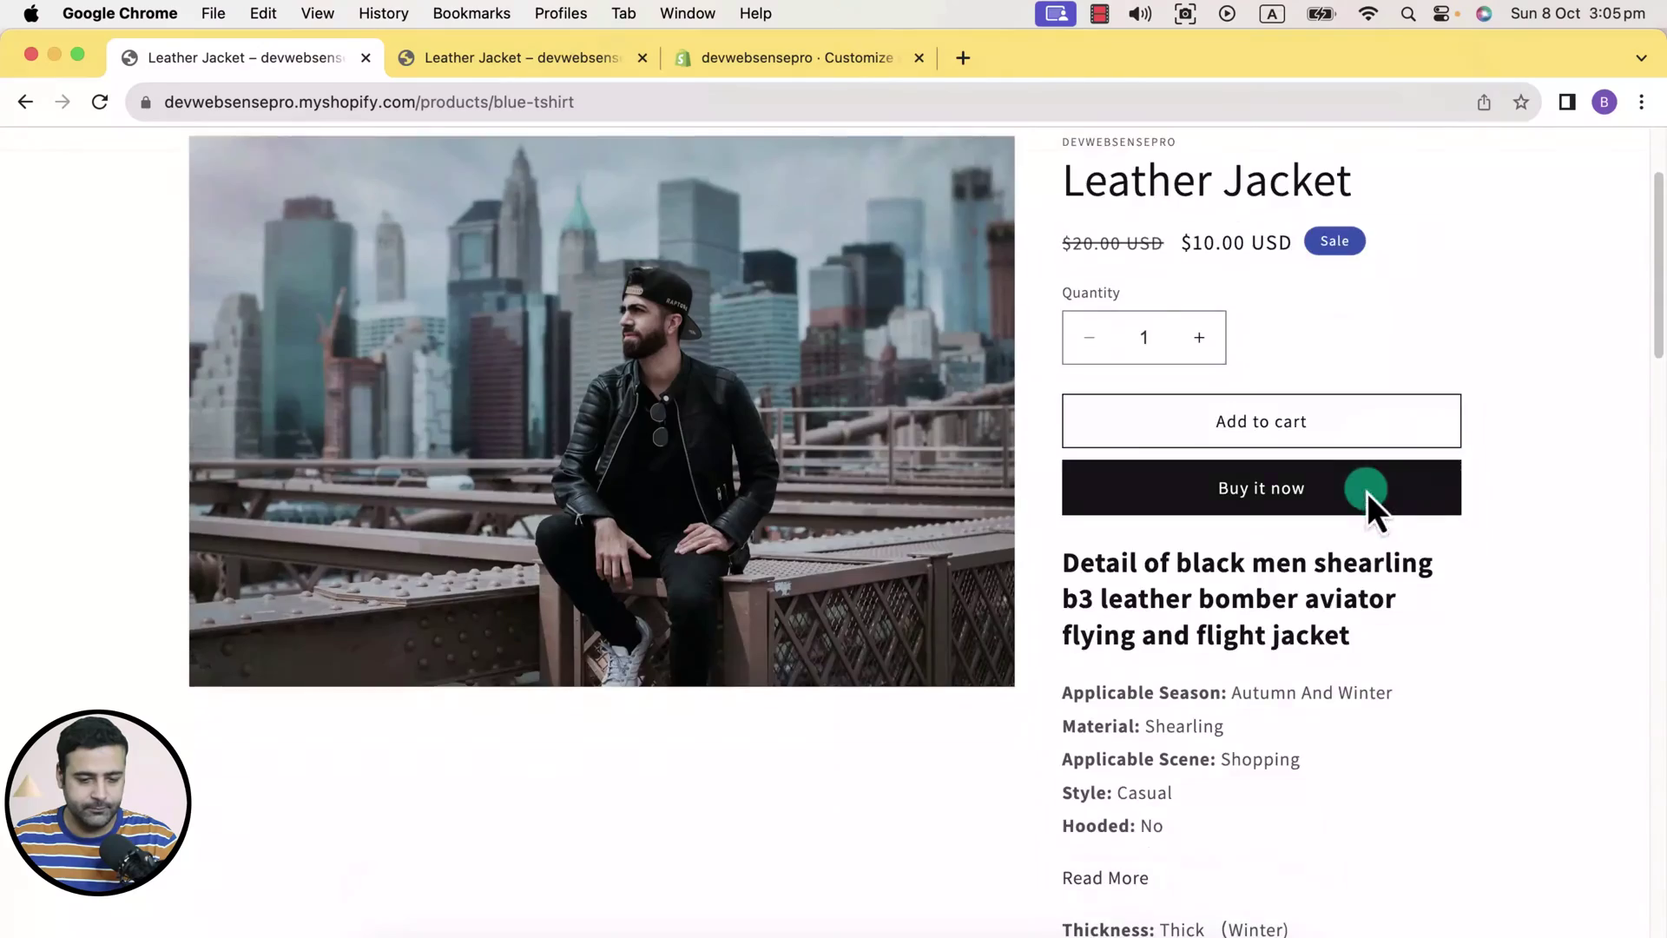
scroll(1367, 492, down, 15)
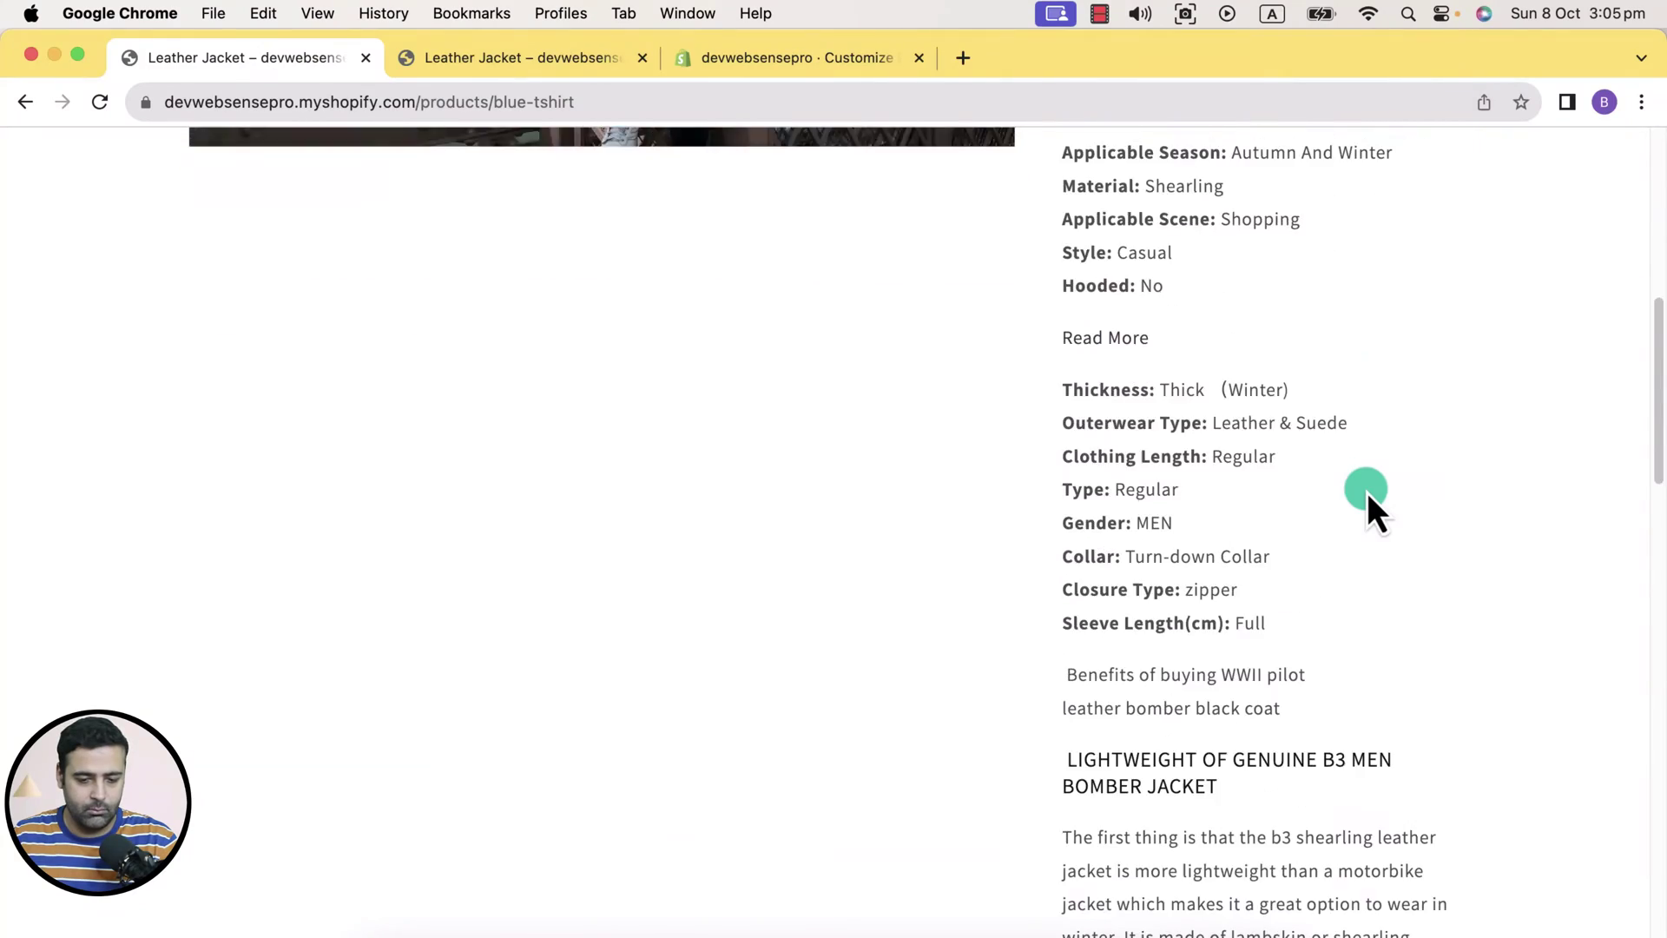
scroll(1367, 493, down, 7)
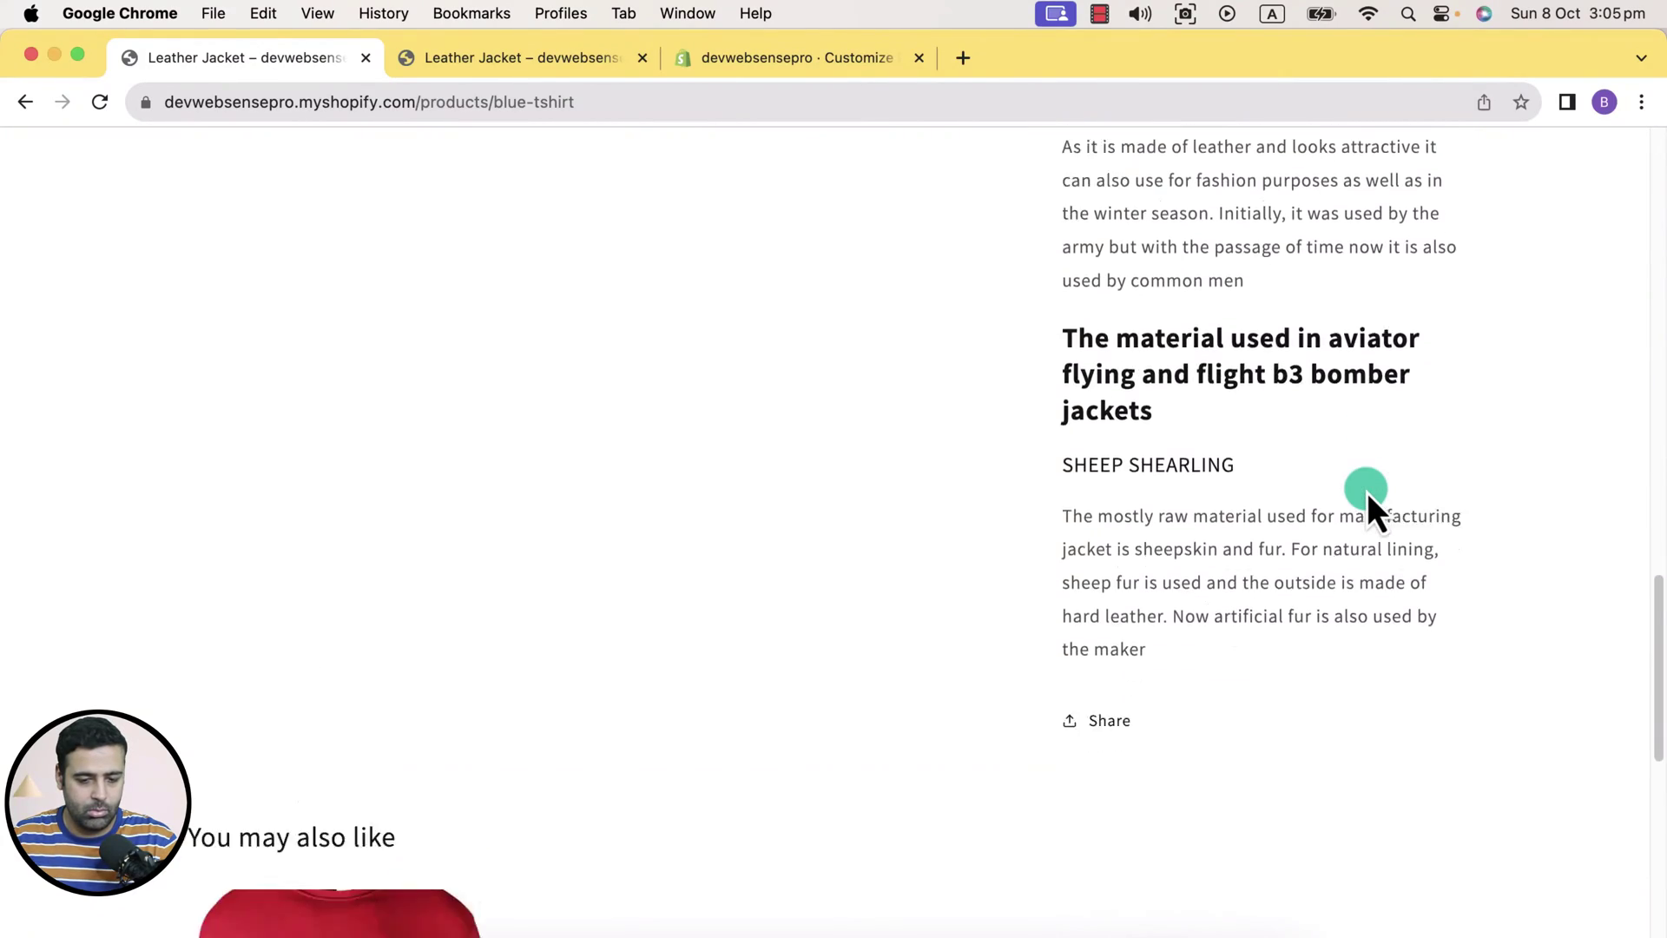
scroll(1367, 492, up, 6)
scroll(1367, 493, up, 12)
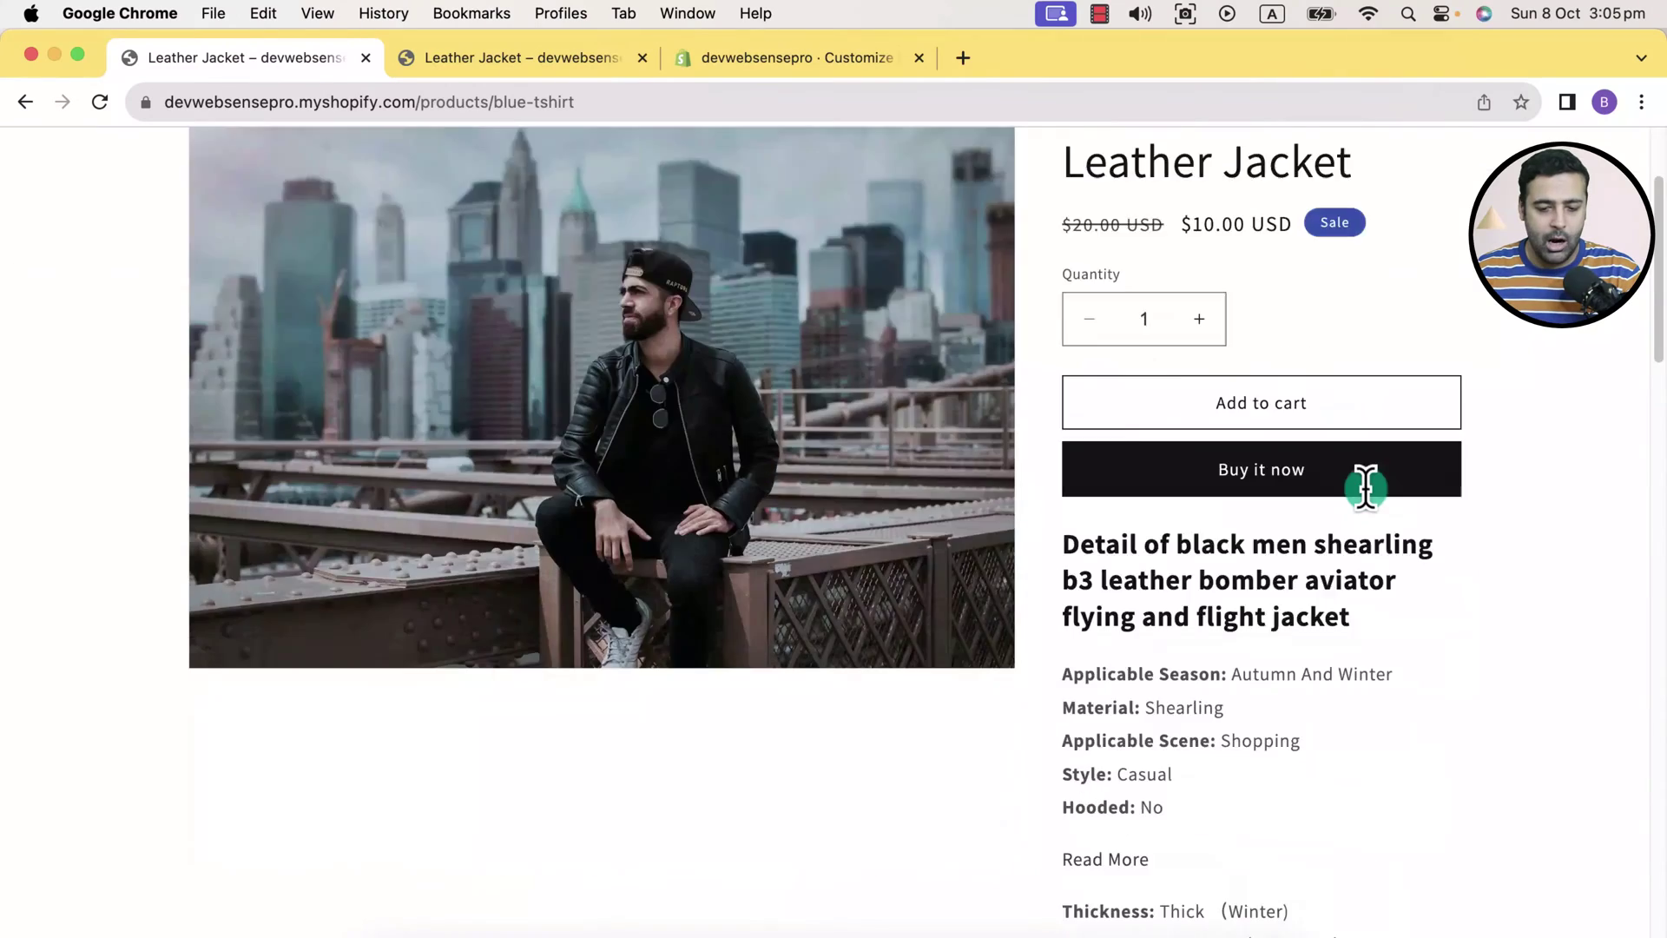
scroll(1366, 486, down, 10)
scroll(1366, 488, down, 3)
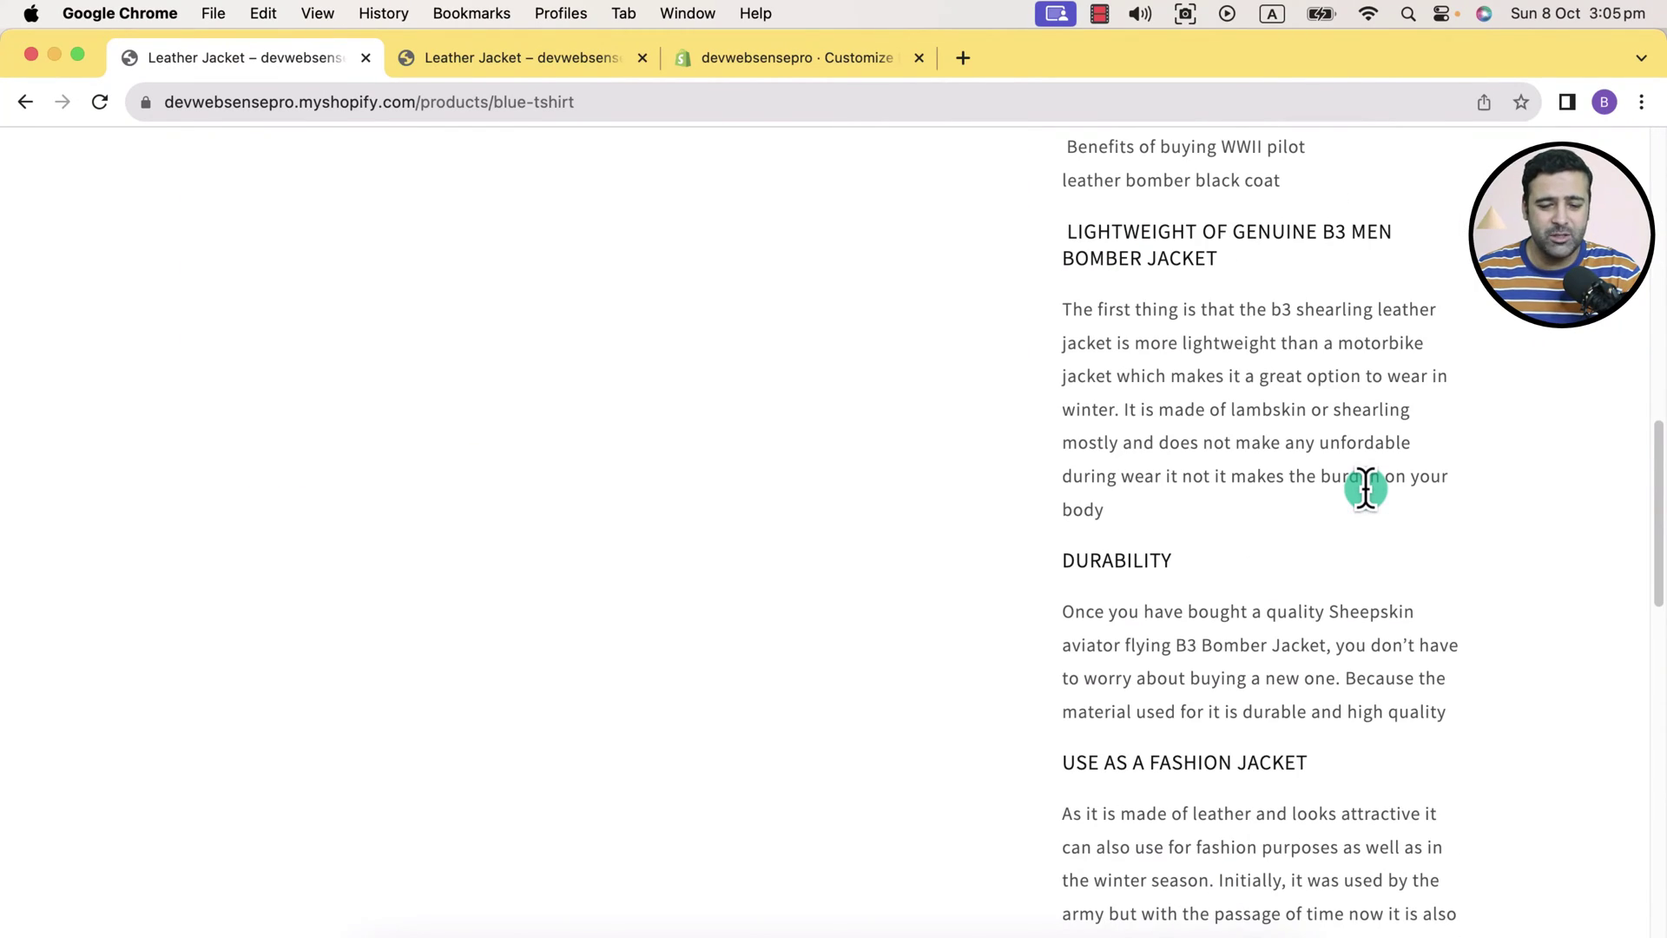
scroll(1366, 489, up, 10)
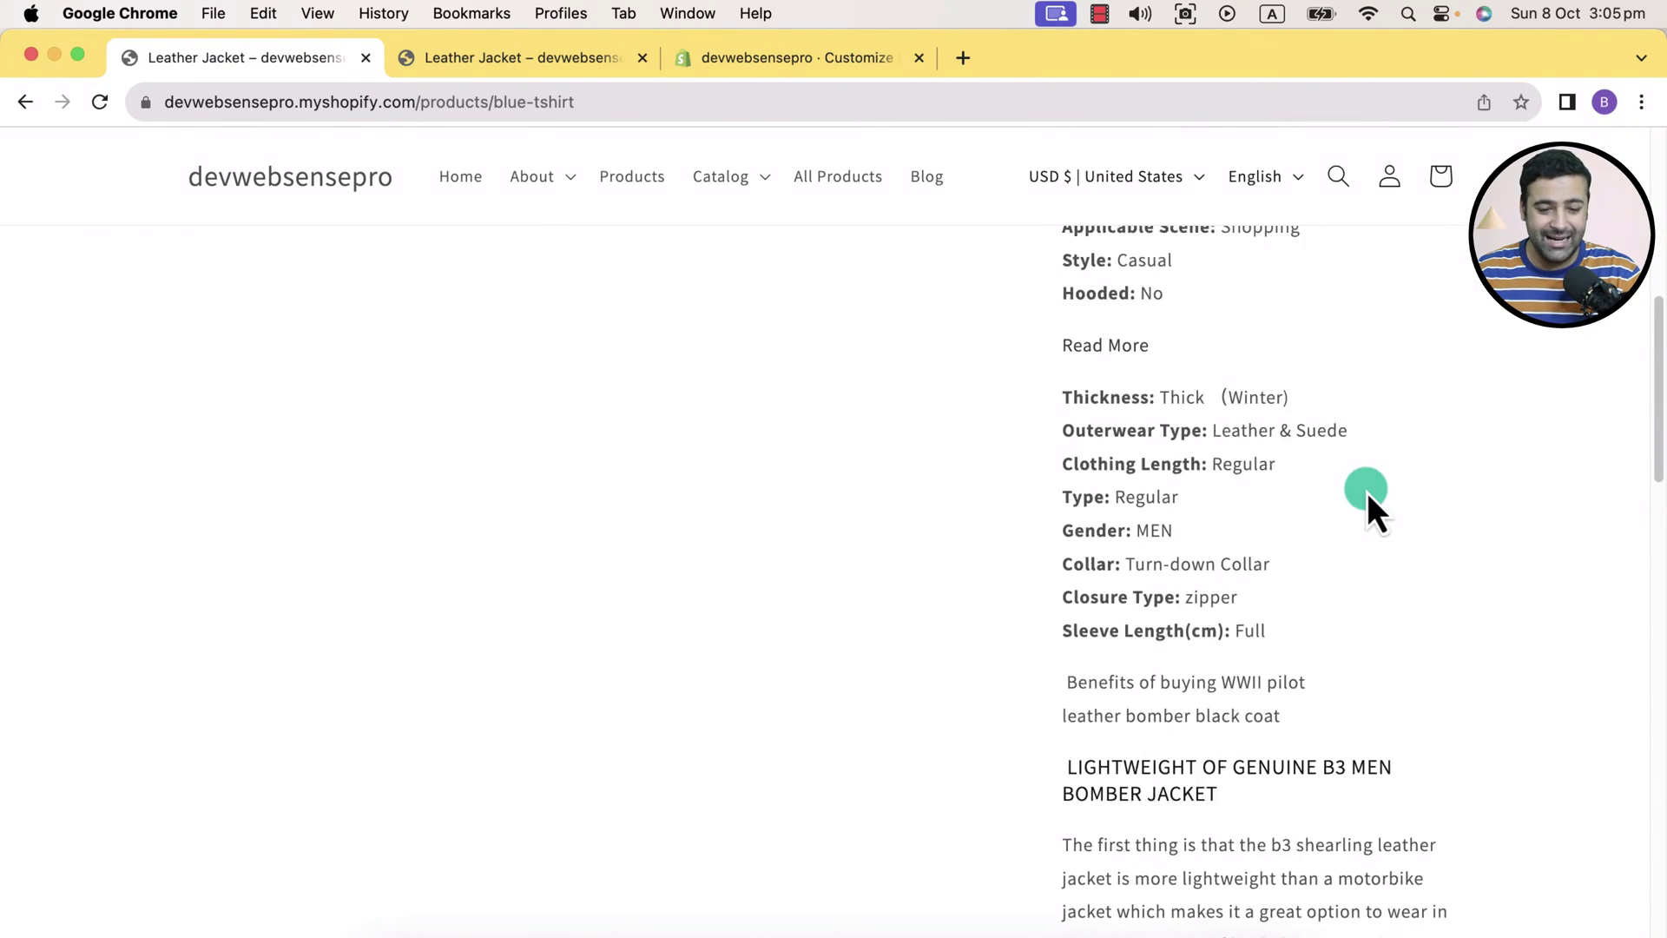
scroll(1367, 508, up, 1)
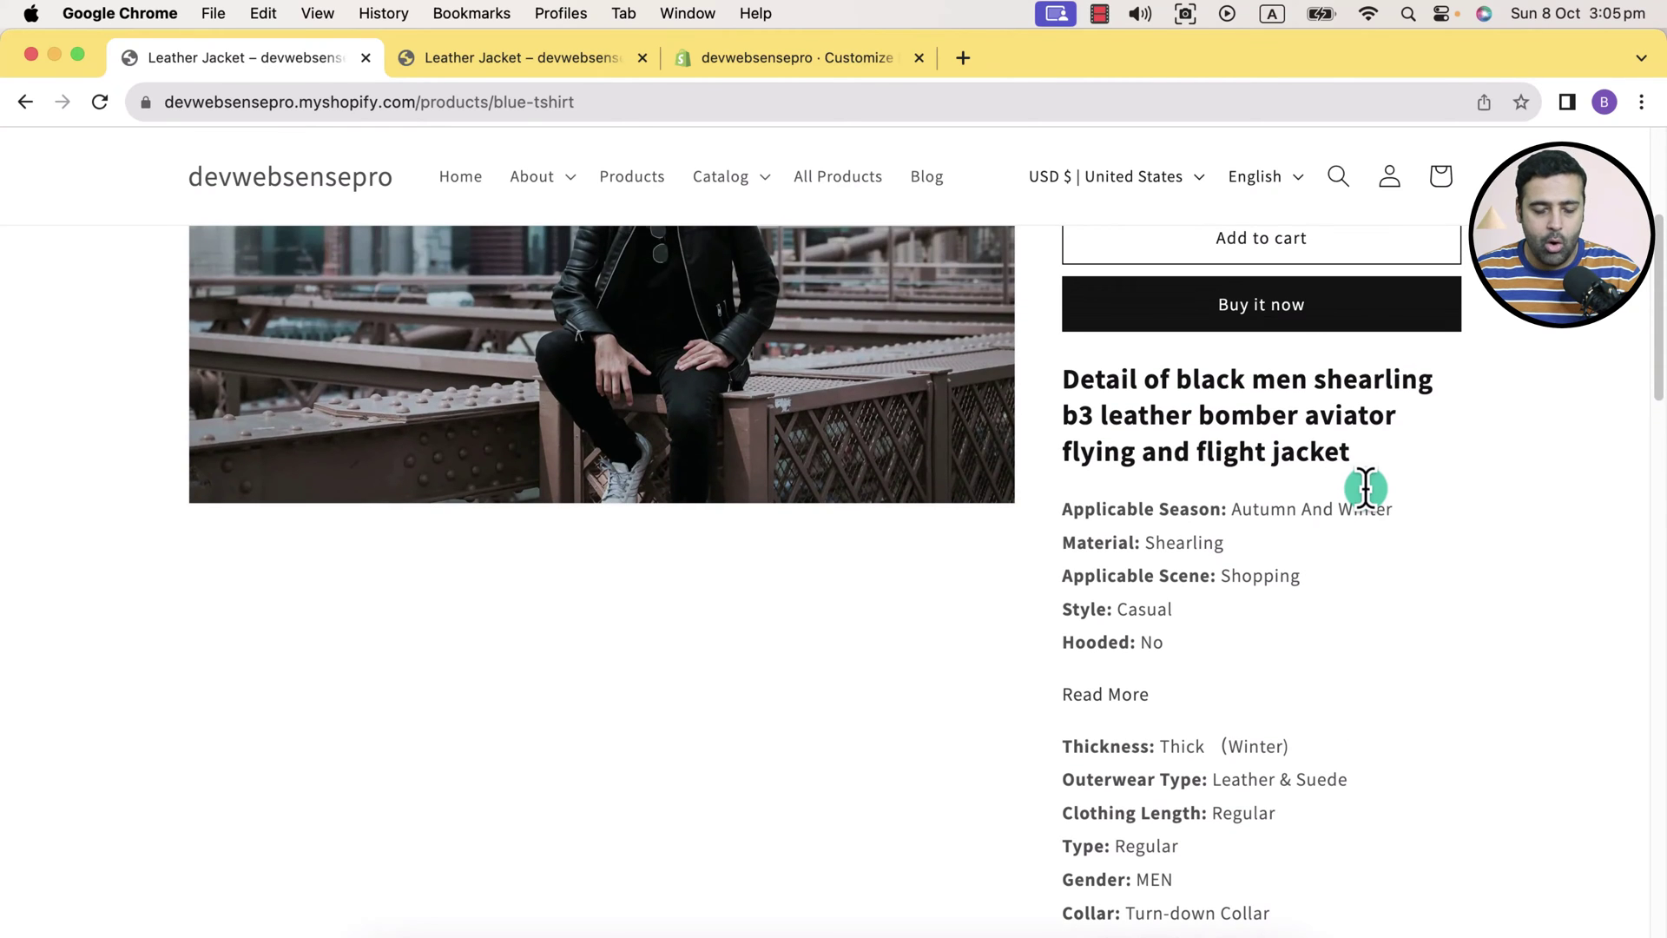
scroll(1303, 398, down, 10)
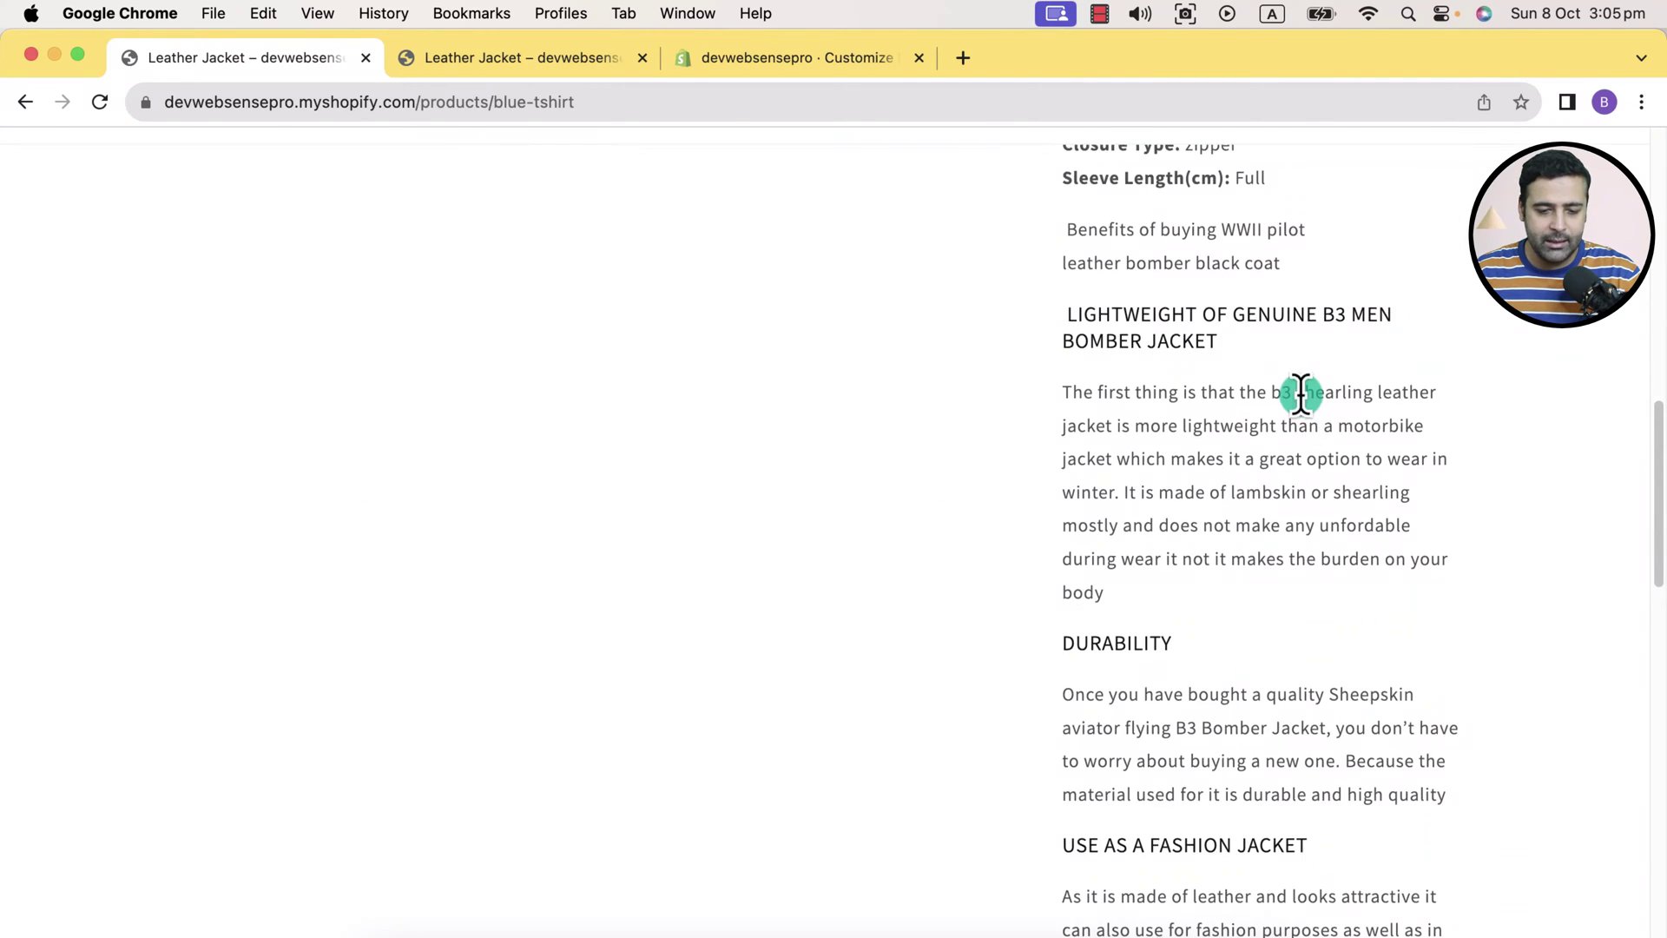
scroll(1302, 399, up, 14)
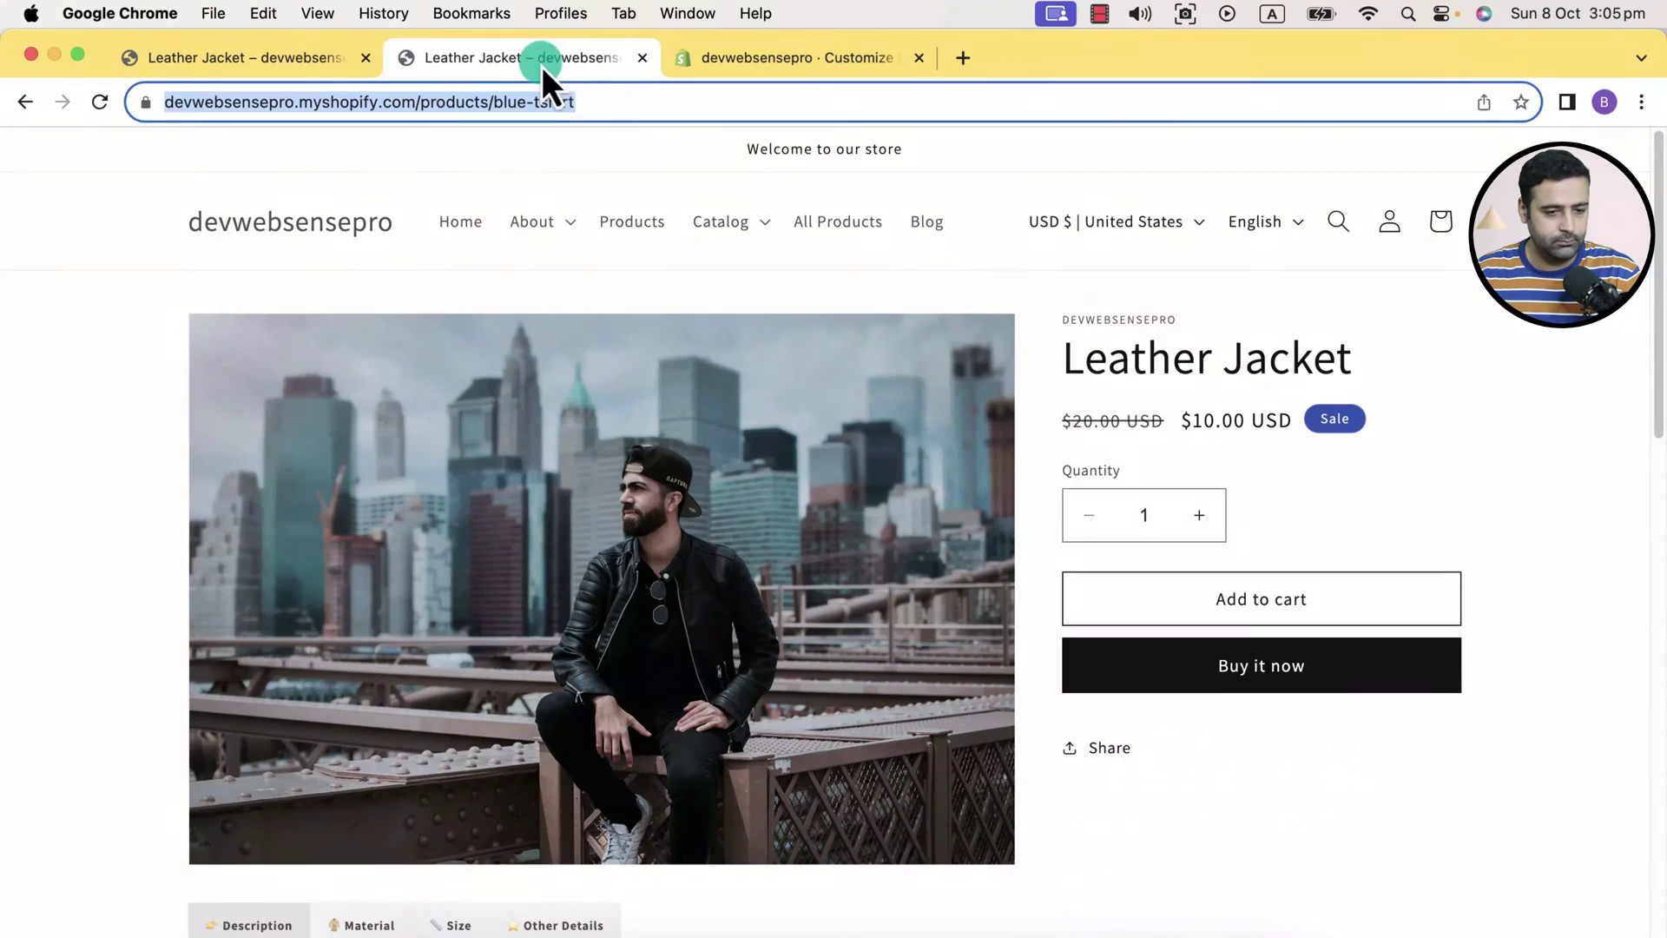
Compare the plain product page with the tabbed version, viewing its Material, Size and Other Details content
scroll(1363, 395, down, 5)
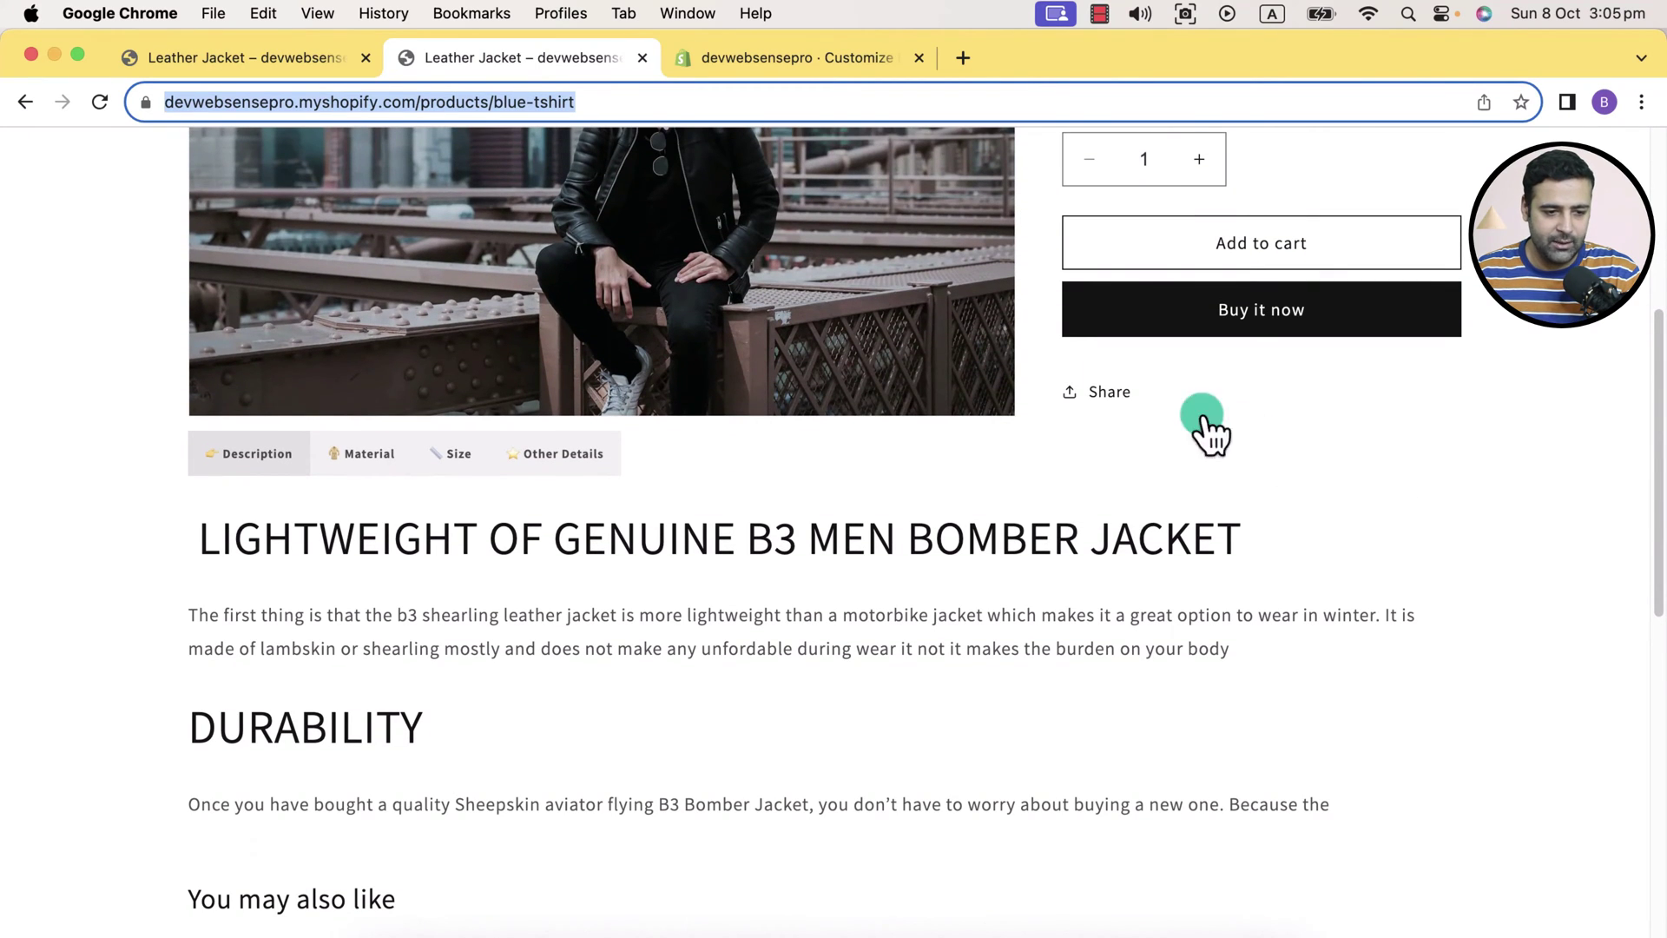
click(325, 71)
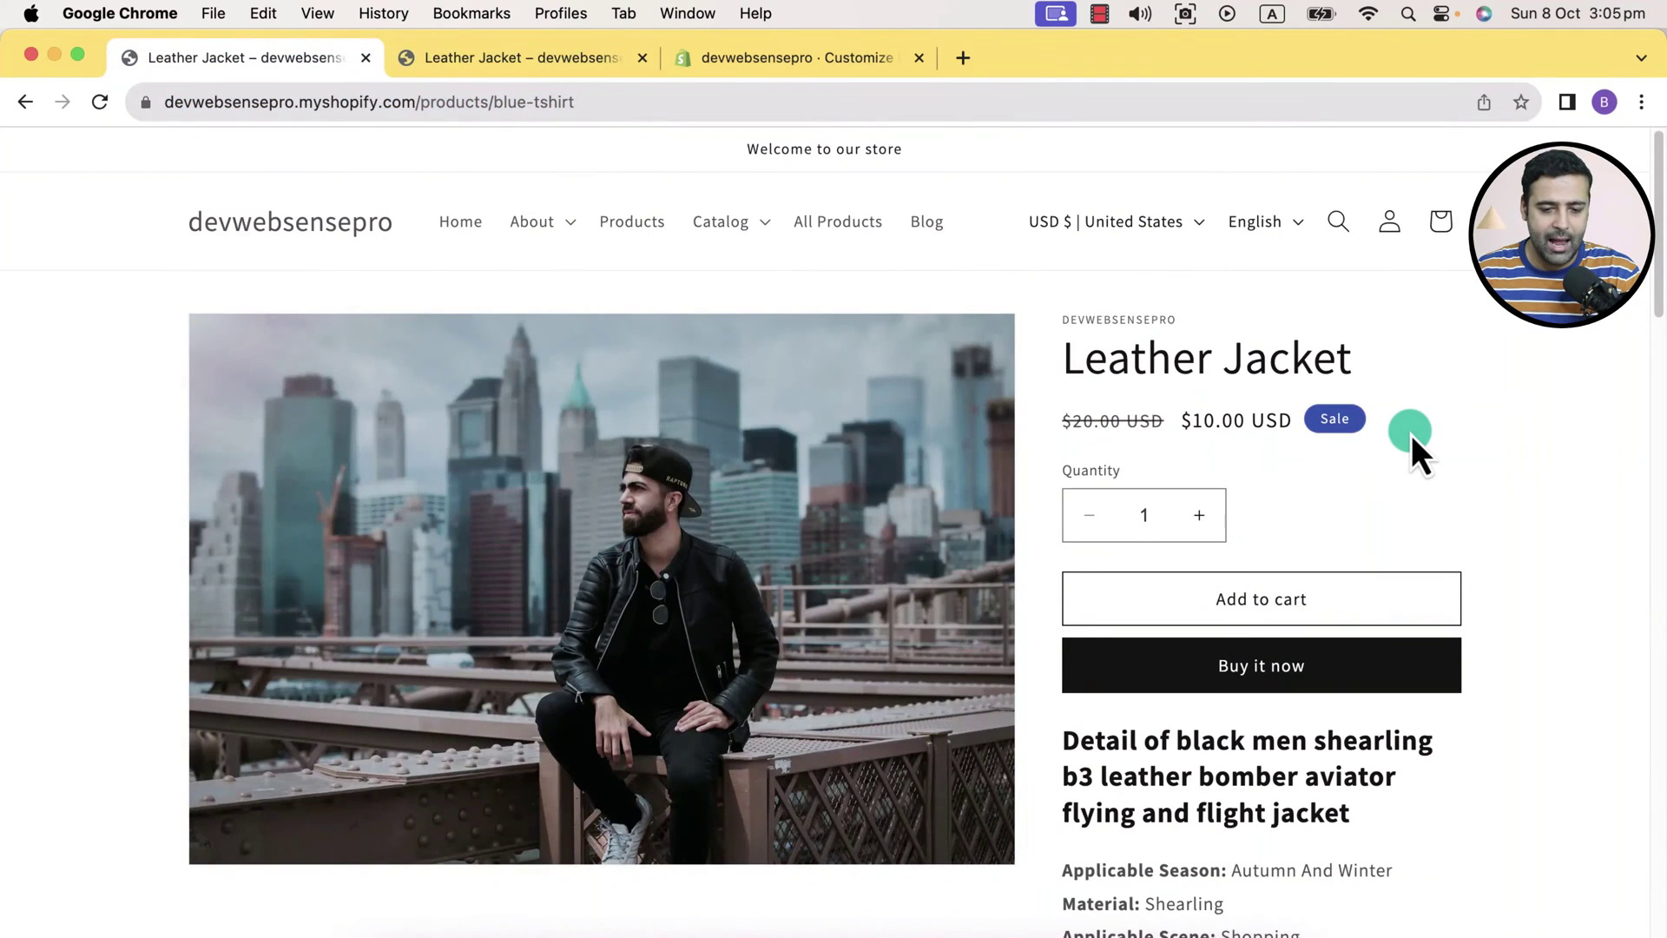
scroll(1411, 434, down, 10)
scroll(1410, 434, up, 10)
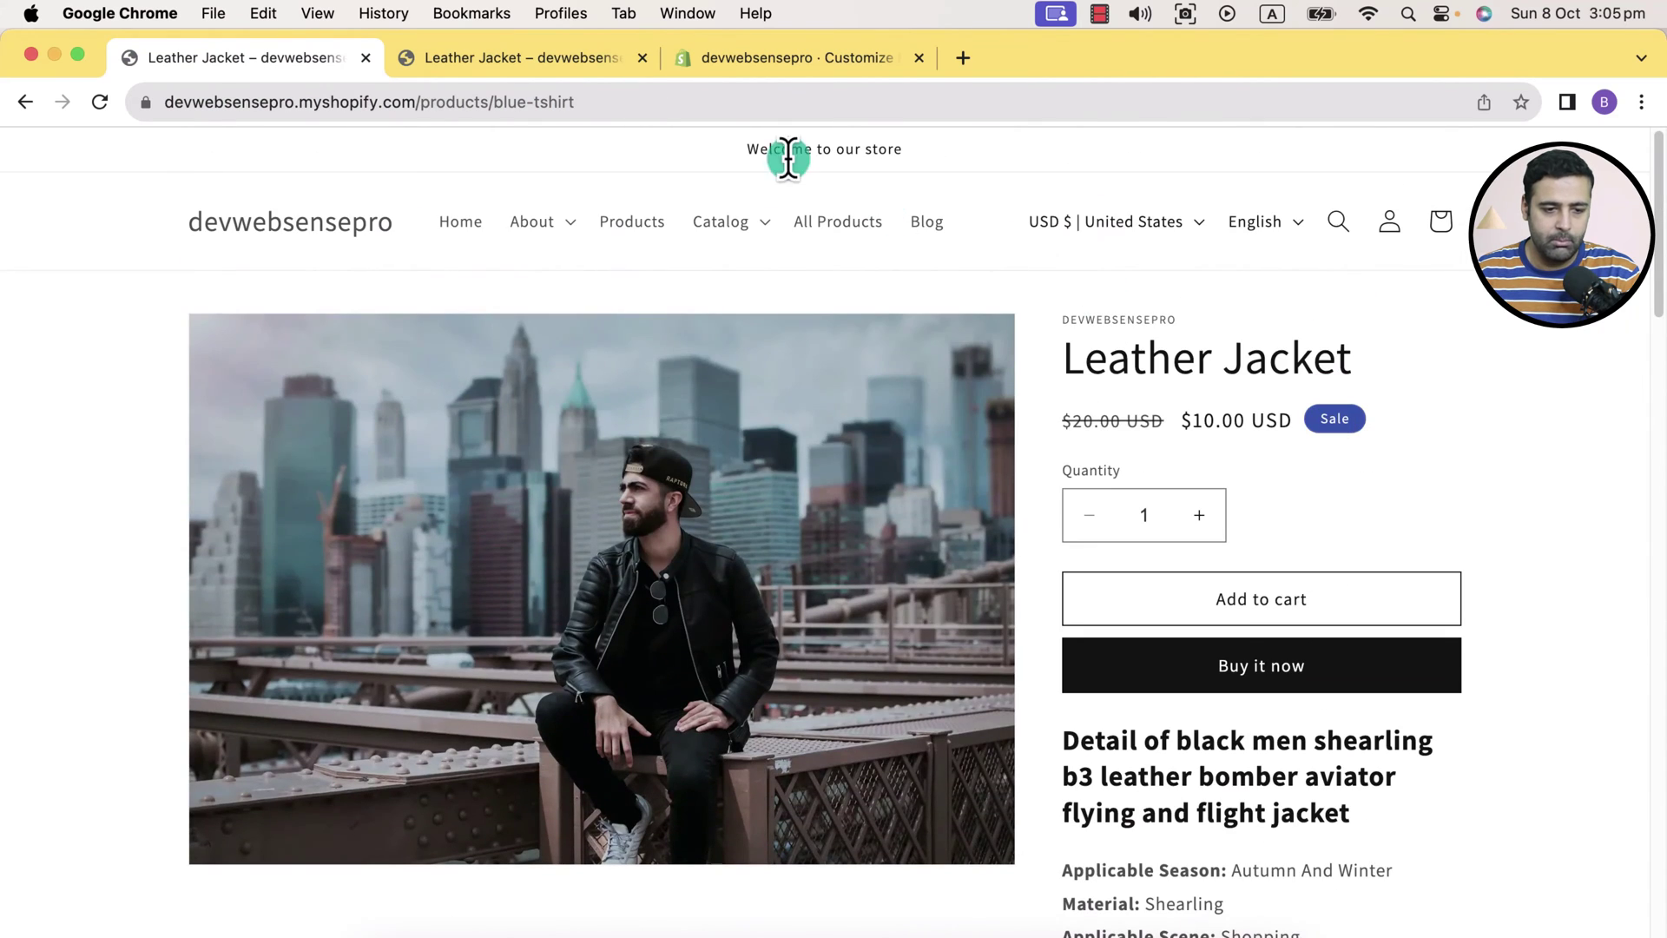
click(536, 57)
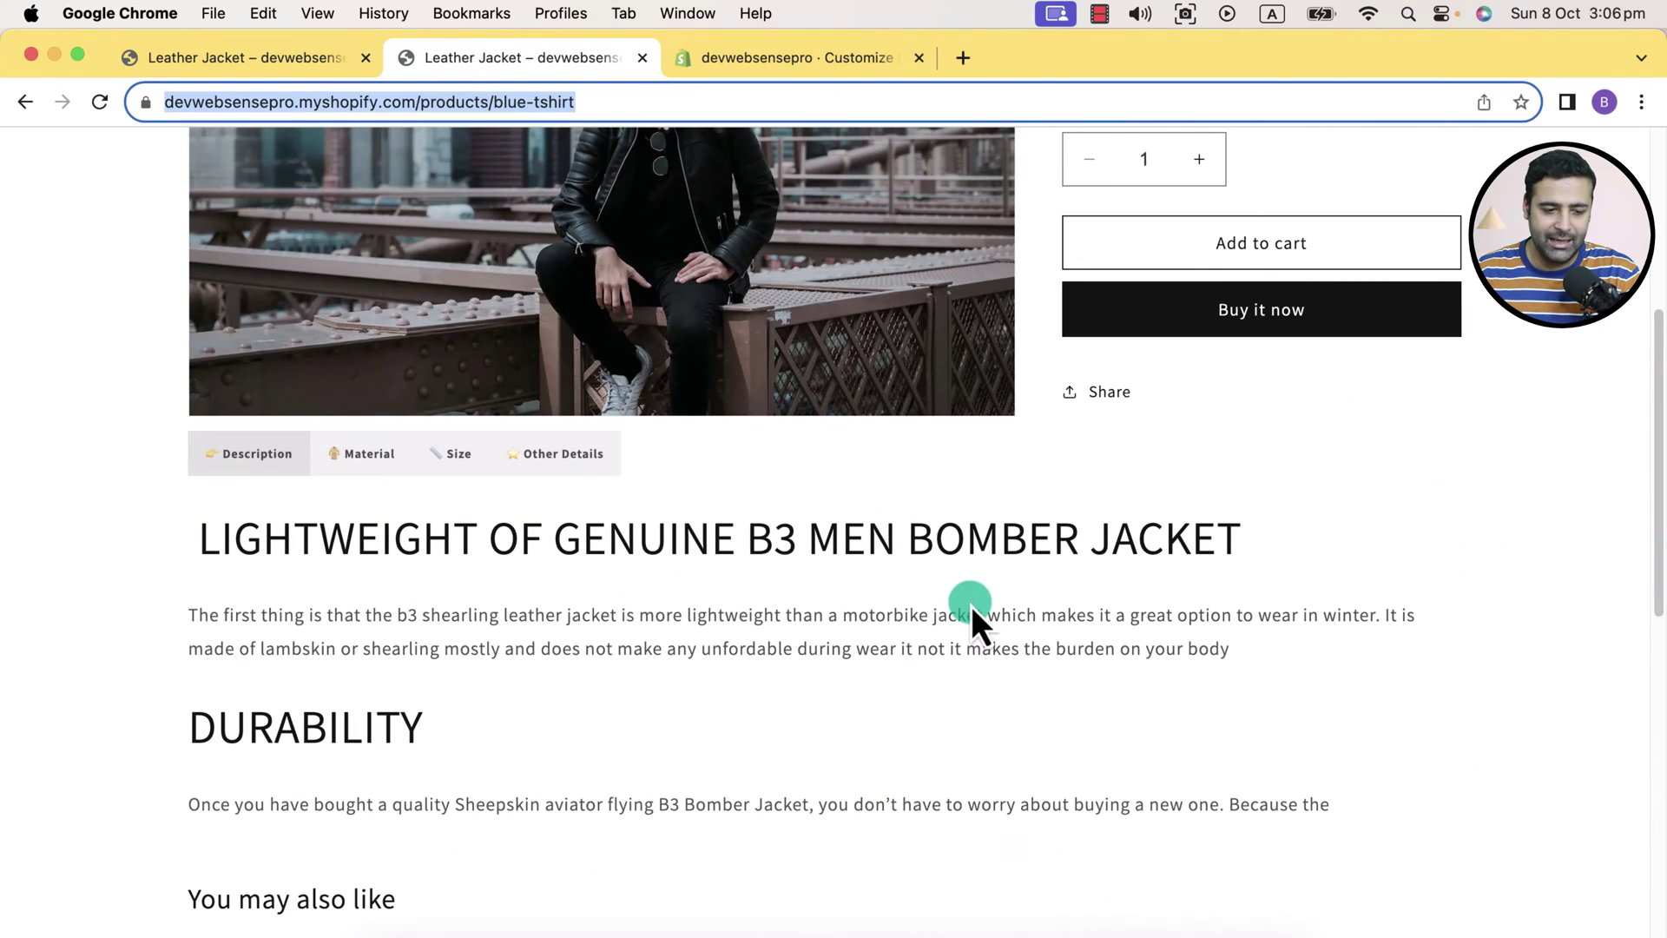
click(371, 469)
click(448, 467)
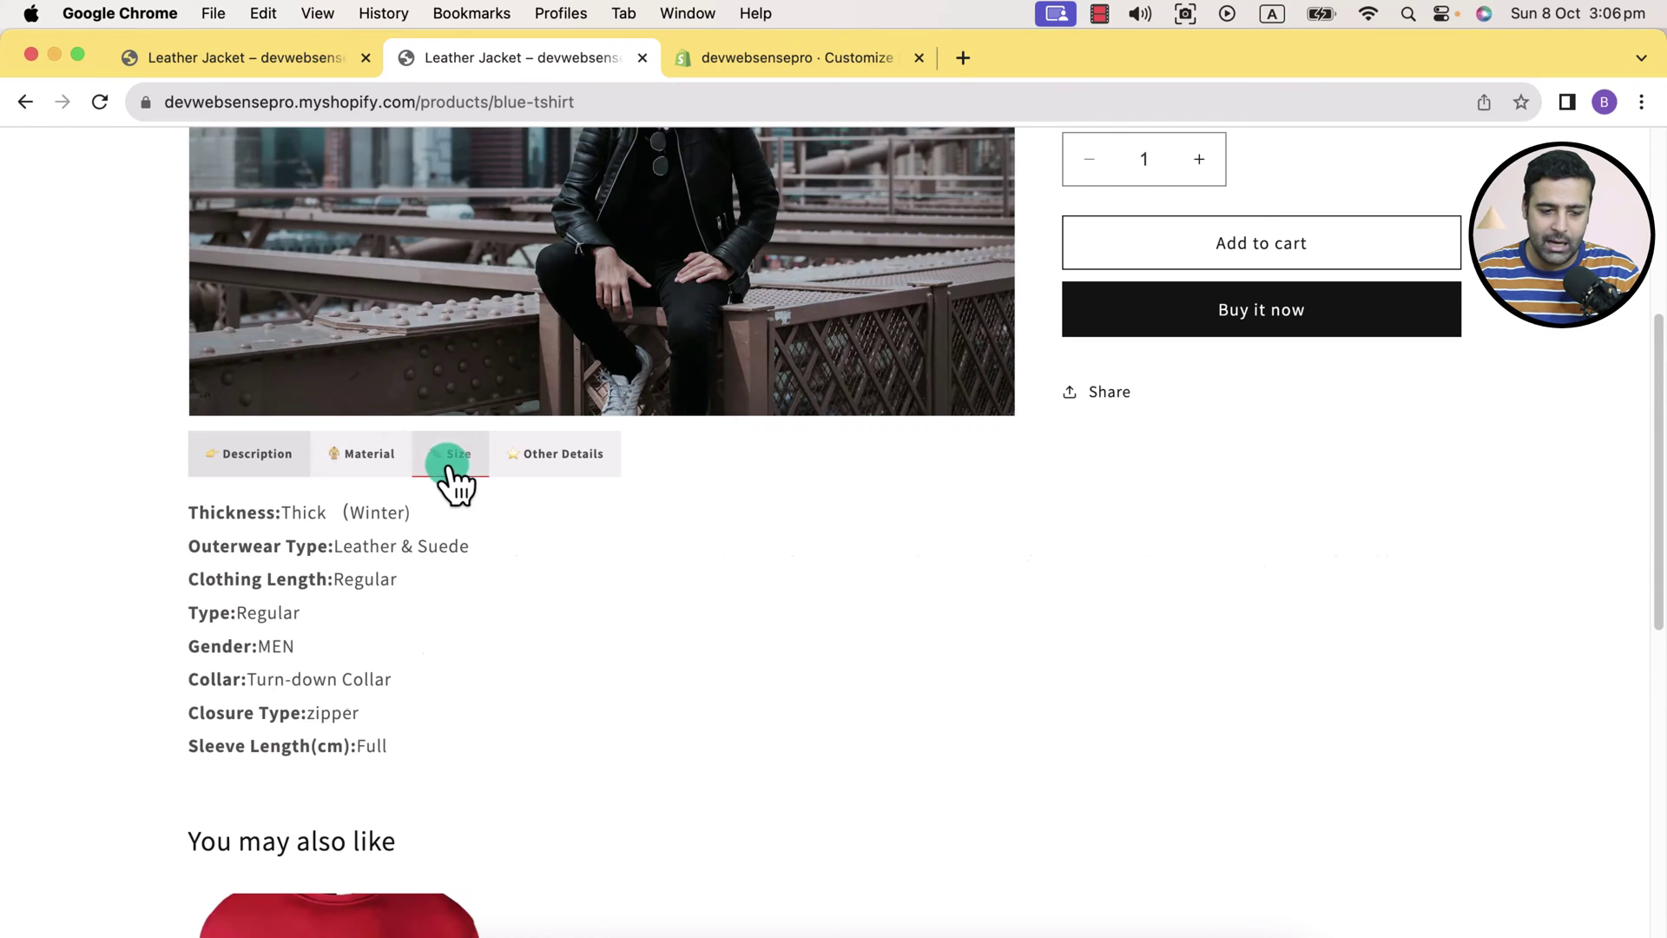
click(508, 469)
click(443, 474)
click(353, 474)
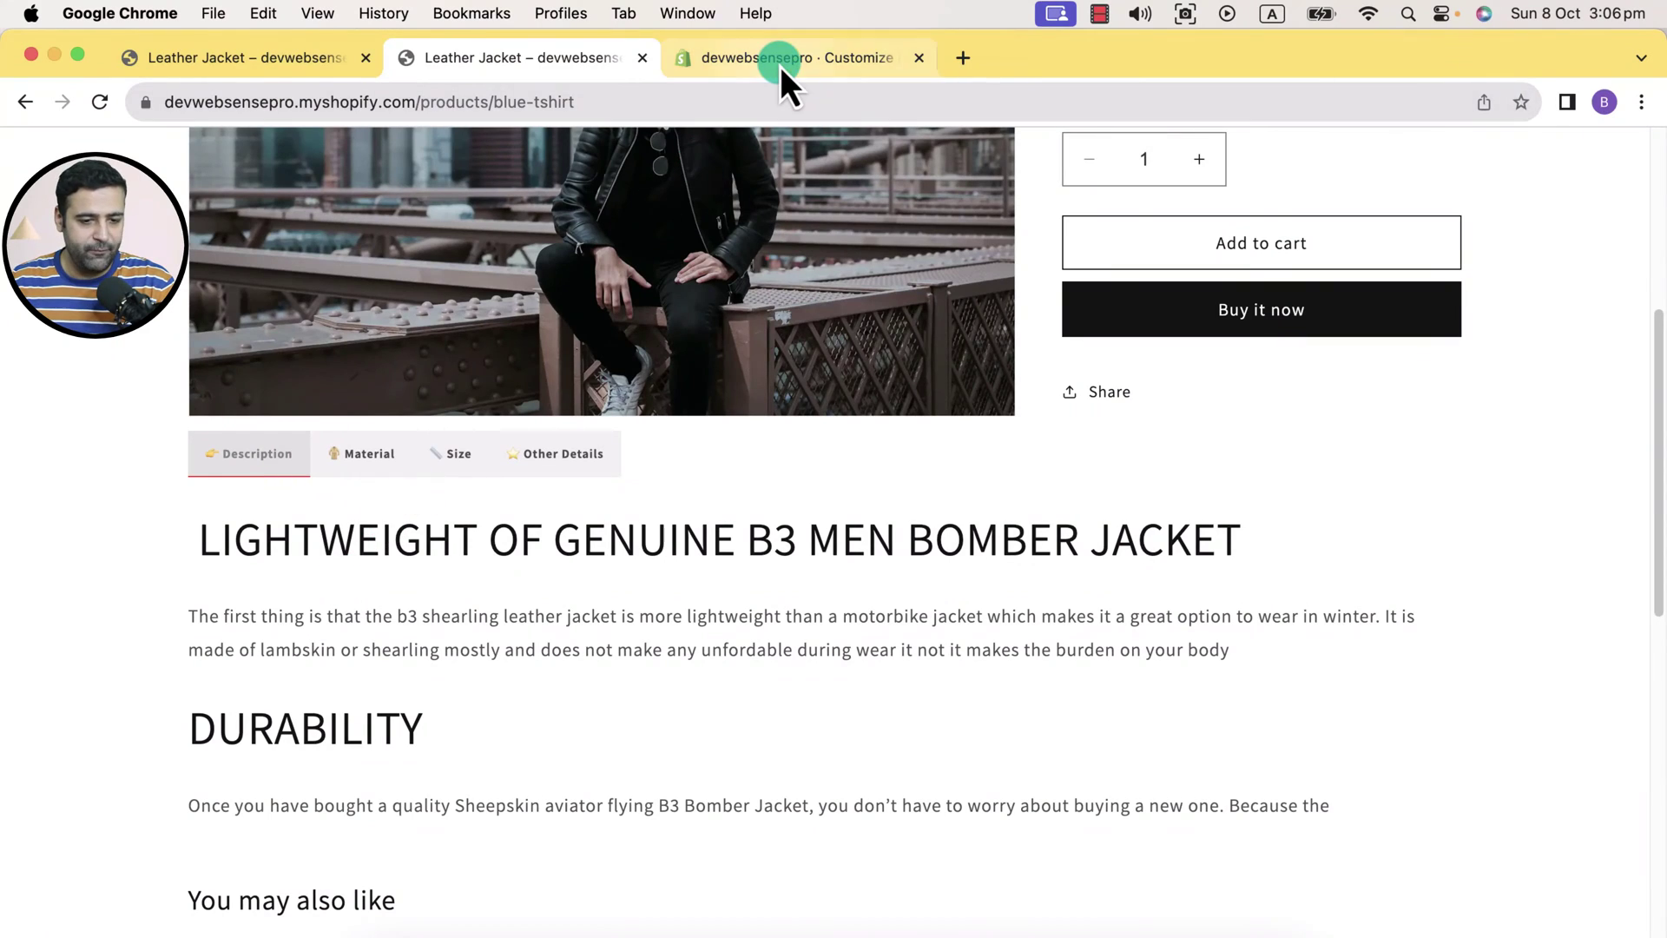
Examine the Tabs section of the Leather Jacket product template in the theme editor's preview
click(780, 66)
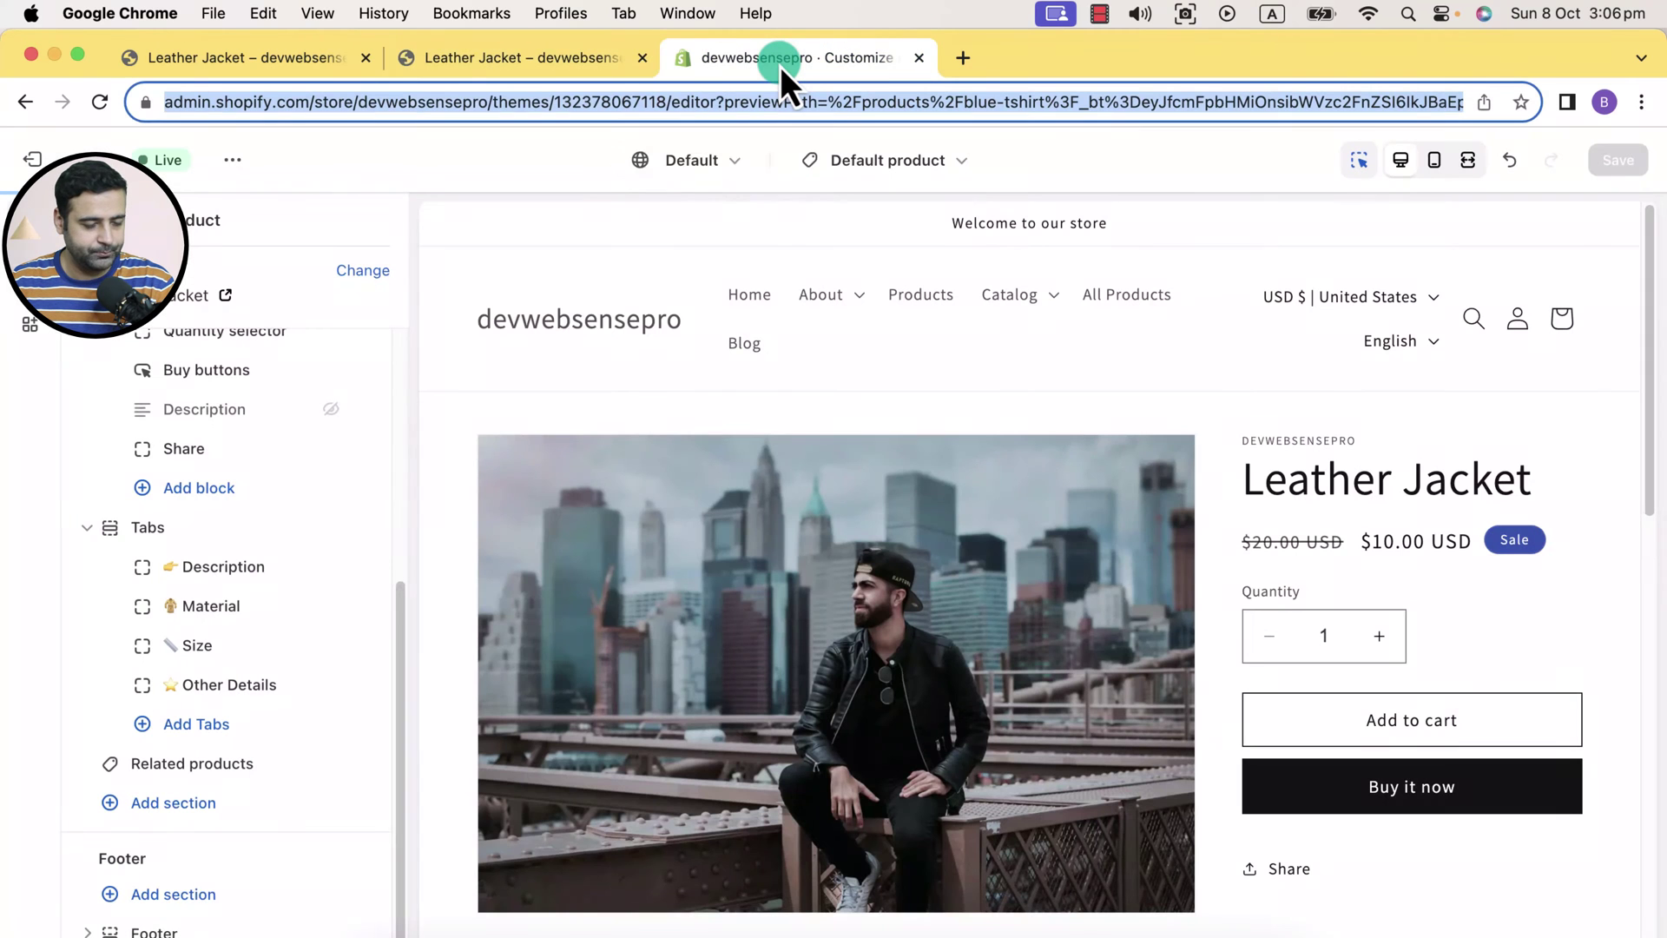
click(1218, 408)
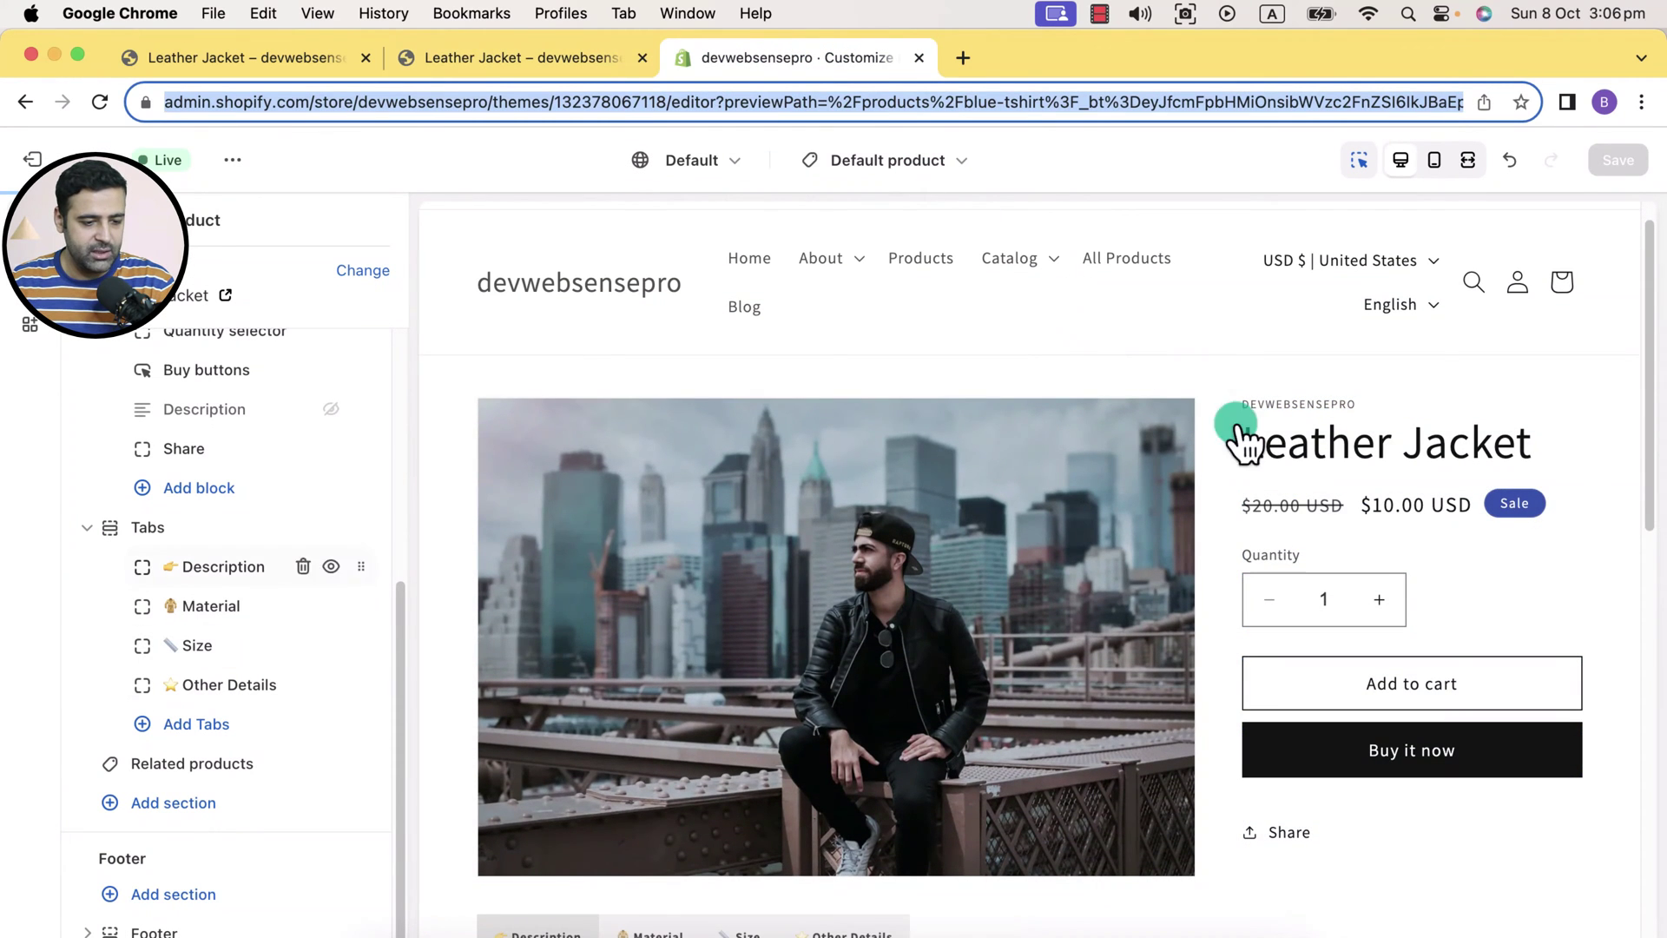
scroll(1315, 488, down, 5)
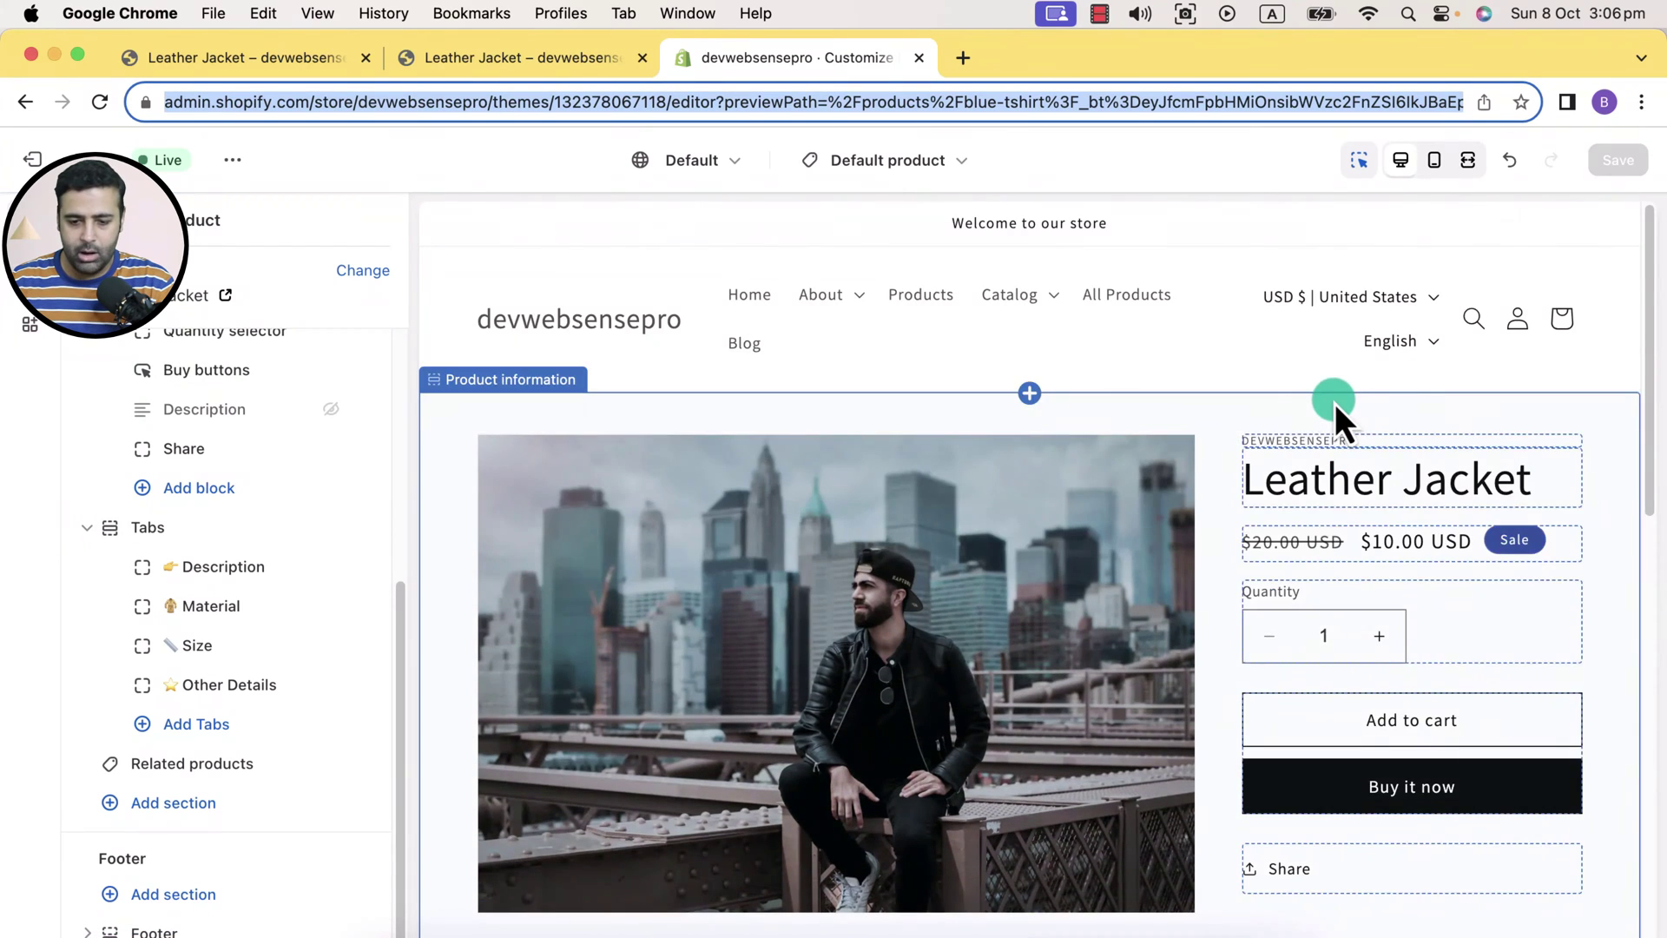
scroll(1335, 403, down, 5)
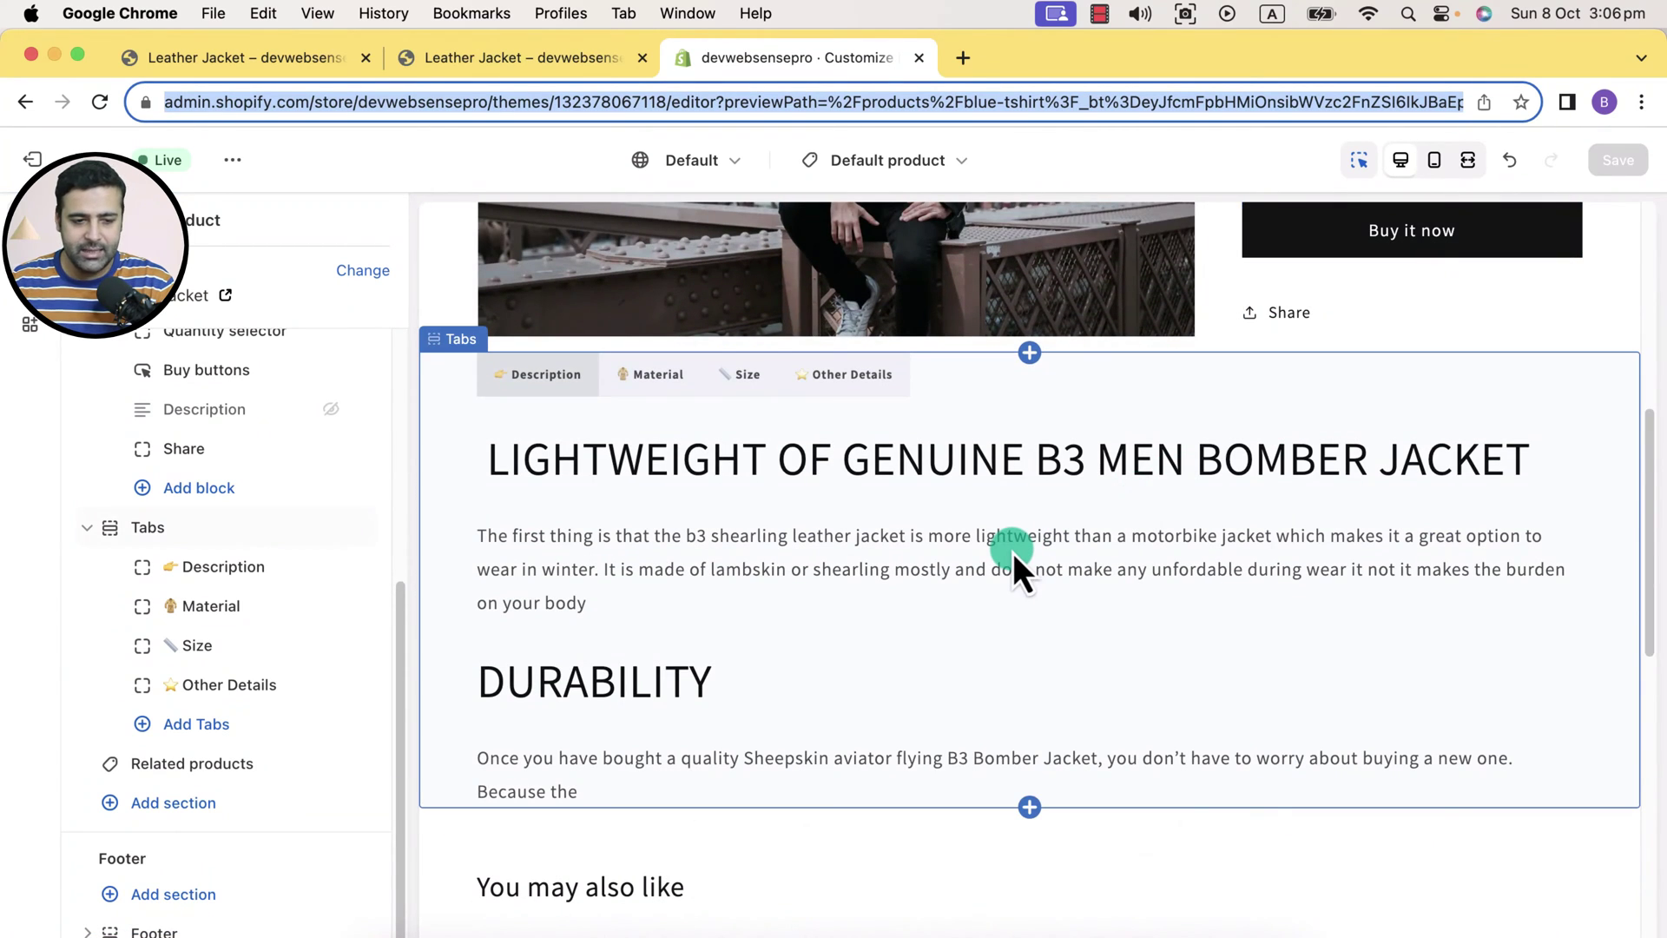
Review the long-description product page again, followed by the tabbed version down to its related products
click(269, 69)
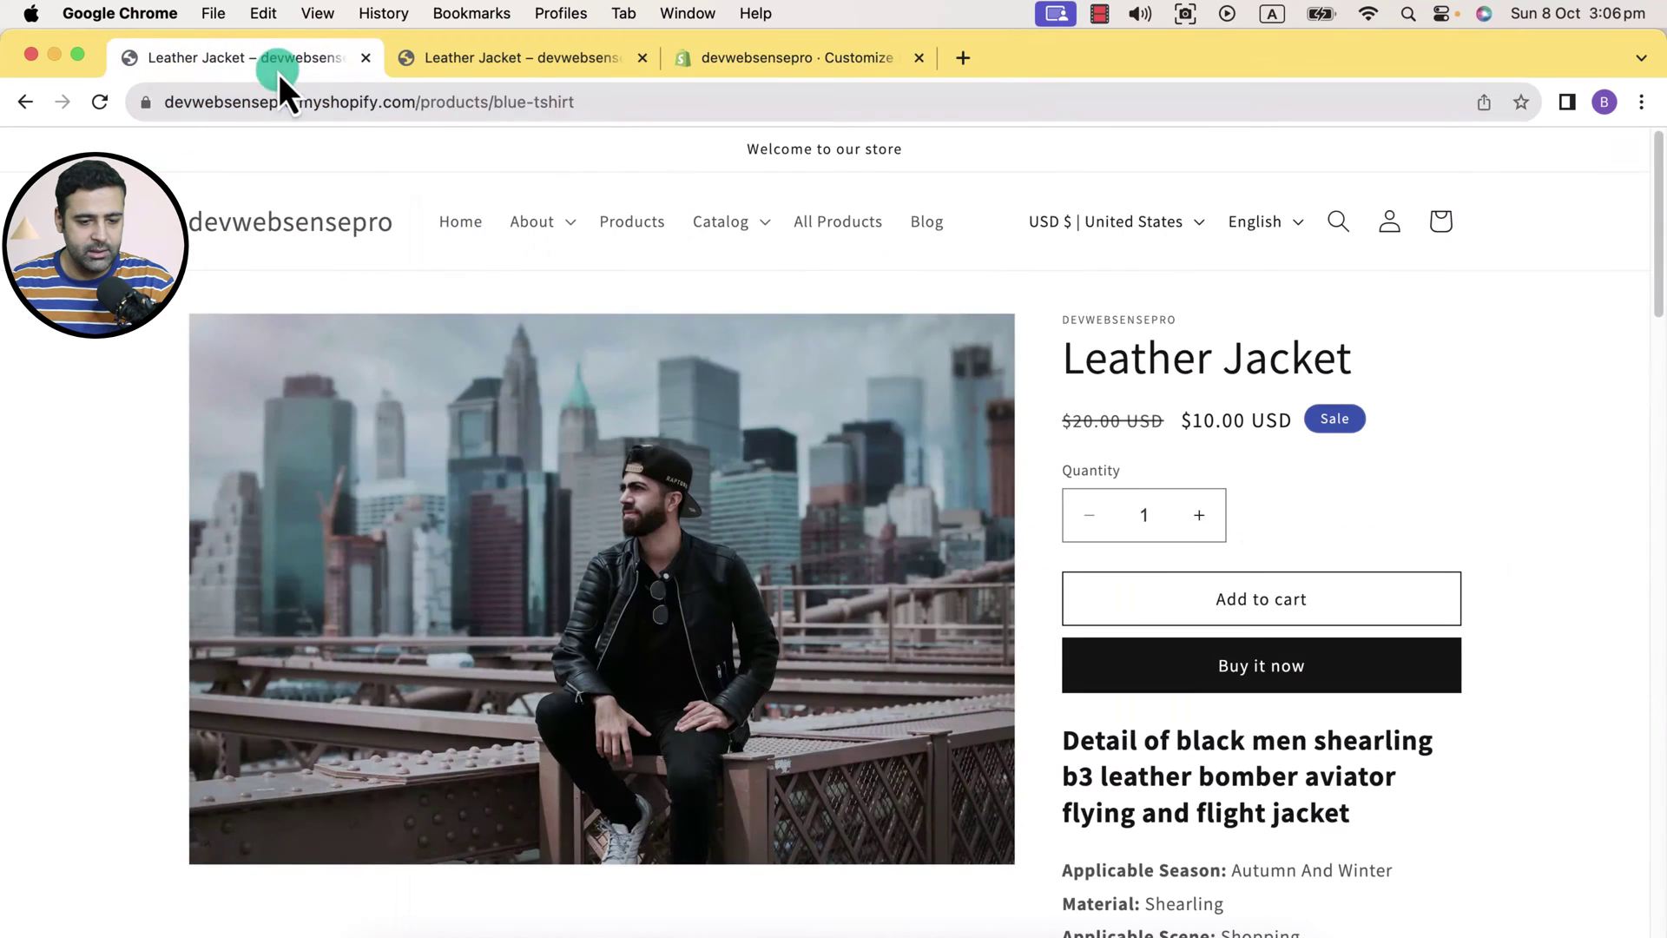
scroll(1524, 447, down, 10)
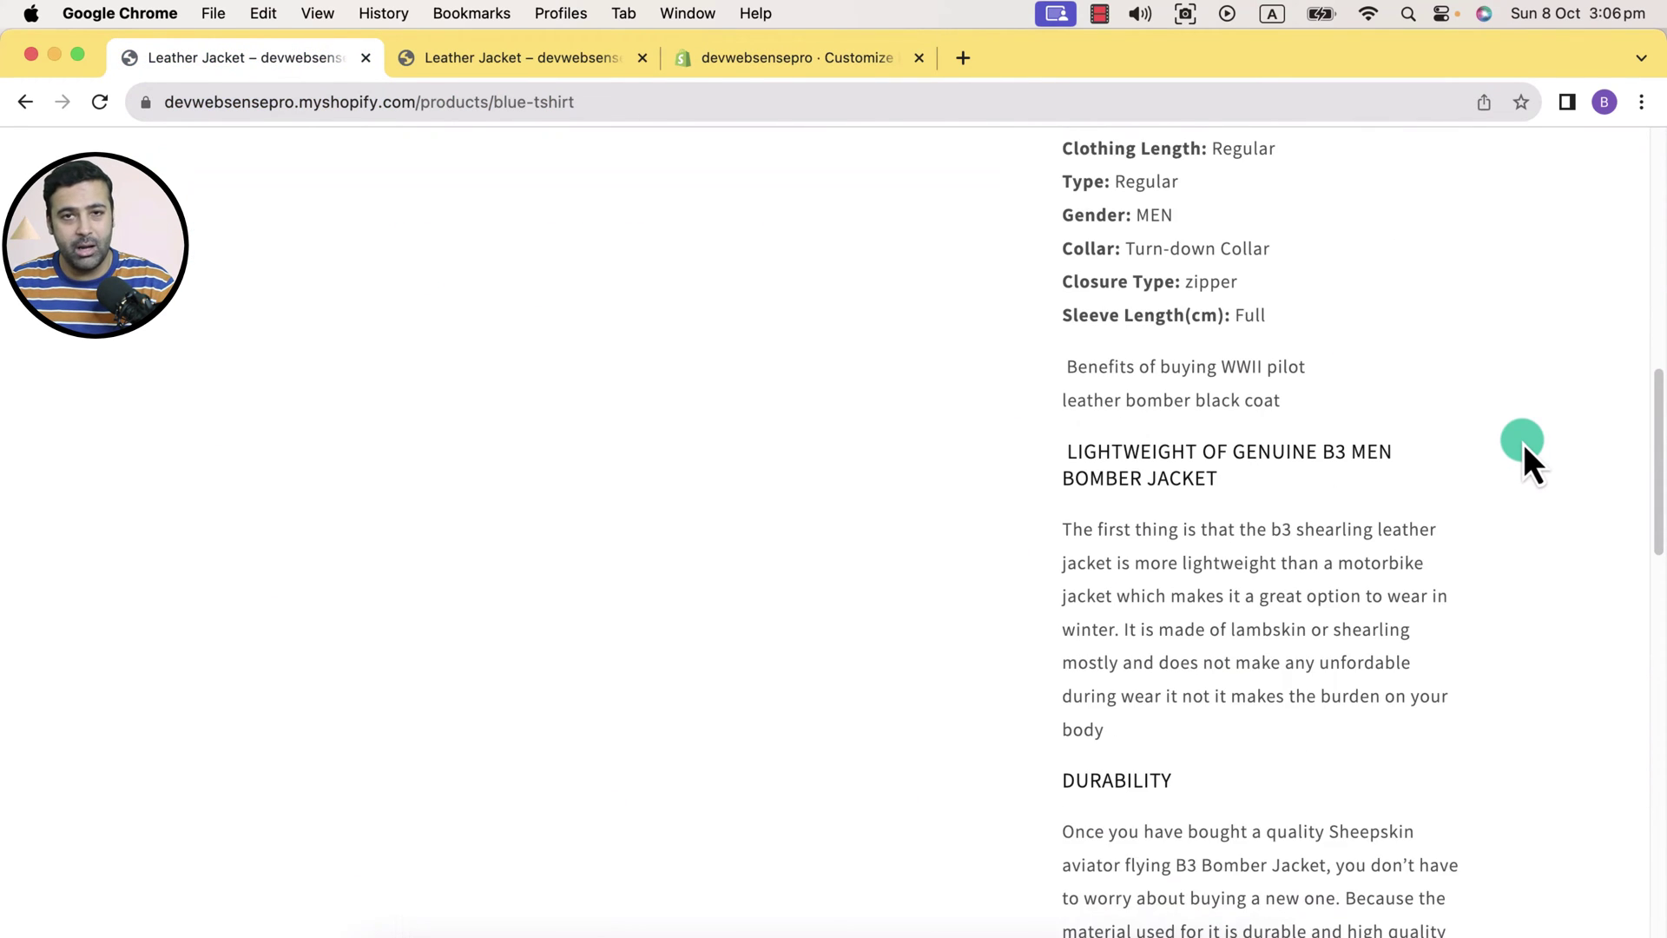
scroll(1431, 423, down, 6)
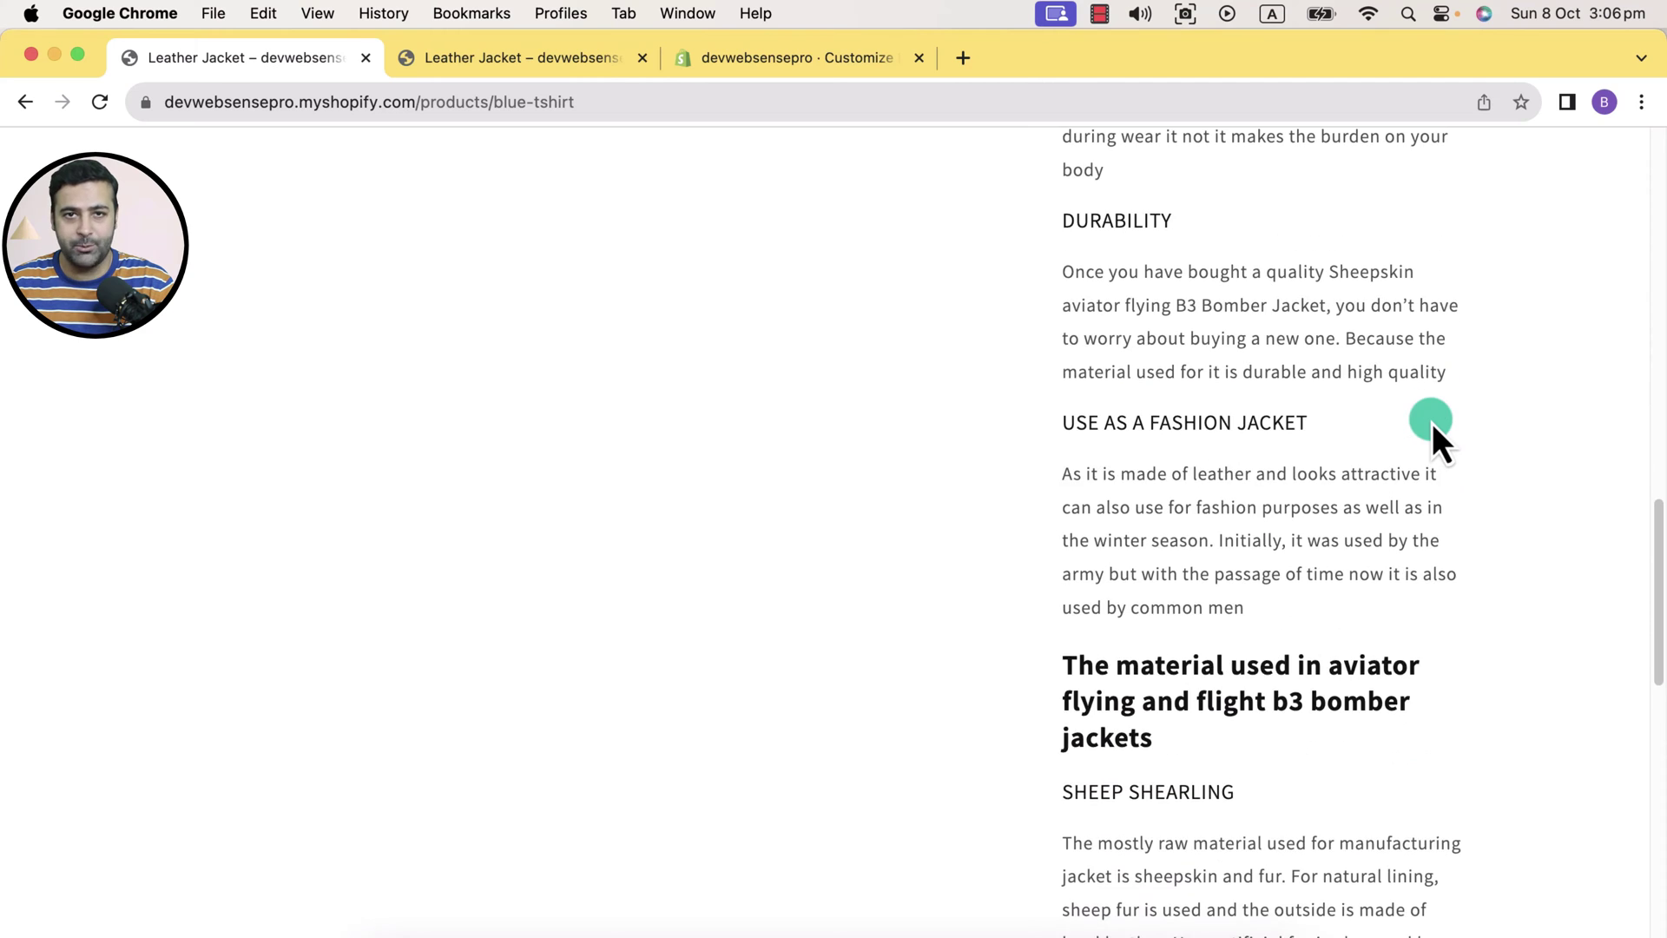
scroll(1431, 424, up, 15)
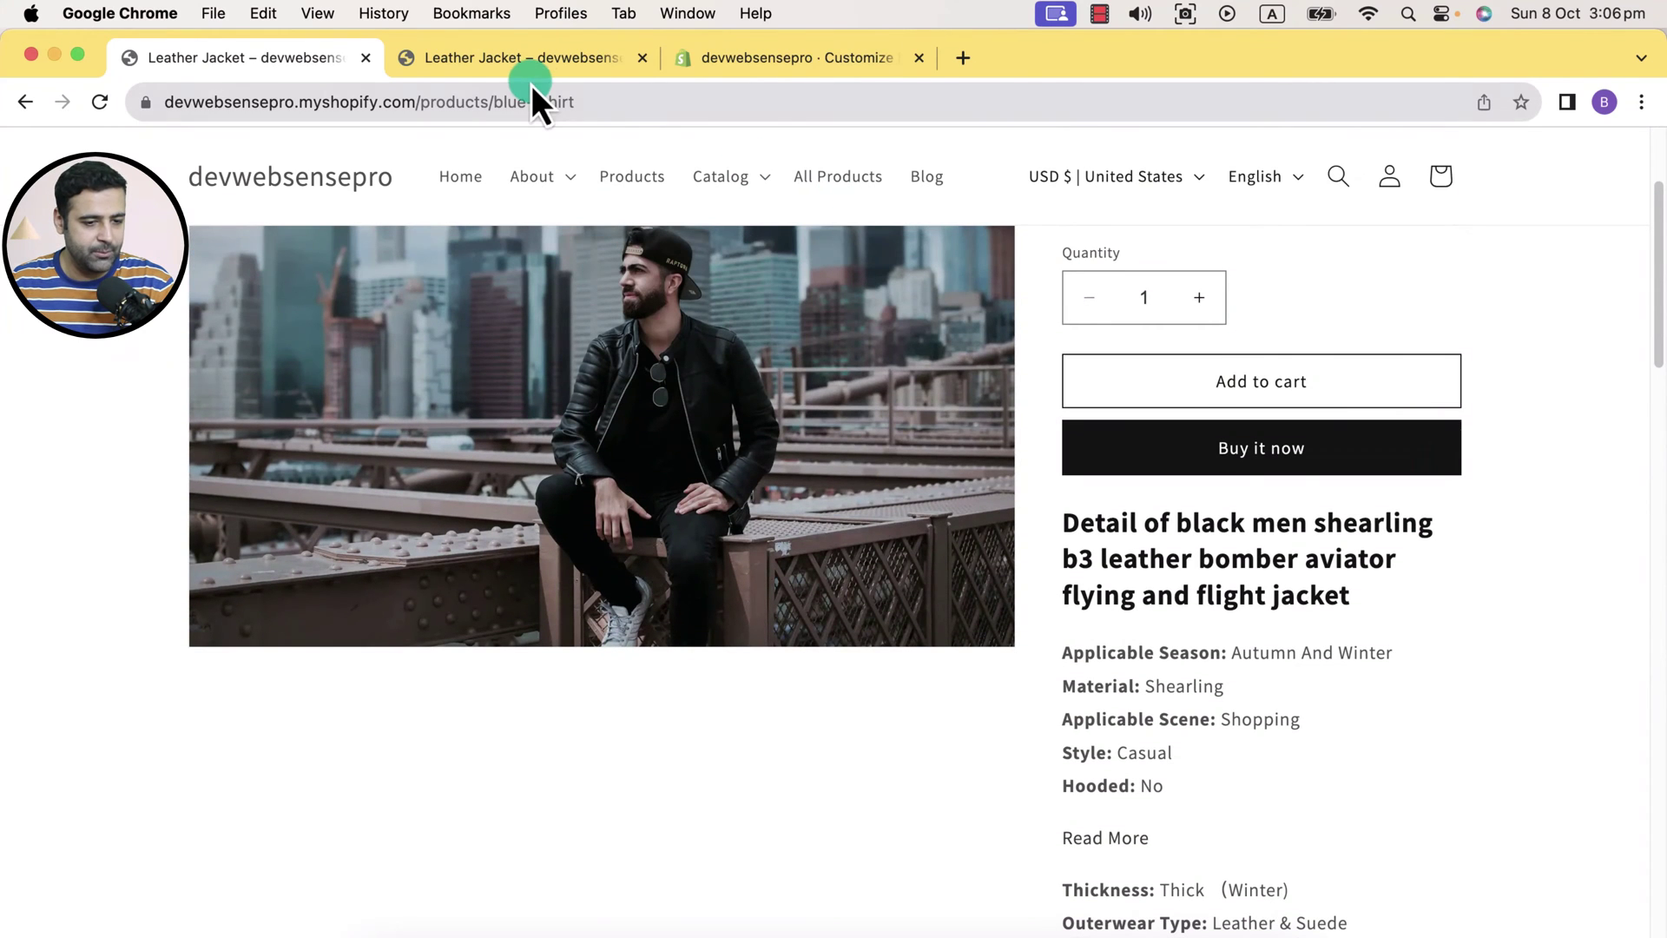
click(532, 60)
scroll(1398, 383, down, 5)
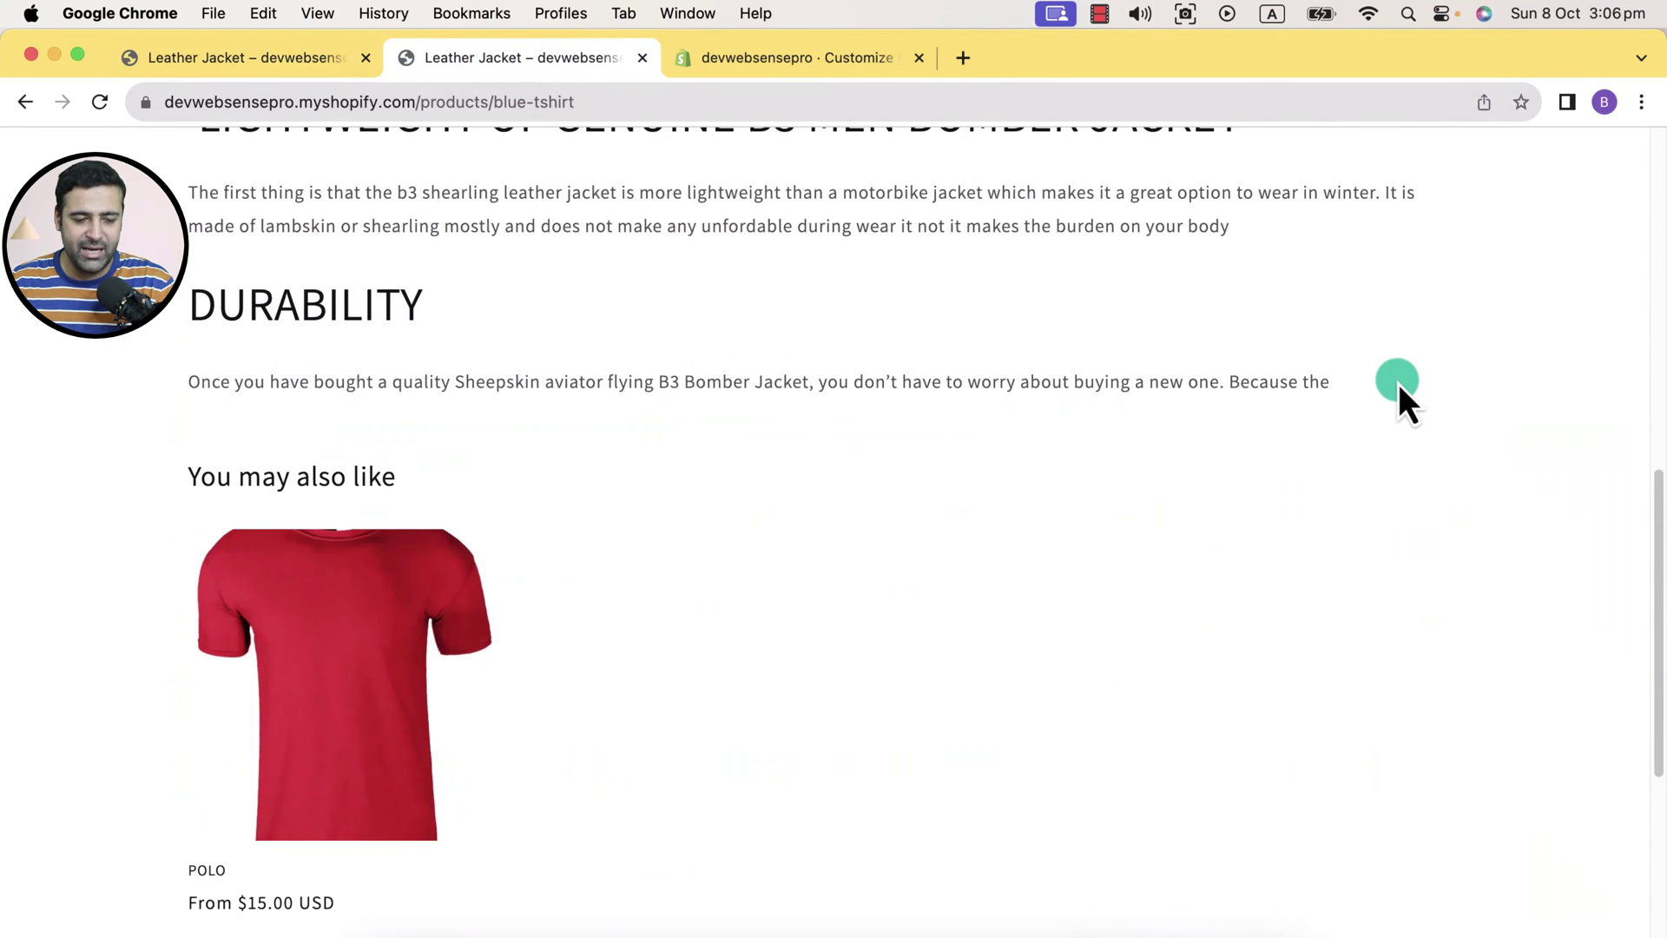
scroll(1398, 383, up, 5)
Search the sections that can be added to the product template for "tab" in the theme editor
click(785, 66)
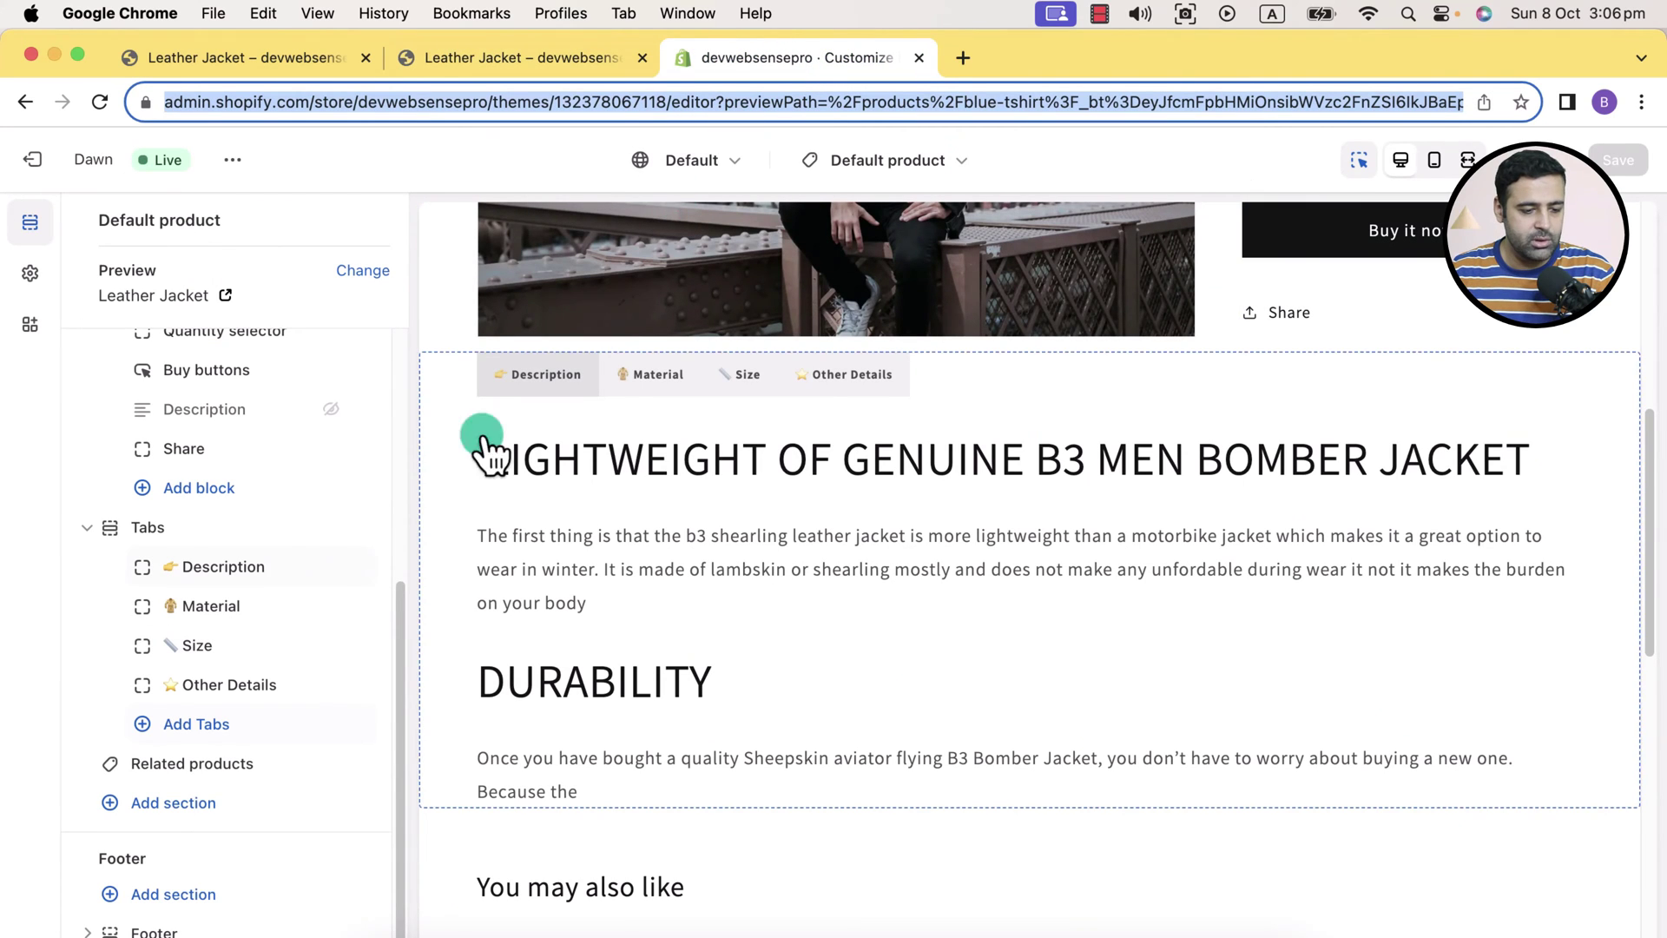
click(180, 804)
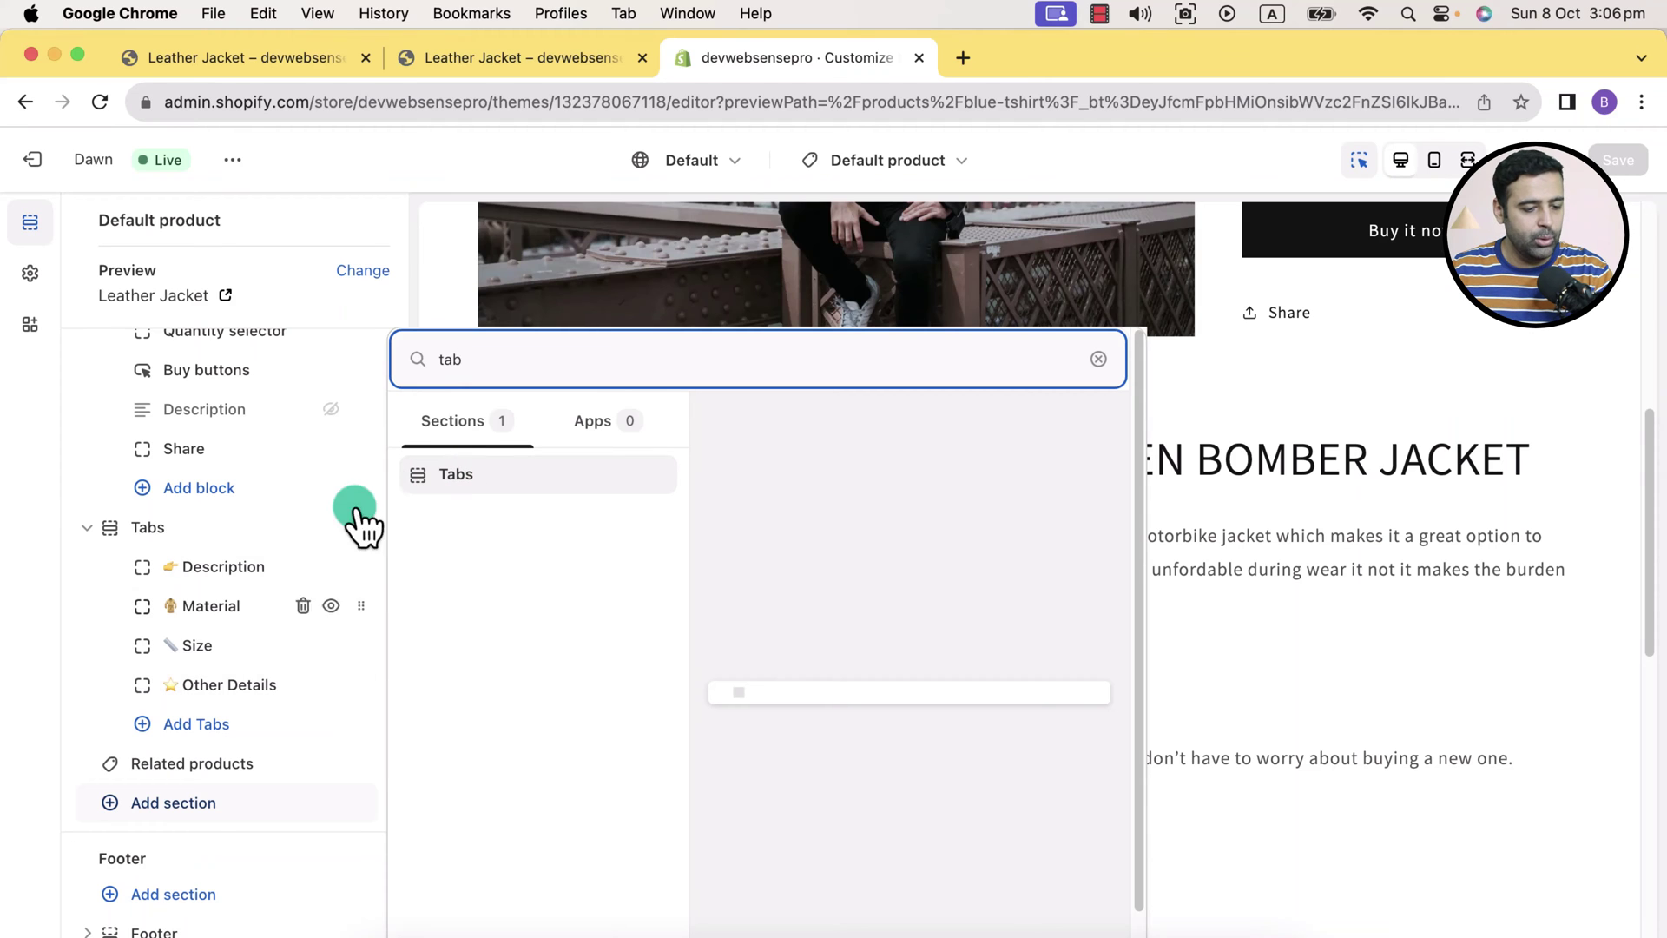
click(97, 612)
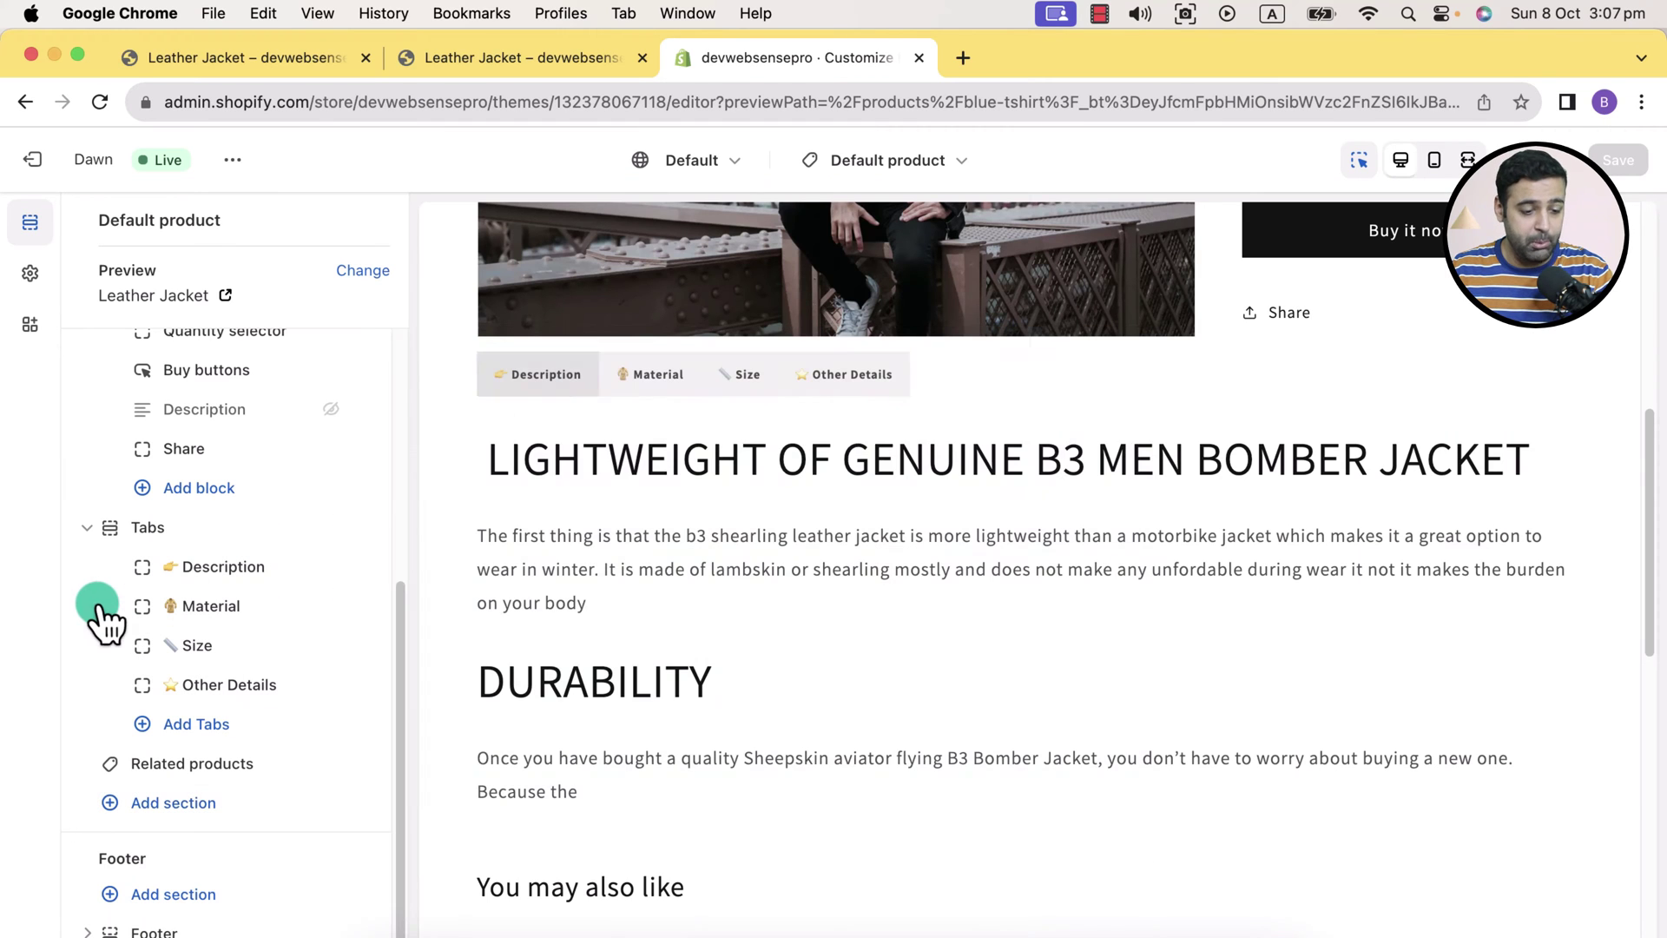
Inspect the heading and content settings of the Tabs section's Description block and return to the template outline
click(246, 569)
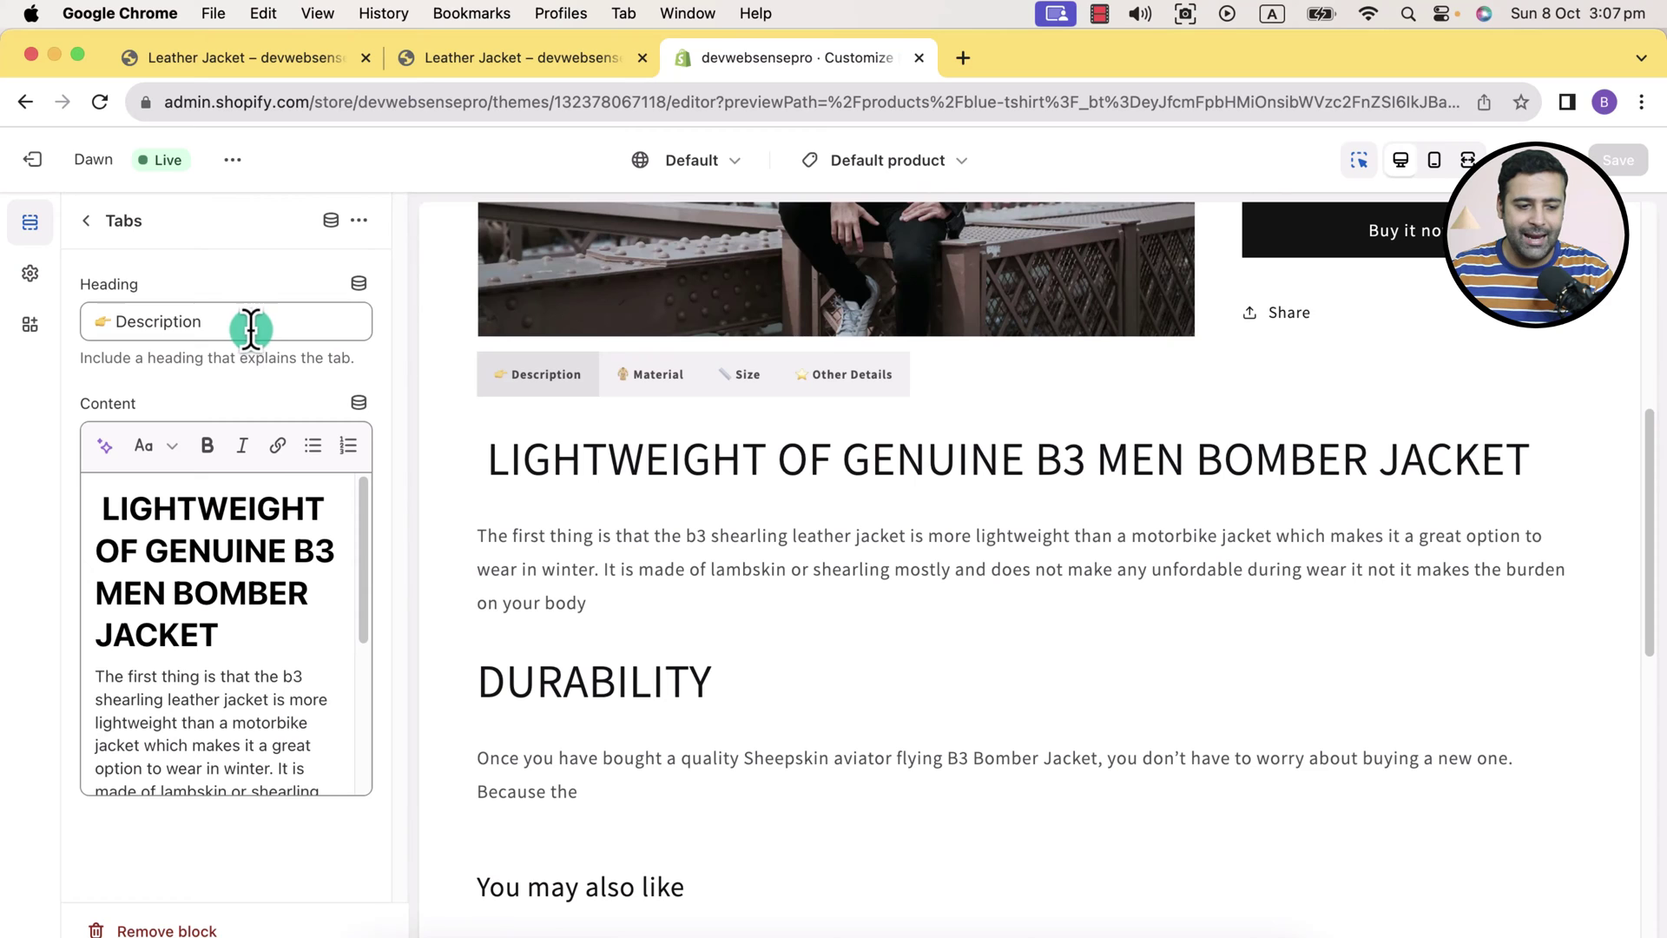
drag(312, 745, 165, 560)
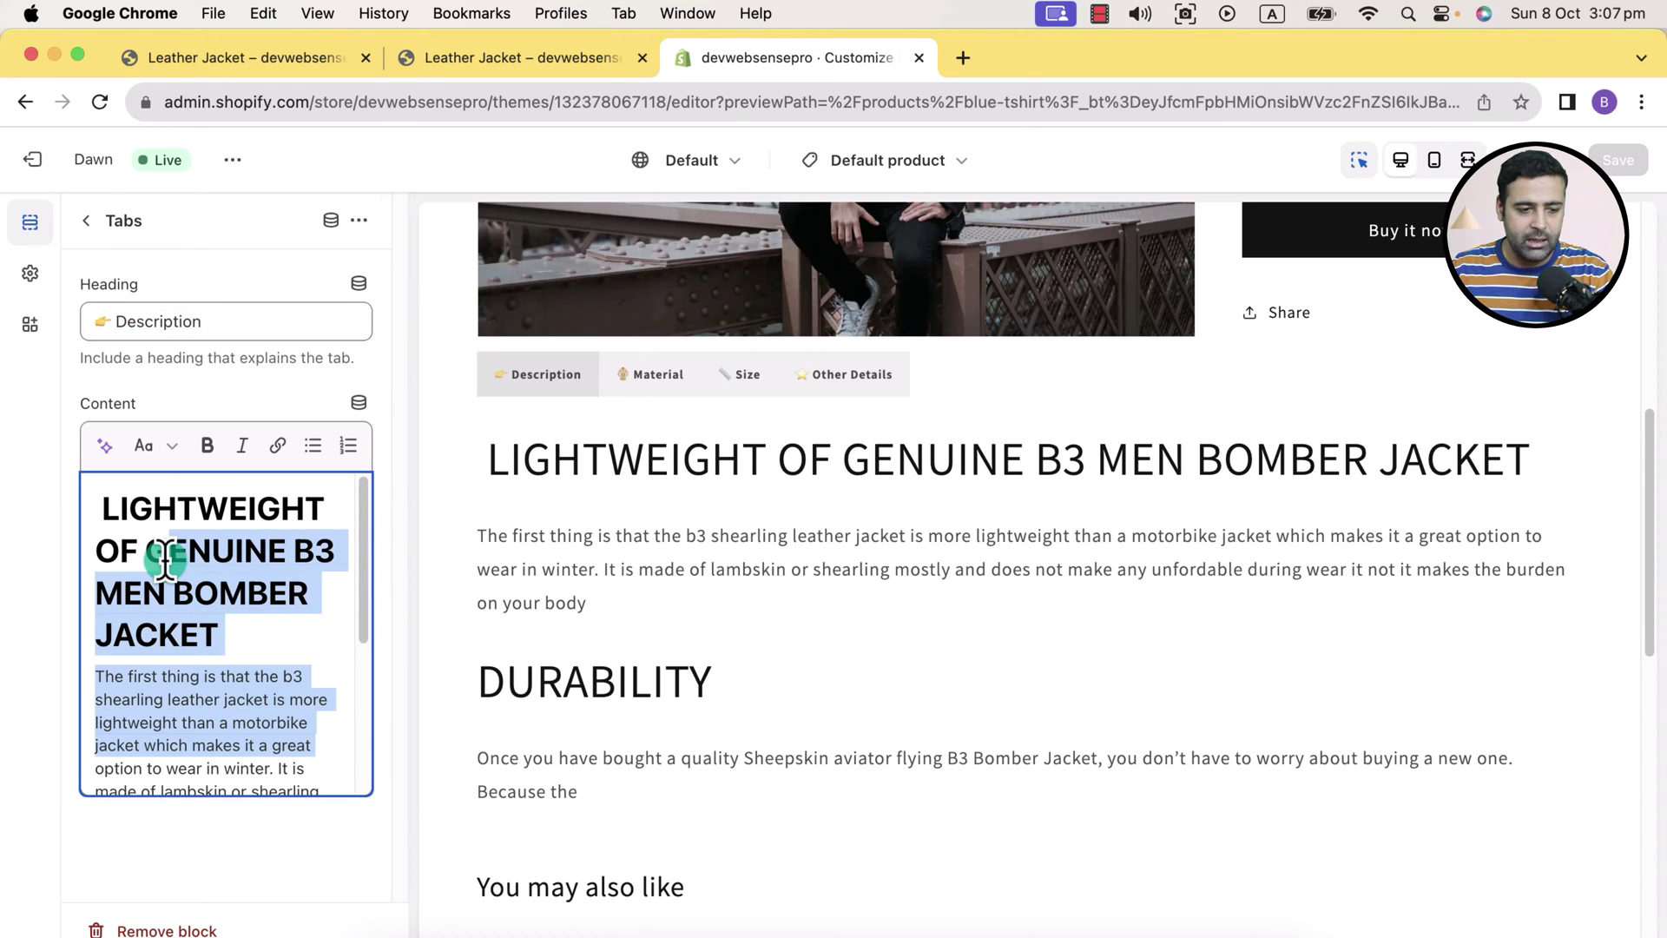
double_click(109, 324)
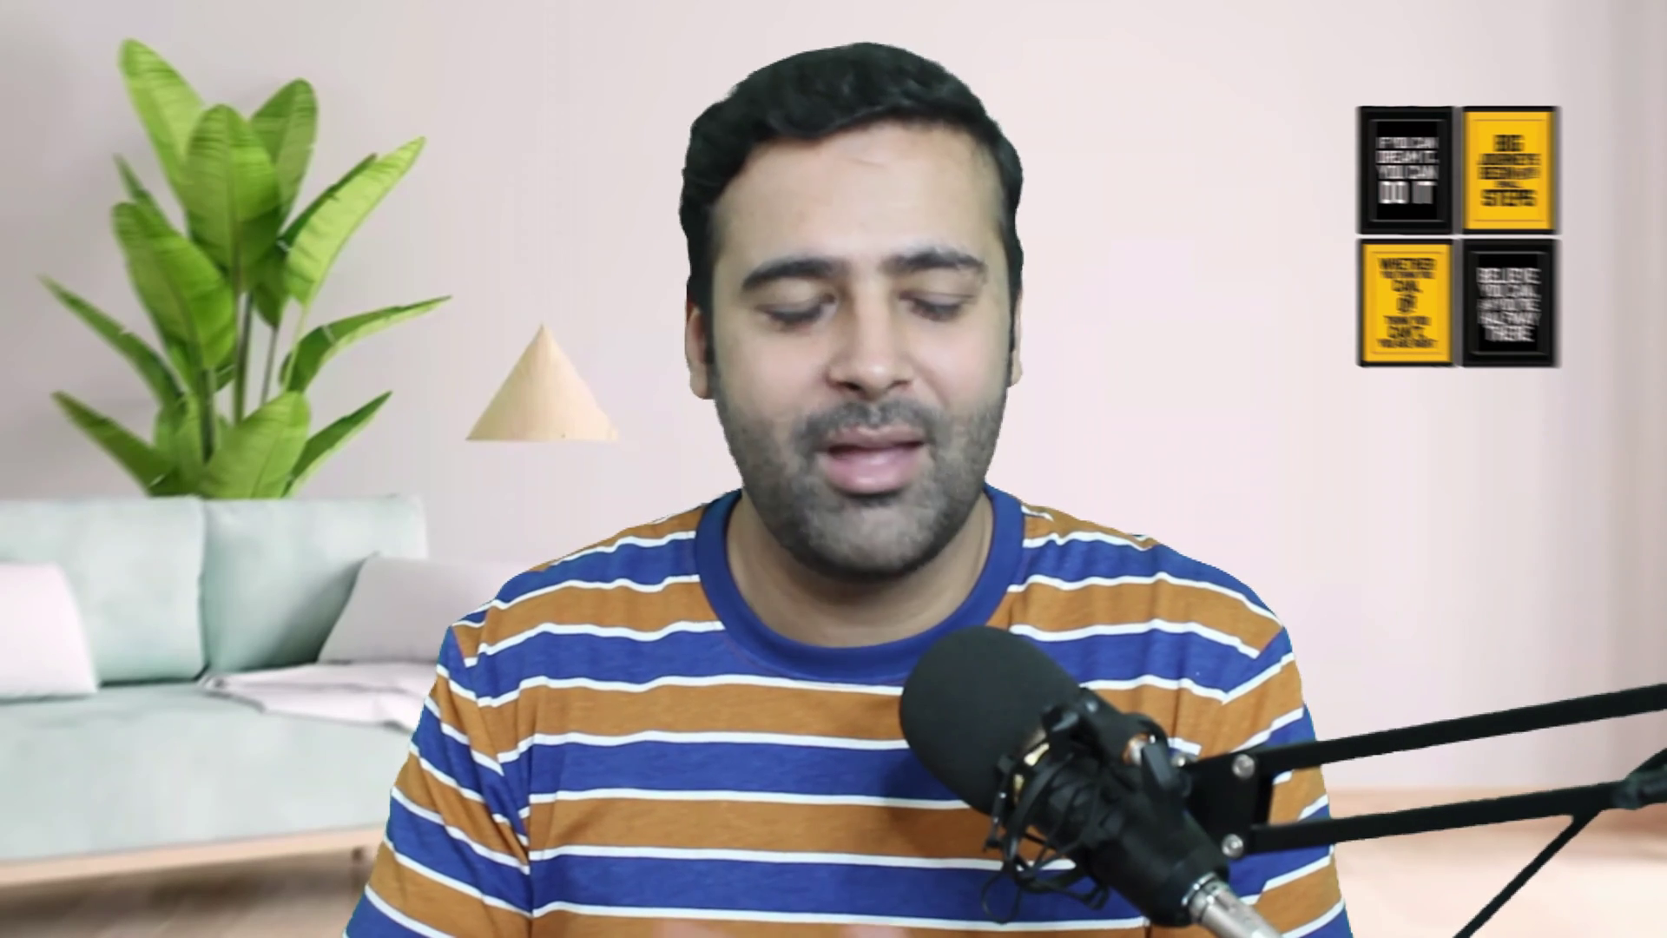
click(224, 455)
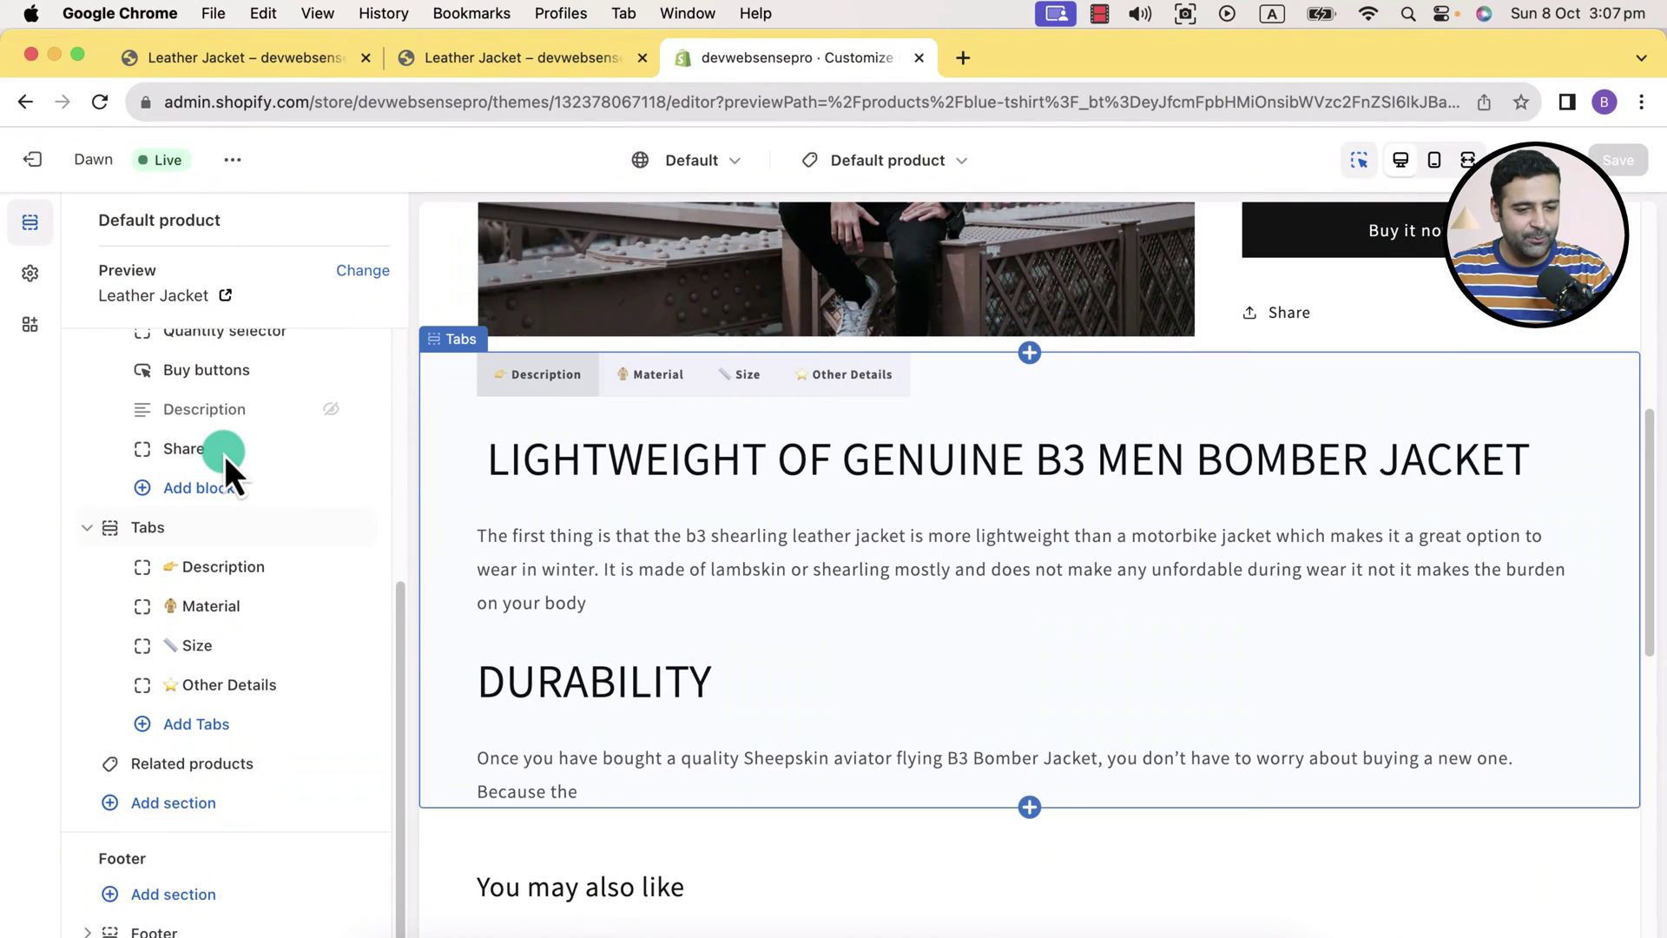
Open devwebsensepro.myshopify.com/admin in a new browser tab and go to the Online Store themes
click(536, 76)
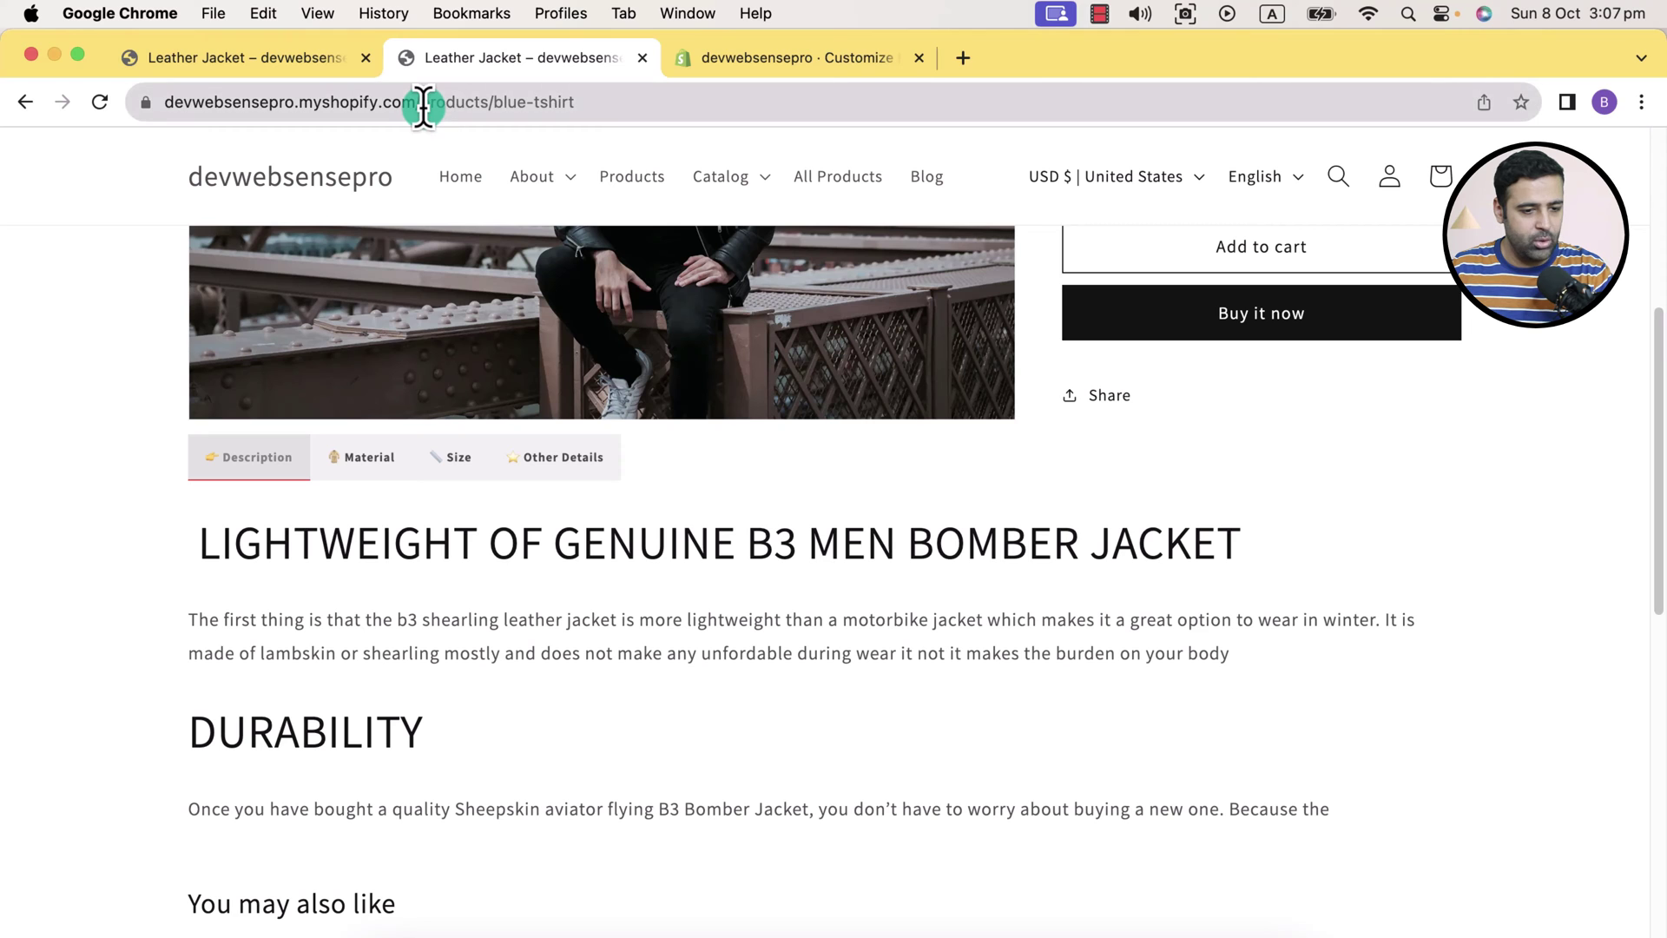
drag(423, 106, 102, 113)
key(super+c)
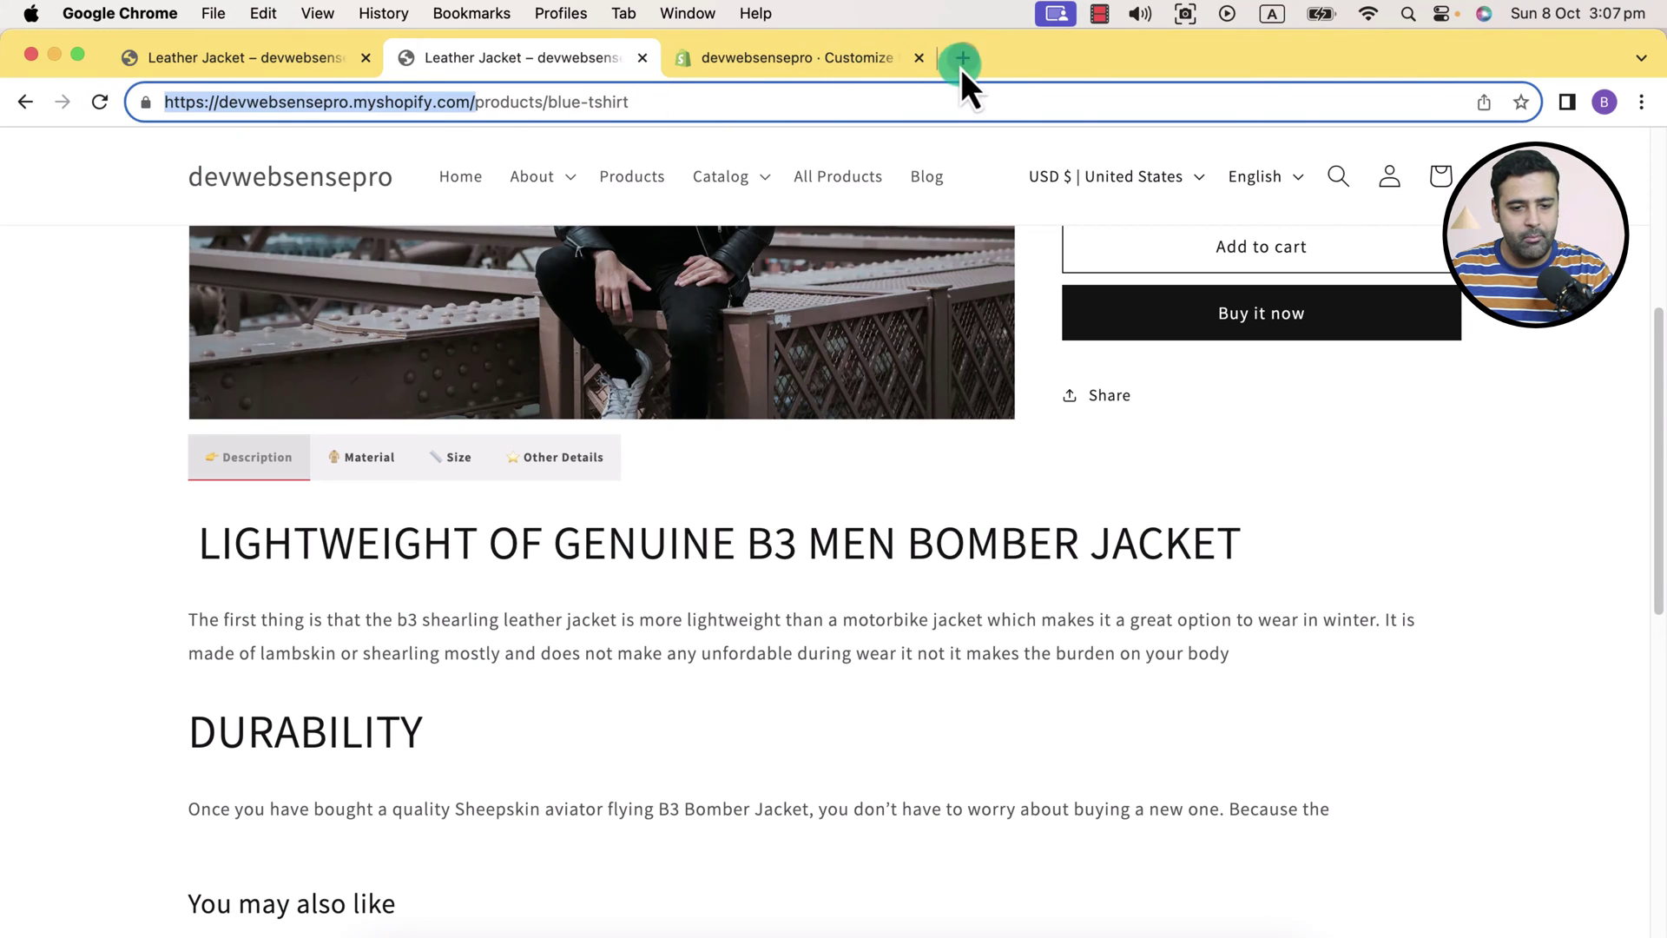
click(962, 62)
key(super+v)
text(admin)
key(Return)
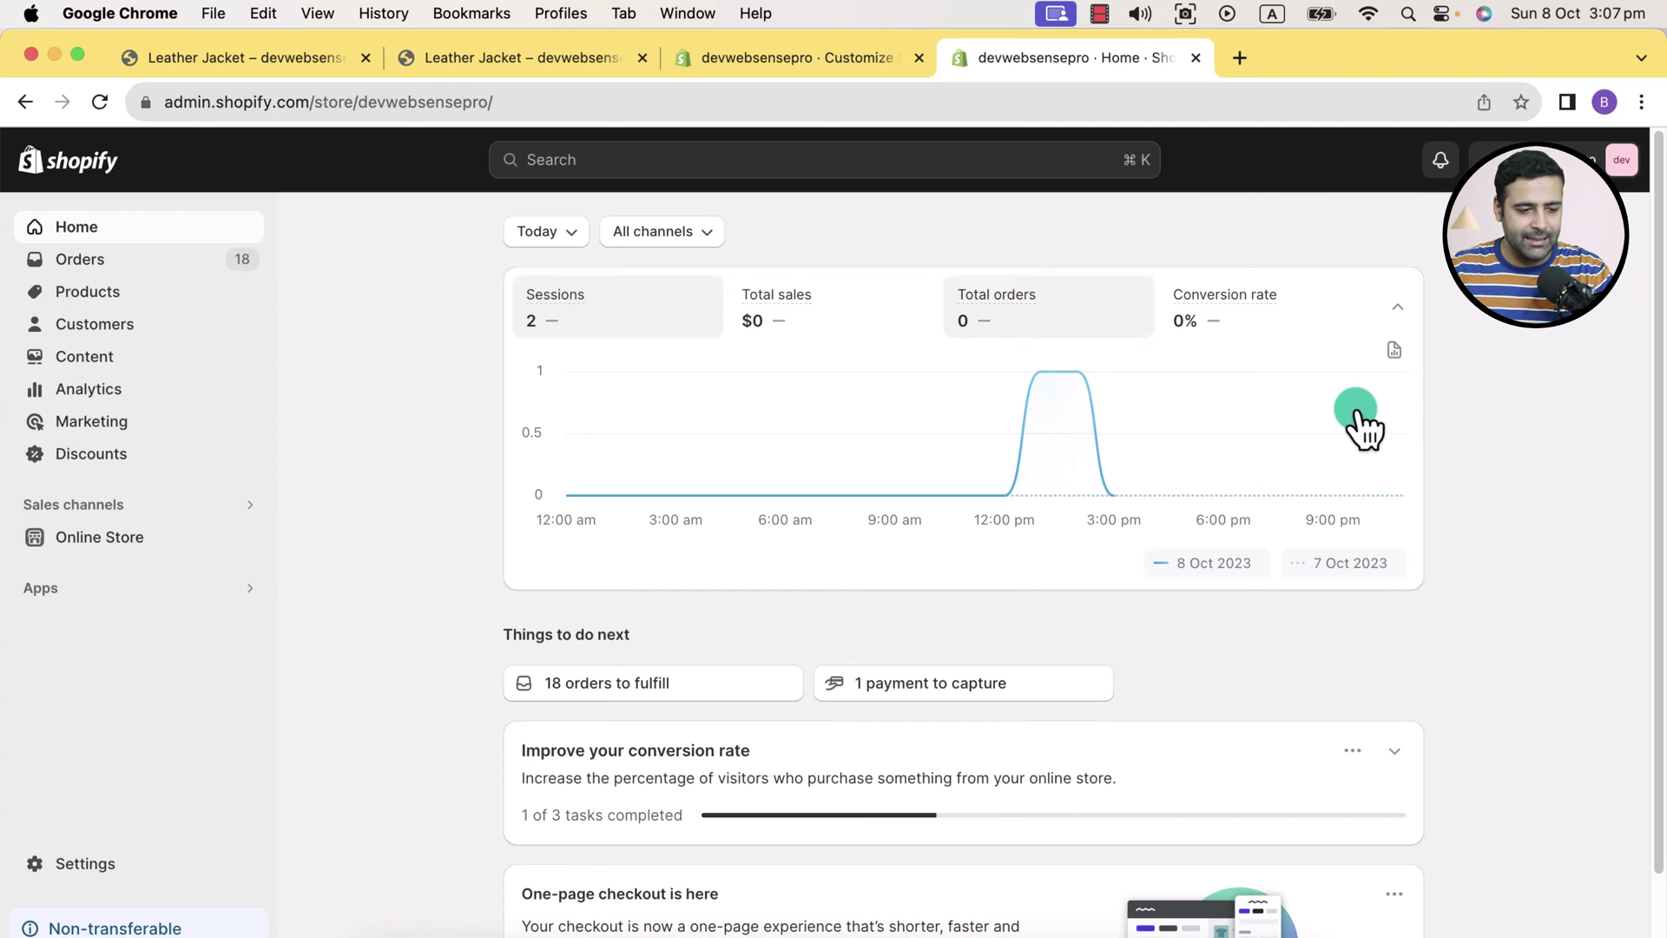
click(149, 537)
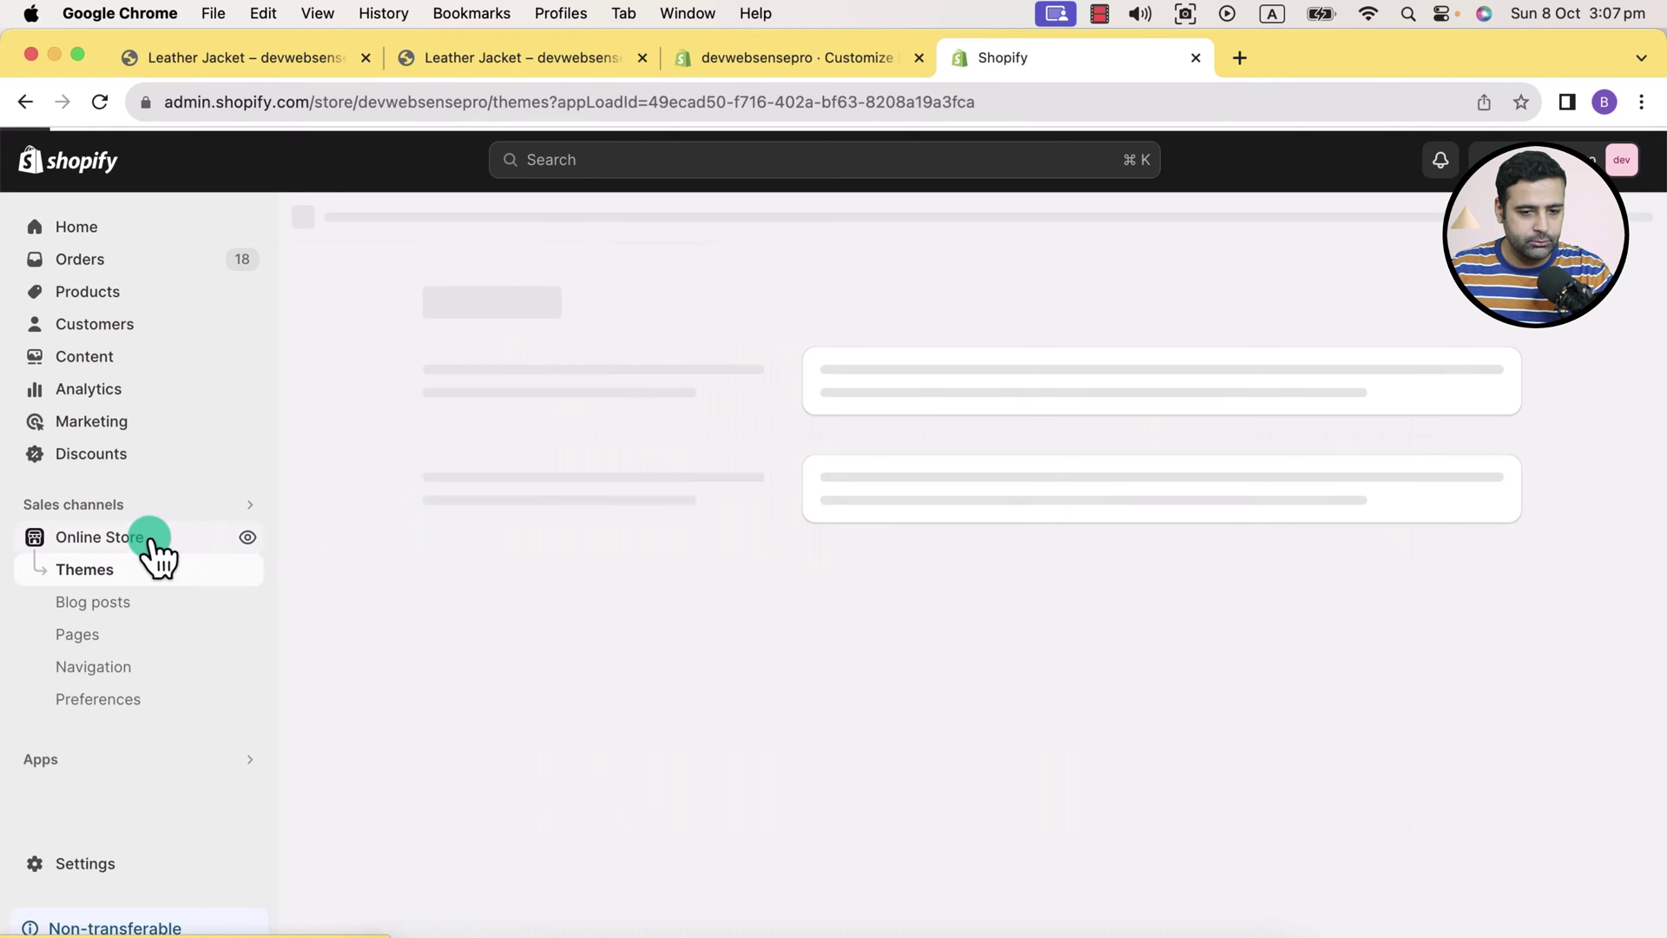
Remove the theme "Dawn - Currency Selector From Footer to Header" from the theme library
scroll(1587, 321, down, 1)
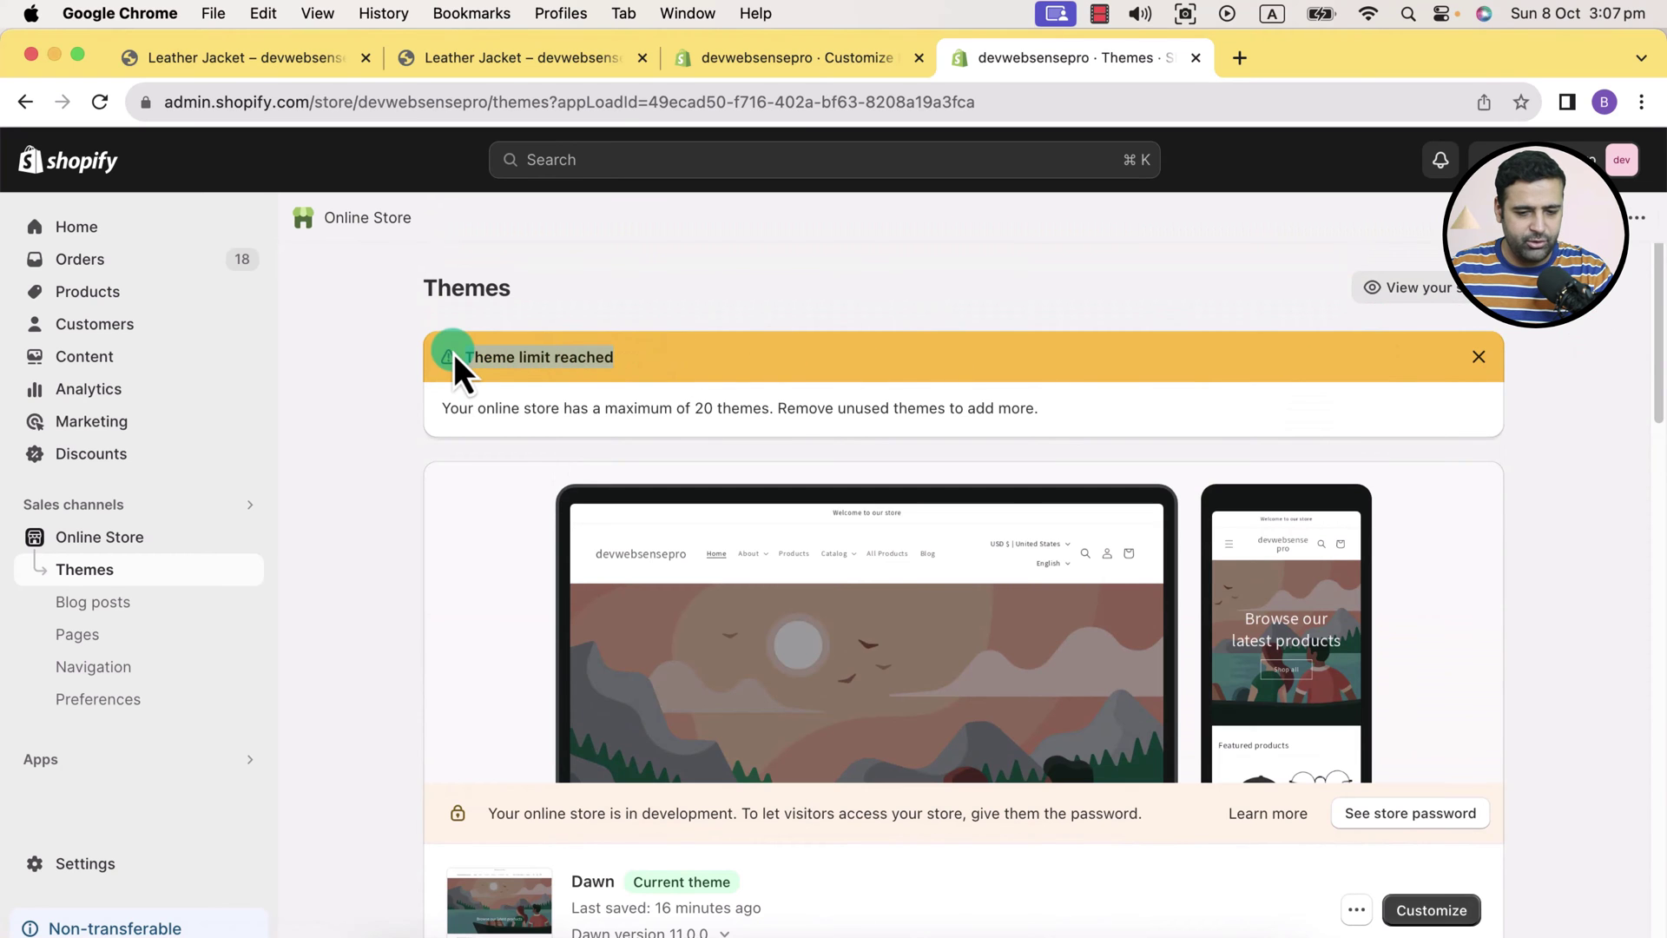
scroll(1598, 404, down, 15)
scroll(1603, 408, up, 7)
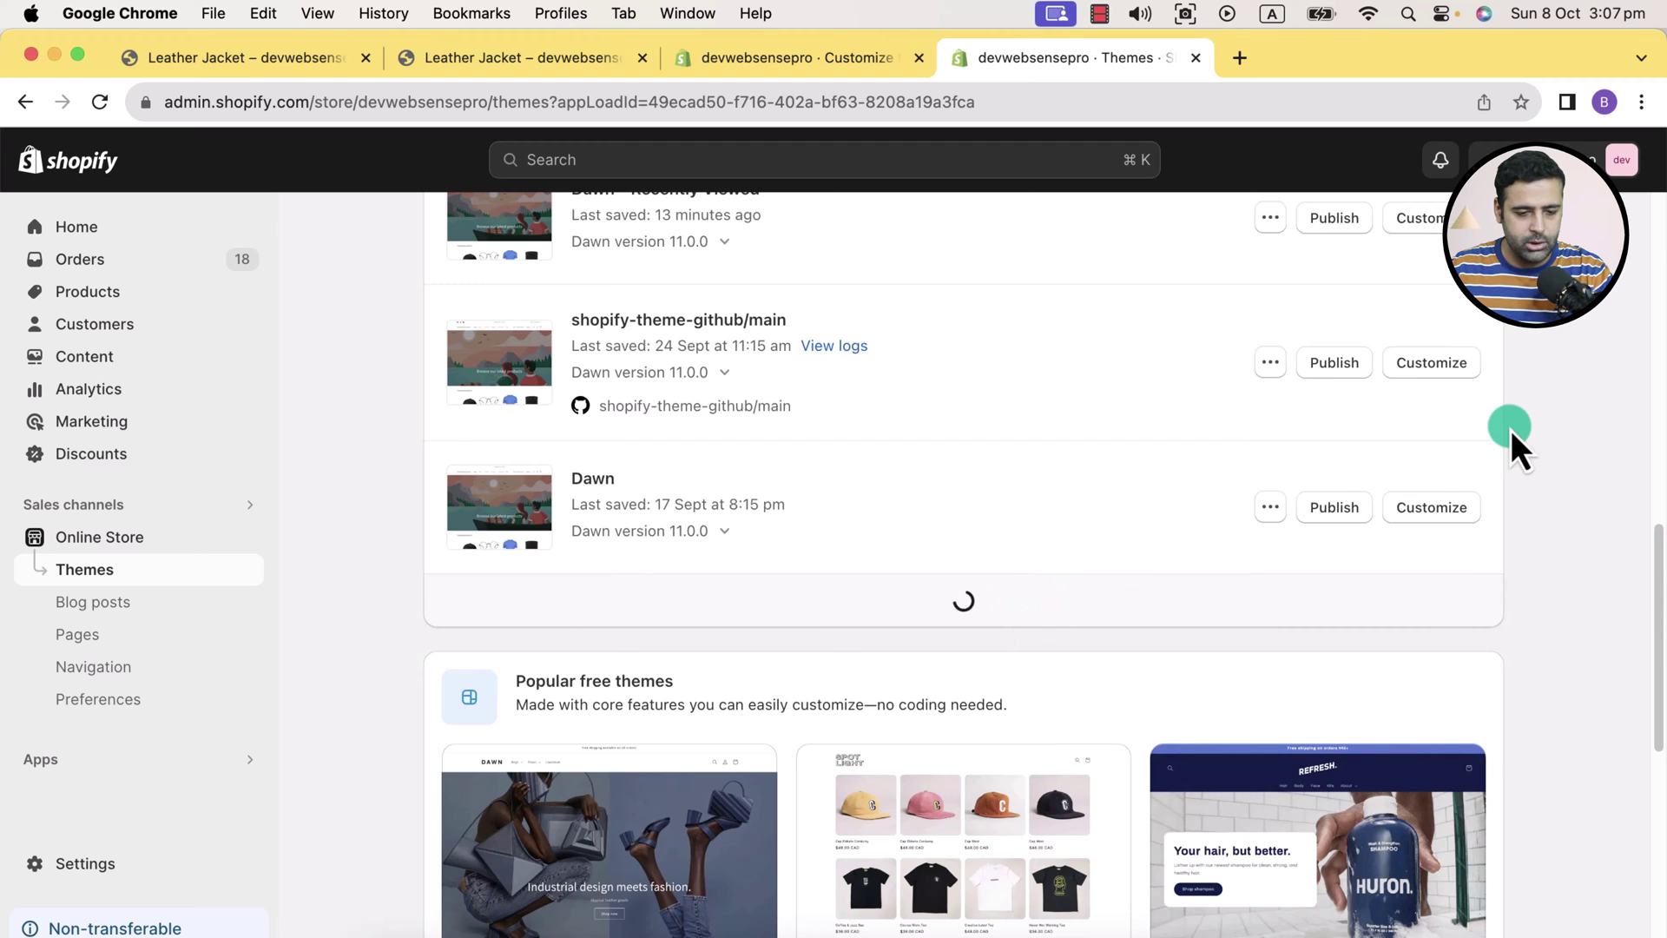
scroll(1511, 430, down, 5)
scroll(1511, 430, down, 5)
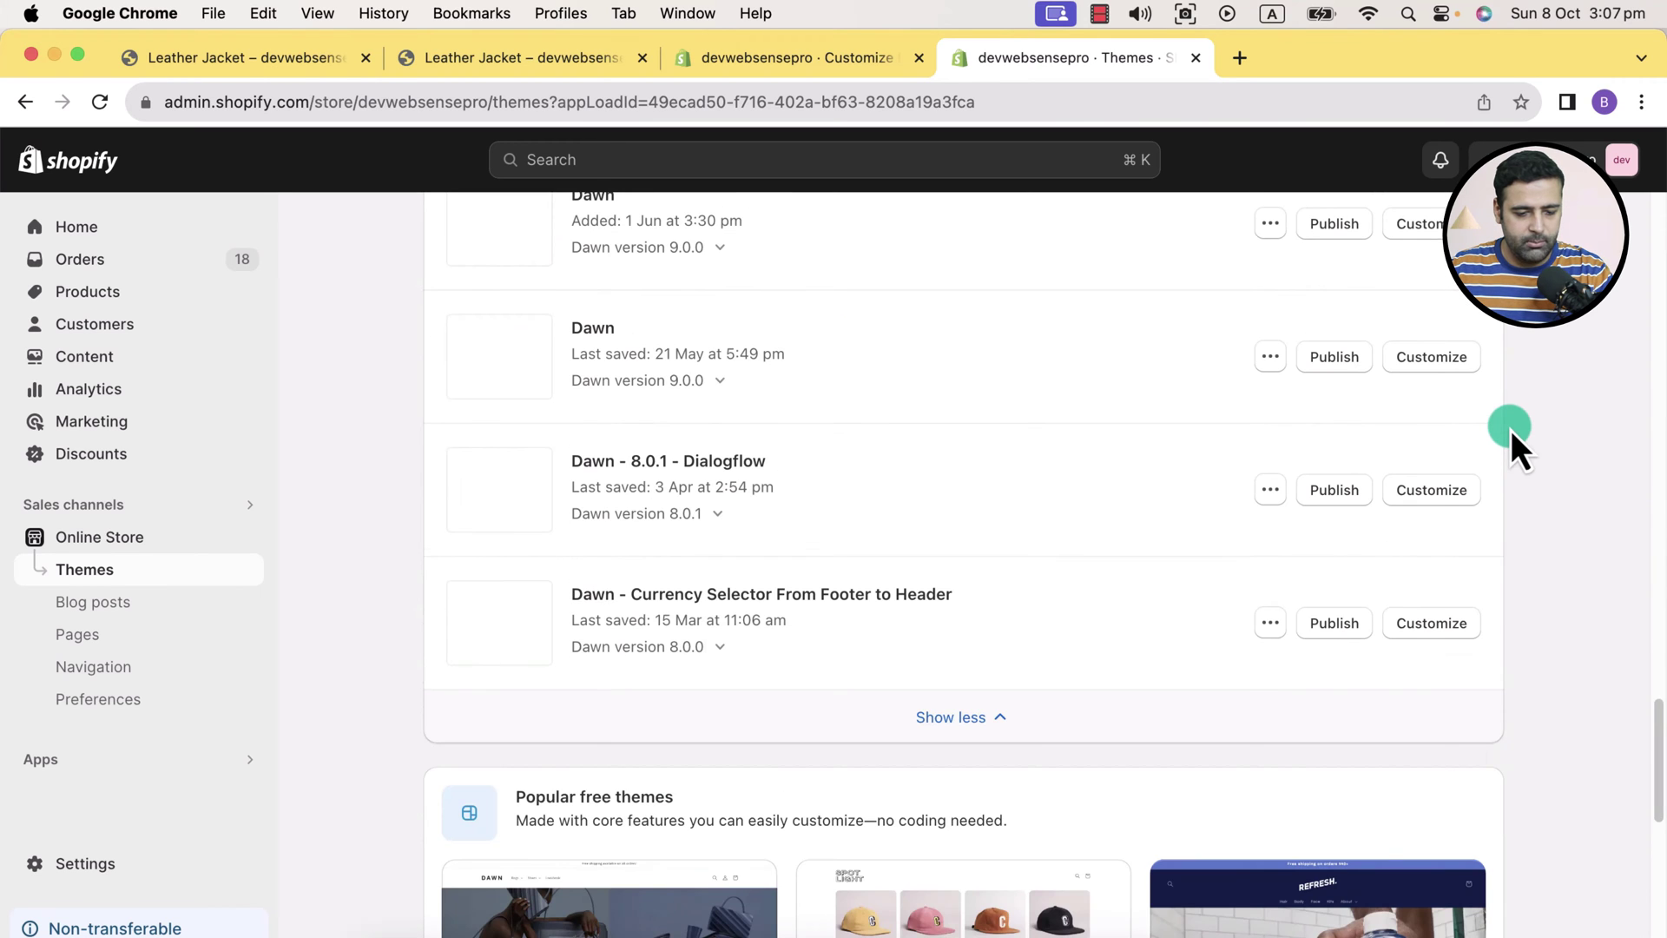
click(1269, 624)
click(1231, 581)
click(1145, 618)
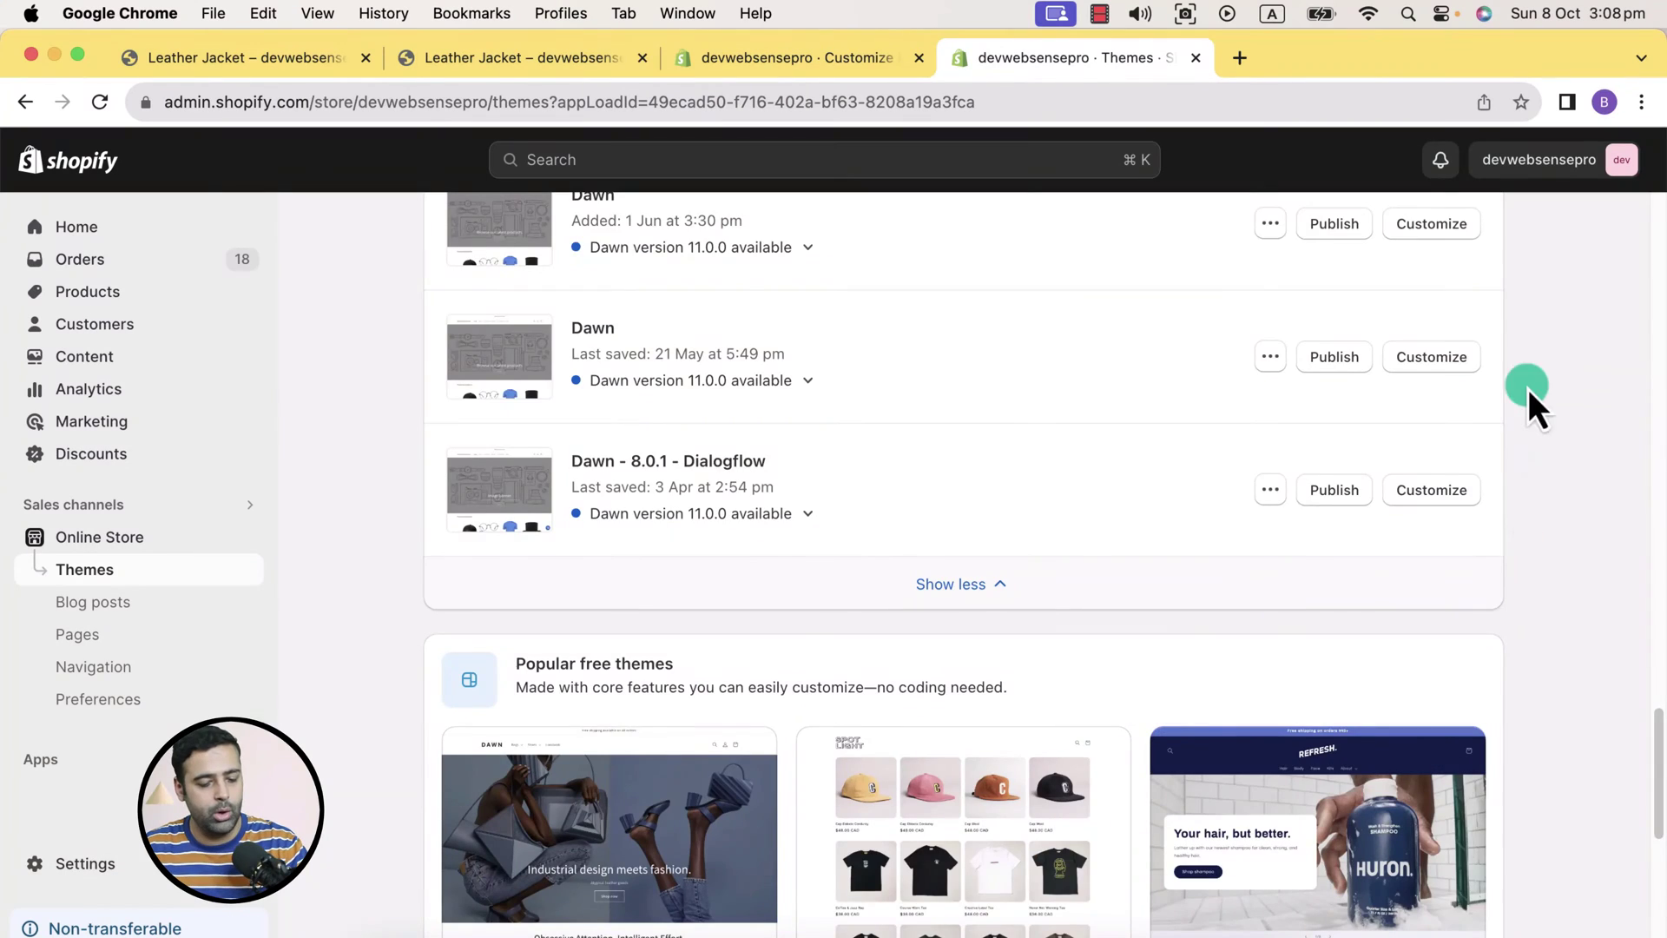
Add the free Dawn theme to the theme library and publish it as the current theme
scroll(1544, 238, down, 10)
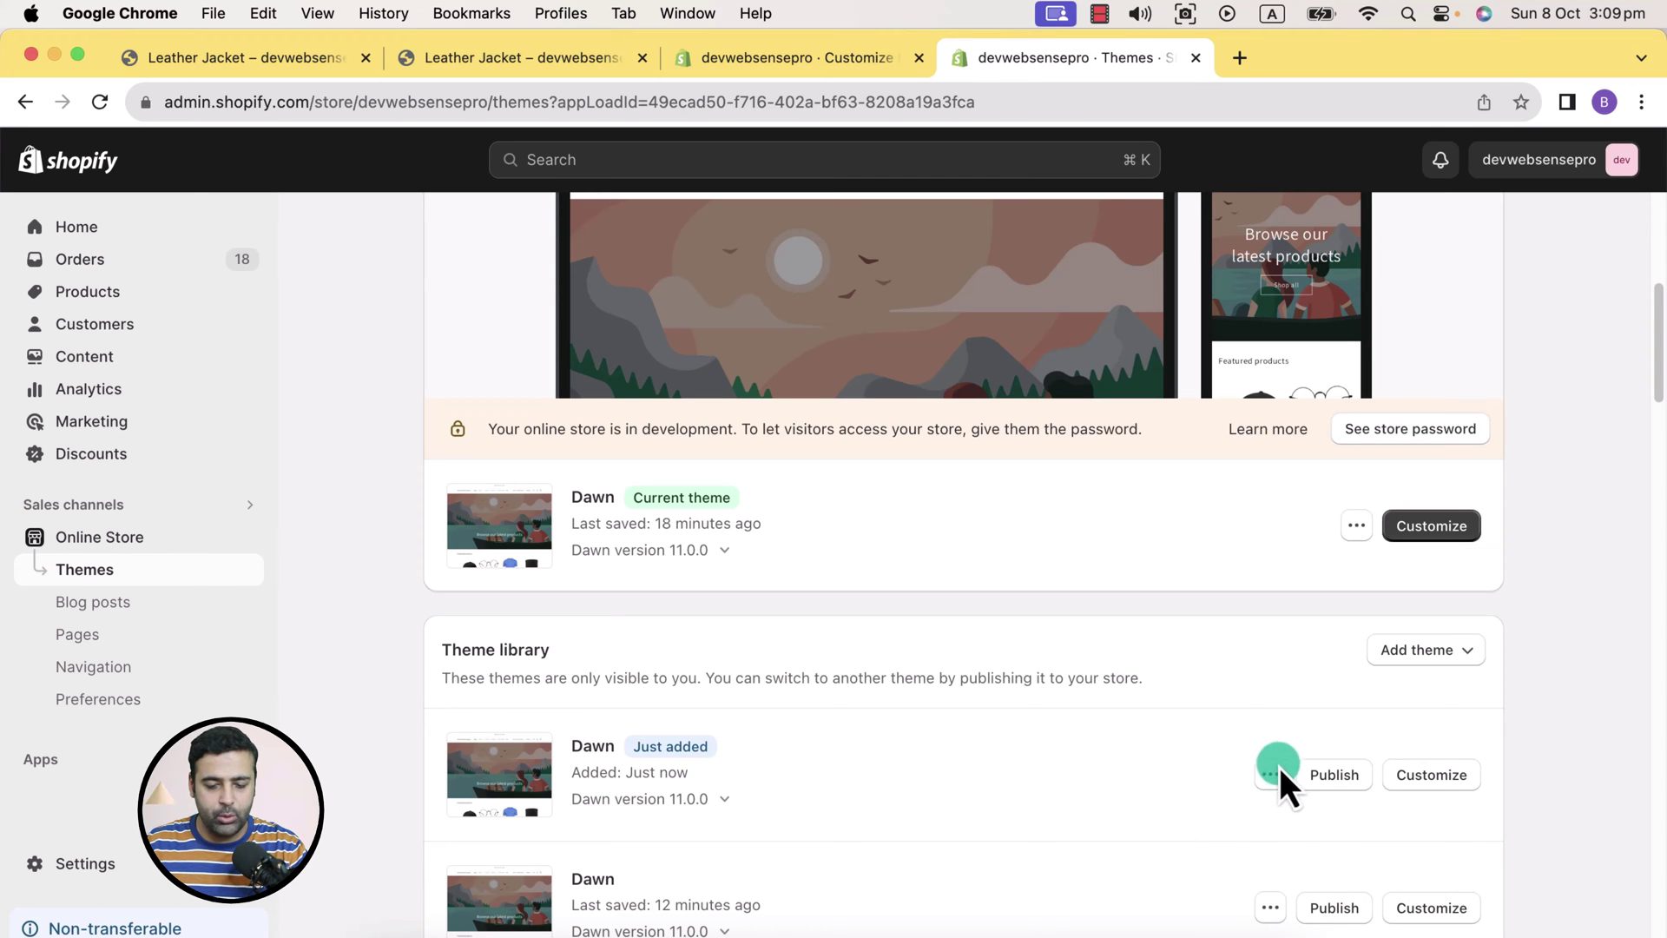
click(1338, 775)
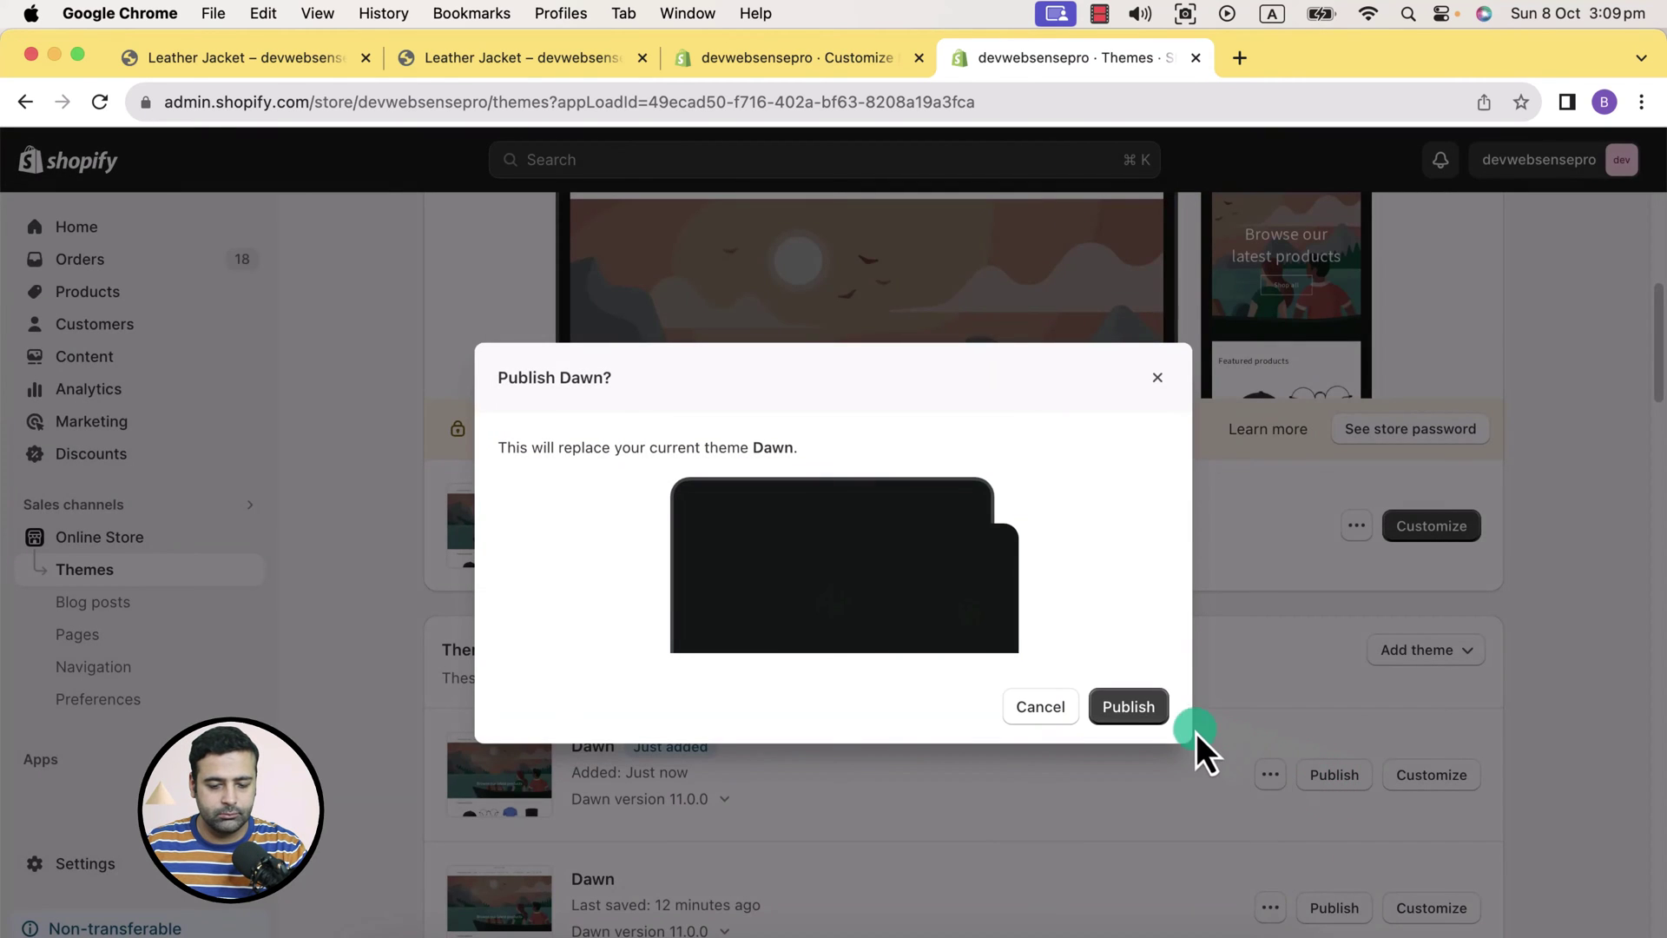
click(1142, 708)
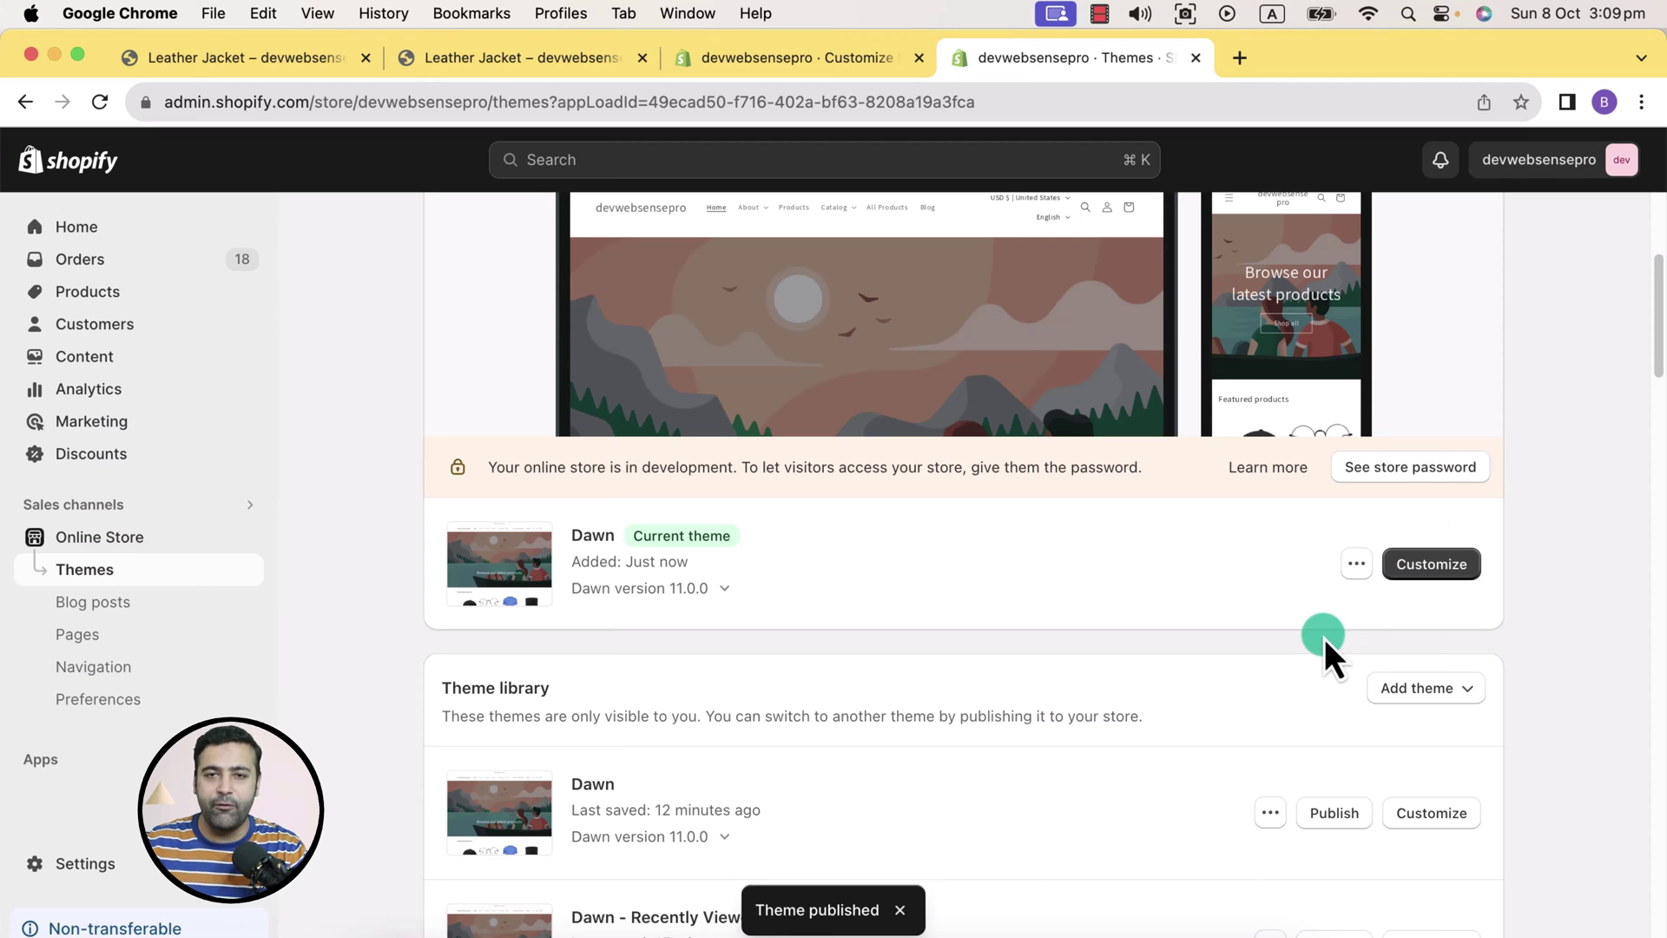
Preview the newly published Dawn theme and open the Leather Jacket product page from All Products
click(1357, 563)
click(1261, 612)
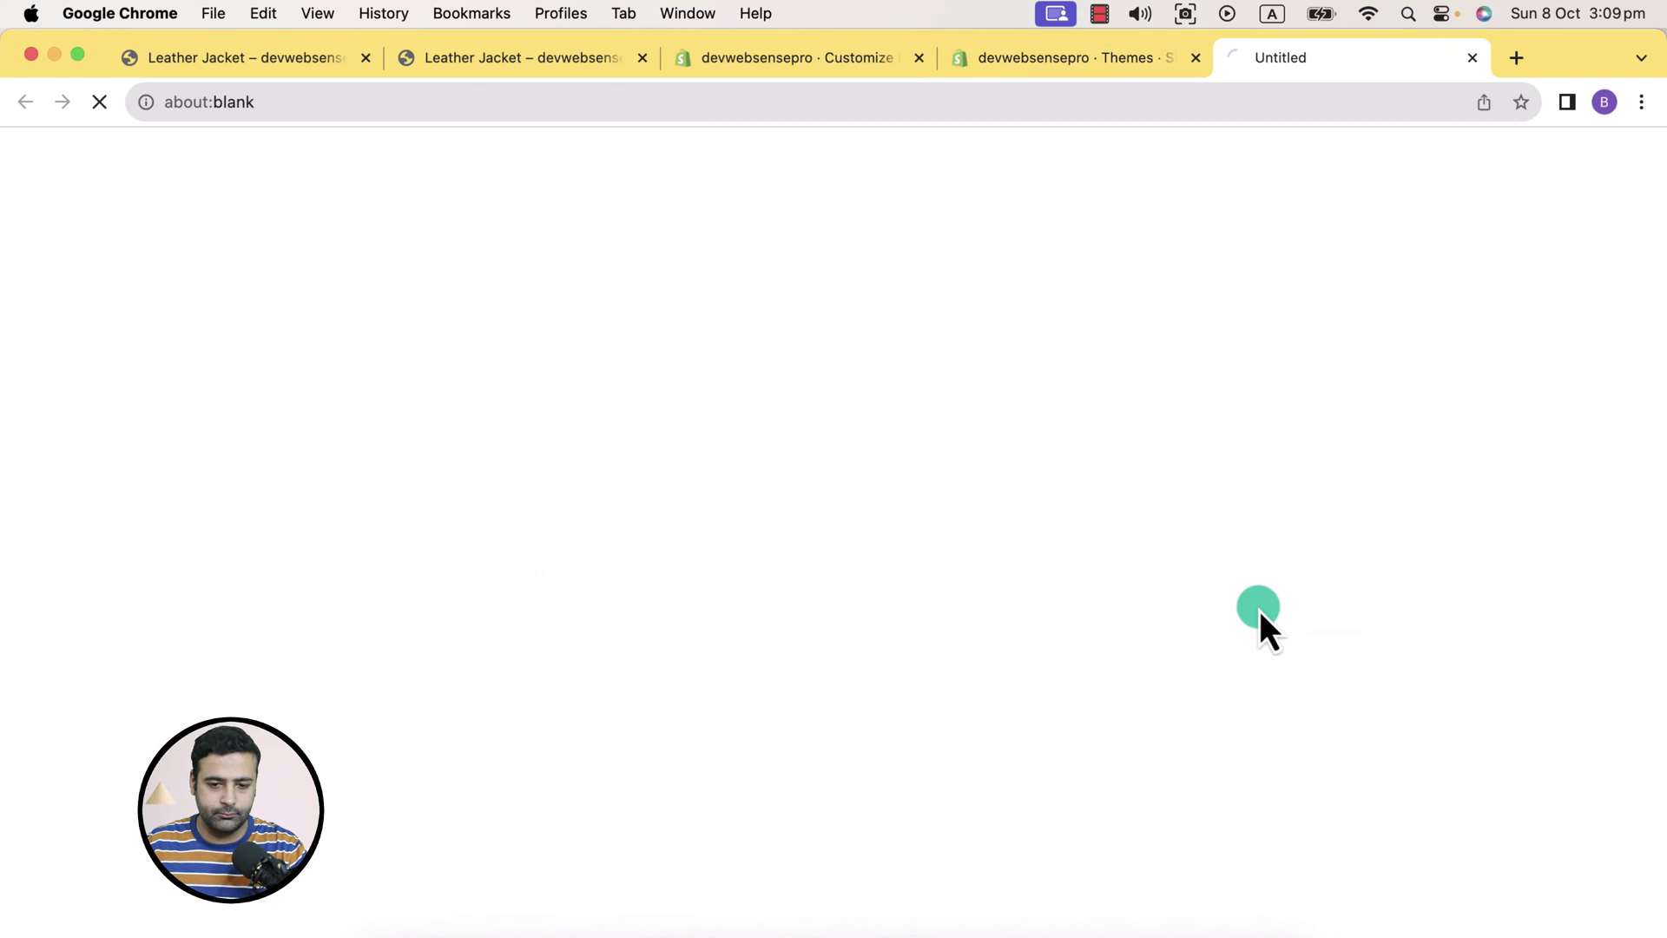
drag(1354, 57, 1056, 87)
click(855, 232)
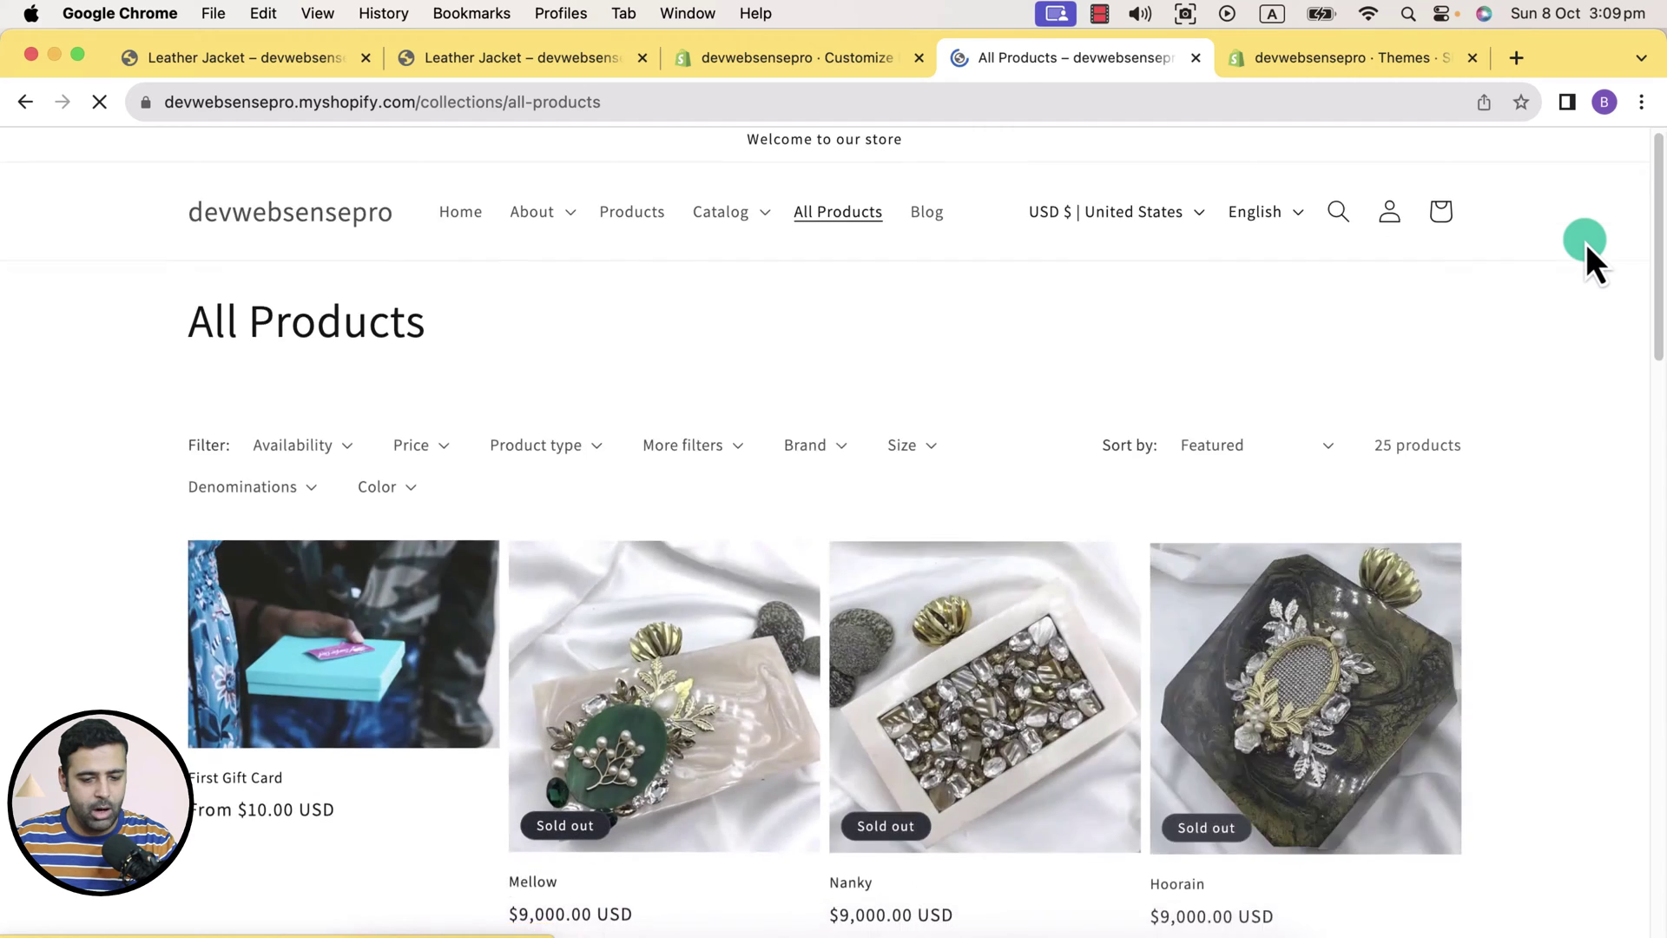
scroll(1585, 243, down, 10)
scroll(1419, 346, down, 2)
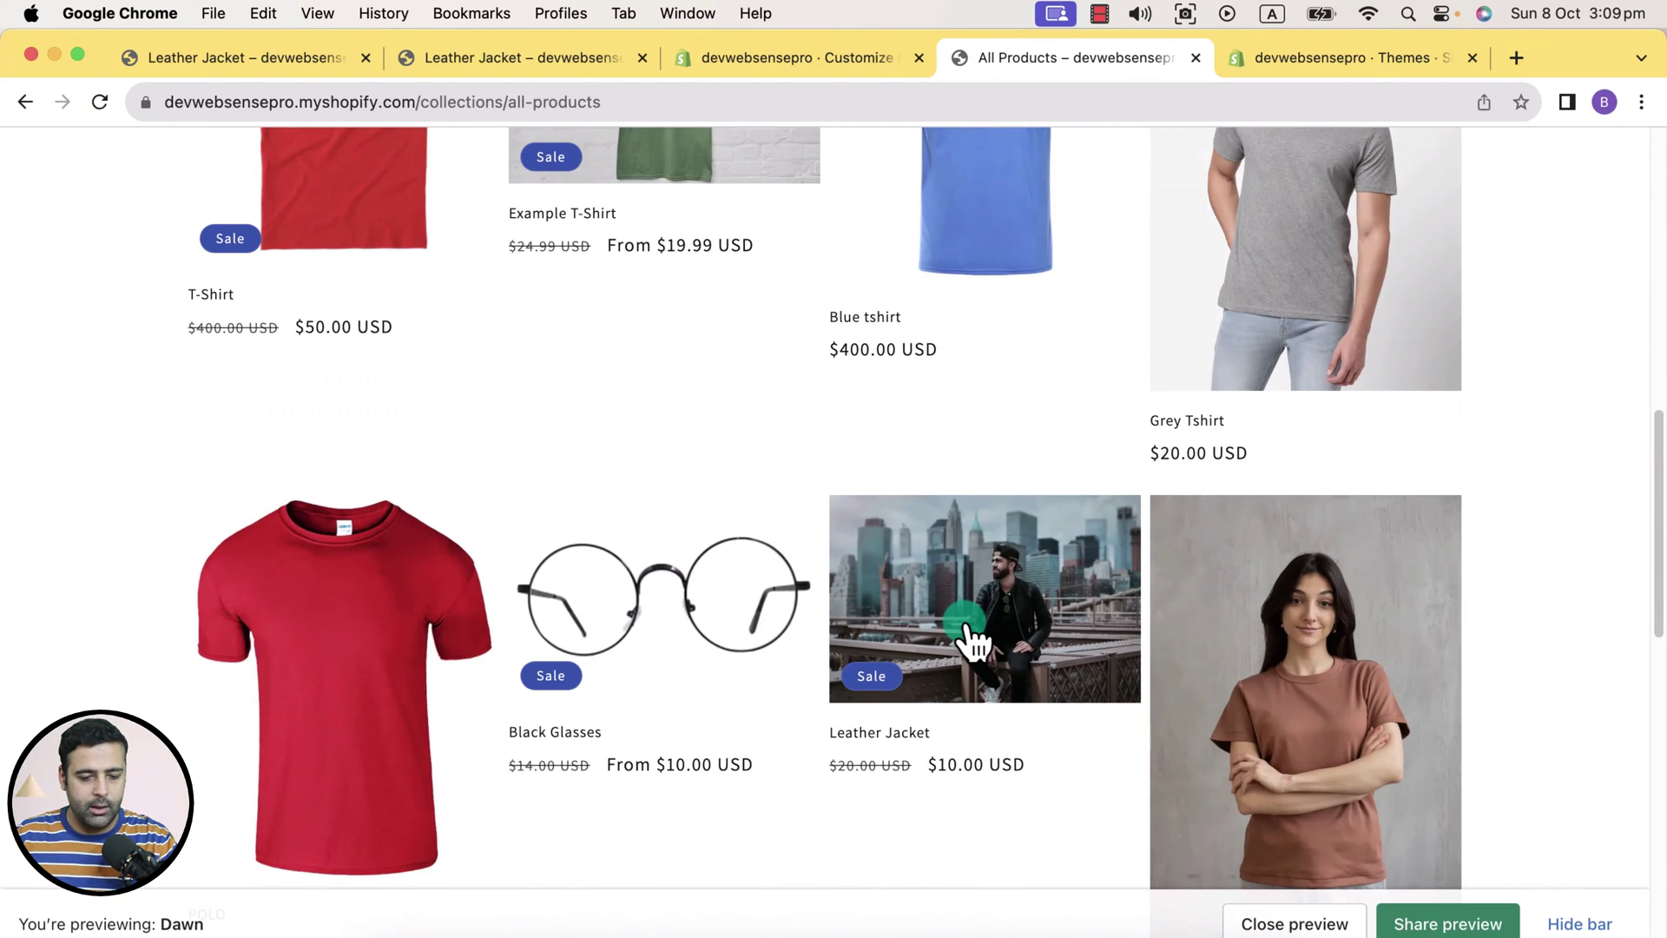
click(1087, 397)
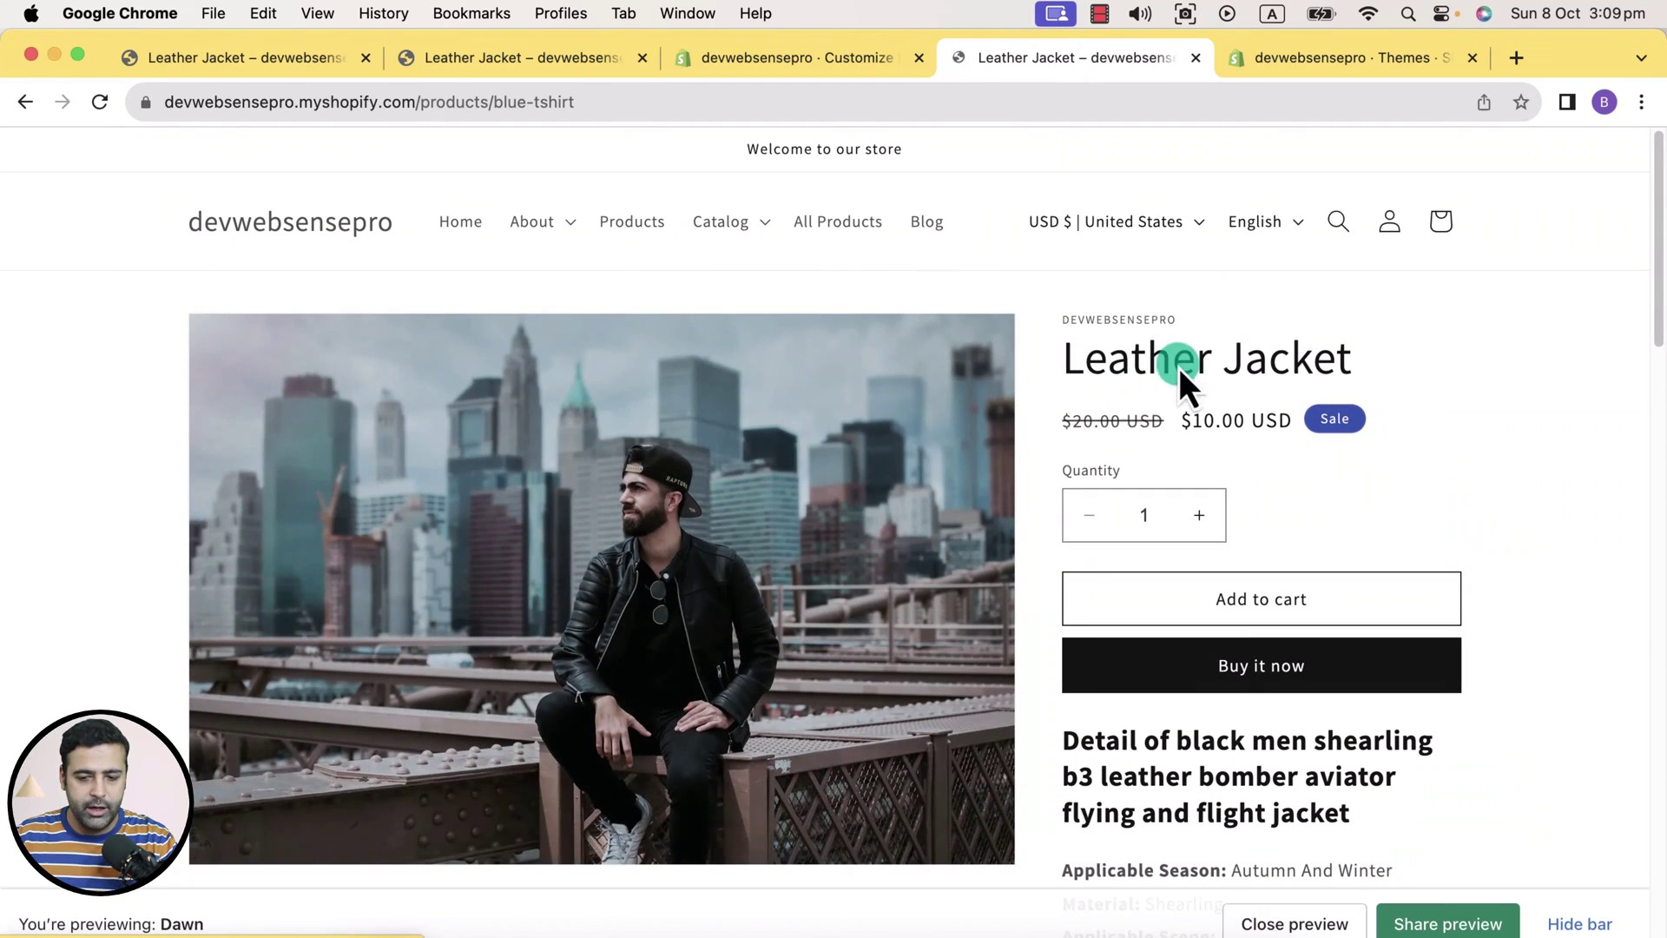
drag(1657, 245, 1655, 298)
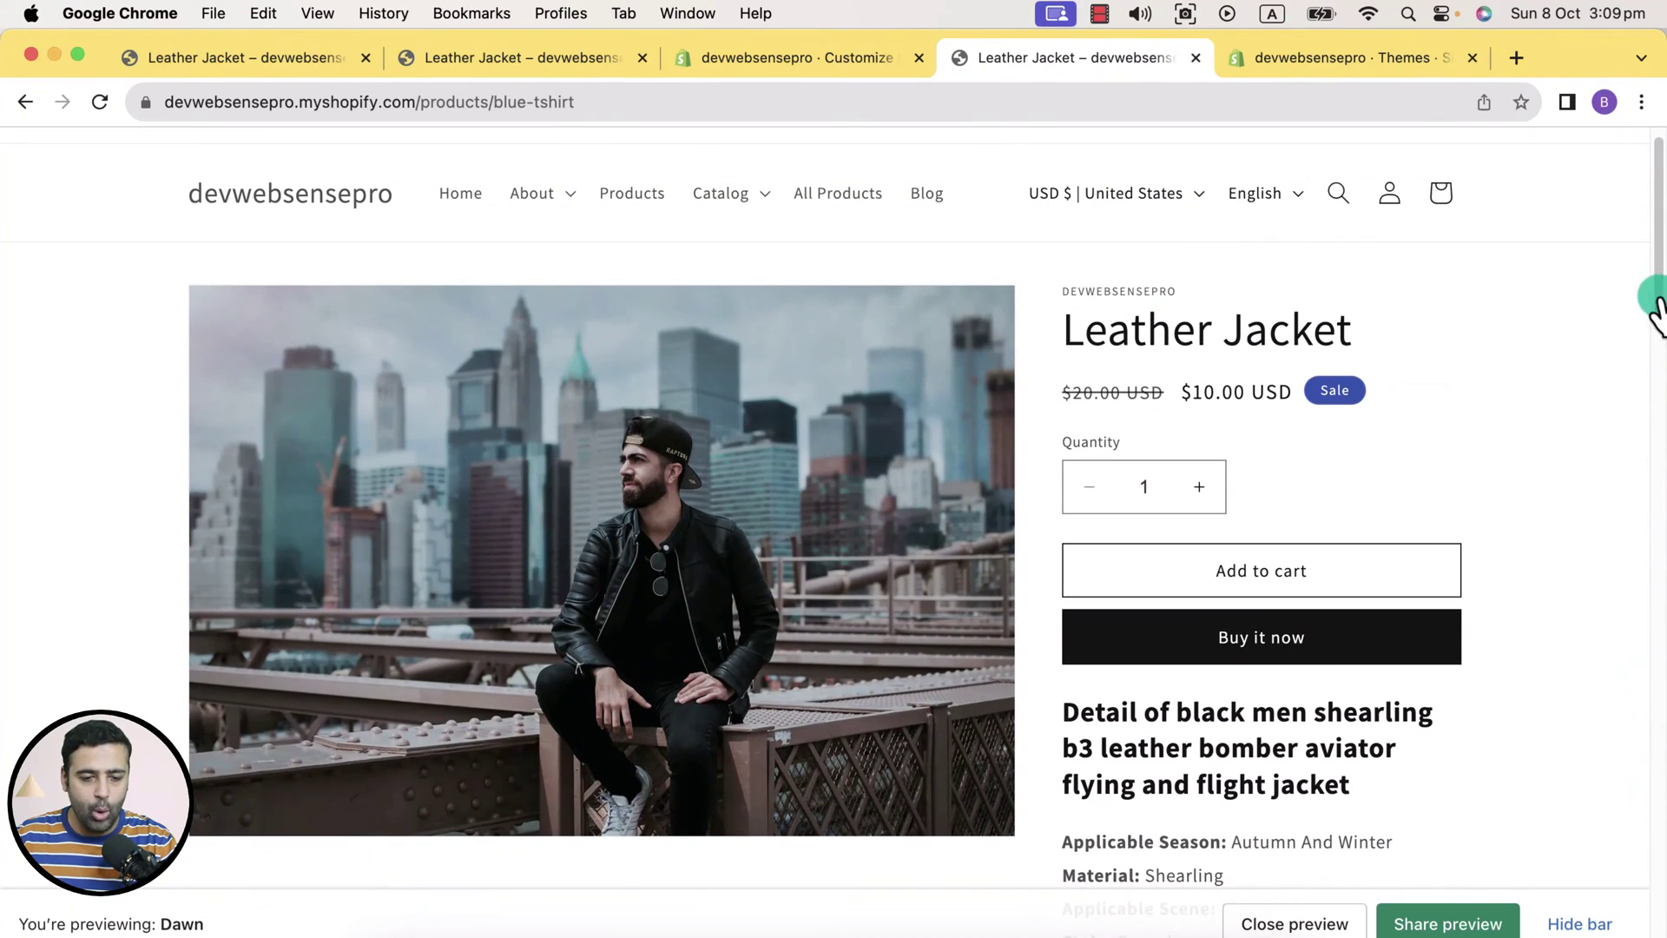
Check the Material, Size, Other Details and Description tabs on the finished Leather Jacket page
click(604, 59)
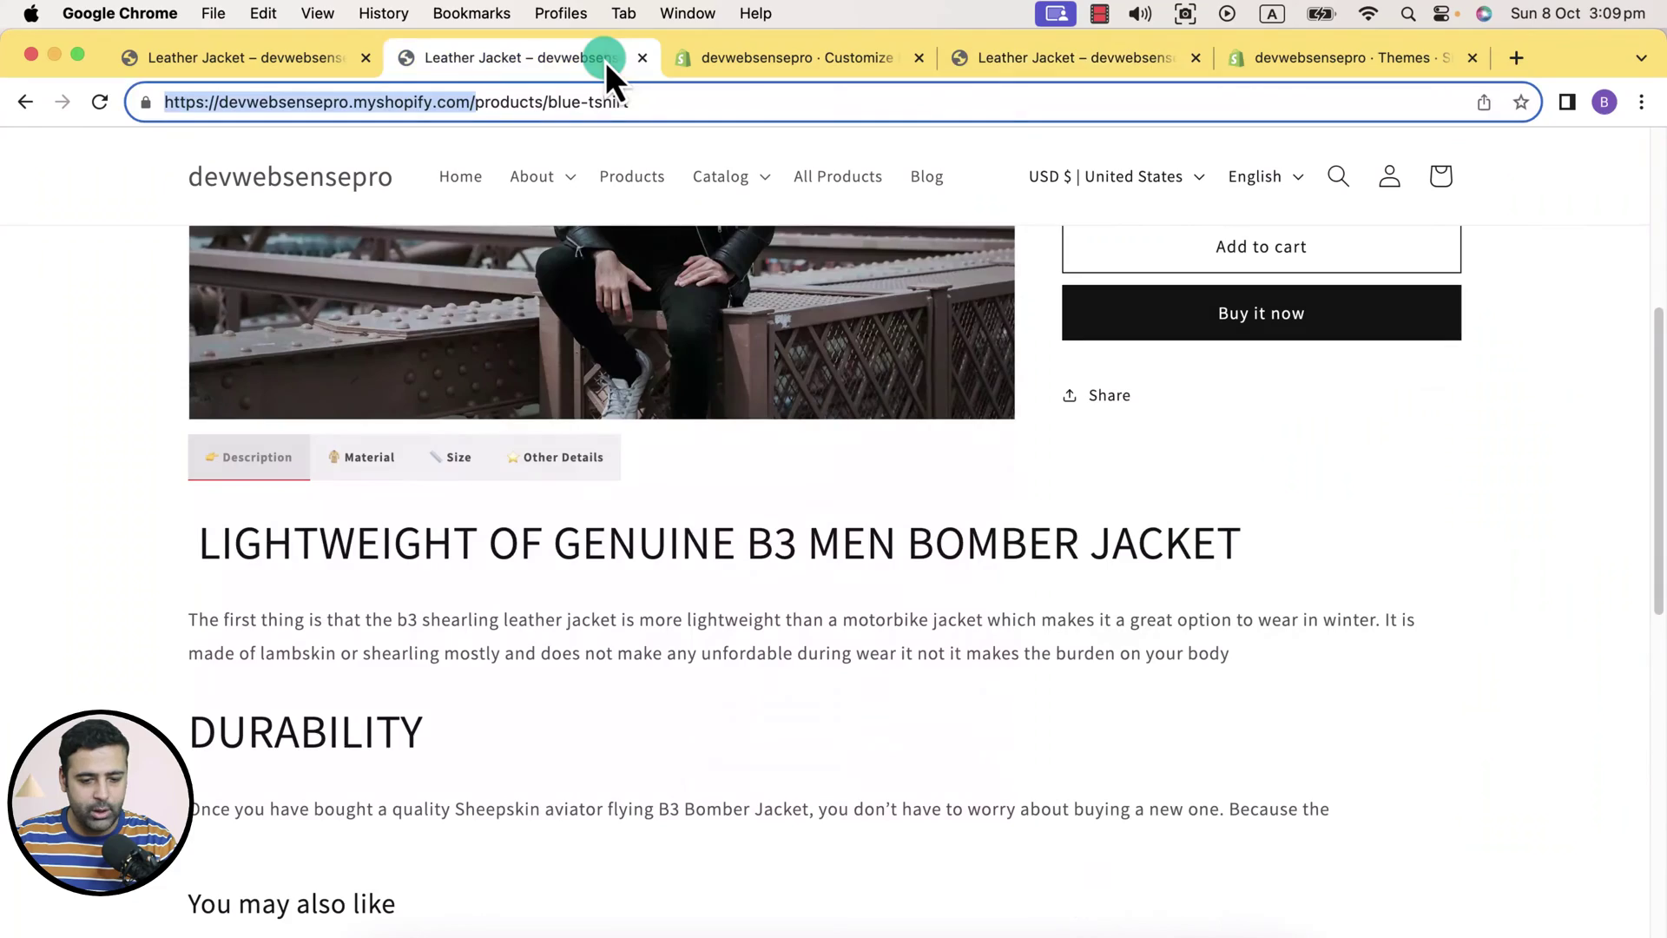
click(371, 473)
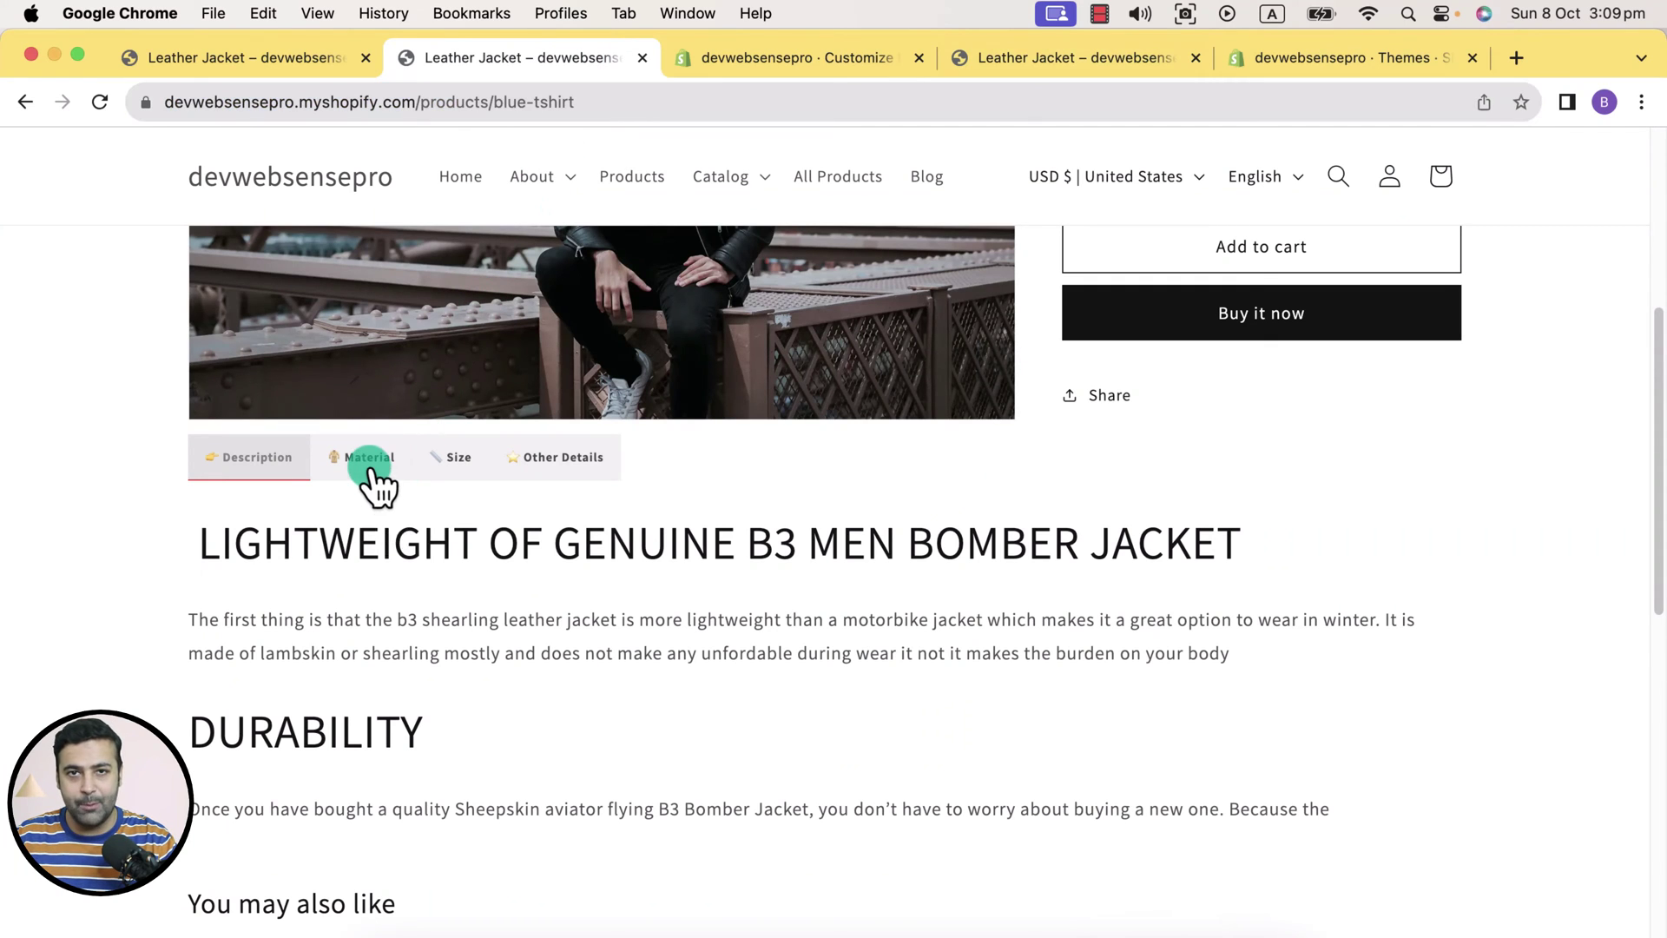
click(469, 473)
click(558, 473)
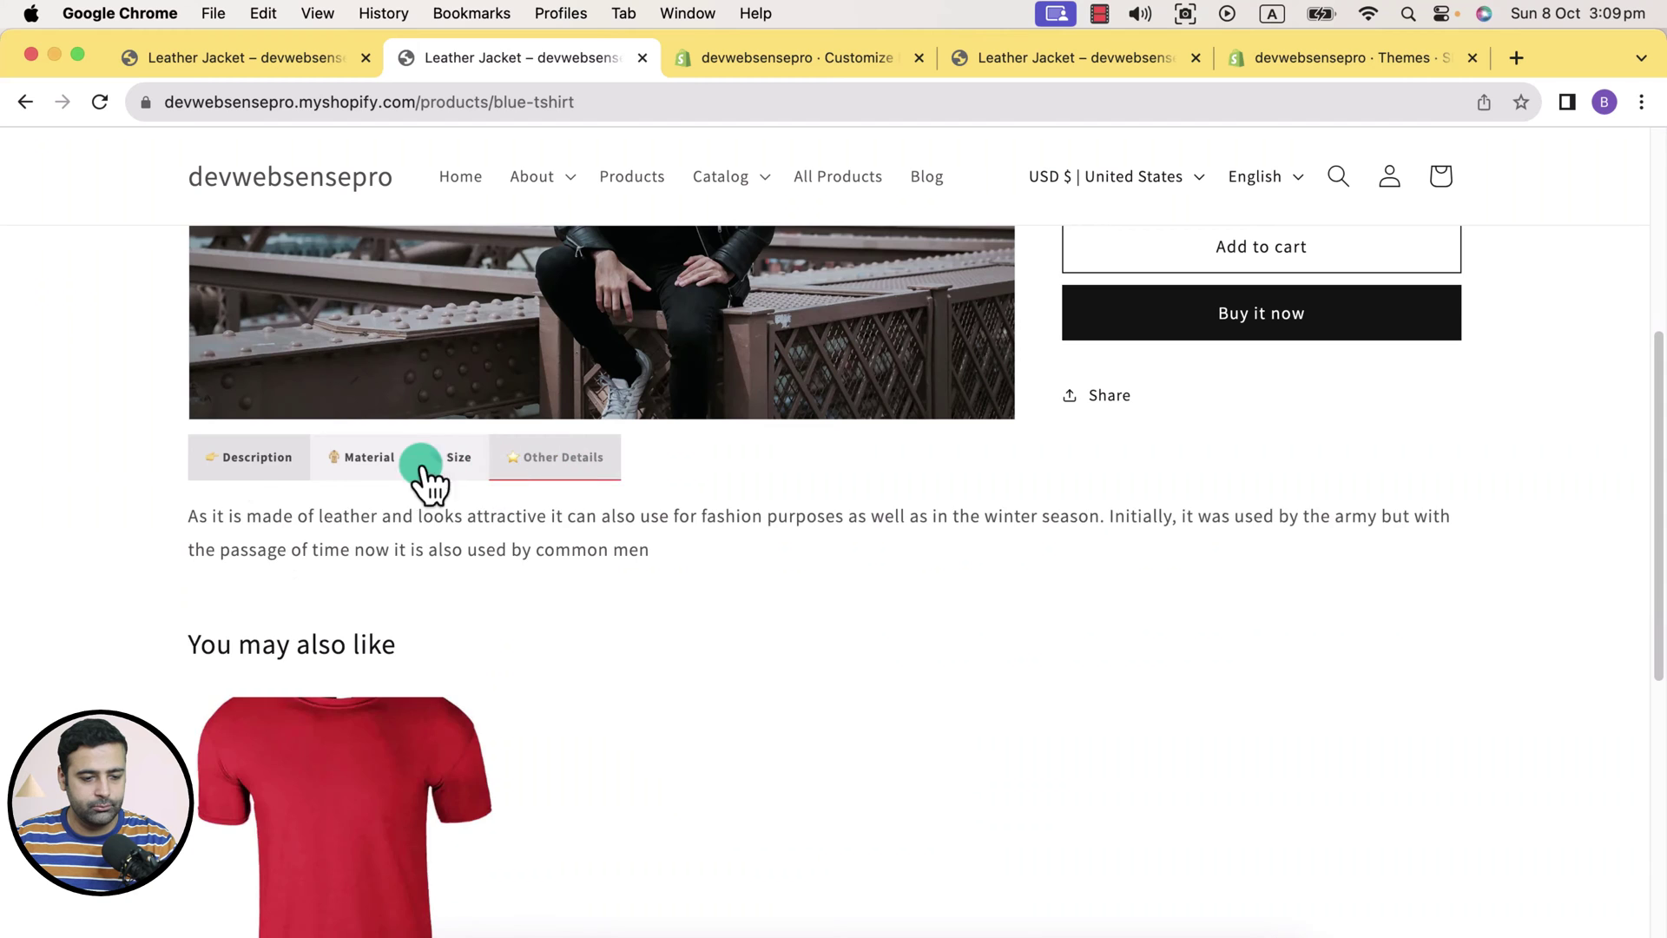
click(247, 472)
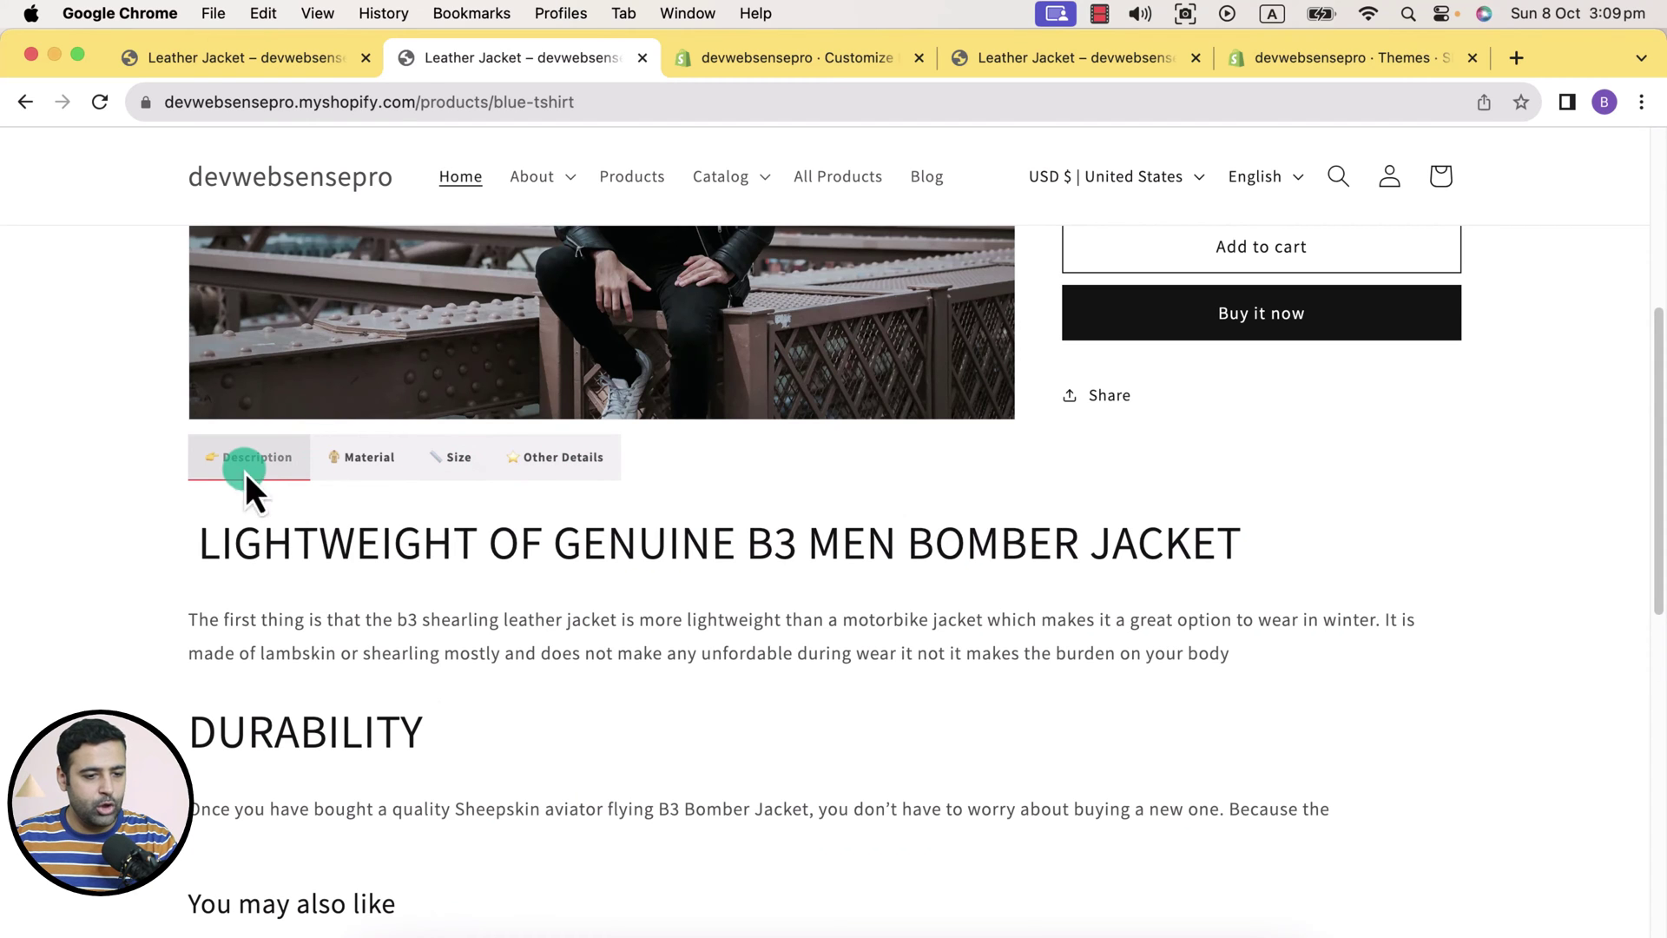
Close the earlier demo product pages and the old theme editor, keeping the new preview and the Themes page
click(643, 57)
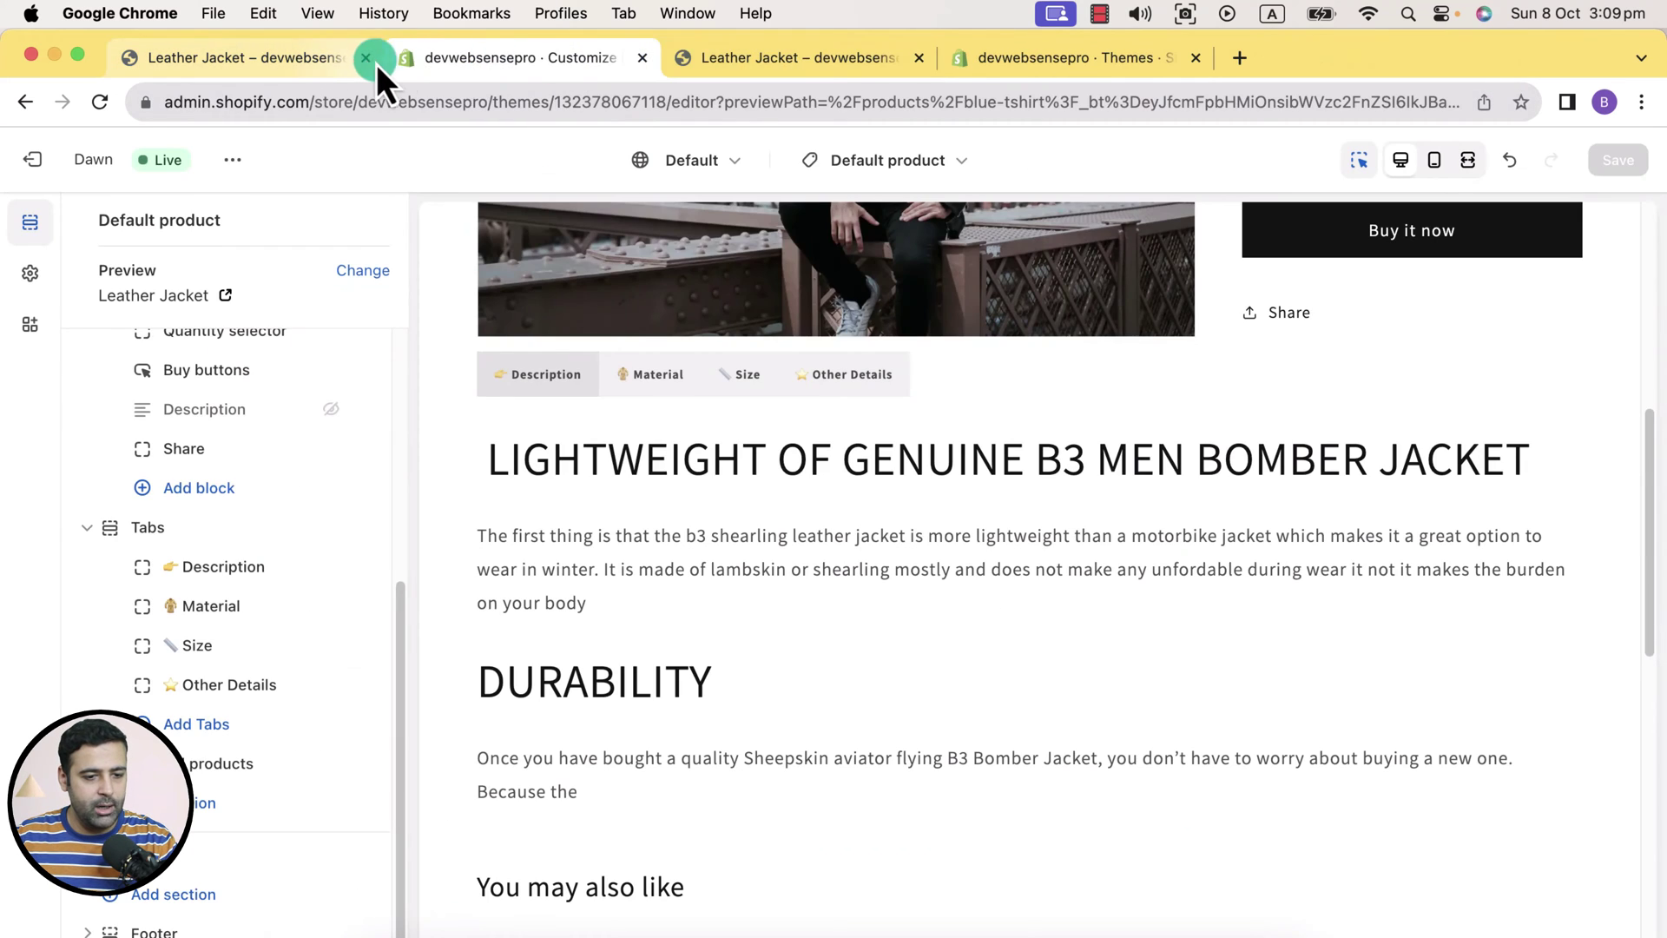
click(366, 58)
click(365, 57)
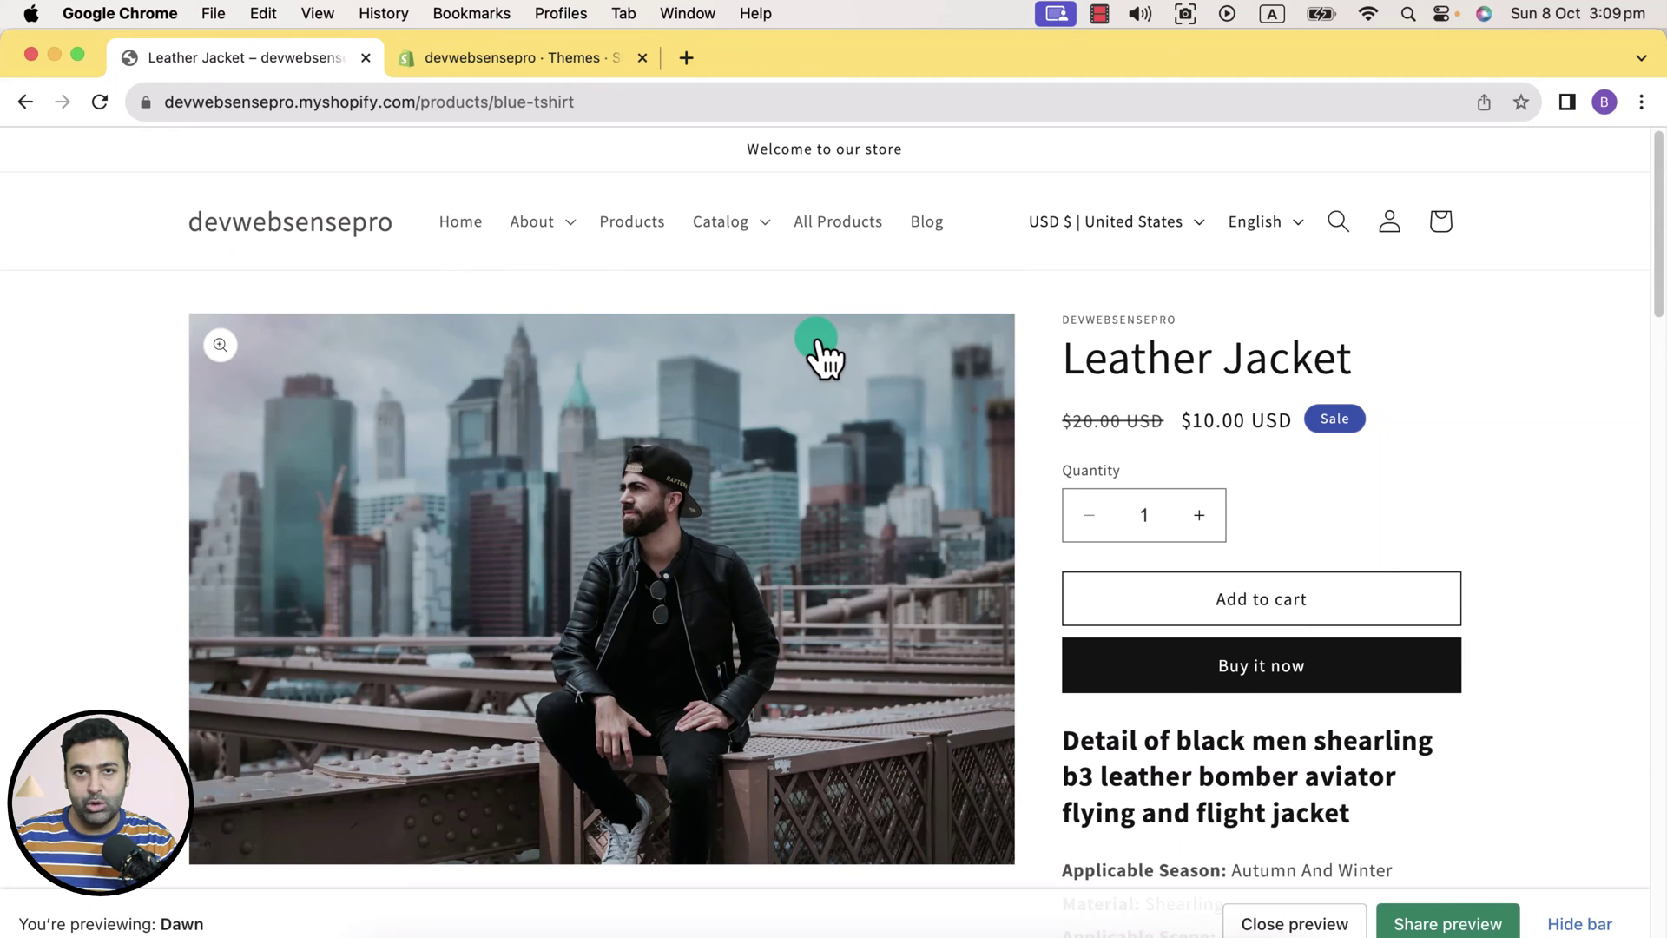
Open the code editor for the current Dawn theme from the Themes page
click(573, 58)
click(1613, 388)
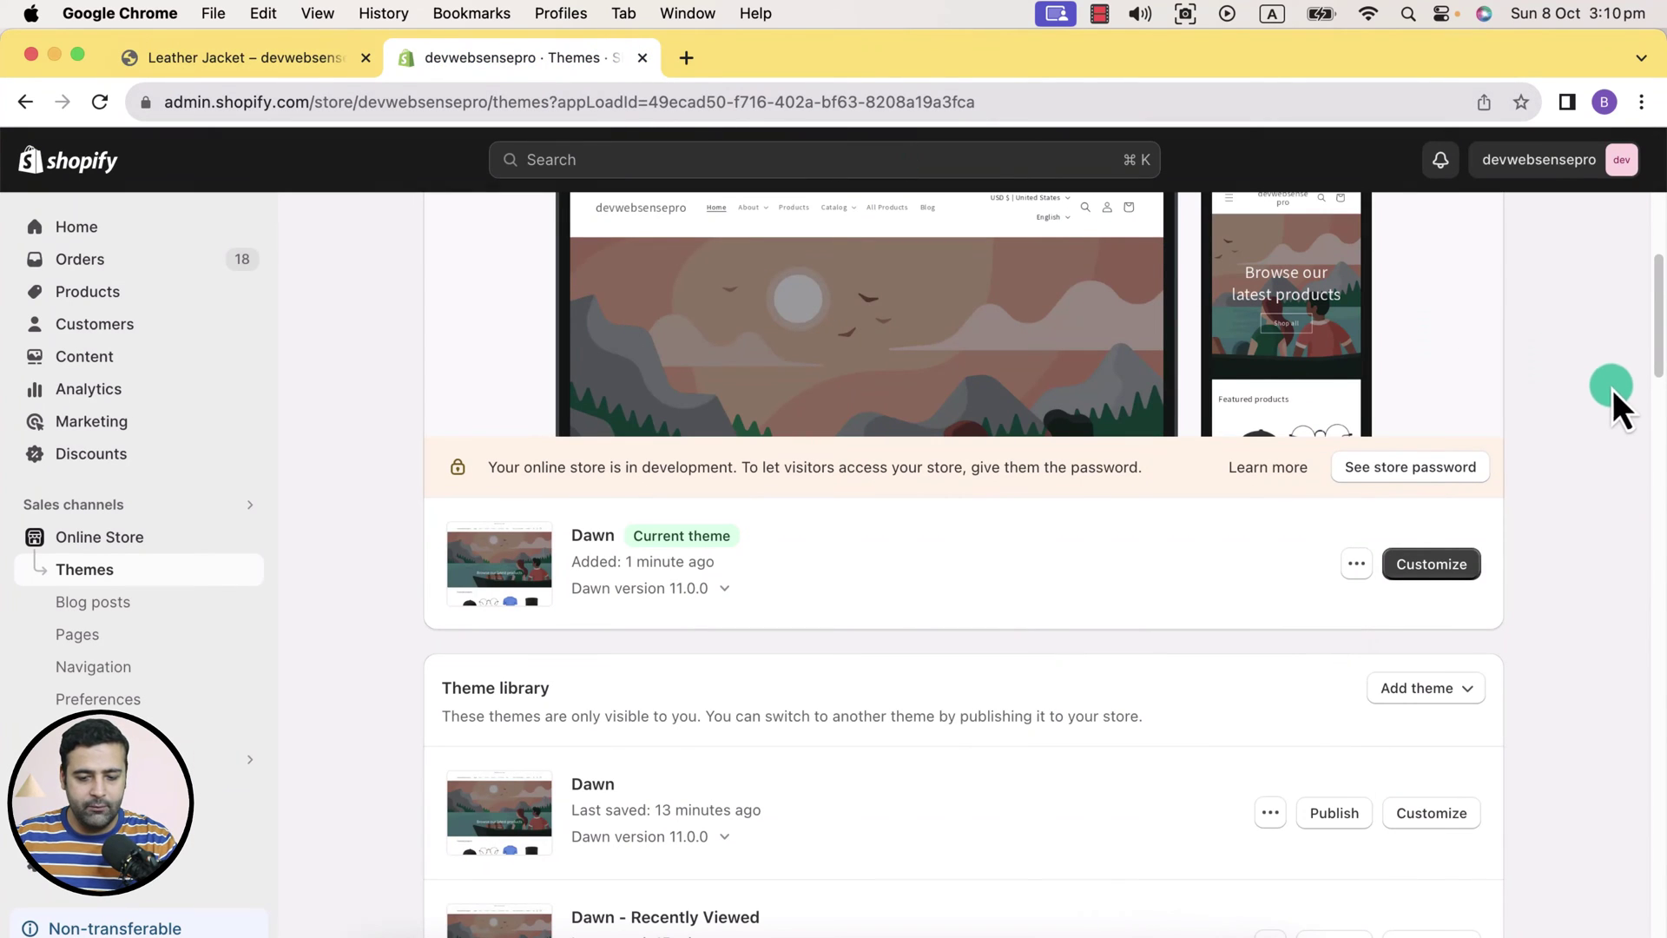
click(1357, 566)
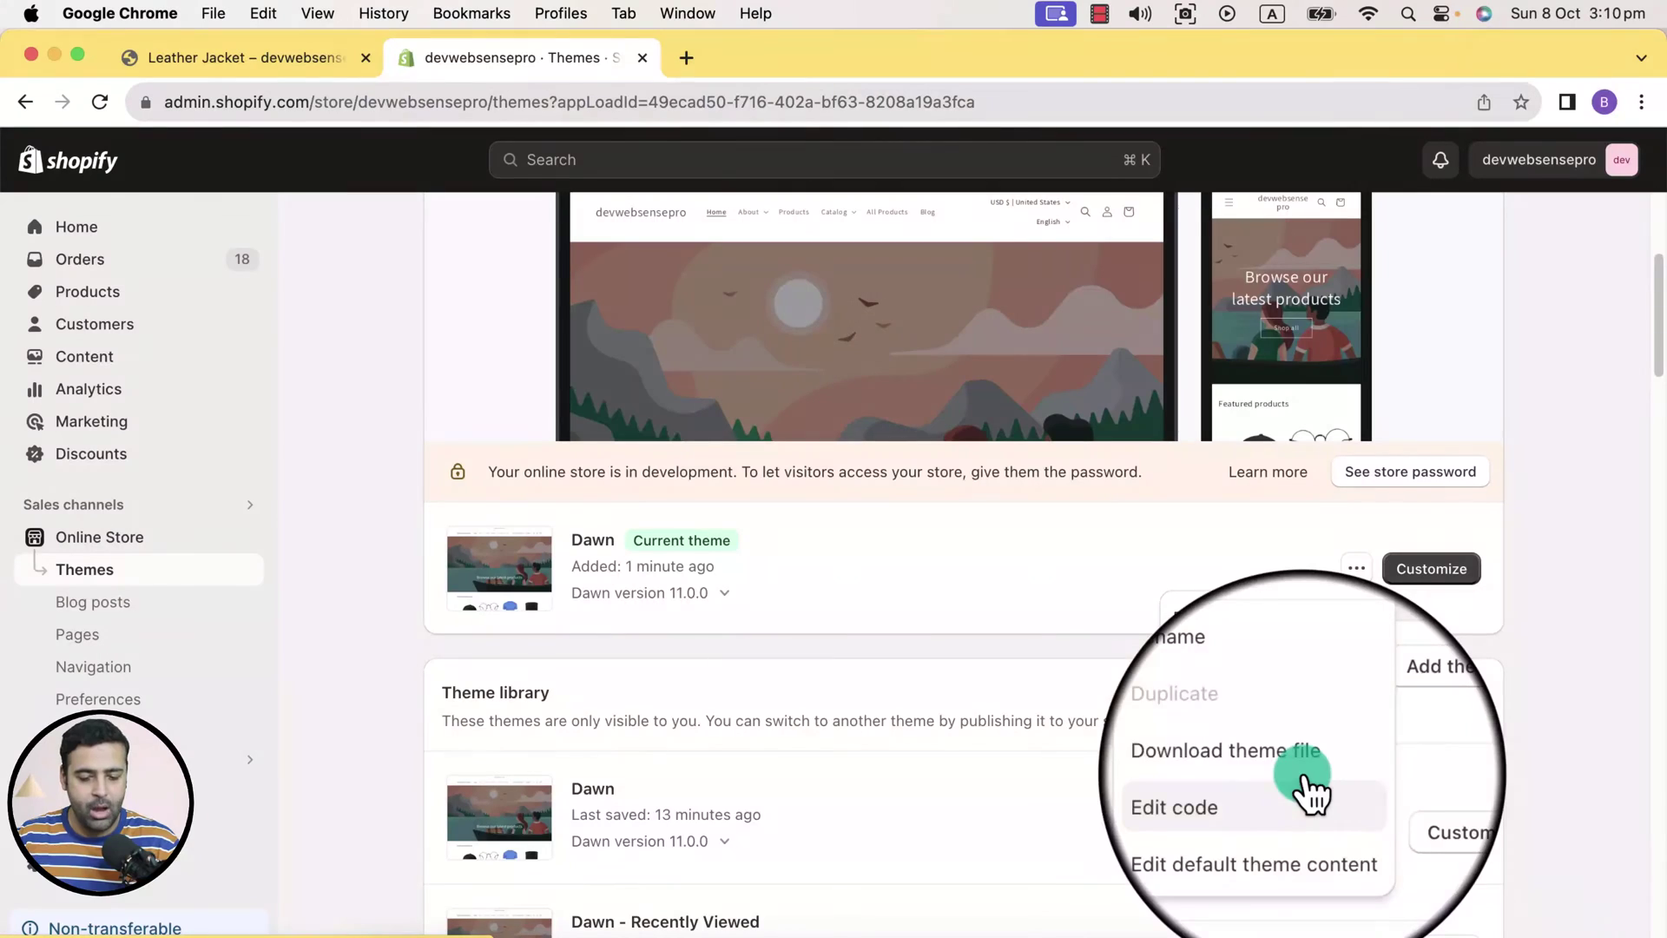
click(1251, 803)
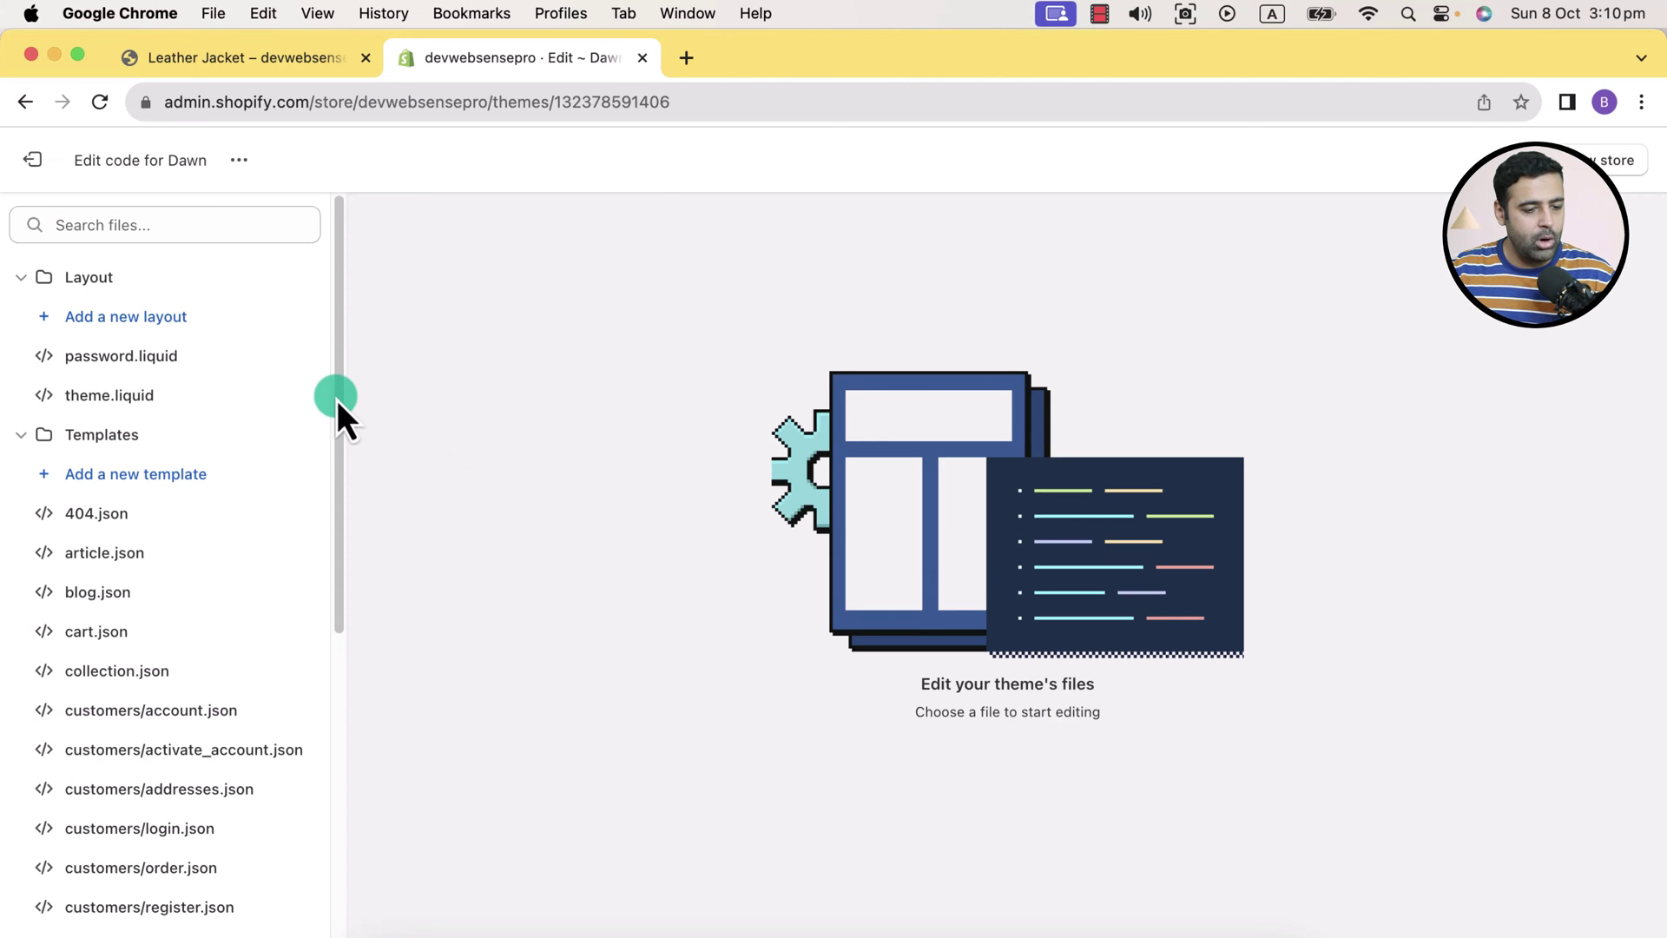
Create a new liquid section file named custom-tabs in the theme's Sections folder
scroll(337, 399, down, 6)
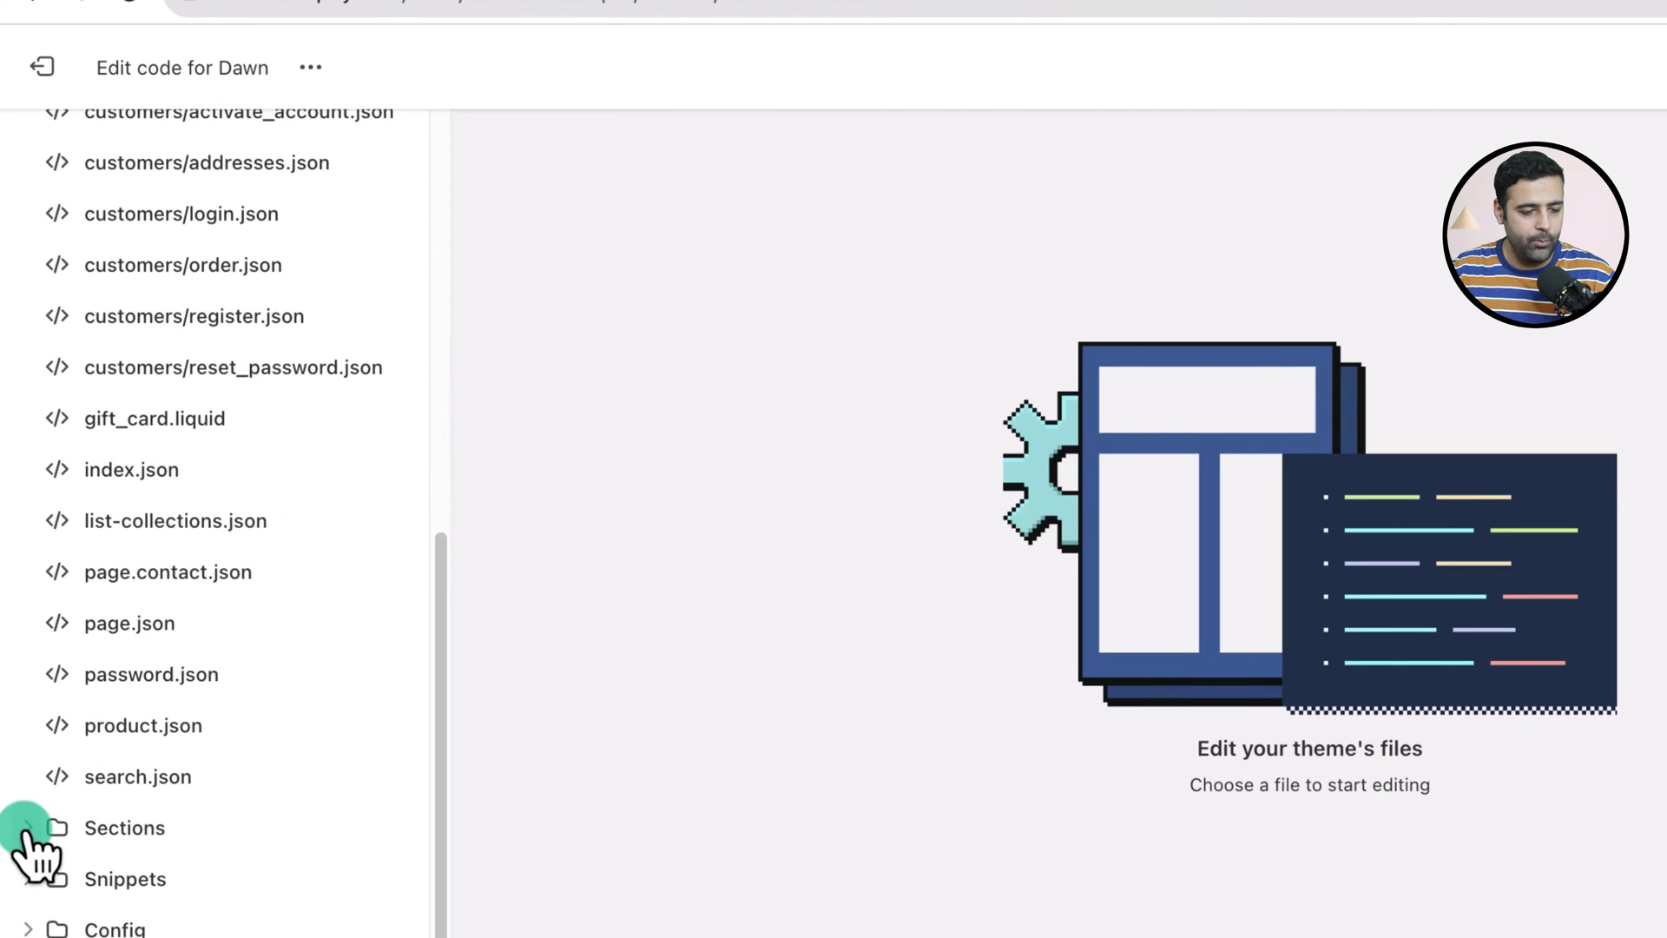
click(26, 830)
scroll(196, 773, down, 3)
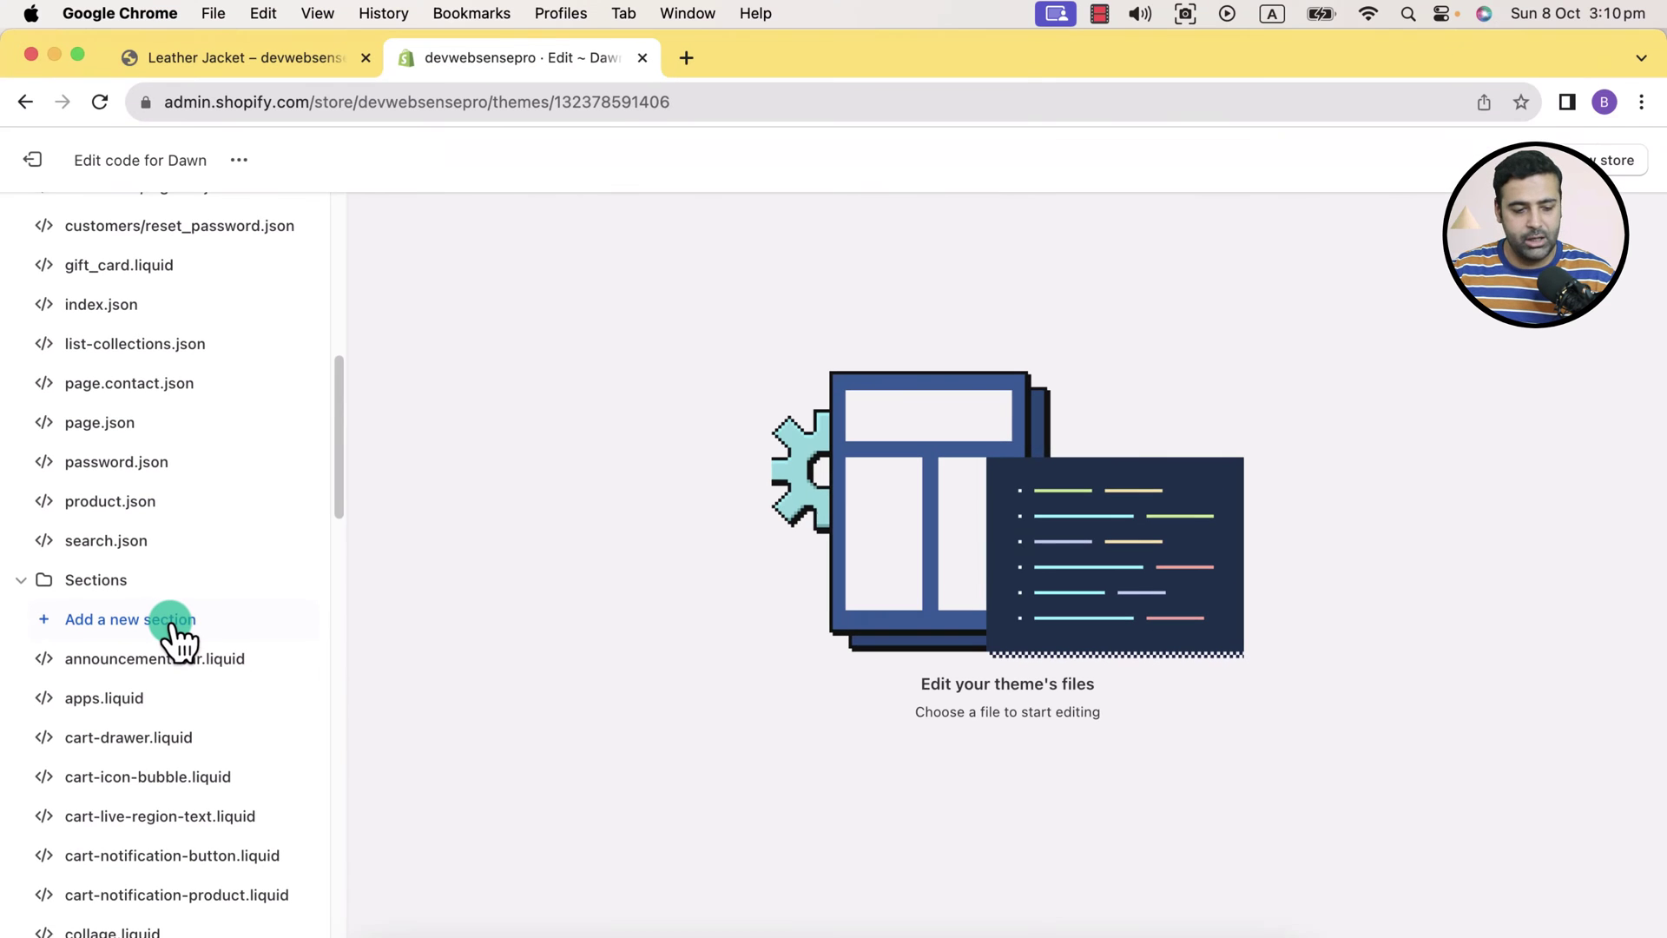
click(171, 619)
click(751, 584)
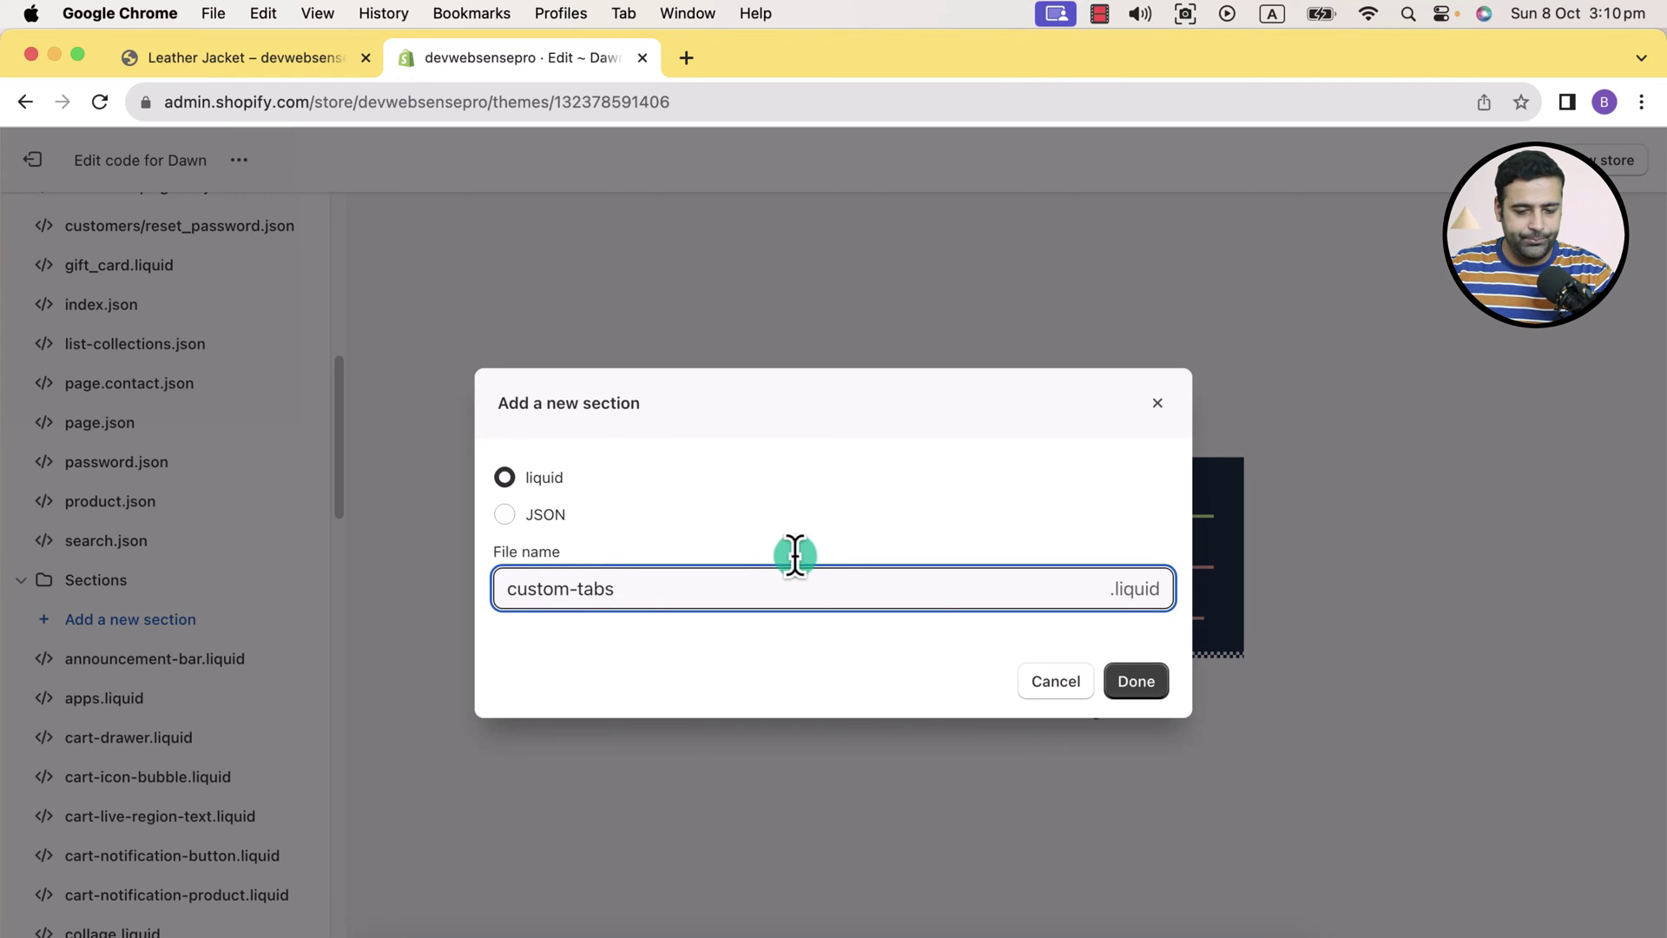
click(1129, 681)
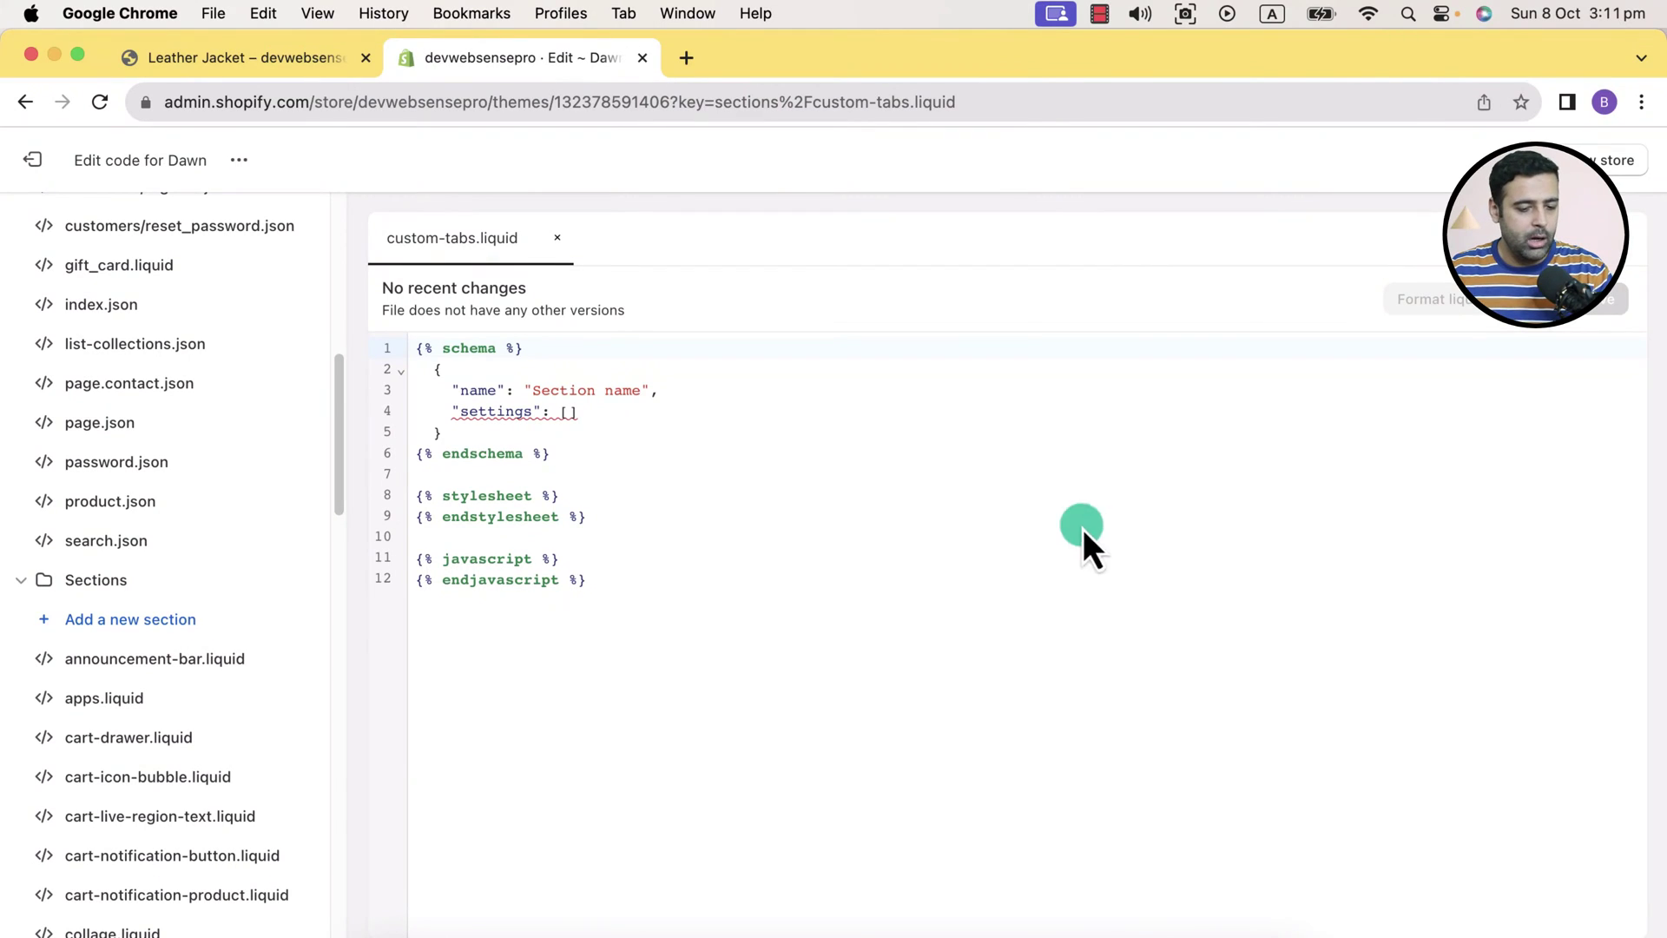
Replace the default code in custom-tabs.liquid with the prepared custom tabs code from Visual Studio Code and save the file
shift+click(415, 347)
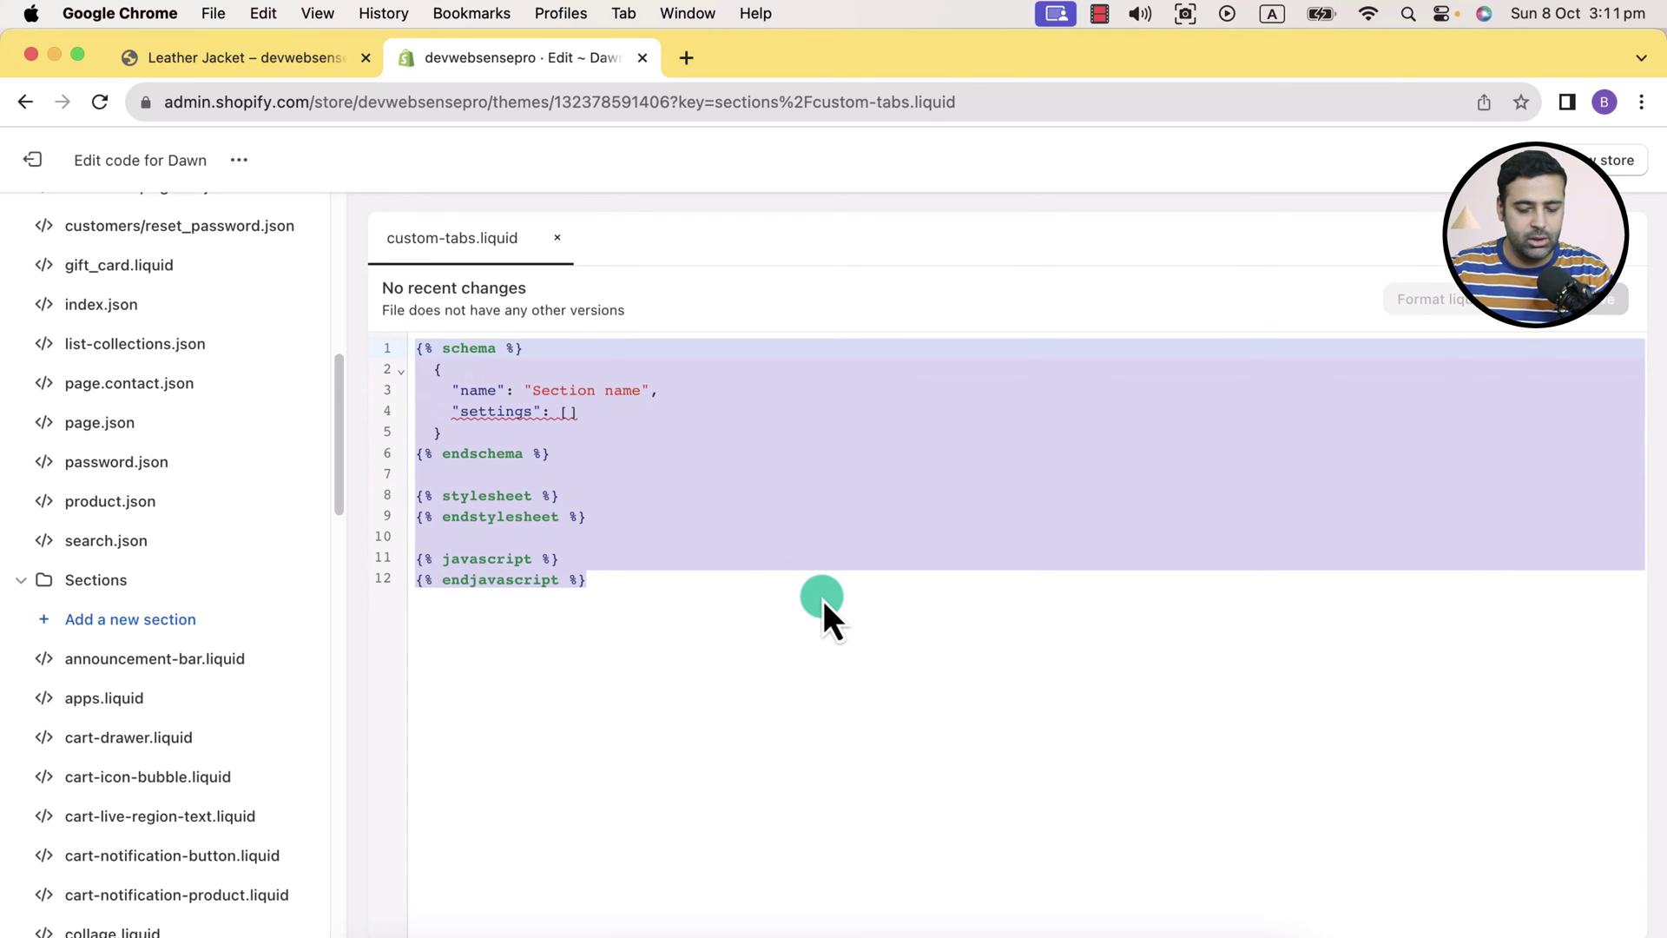
key(BackSpace)
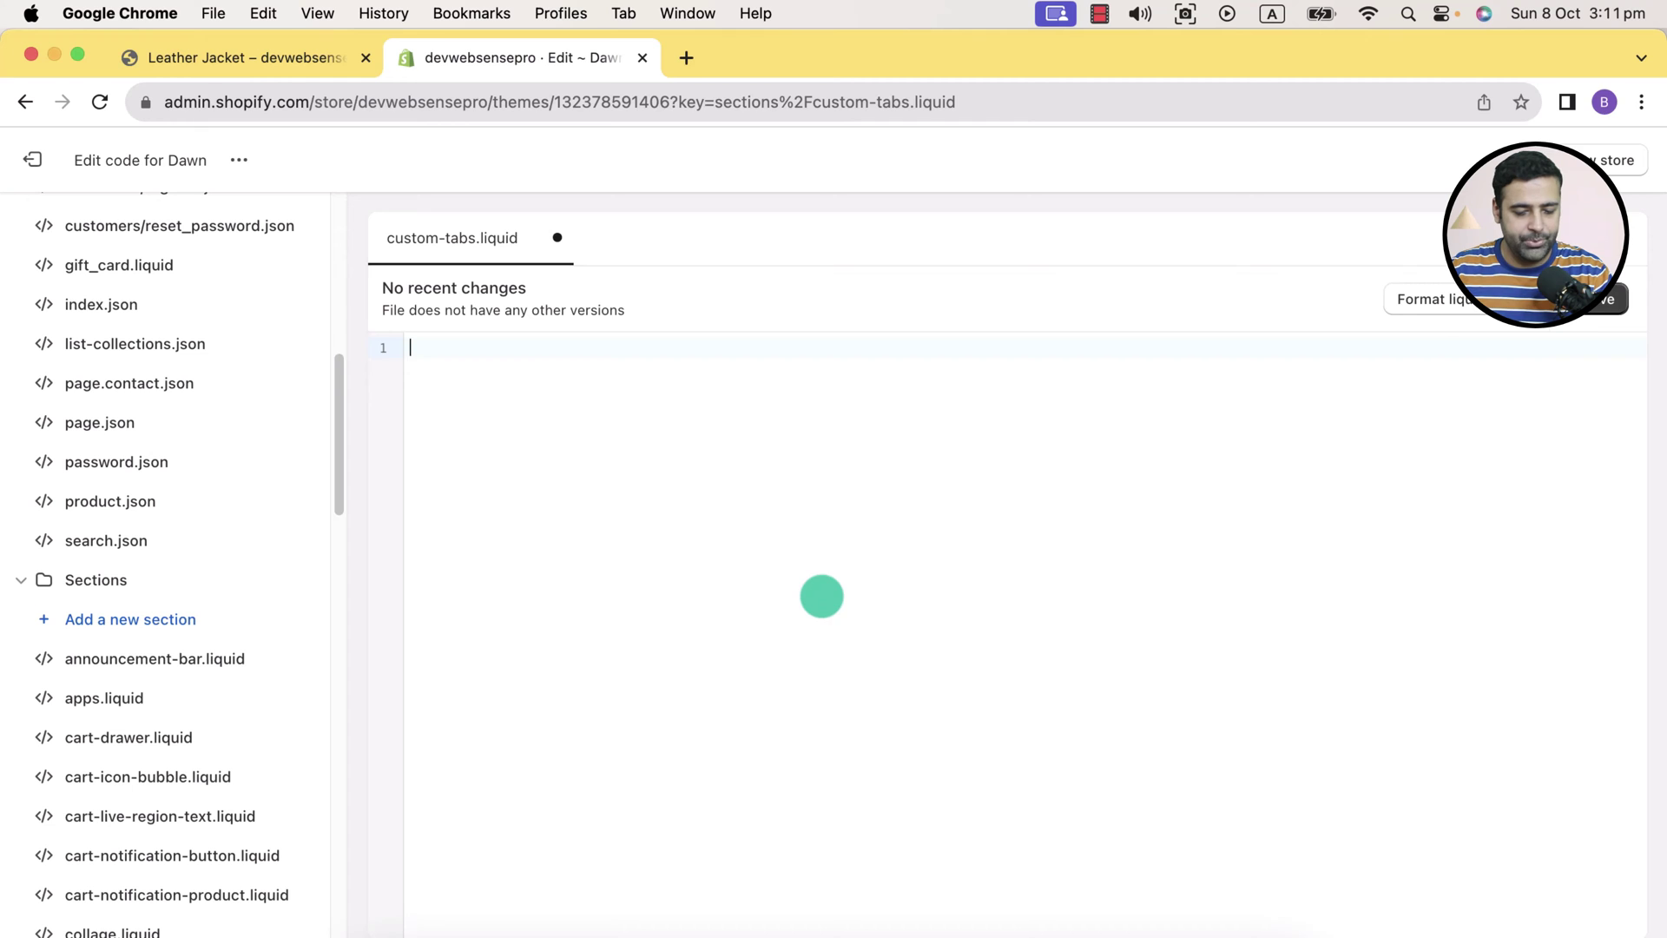
key(super+Tab)
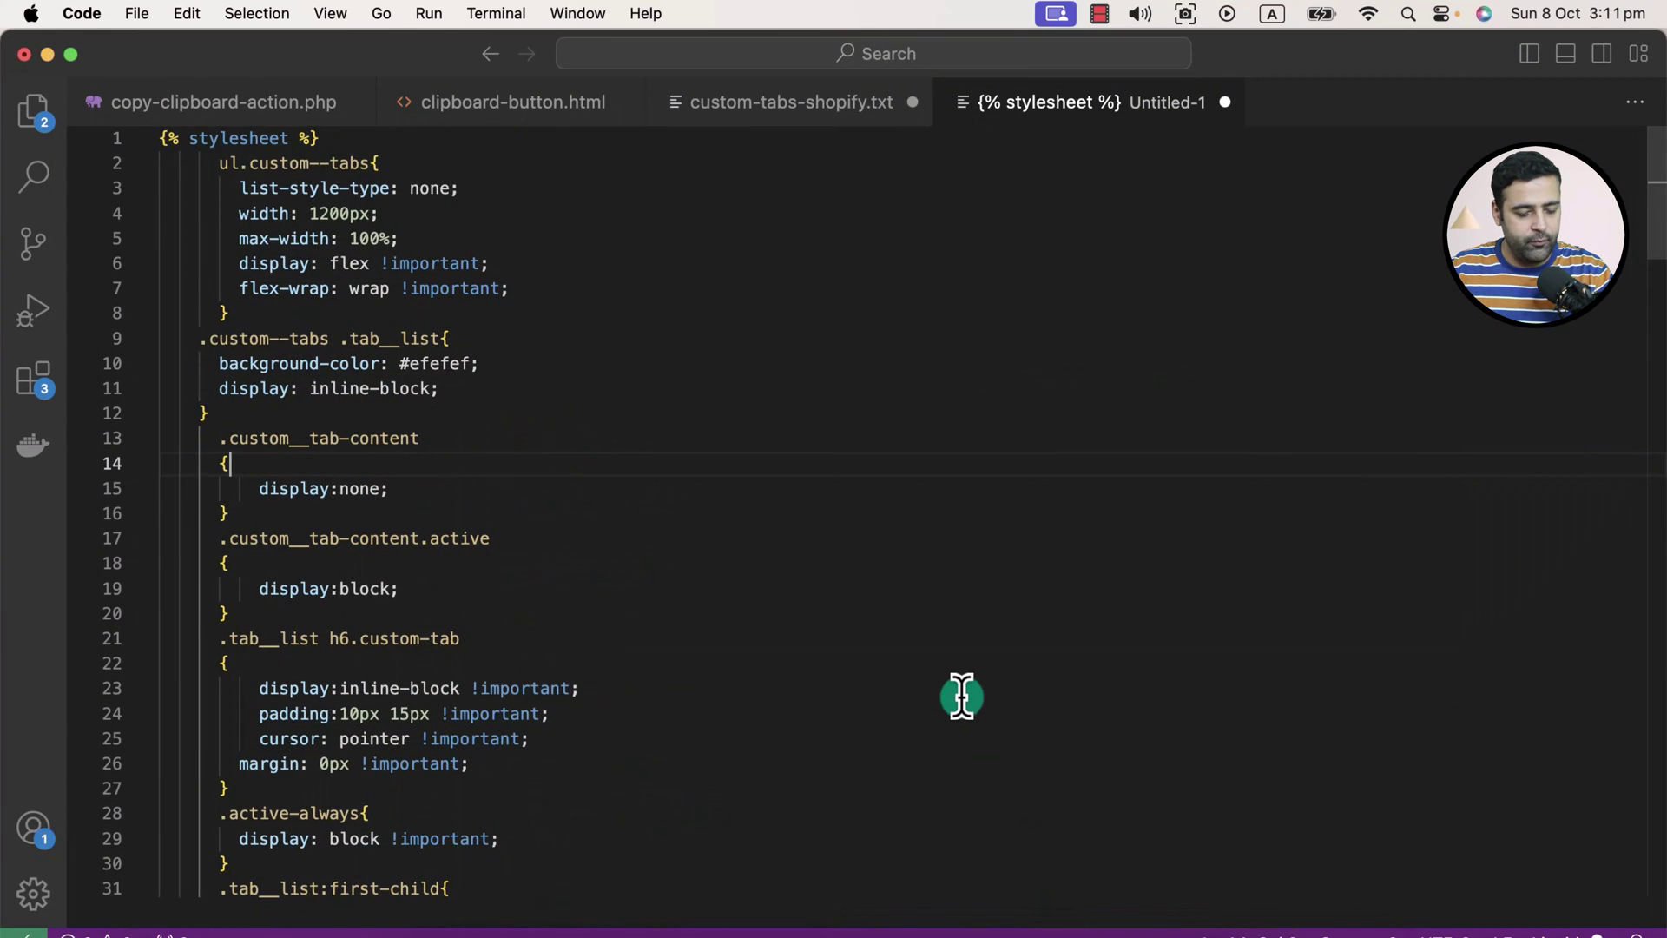
key(super+Tab)
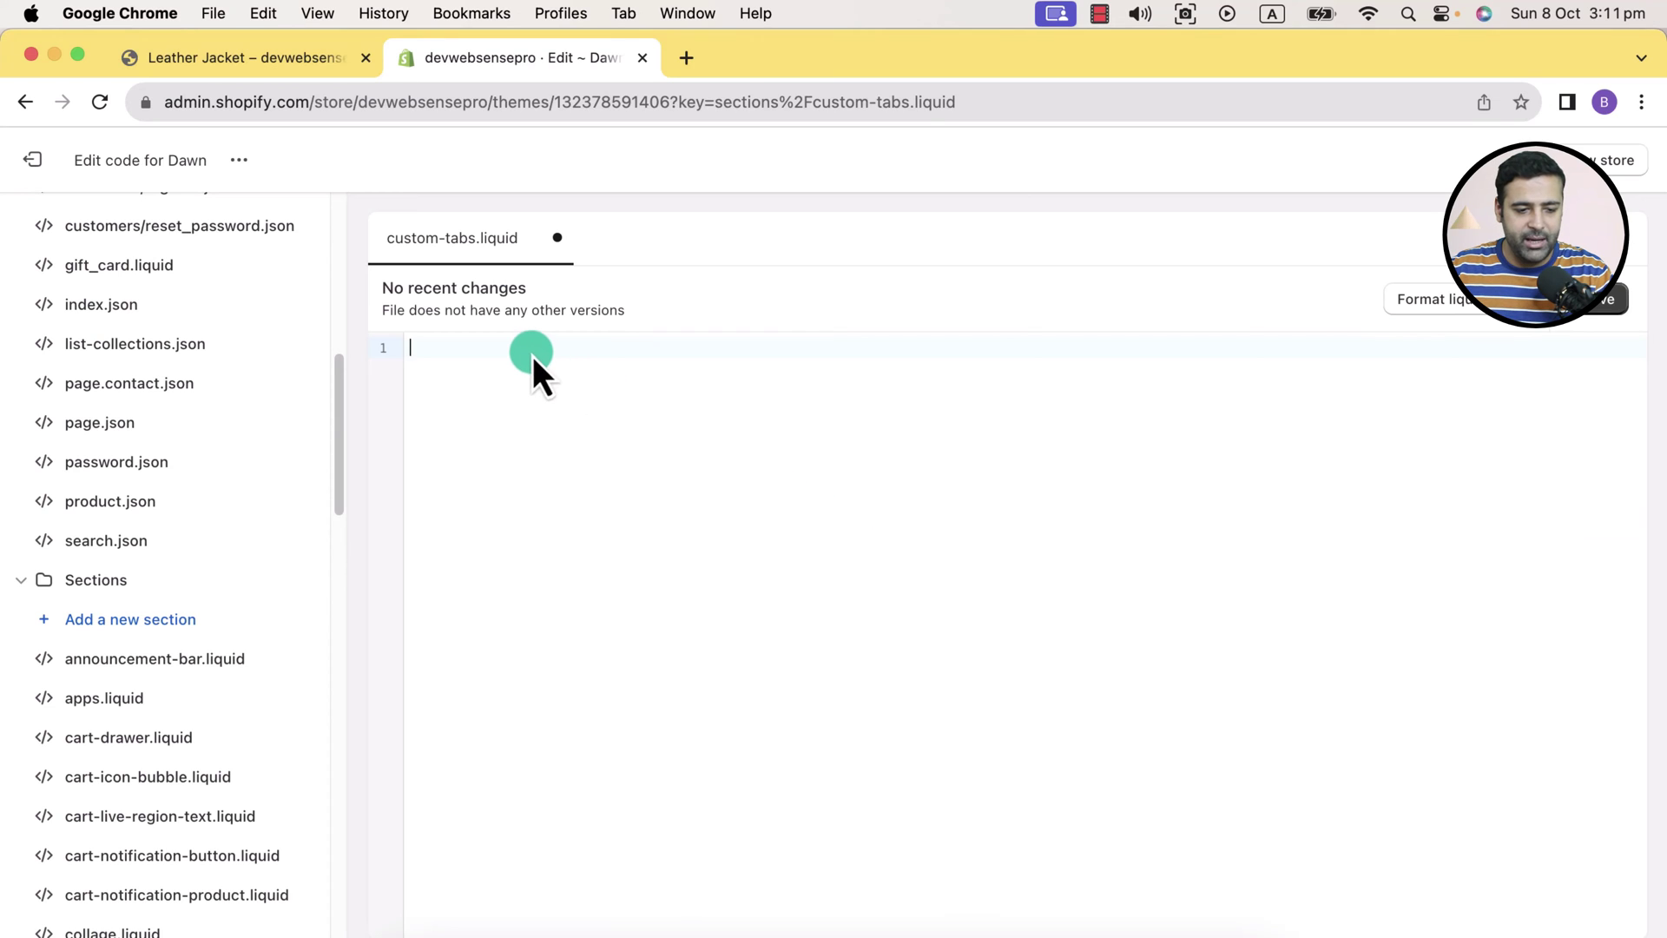
key(super+v)
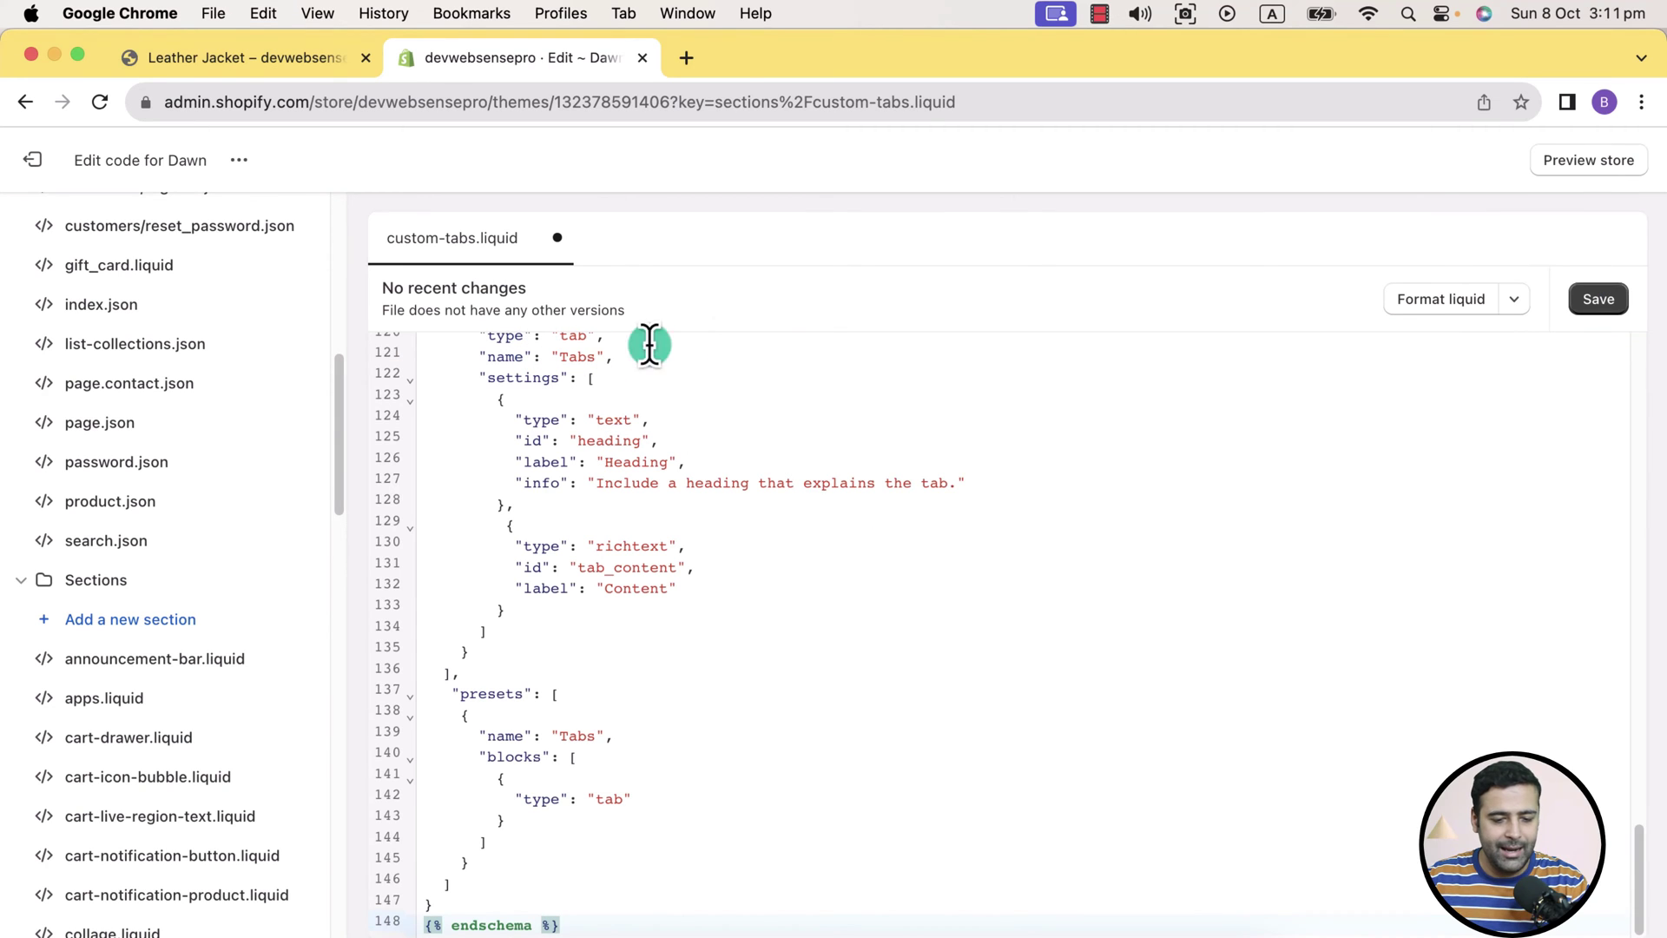
click(1603, 299)
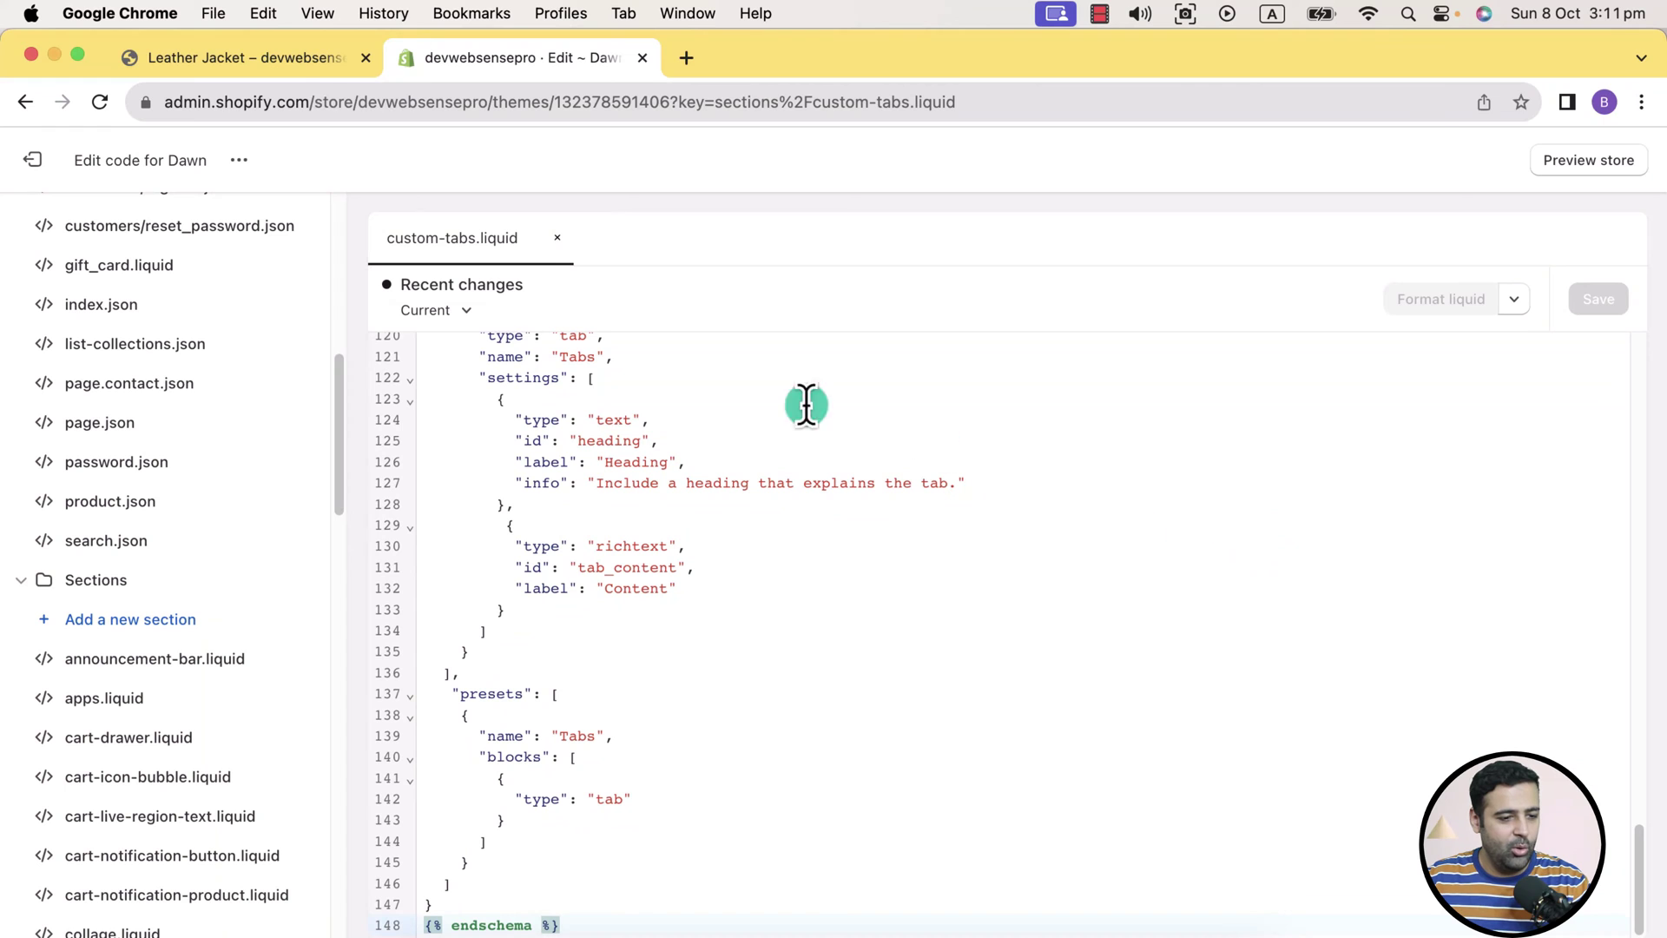
Leave the code editor and open the theme customizer for the current Dawn theme
click(45, 165)
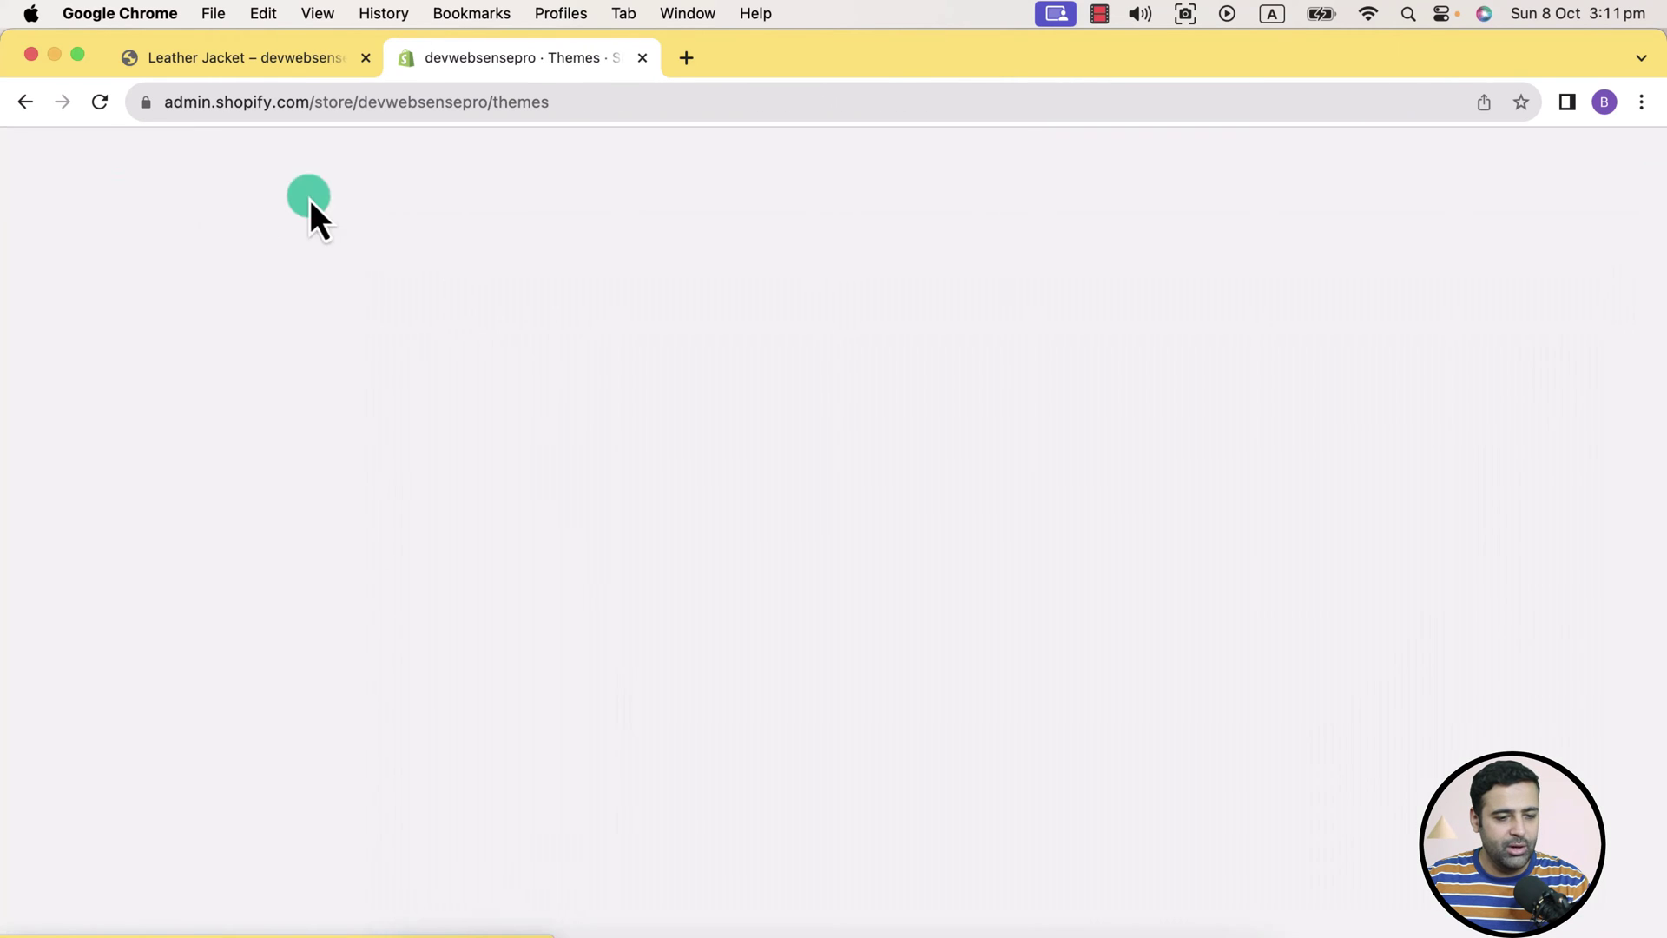
scroll(1573, 342, down, 4)
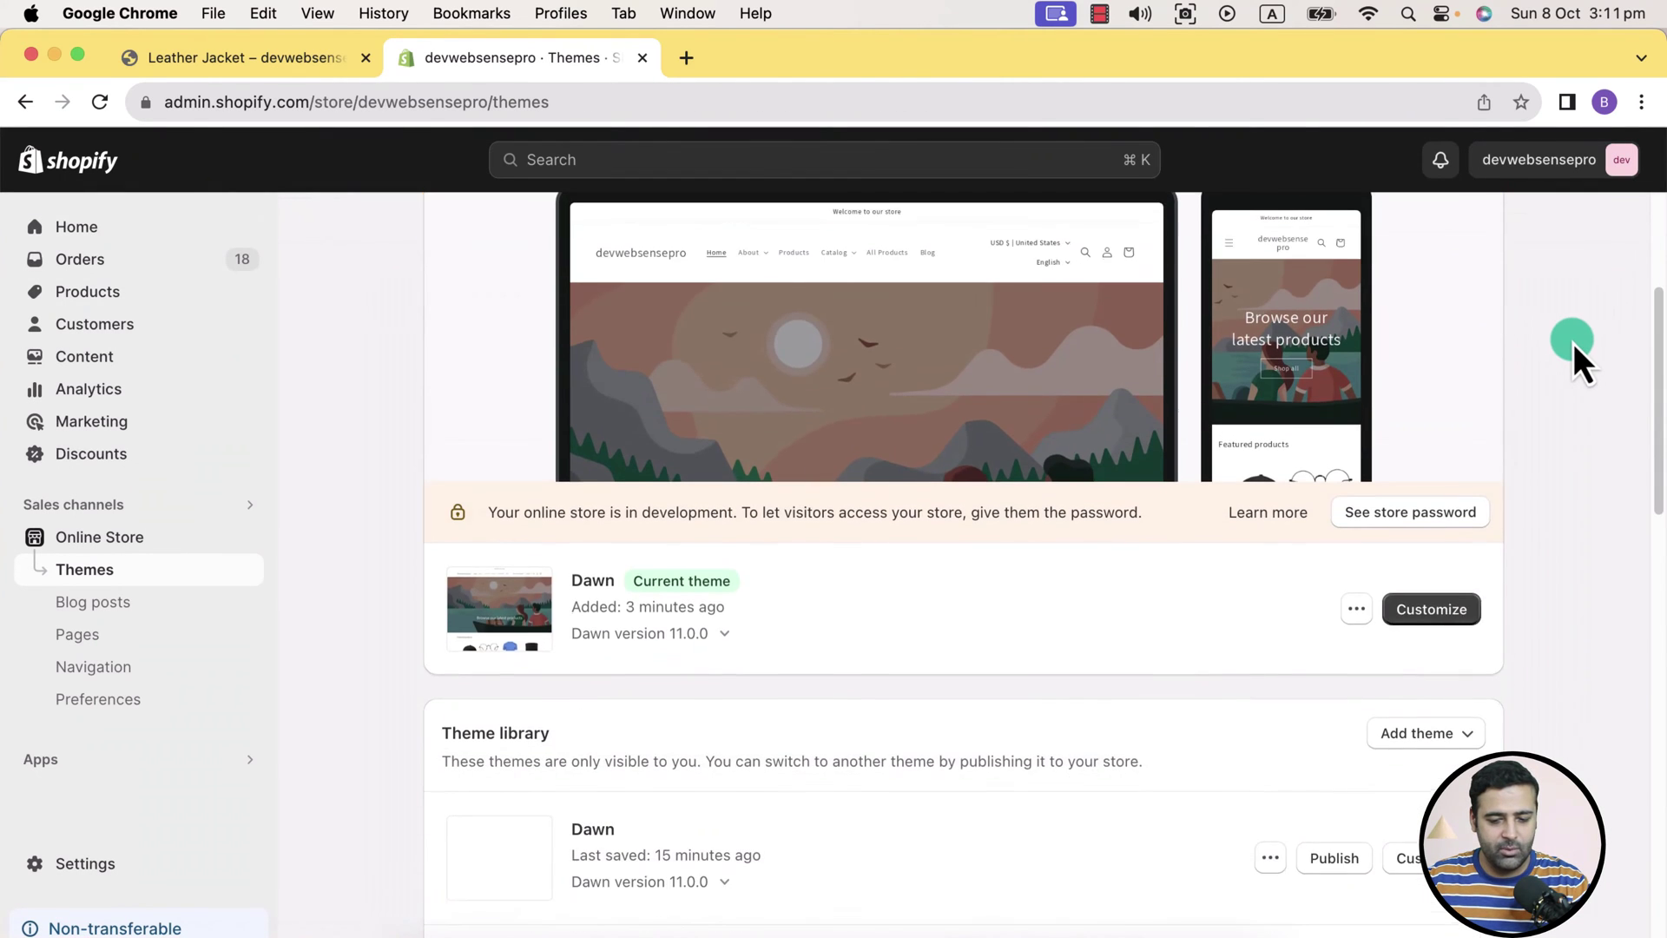
click(1466, 611)
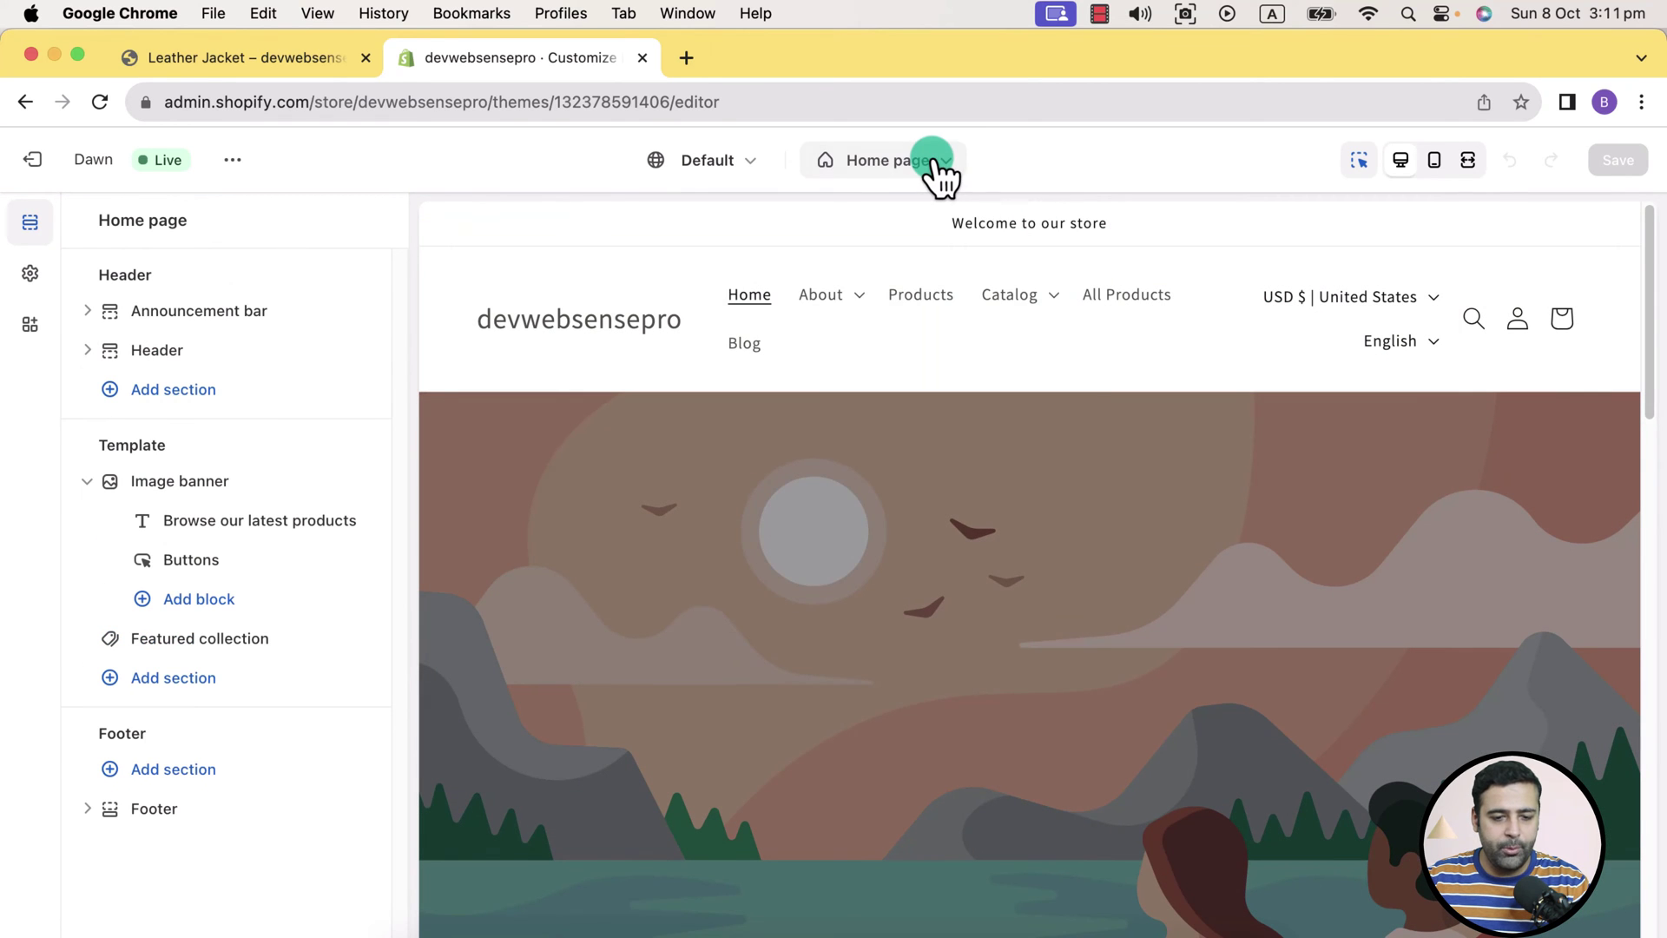
Search the store's products for leather and load the Leather Jacket product page for customizing
click(931, 166)
click(875, 329)
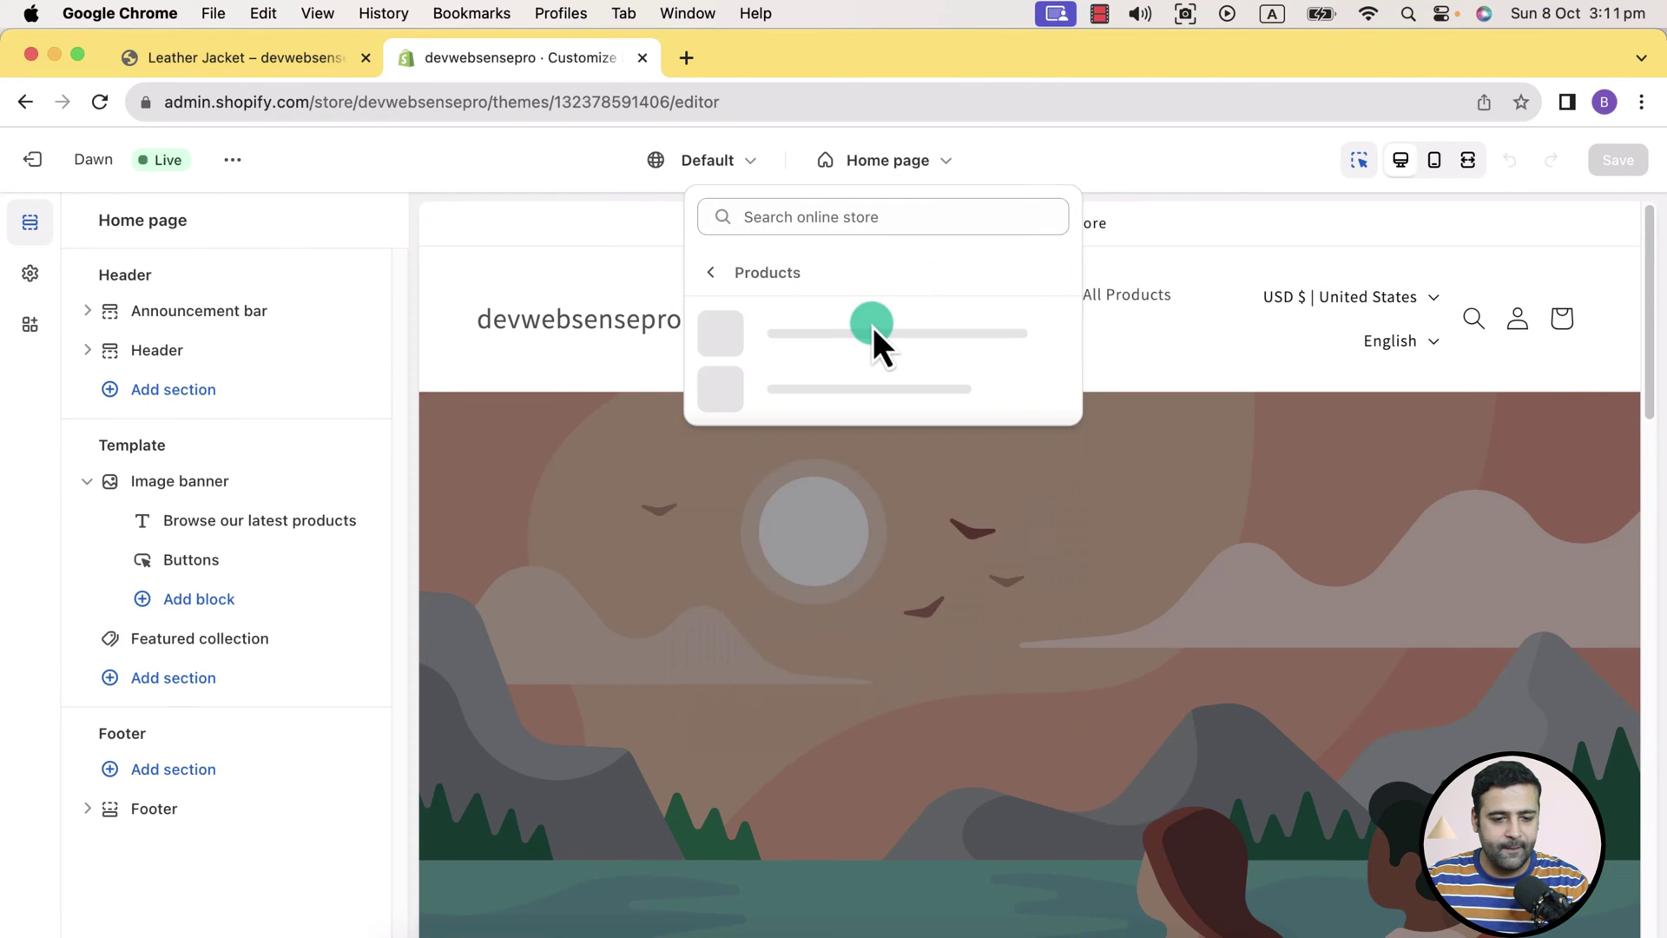
click(915, 214)
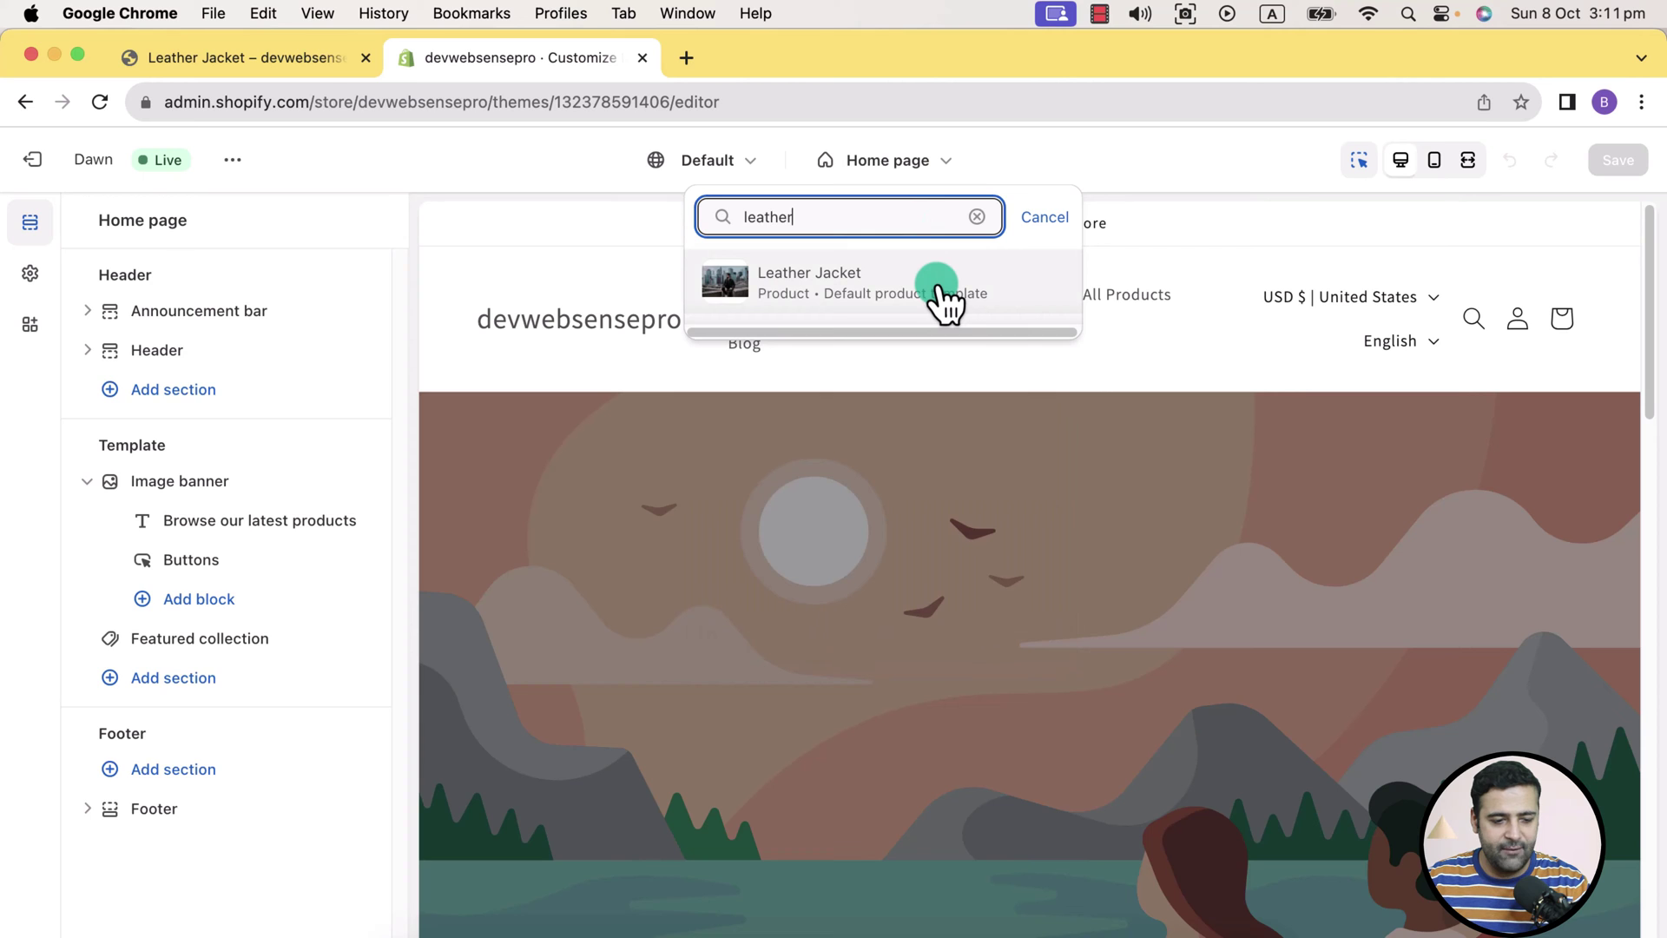
click(938, 284)
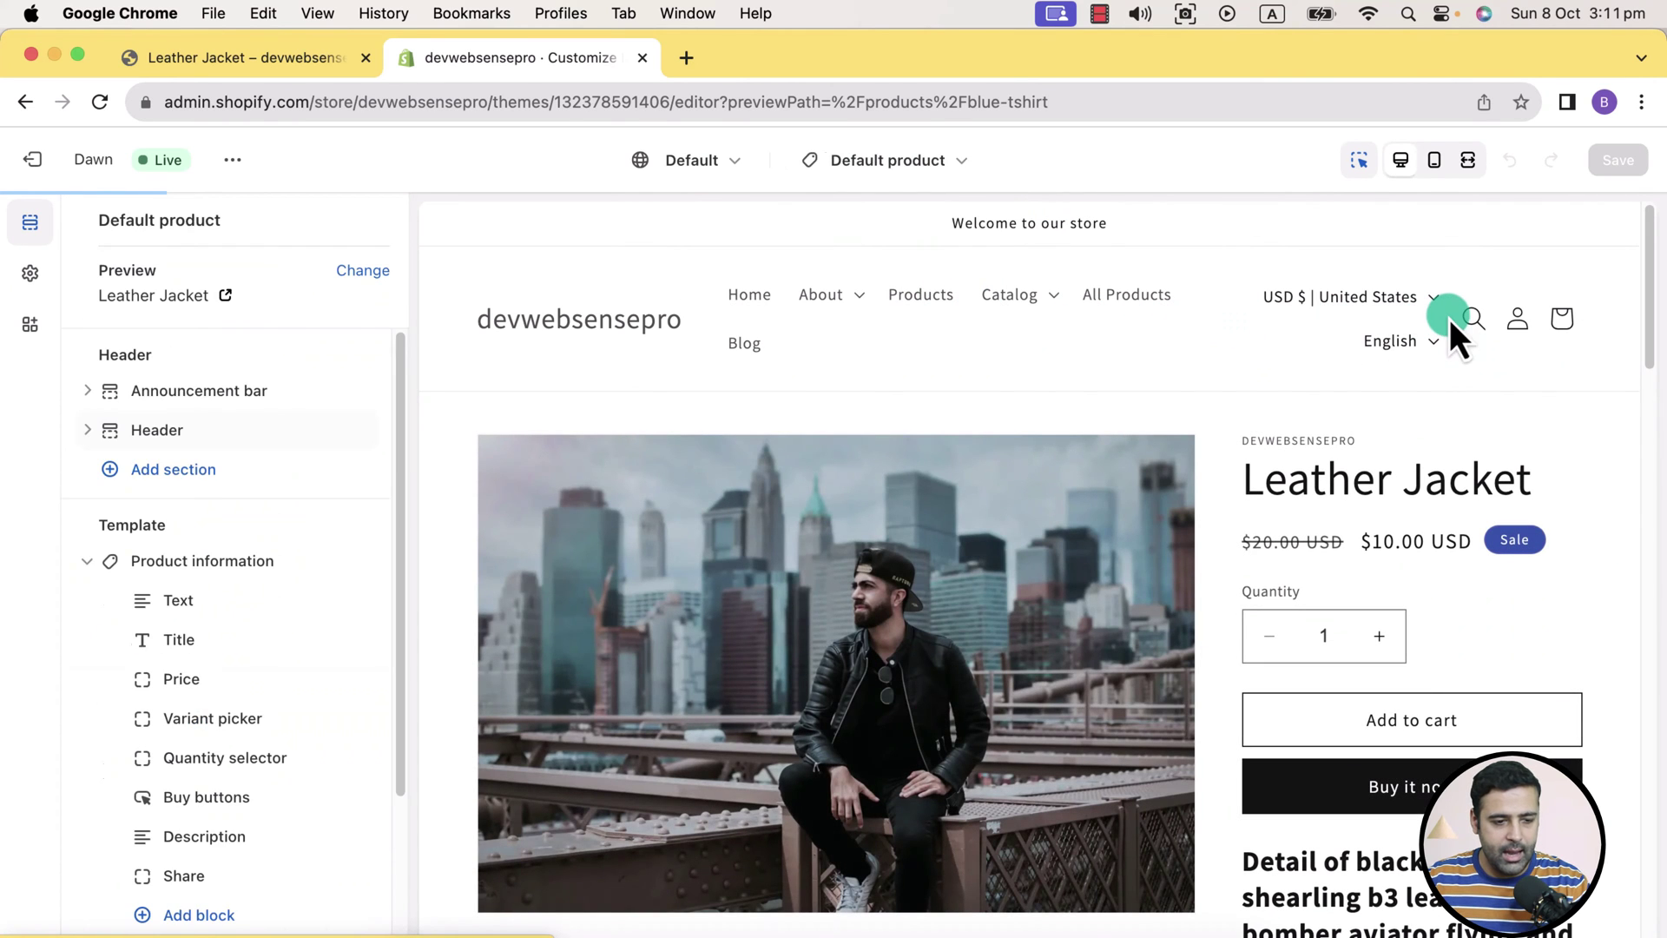
Add the custom Tabs section to the Default product template
scroll(1398, 384, down, 5)
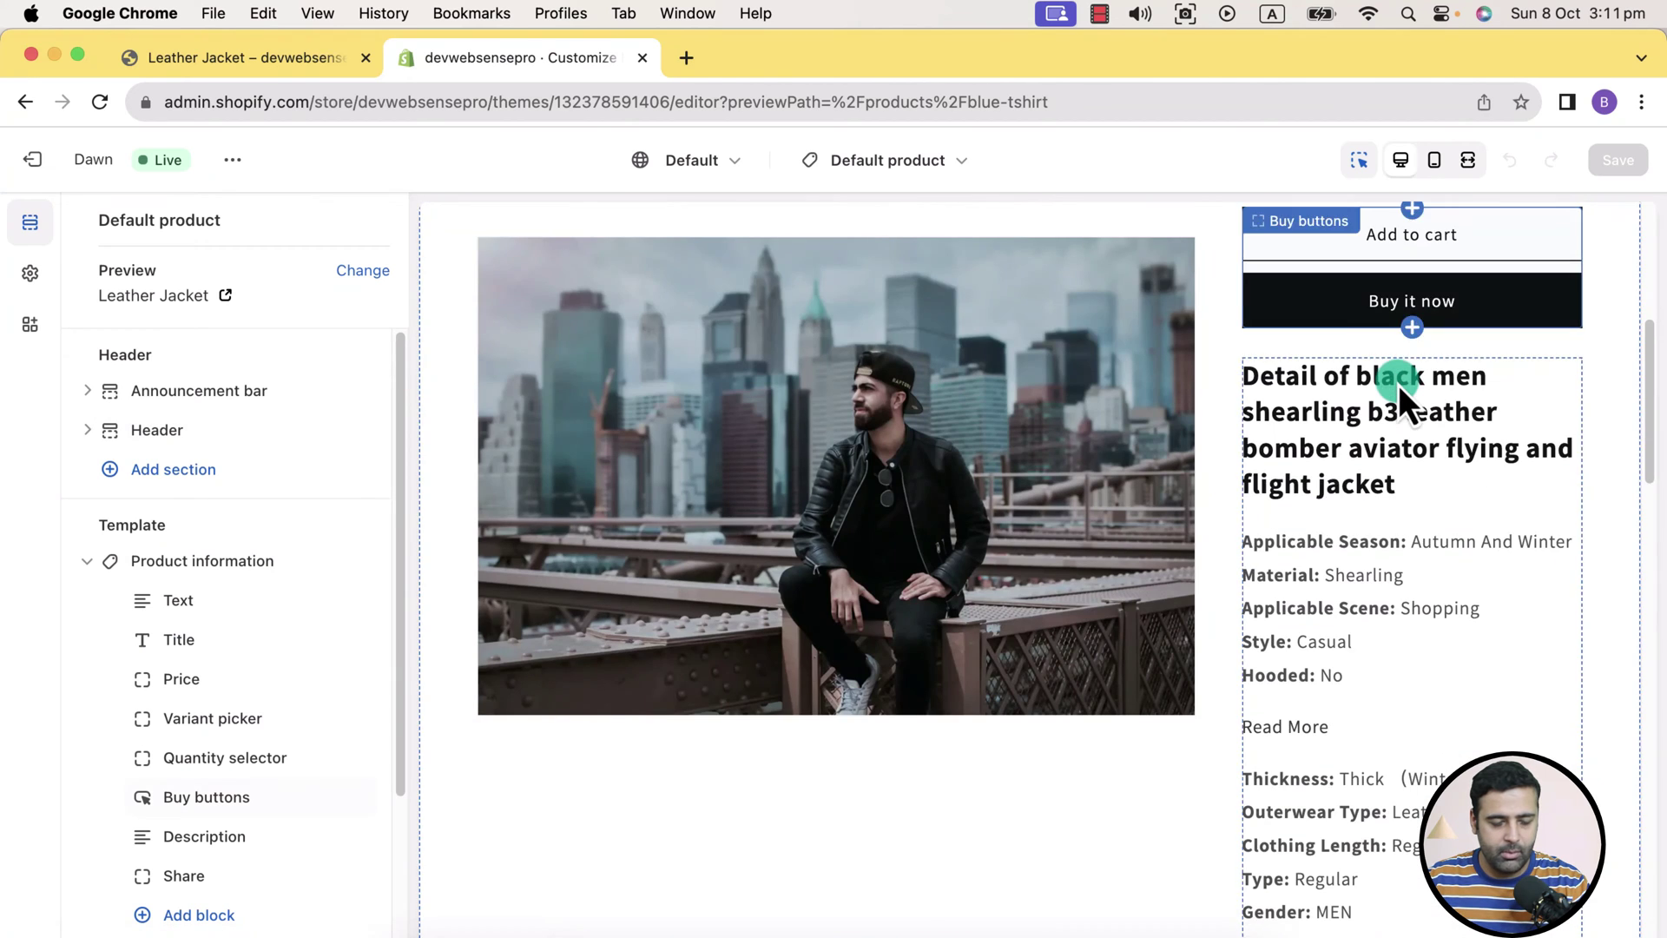
scroll(1398, 384, up, 2)
scroll(268, 473, down, 4)
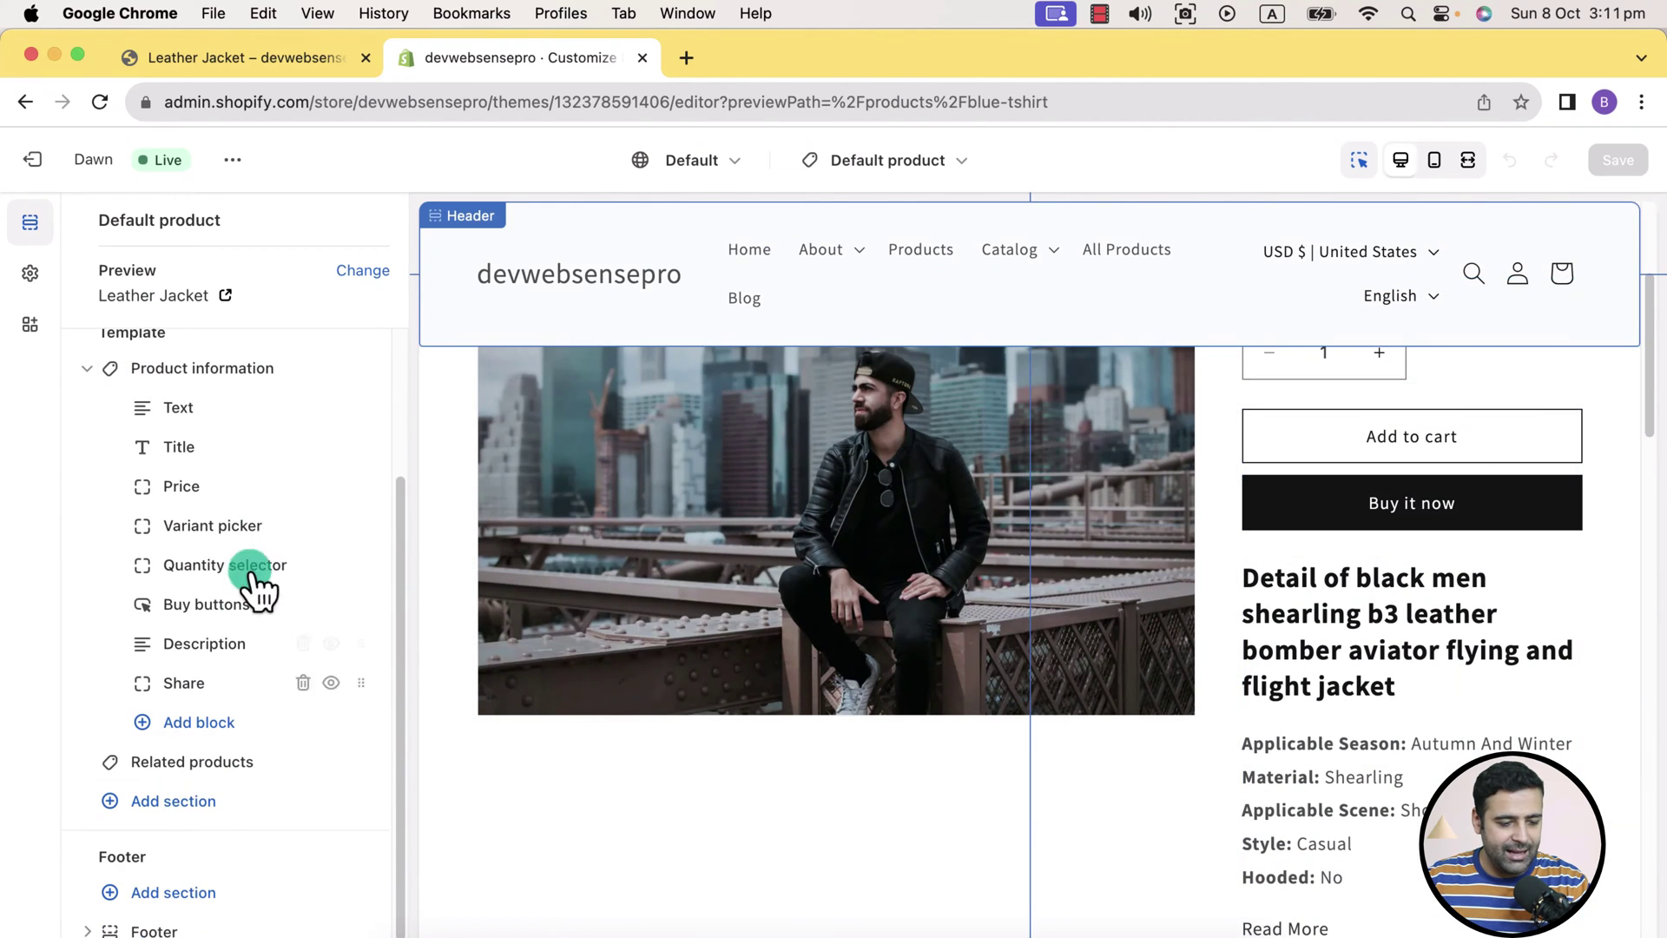
click(213, 801)
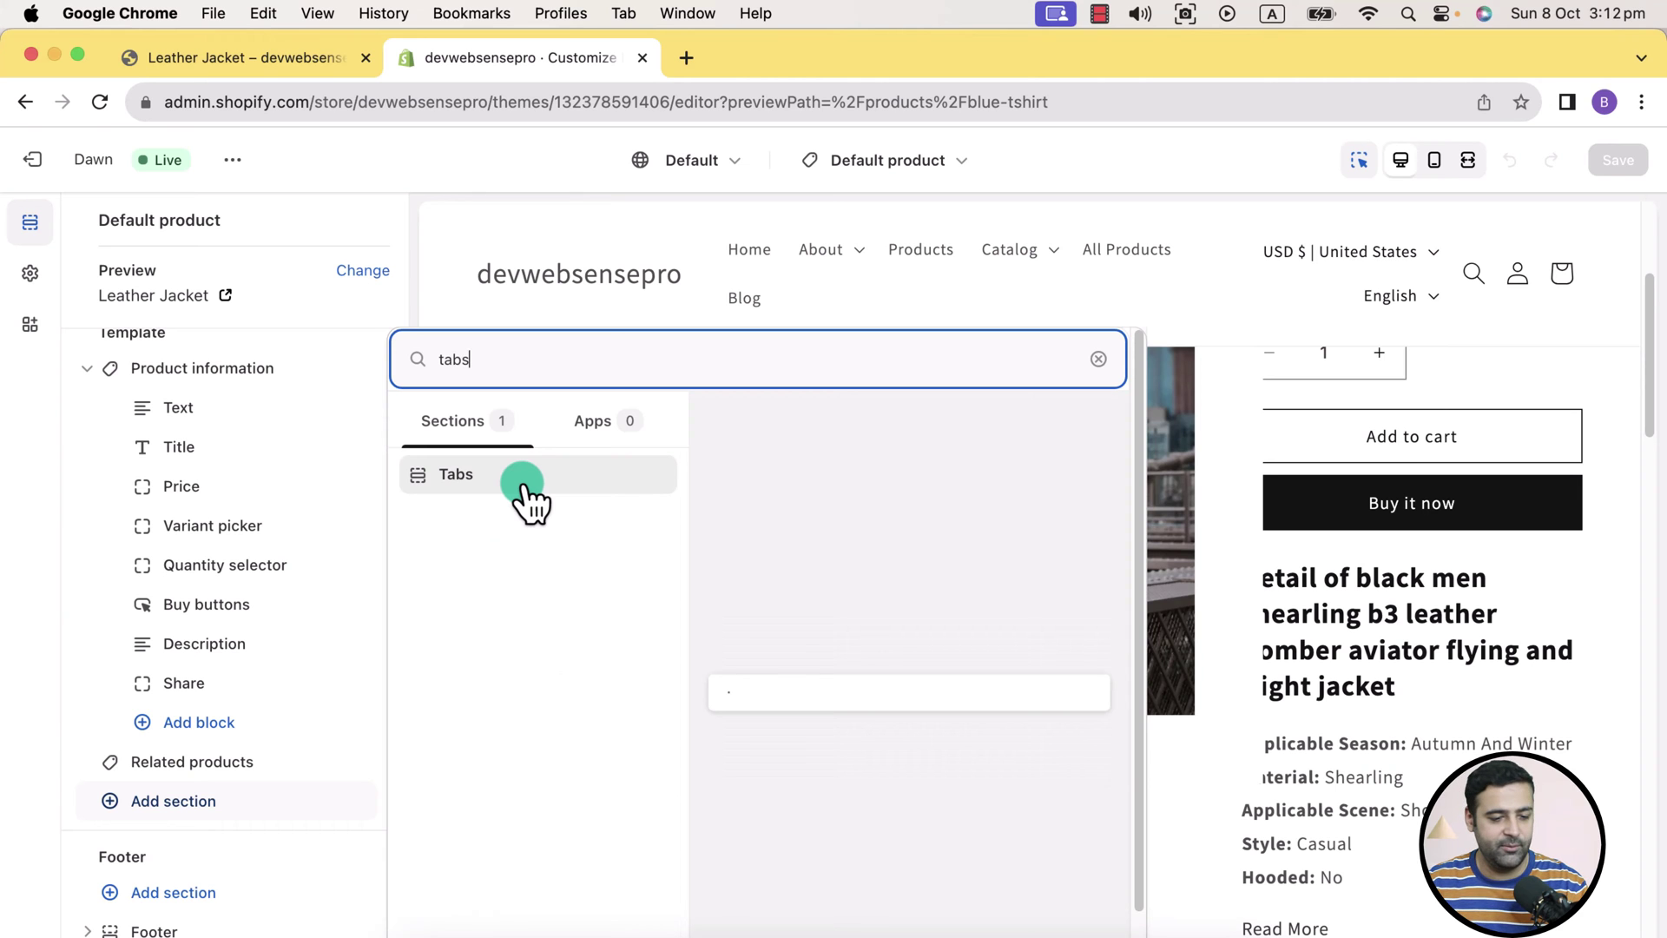
click(524, 488)
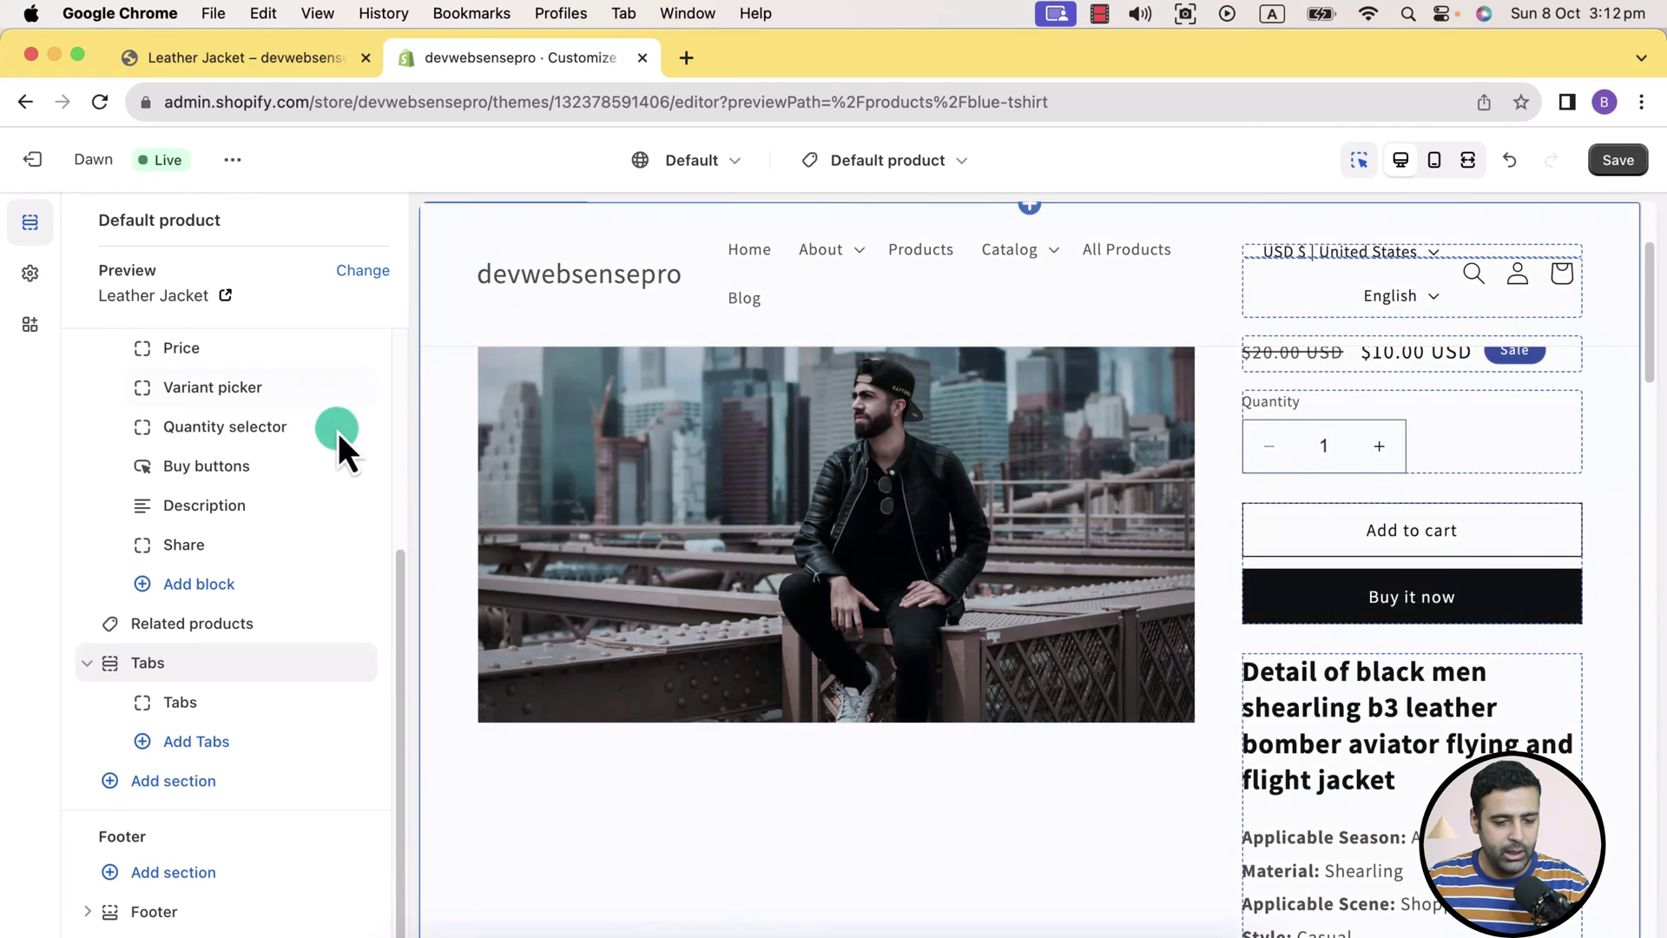
Move the Tabs section above Related products and hide the Related products section
scroll(533, 514, down, 8)
scroll(887, 660, down, 10)
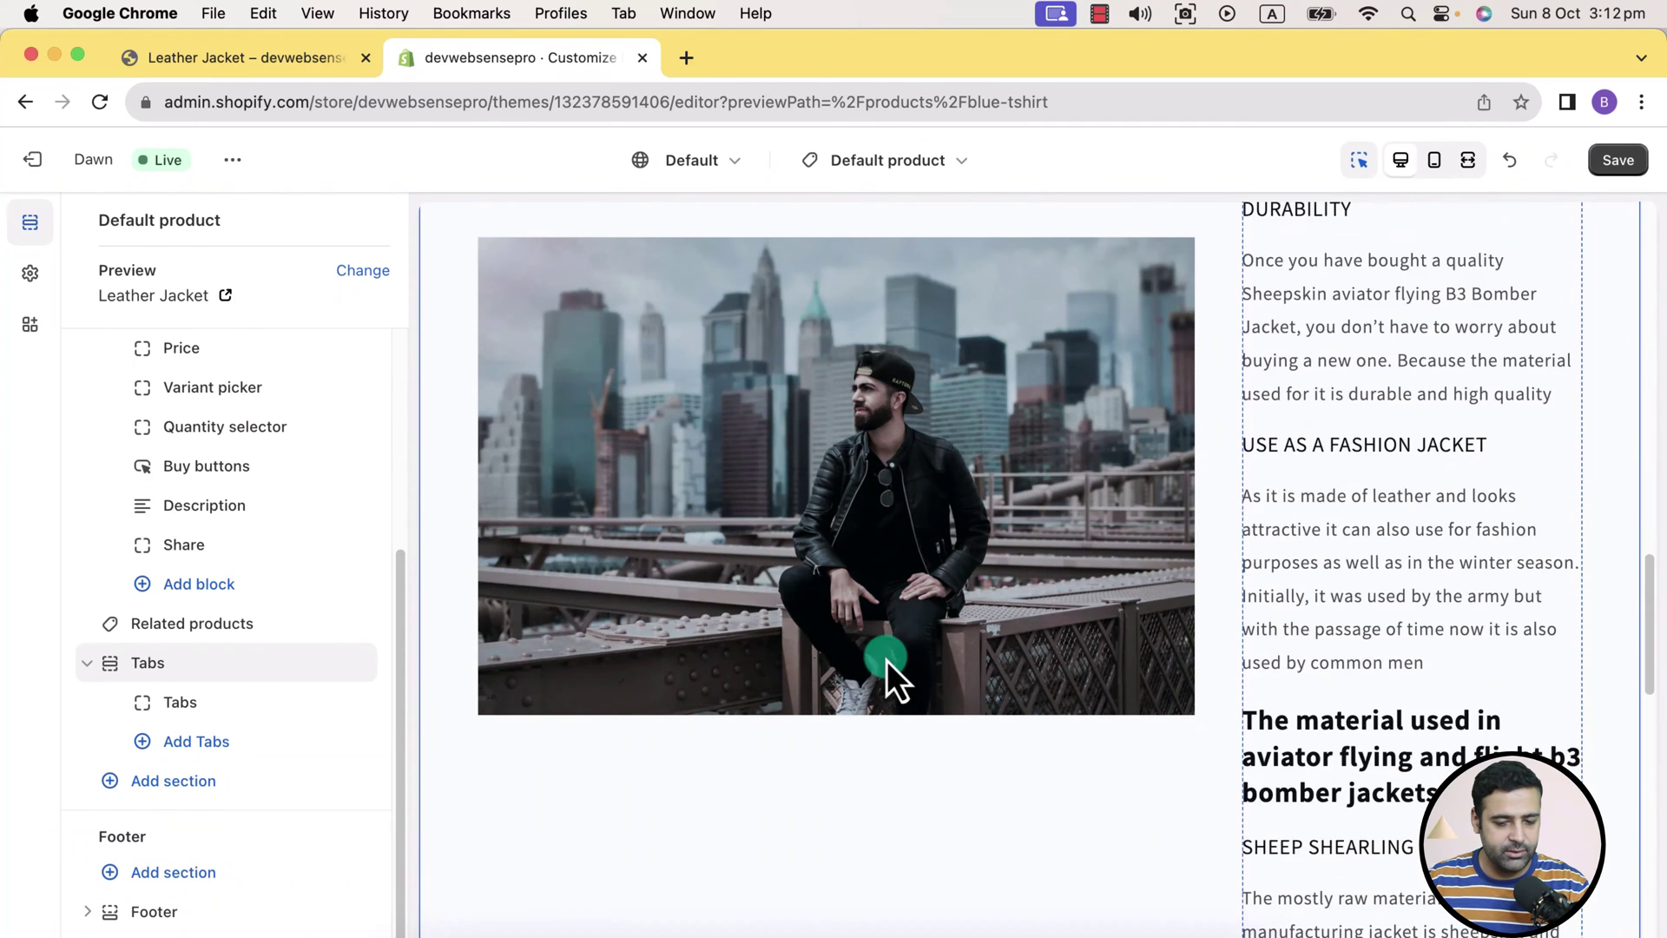
scroll(887, 660, up, 2)
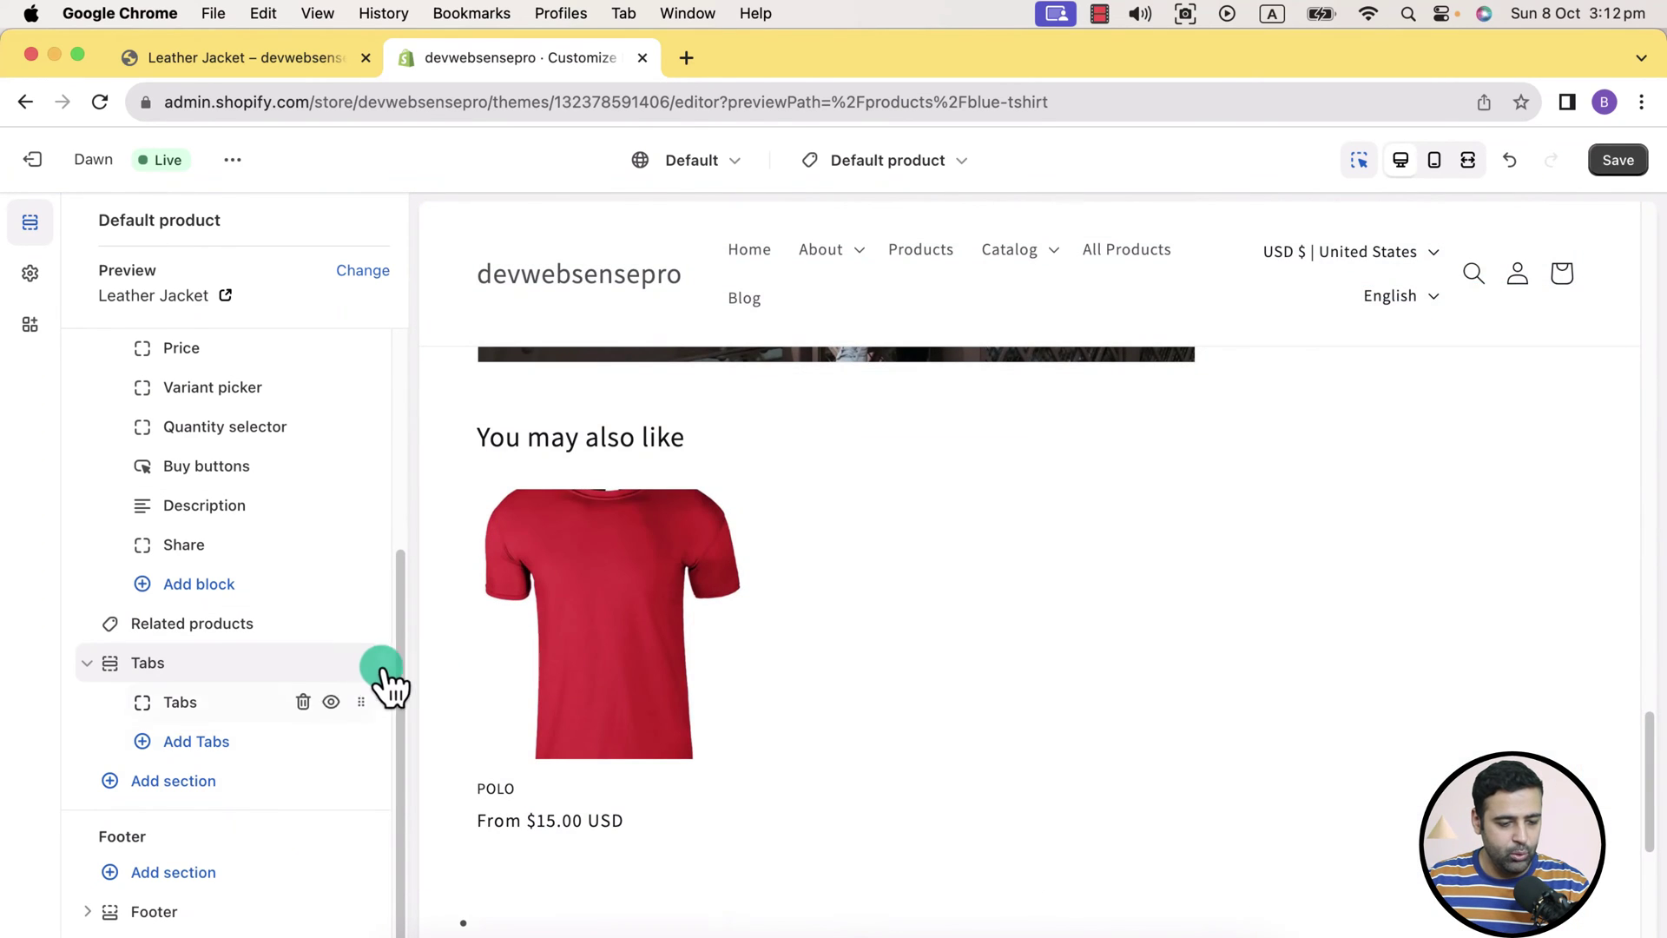
mouse_move(365, 679)
drag(365, 677, 342, 770)
mouse_move(337, 825)
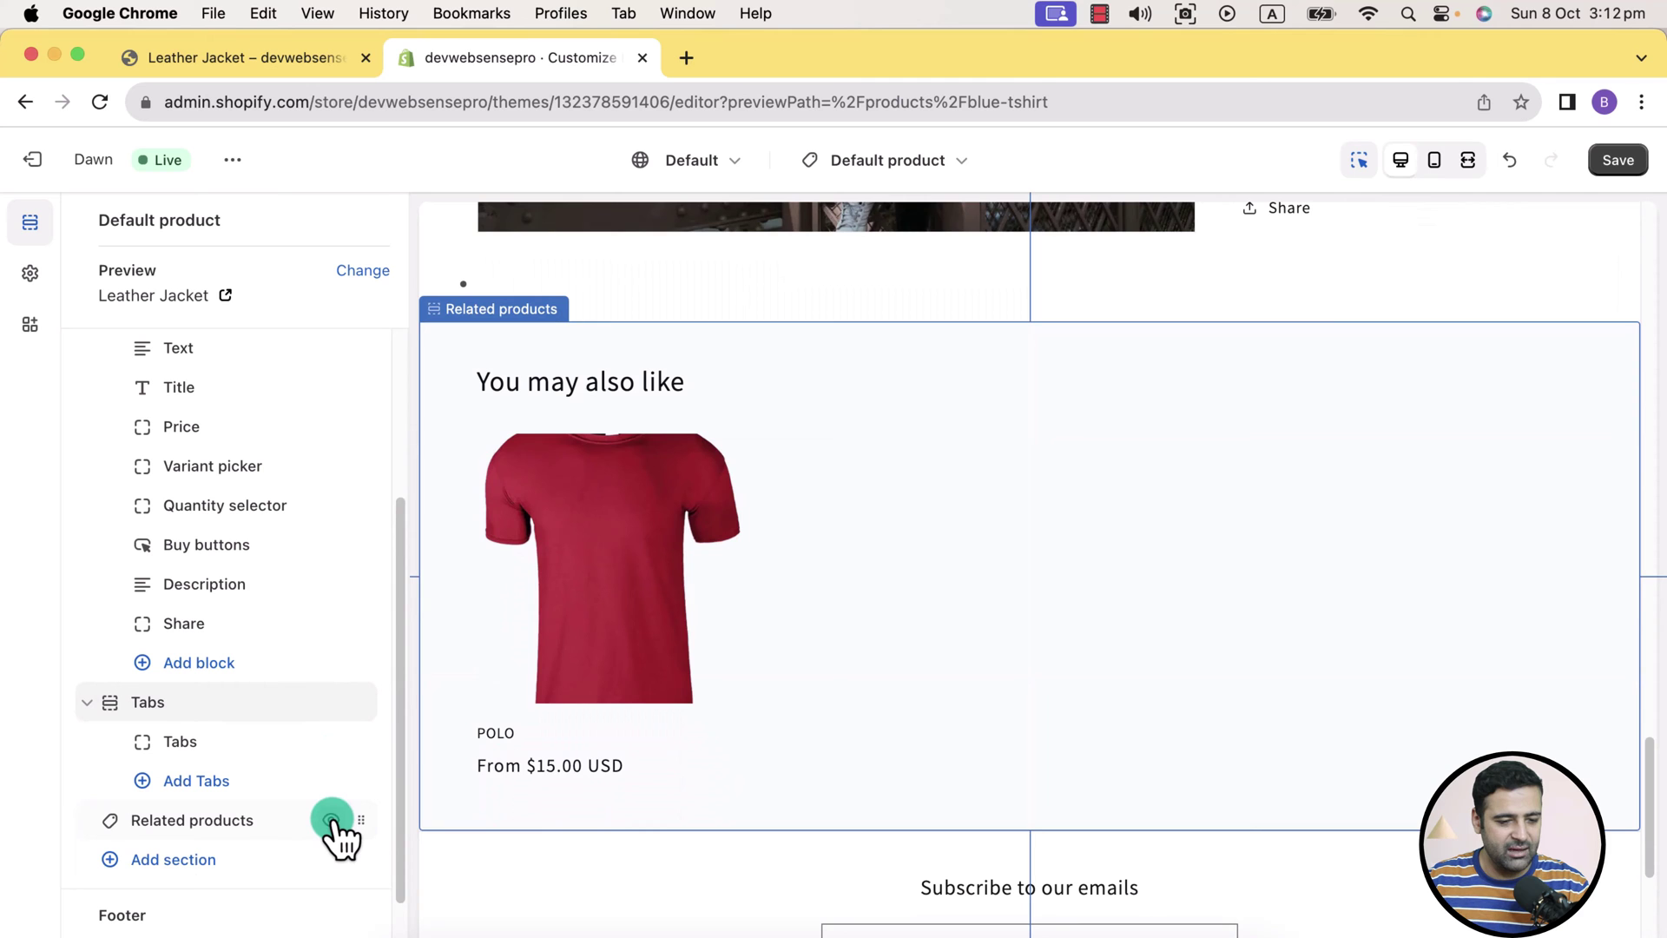
click(332, 821)
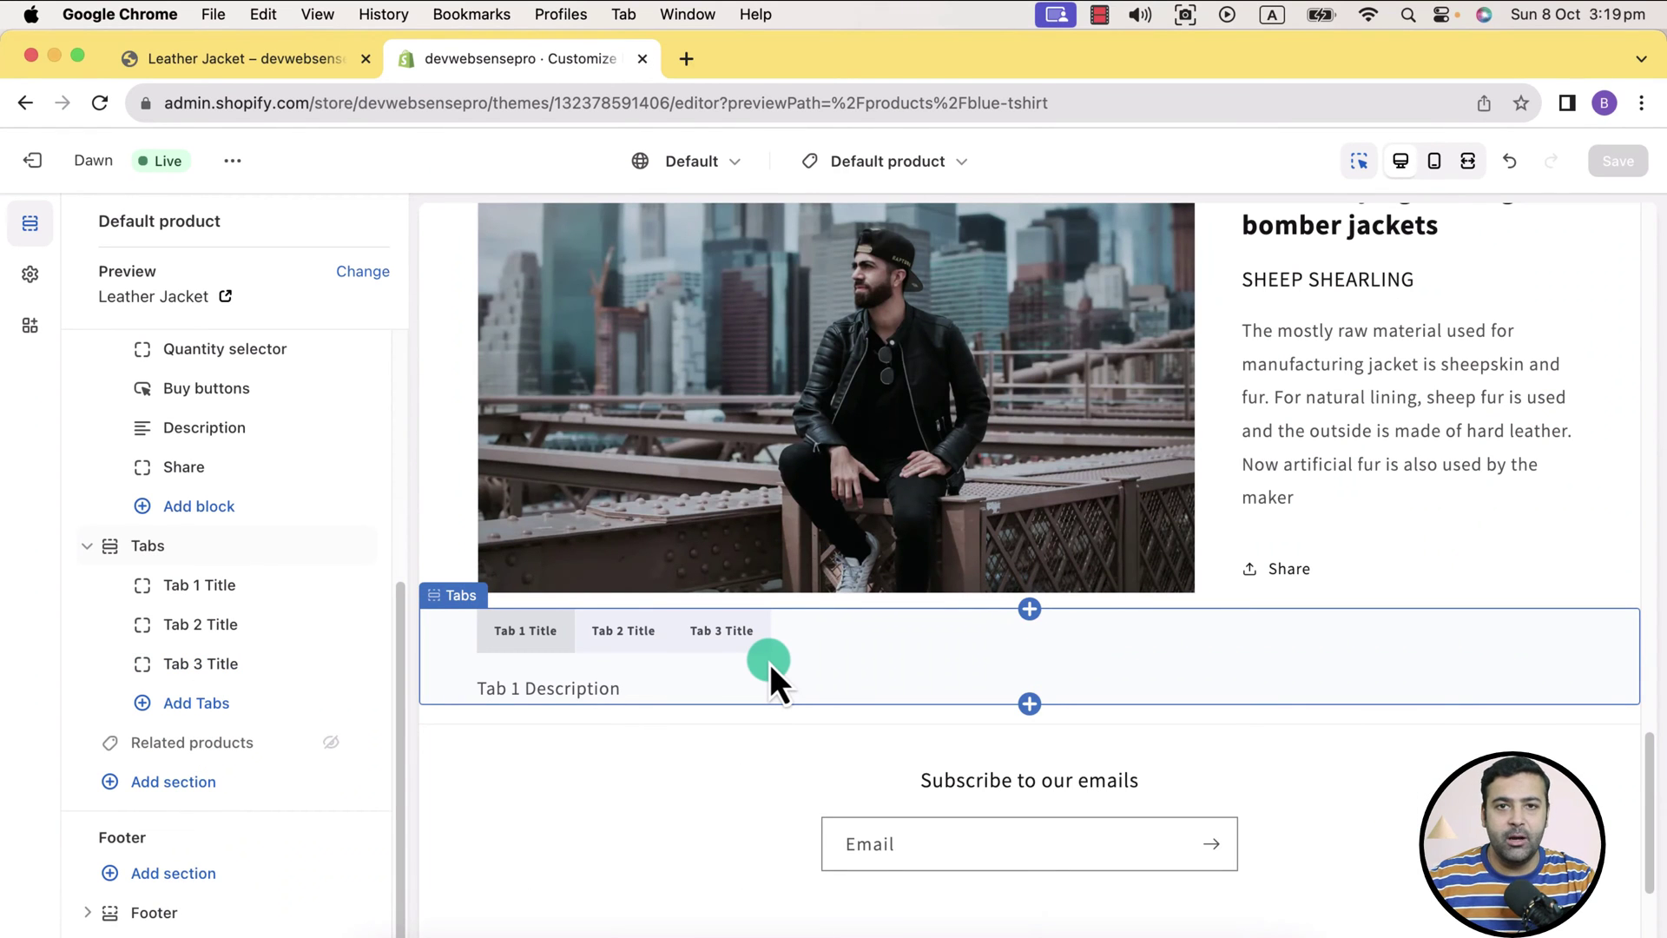
Inspect the heading and content settings of the Tab 1 Title block, then return to the section list
click(158, 601)
drag(191, 337, 144, 335)
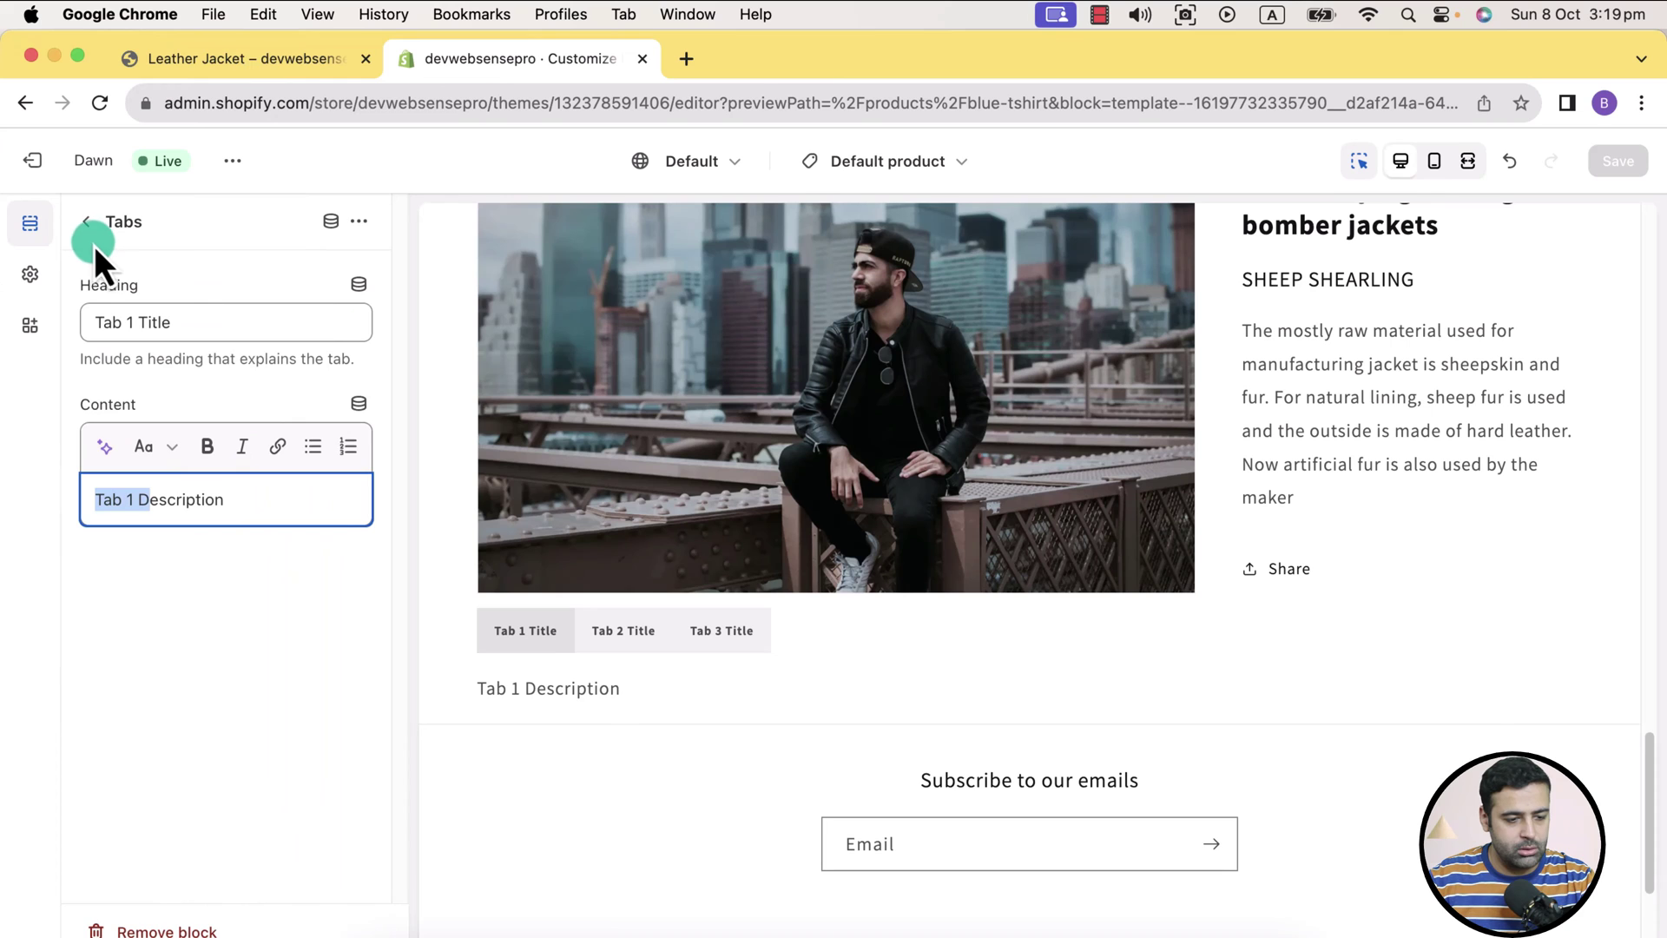
click(88, 228)
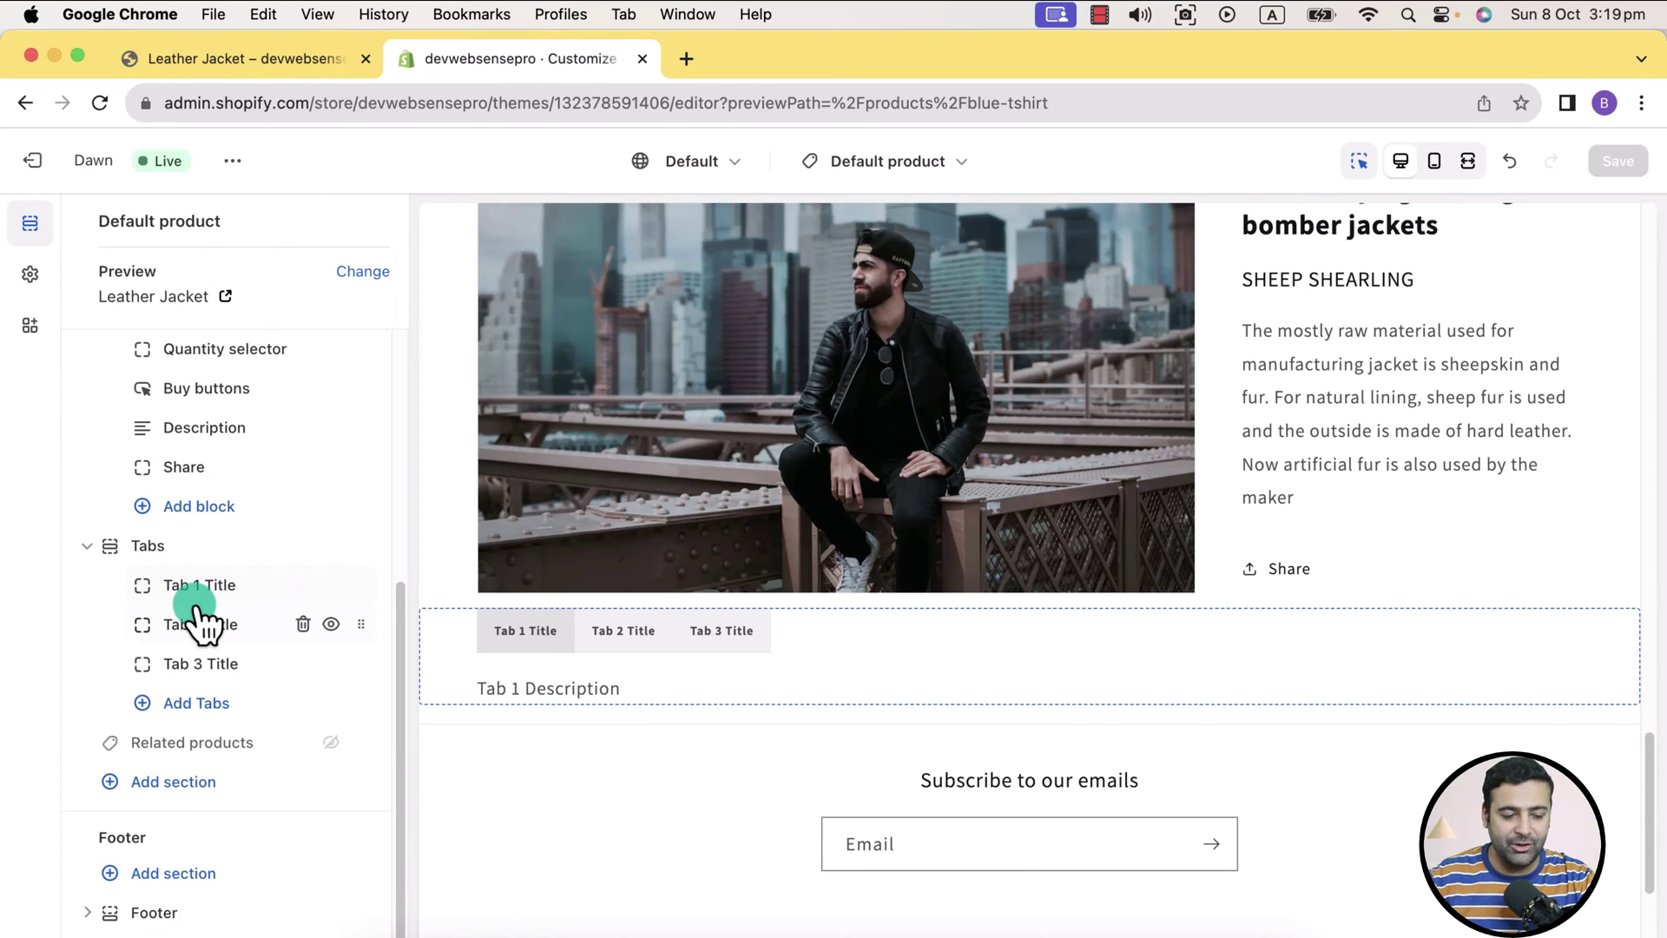
drag(195, 608, 224, 612)
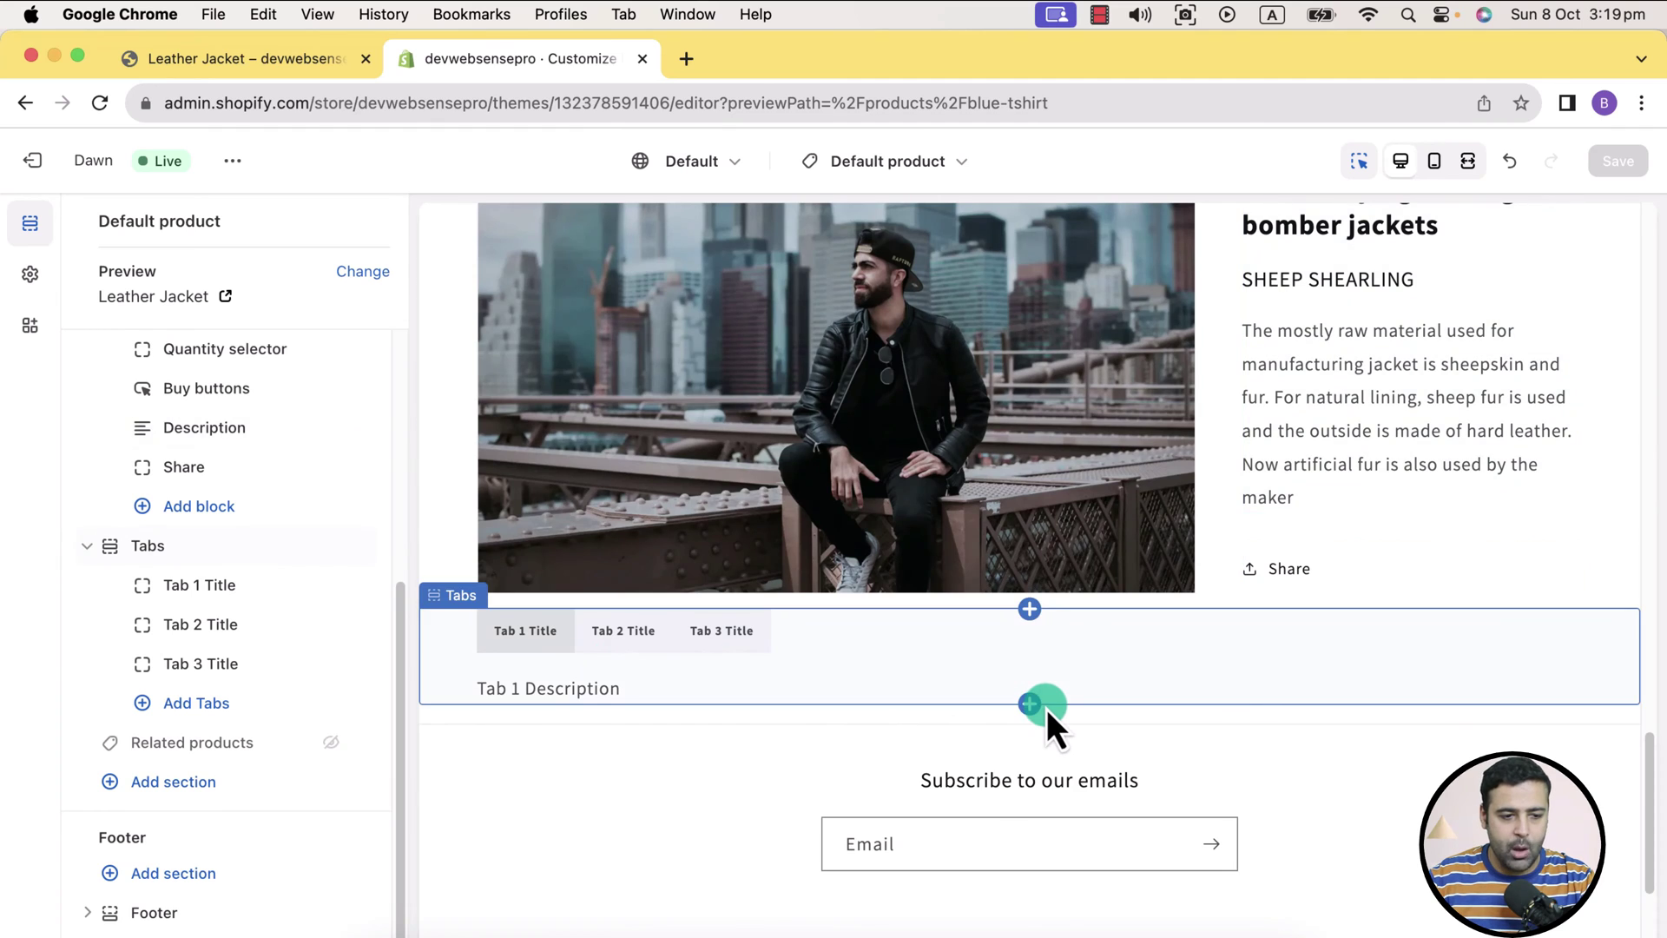
Switch to the Leather Jacket storefront preview and try Tab 3, Tab 2 and Tab 1 below the product image
key(super+alt+Left)
scroll(1271, 361, down, 10)
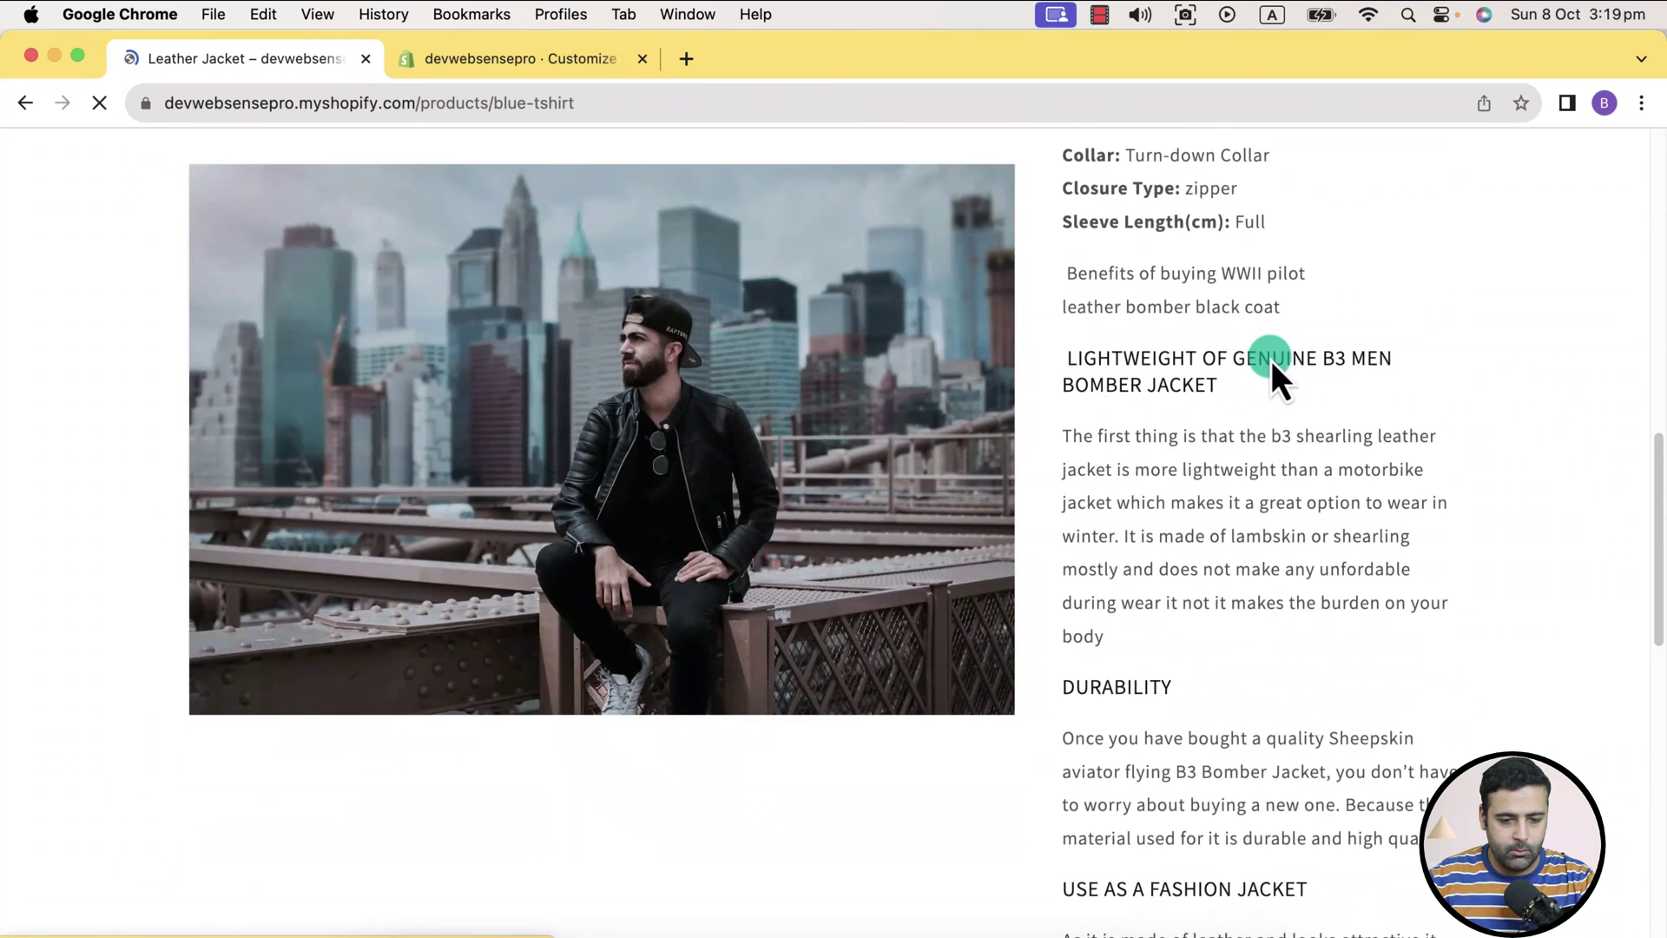
scroll(1271, 361, down, 5)
scroll(1272, 356, down, 8)
click(414, 450)
click(306, 450)
click(243, 446)
Compare the long product description on the Leather Jacket preview page with the tabs section beneath it
scroll(498, 564, up, 5)
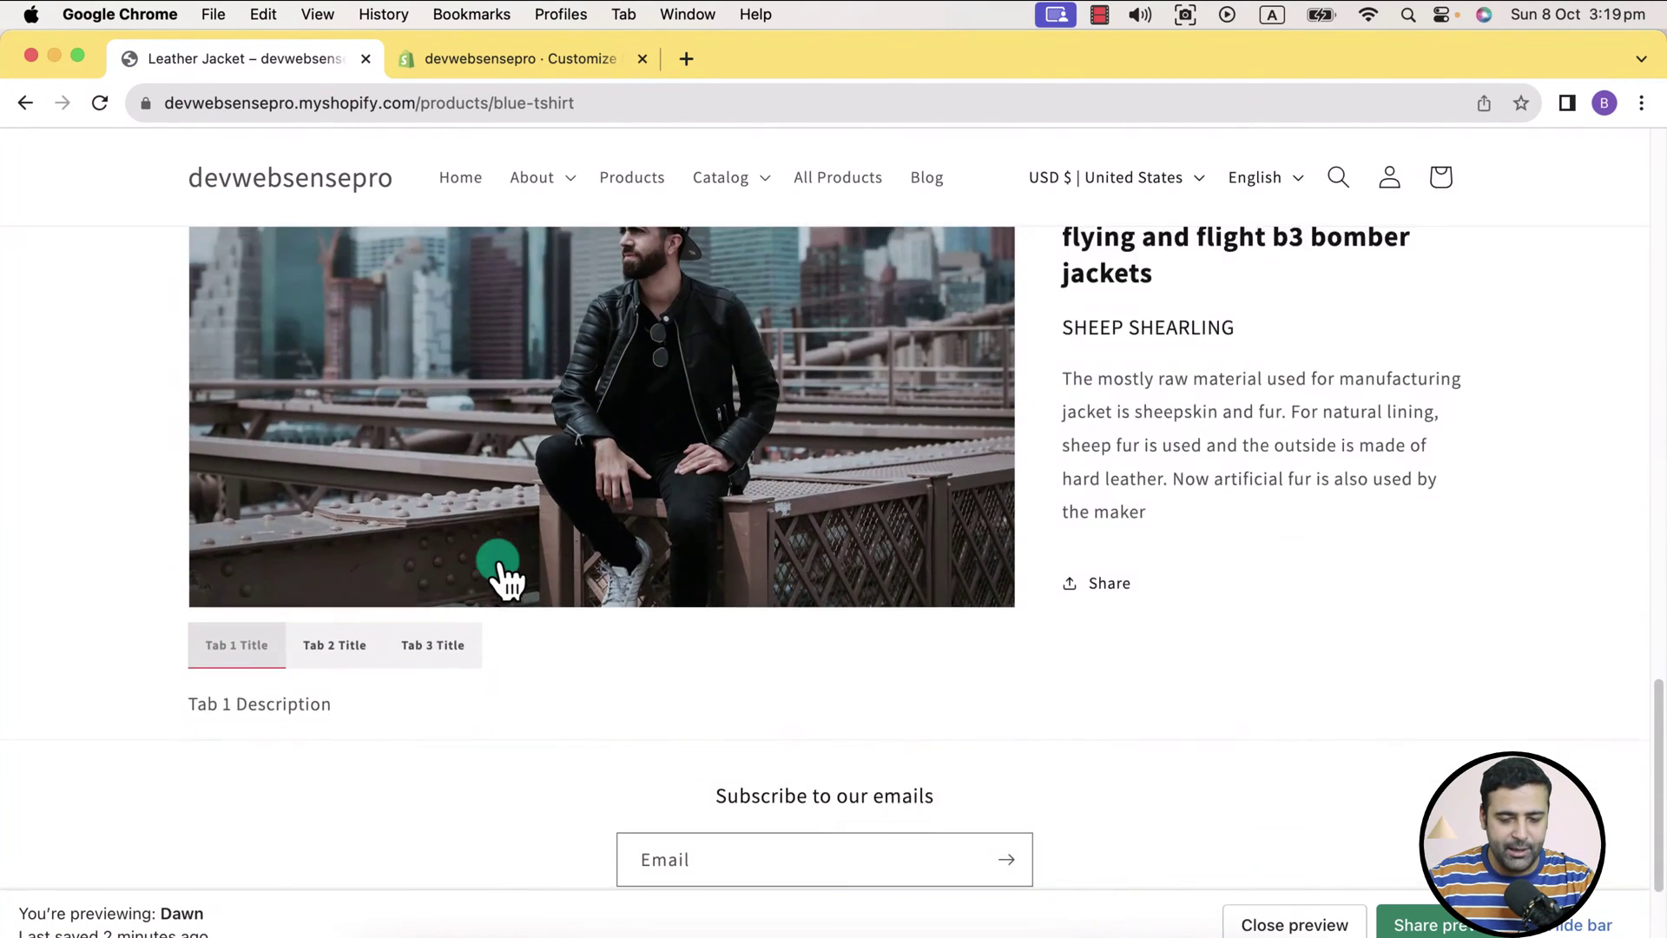
scroll(747, 476, up, 5)
drag(1084, 363, 1281, 537)
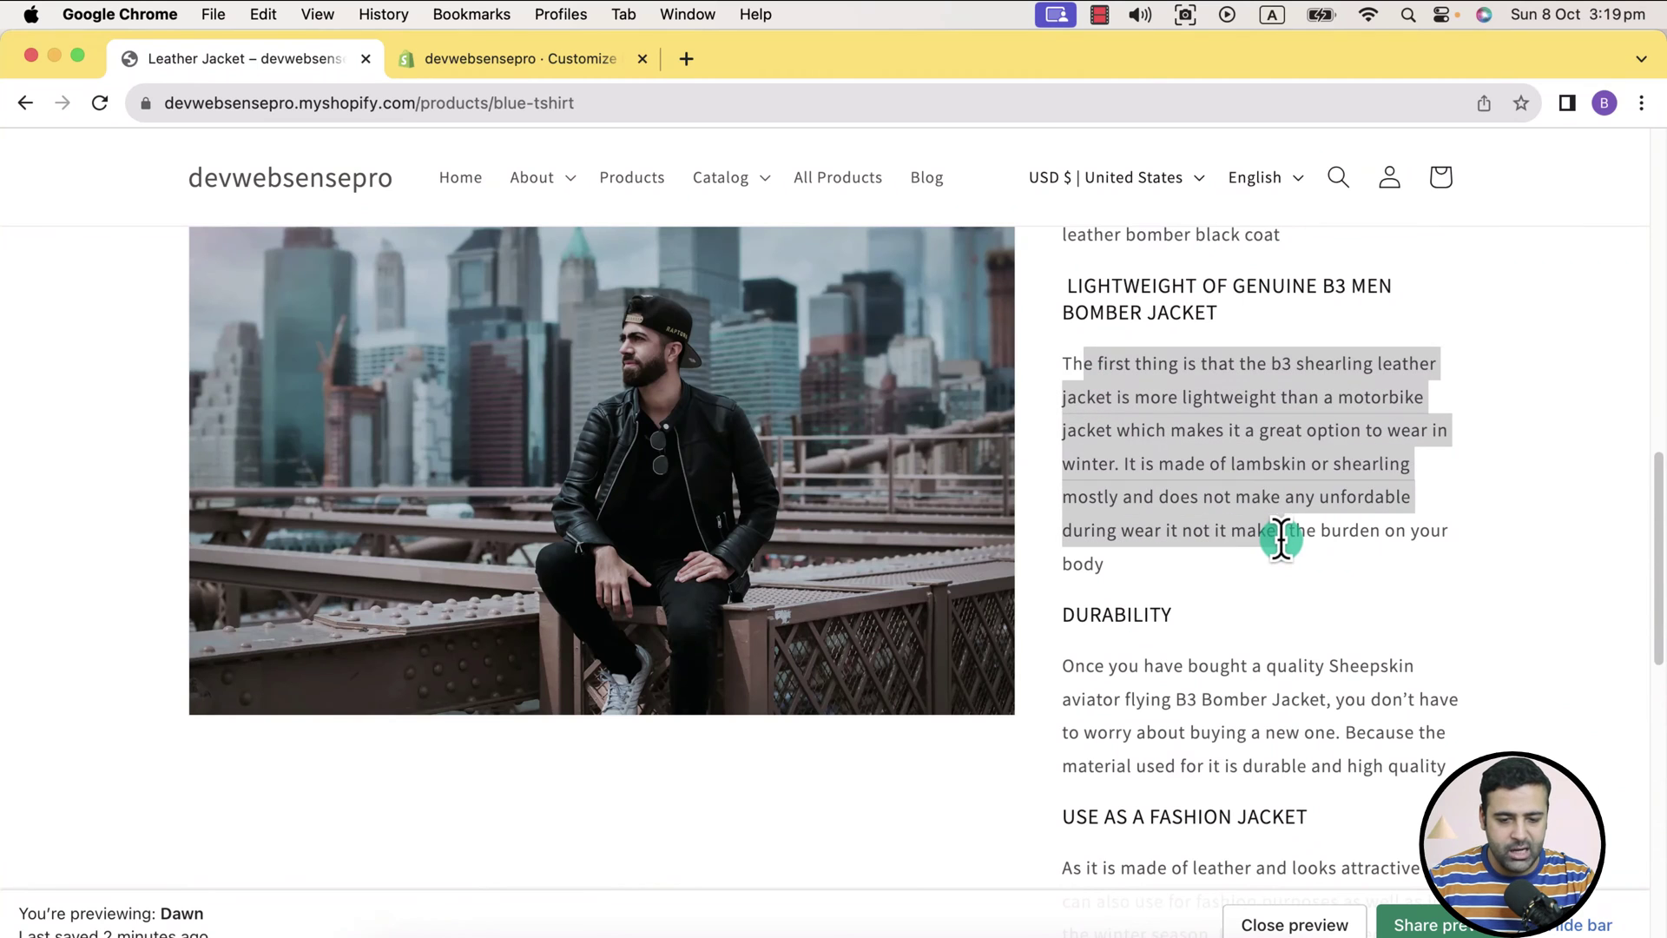
scroll(1282, 537, down, 5)
scroll(1284, 547, down, 5)
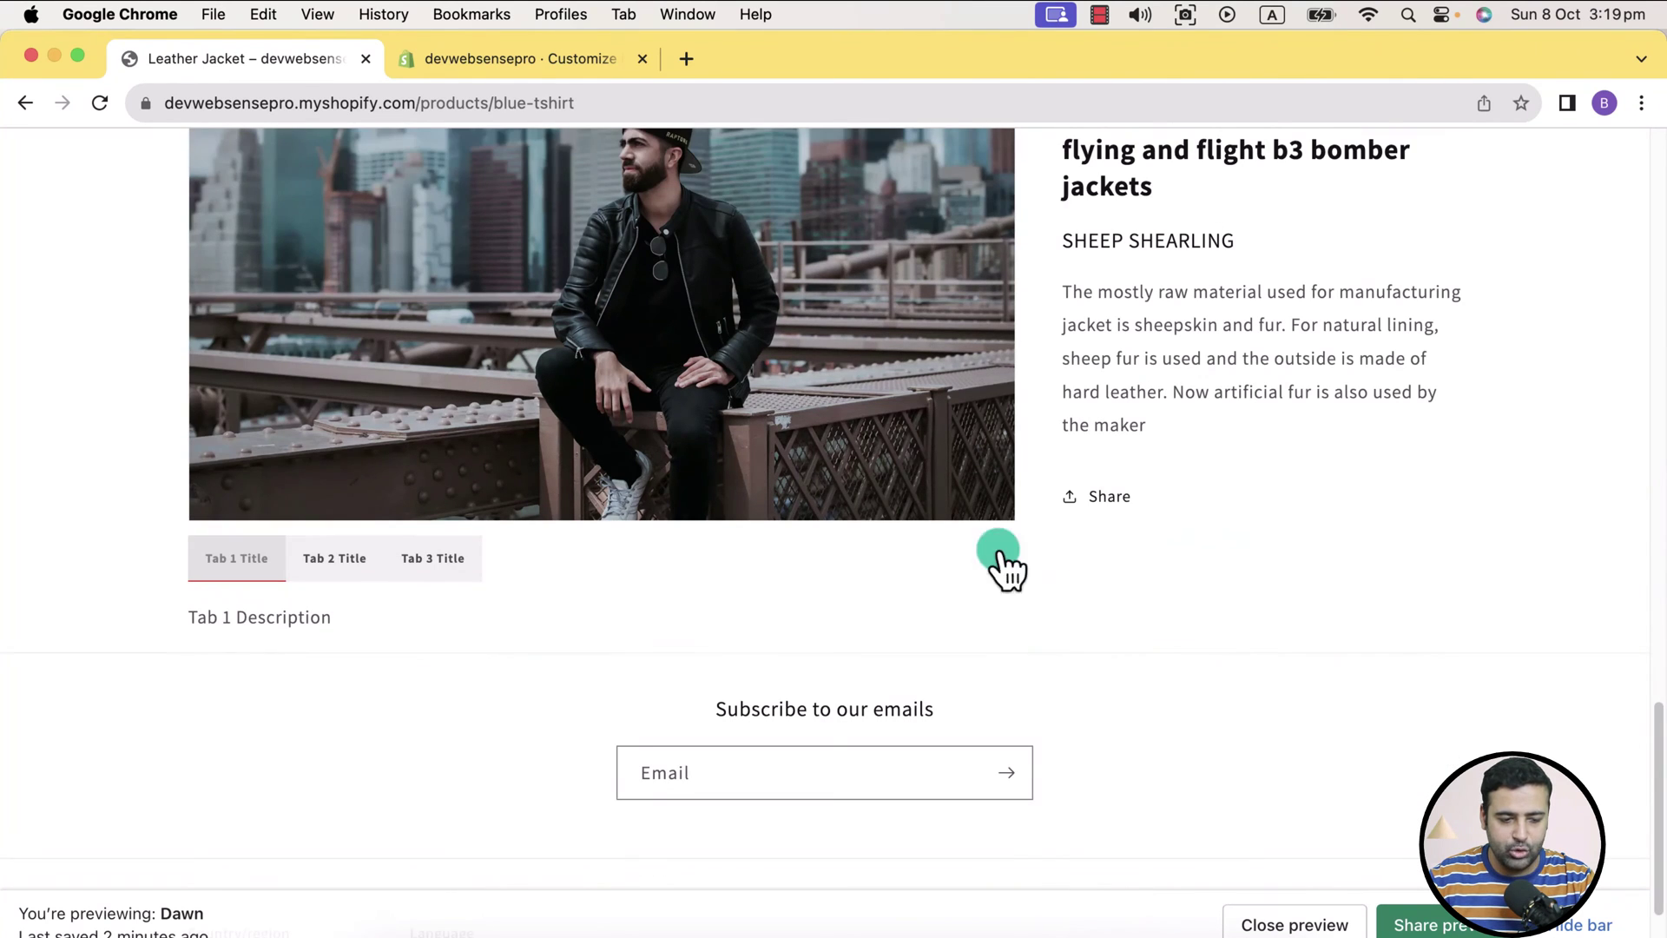
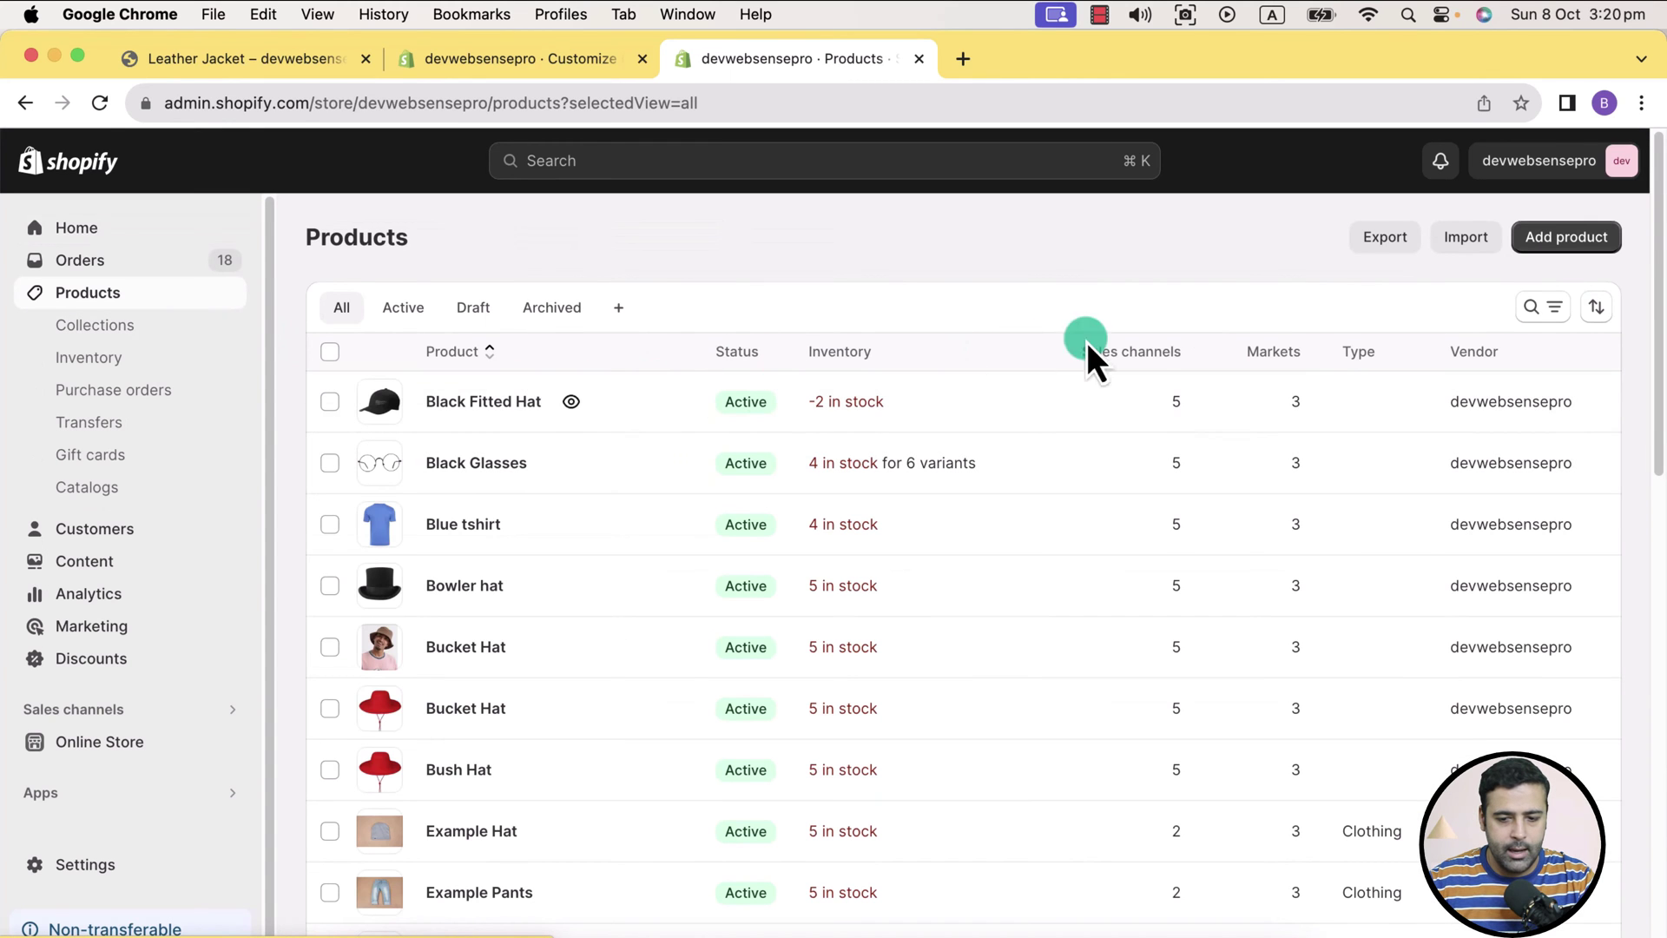
Search the admin product list for leather and open the Leather Jacket product
click(1537, 307)
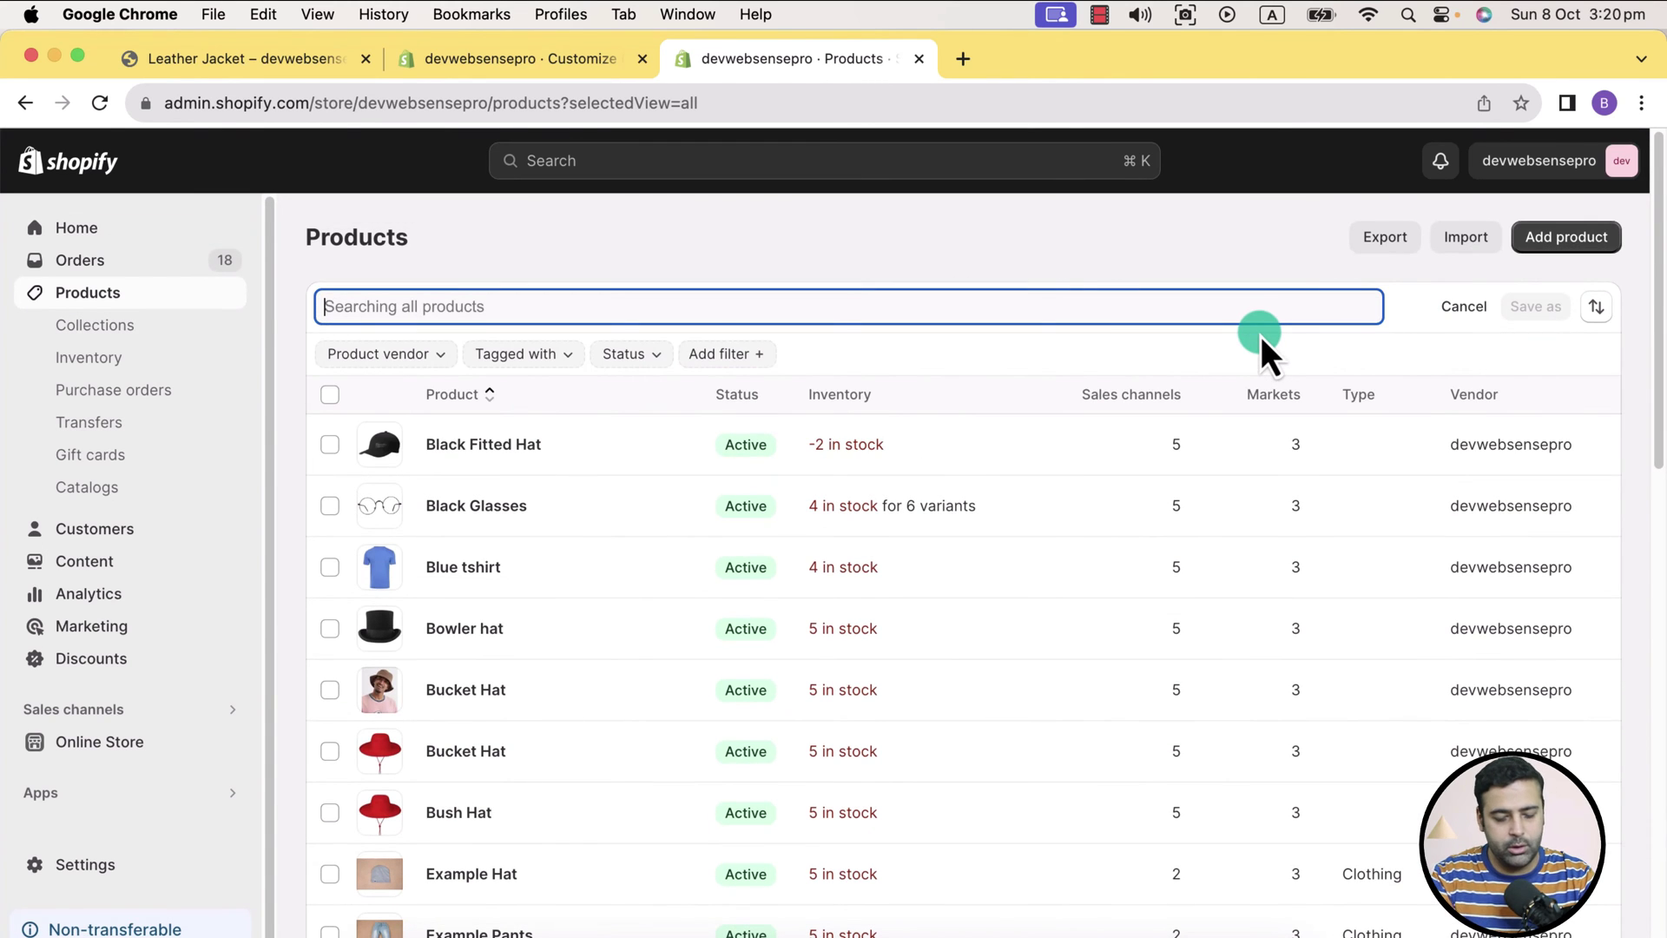
text(leather)
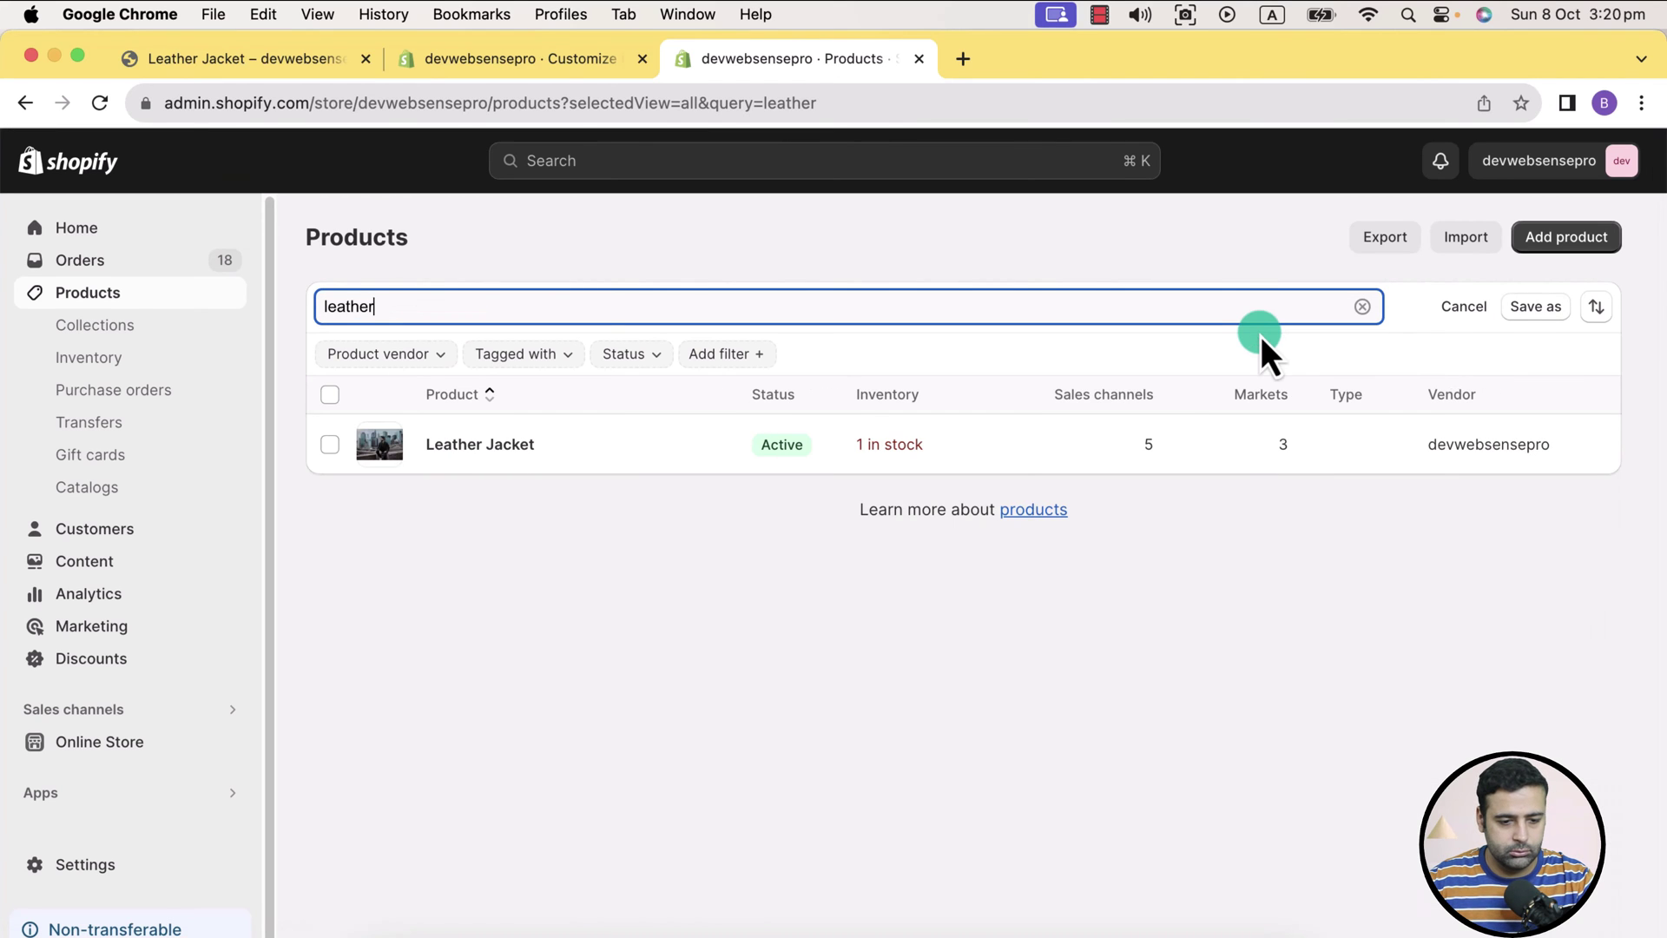
click(508, 455)
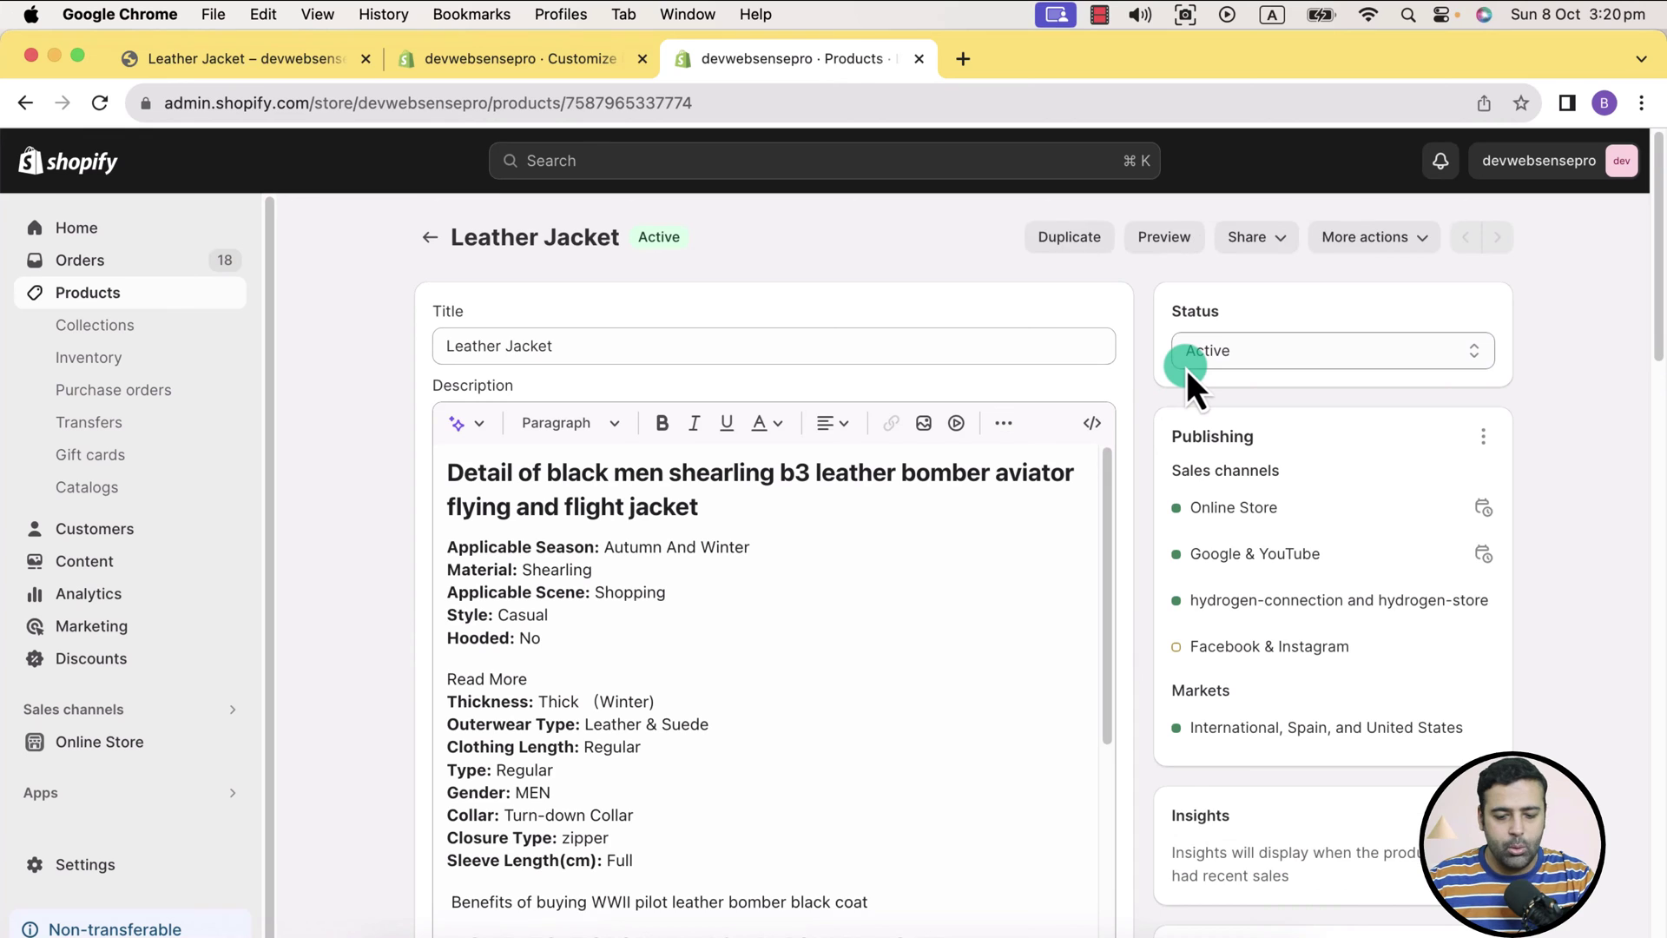
Review the Leather Jacket product's description and theme template settings, and open its assigned template for customizing
scroll(1472, 374, down, 10)
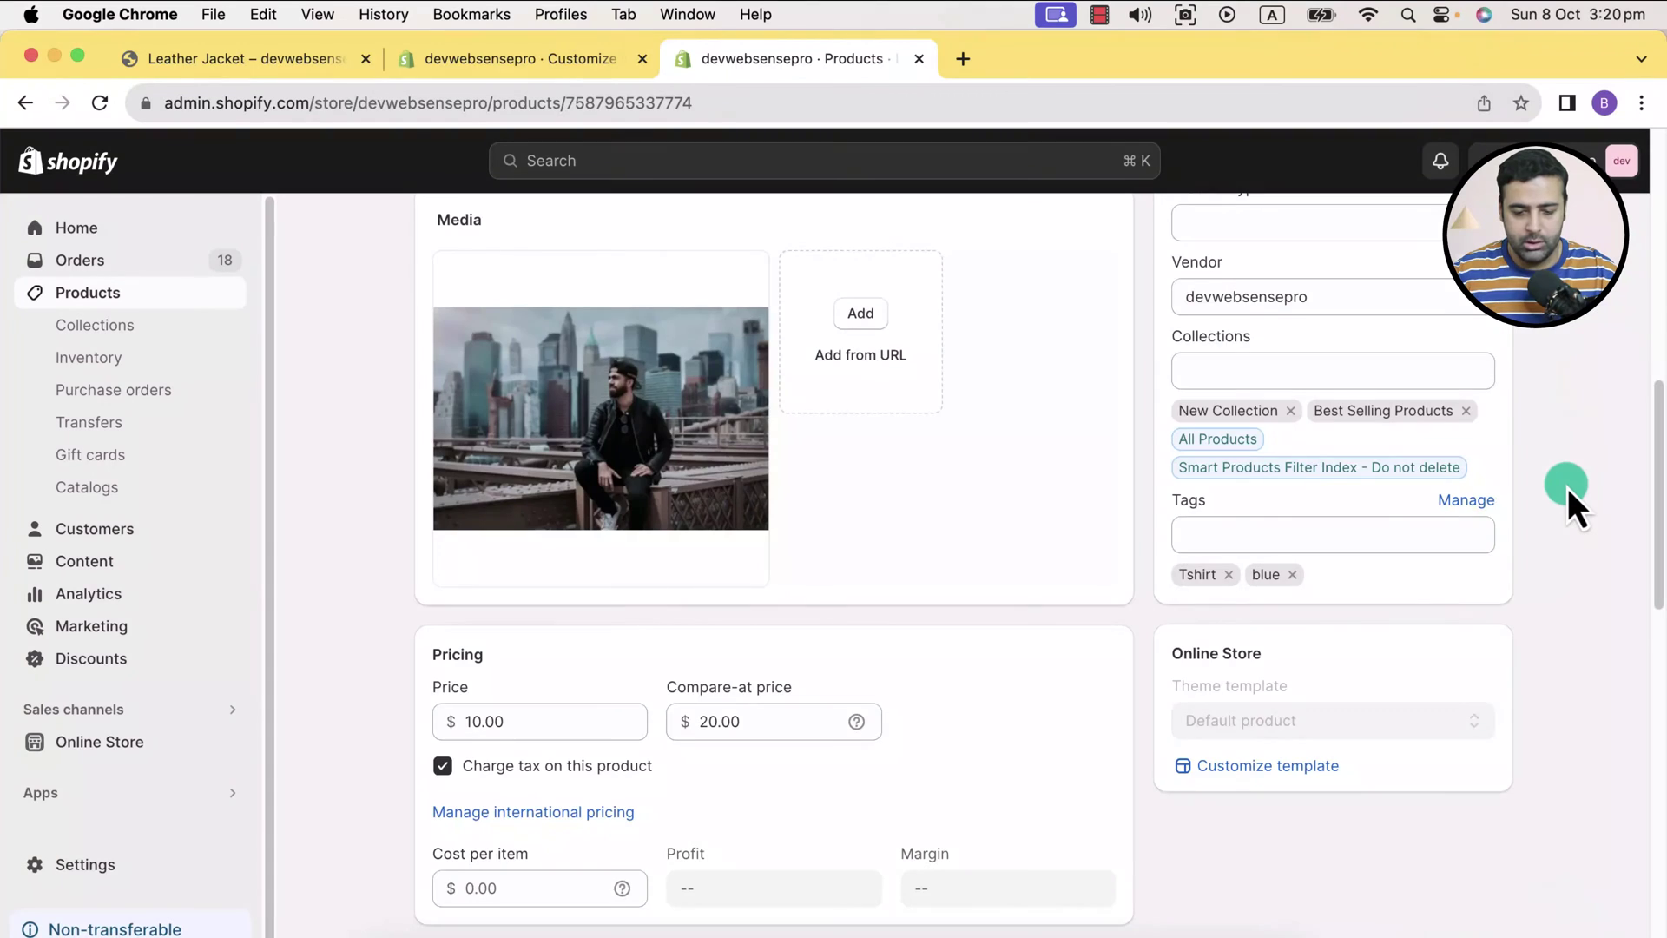
scroll(1567, 487, up, 6)
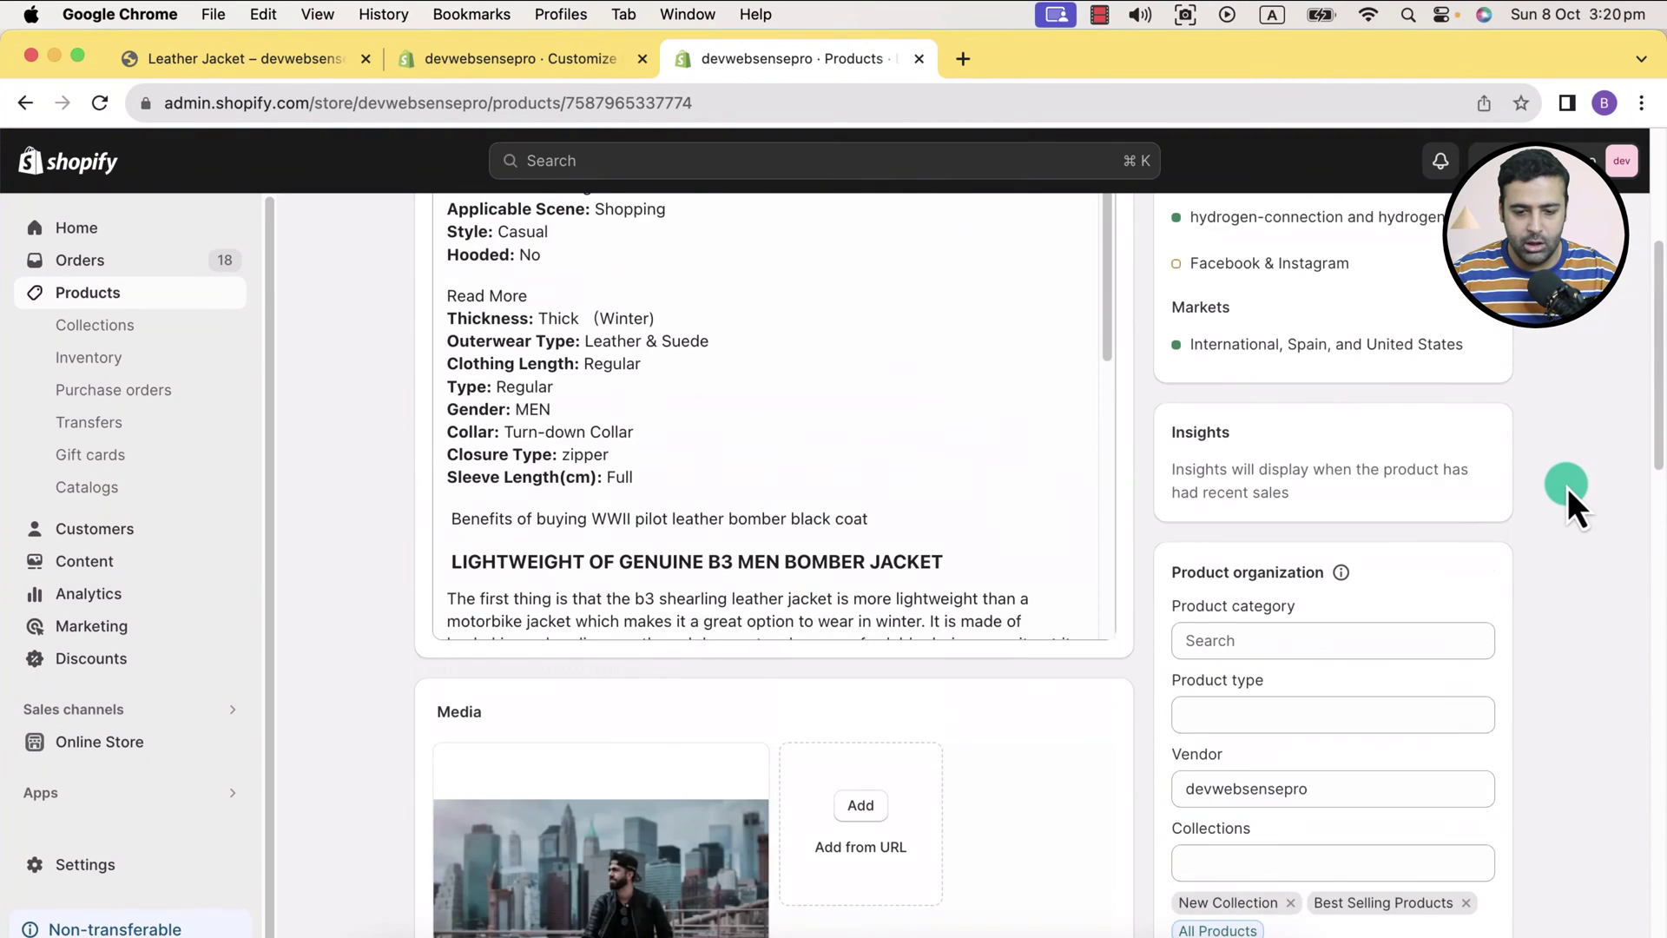
scroll(1567, 487, up, 2)
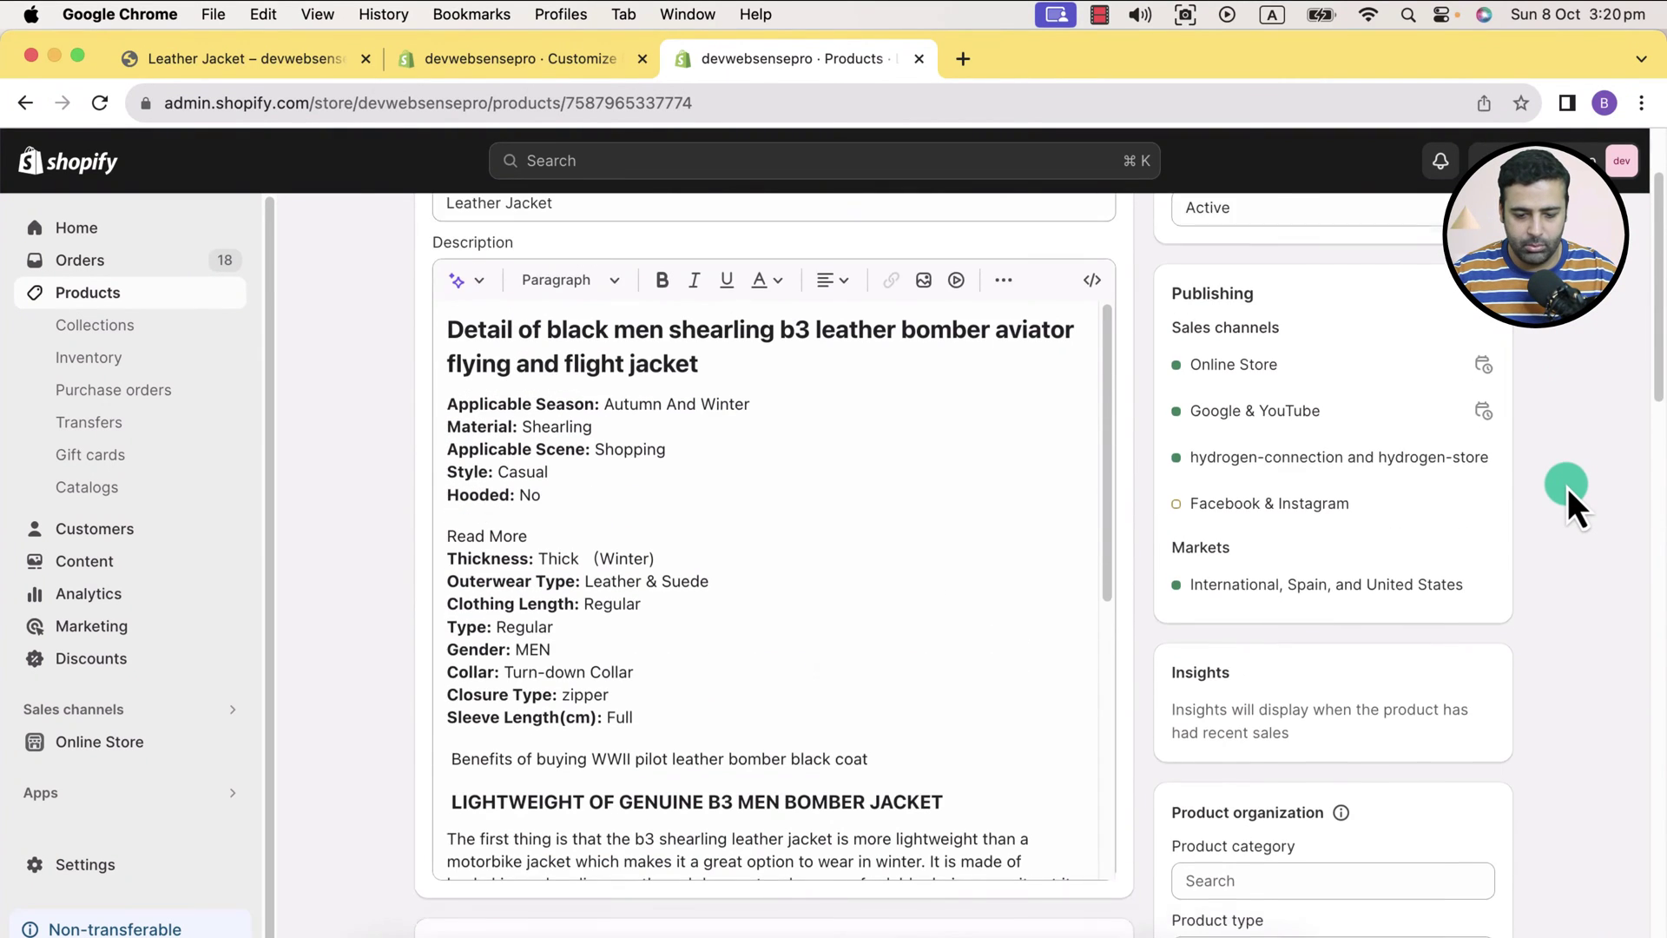
scroll(1566, 487, down, 1)
scroll(1566, 488, down, 5)
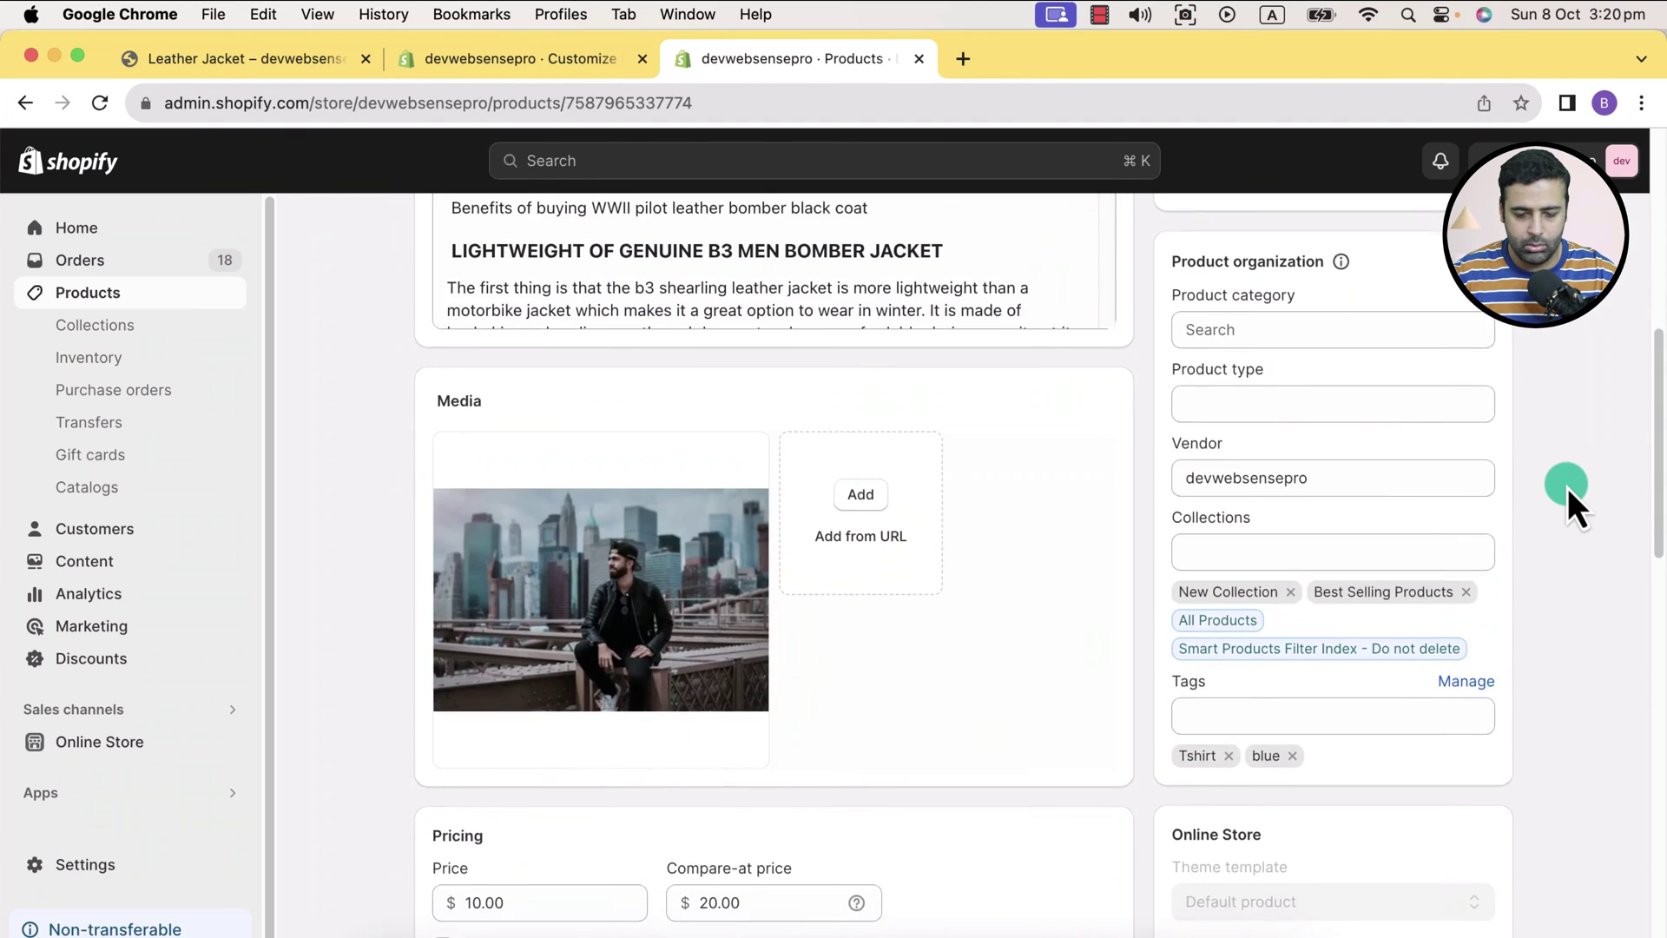
scroll(1567, 487, down, 2)
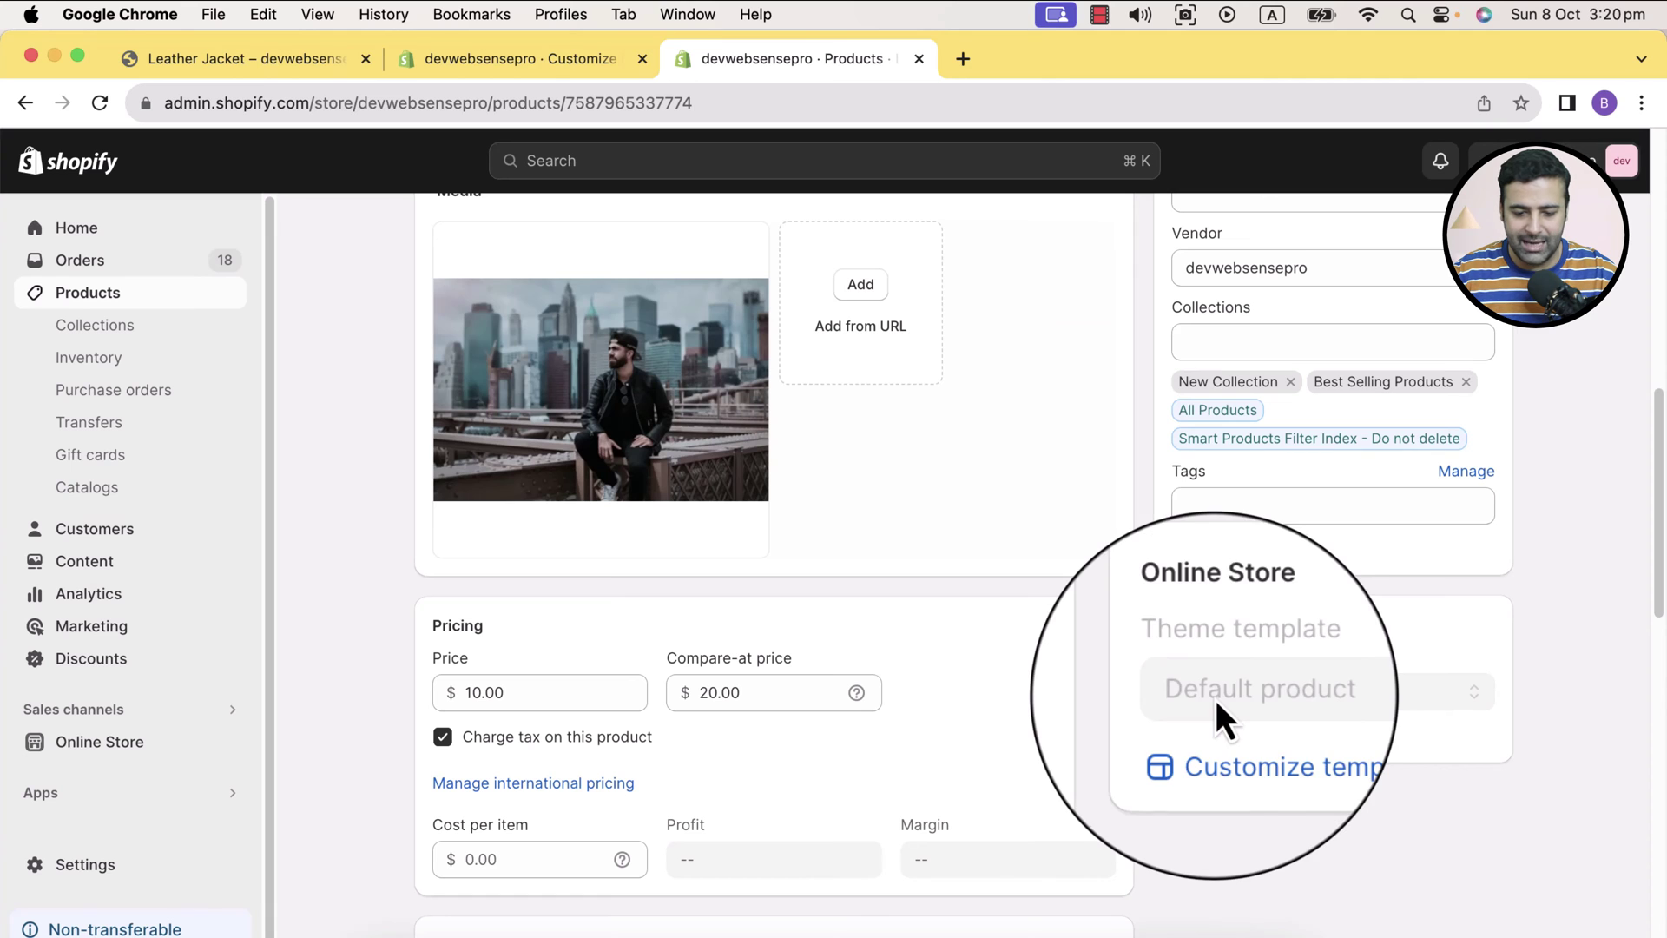
click(1267, 749)
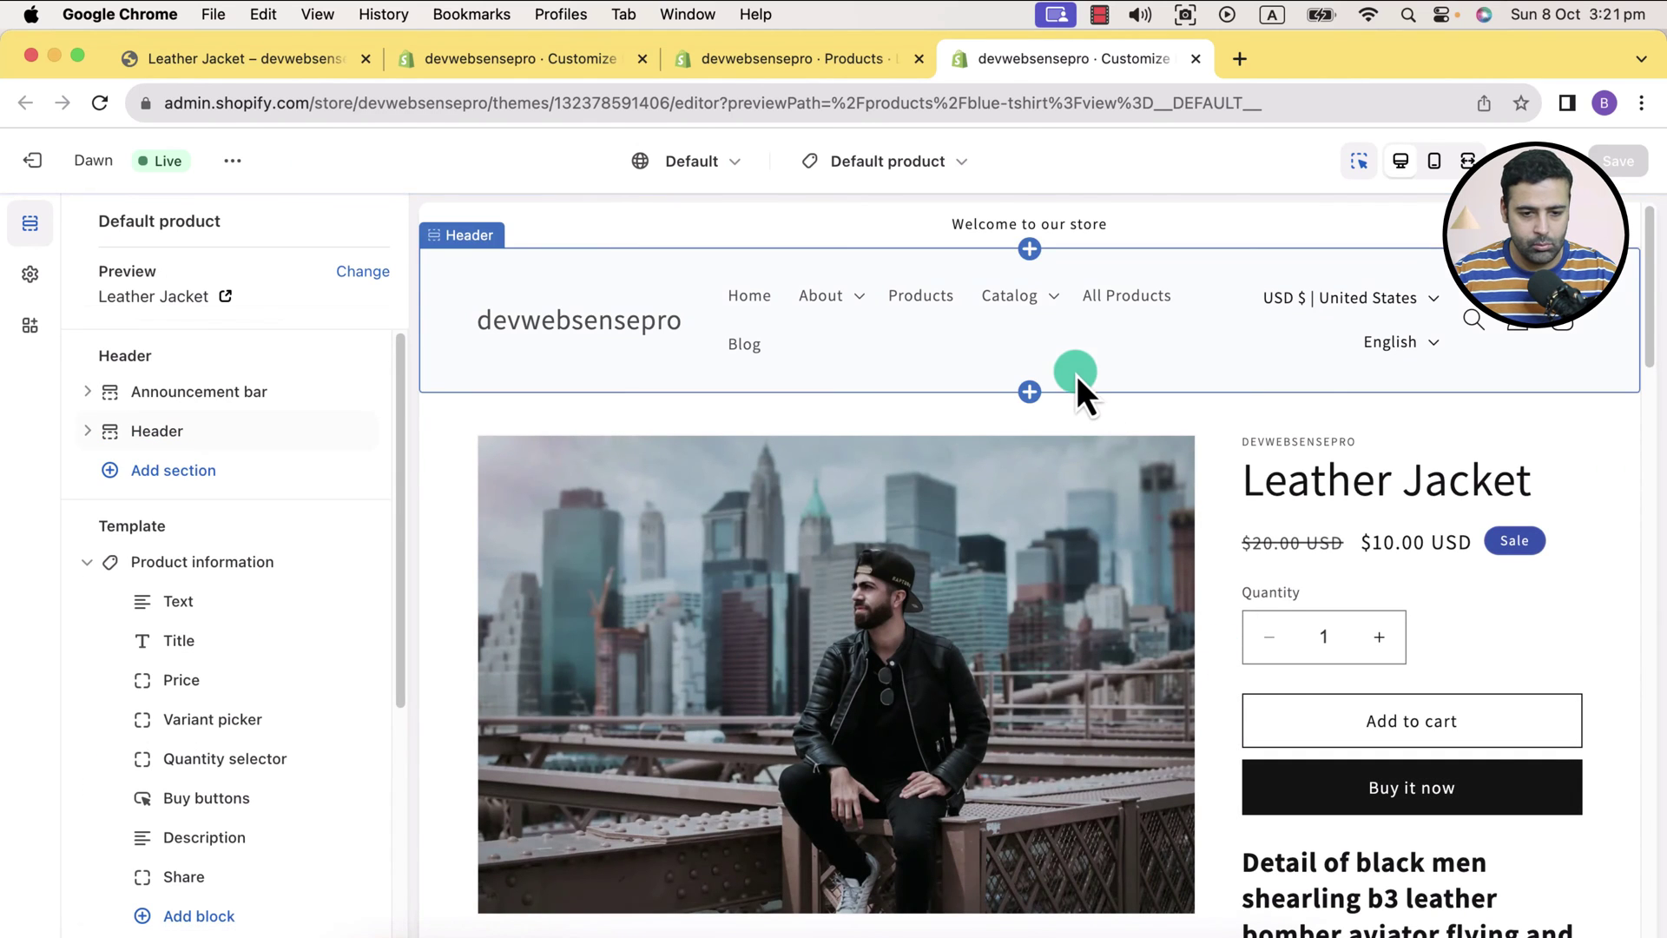
Create a product template named Tab Description based on Default product and check its tabs section in the preview
click(948, 165)
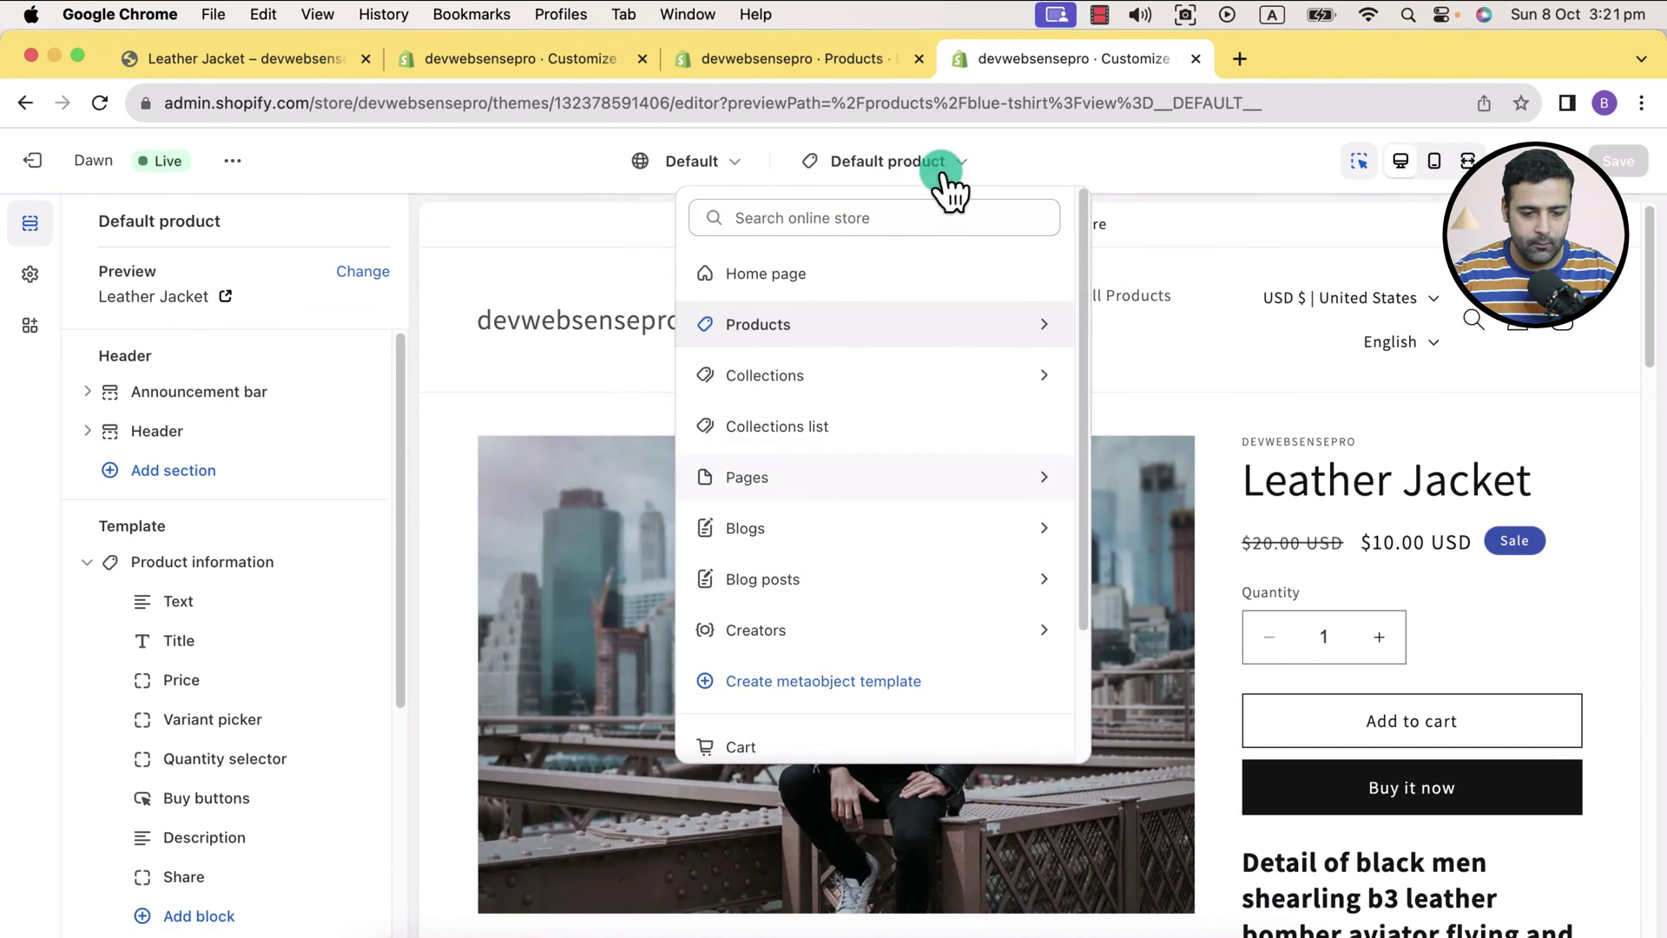
click(964, 327)
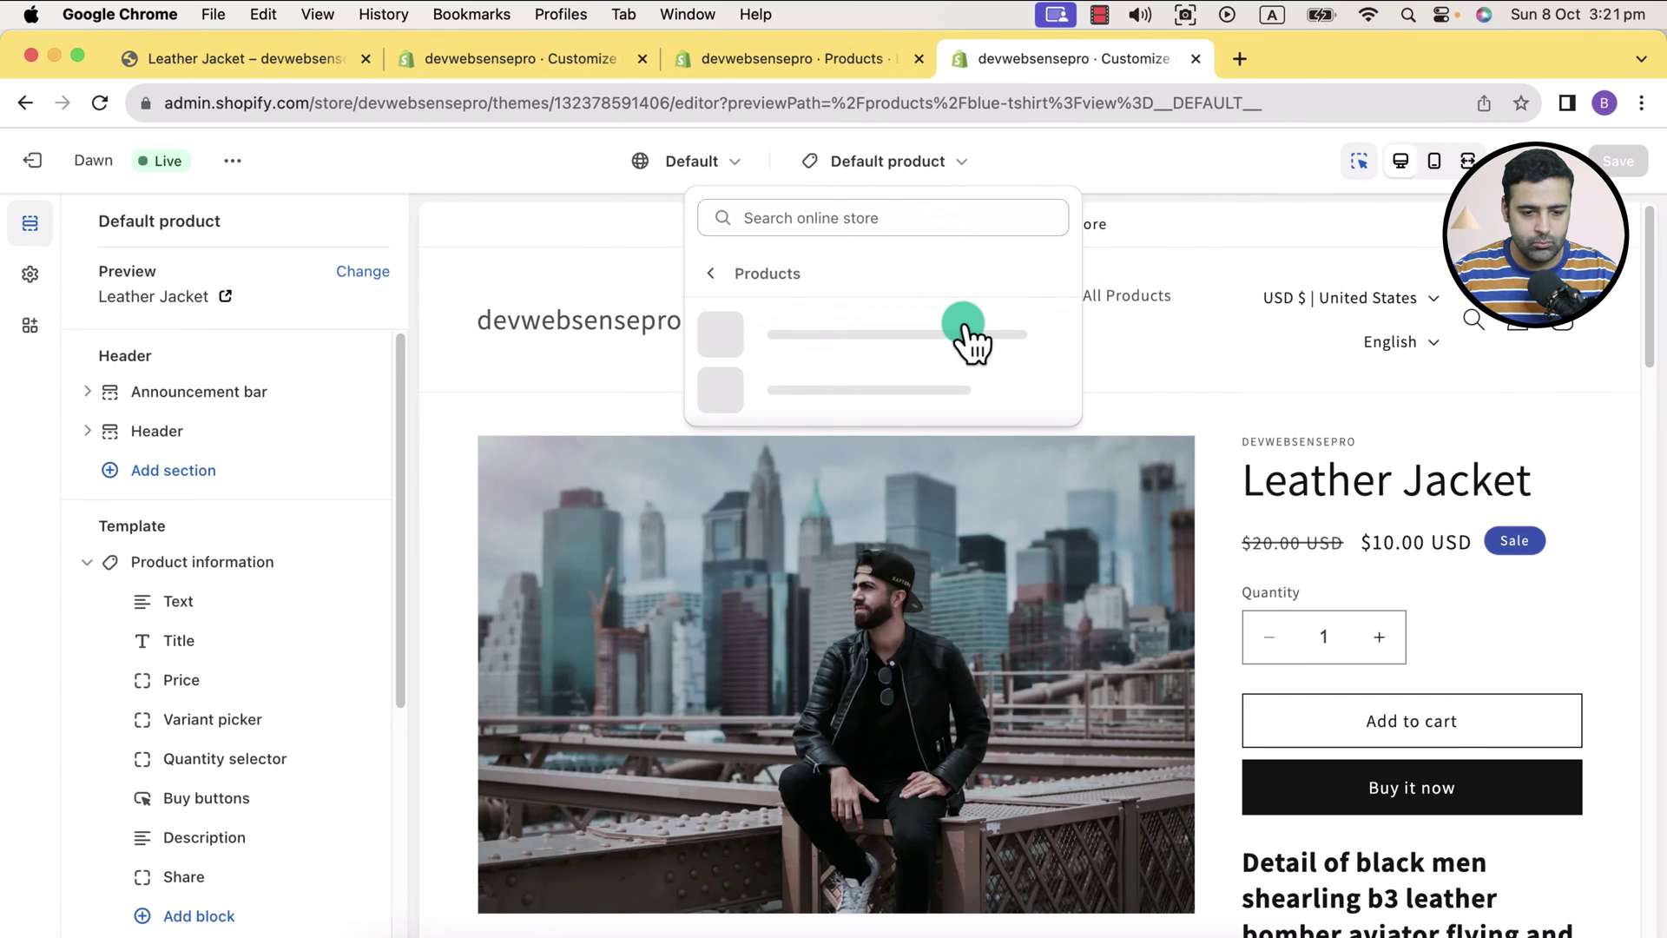
click(938, 386)
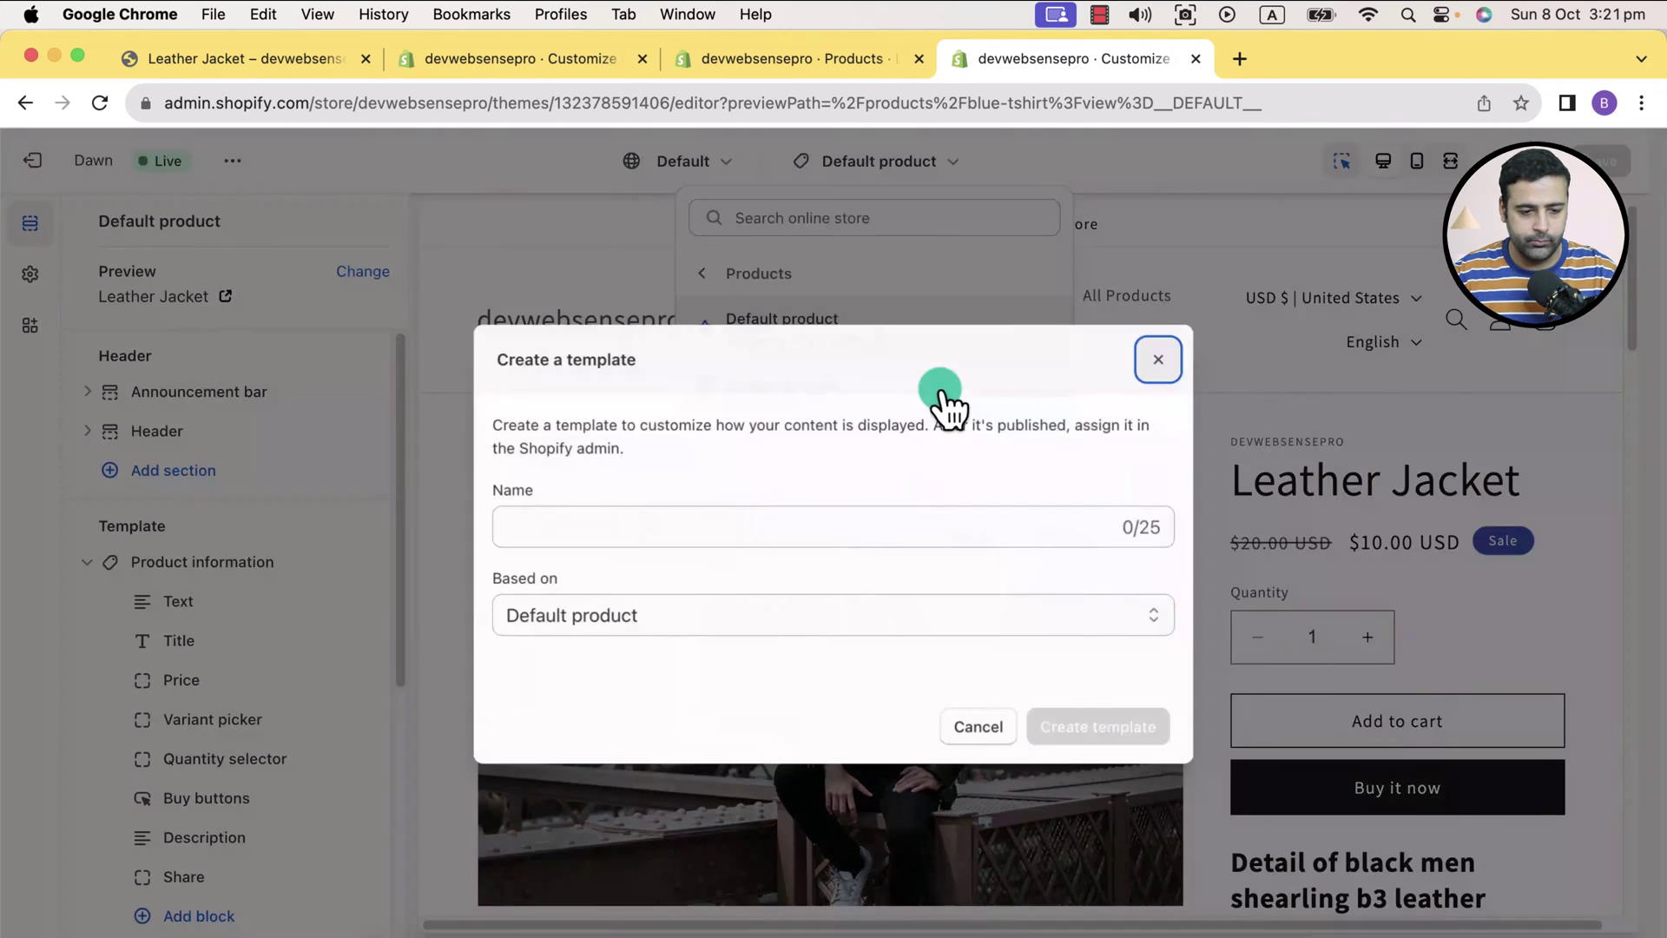
click(829, 519)
text(New Produc)
key(super+a)
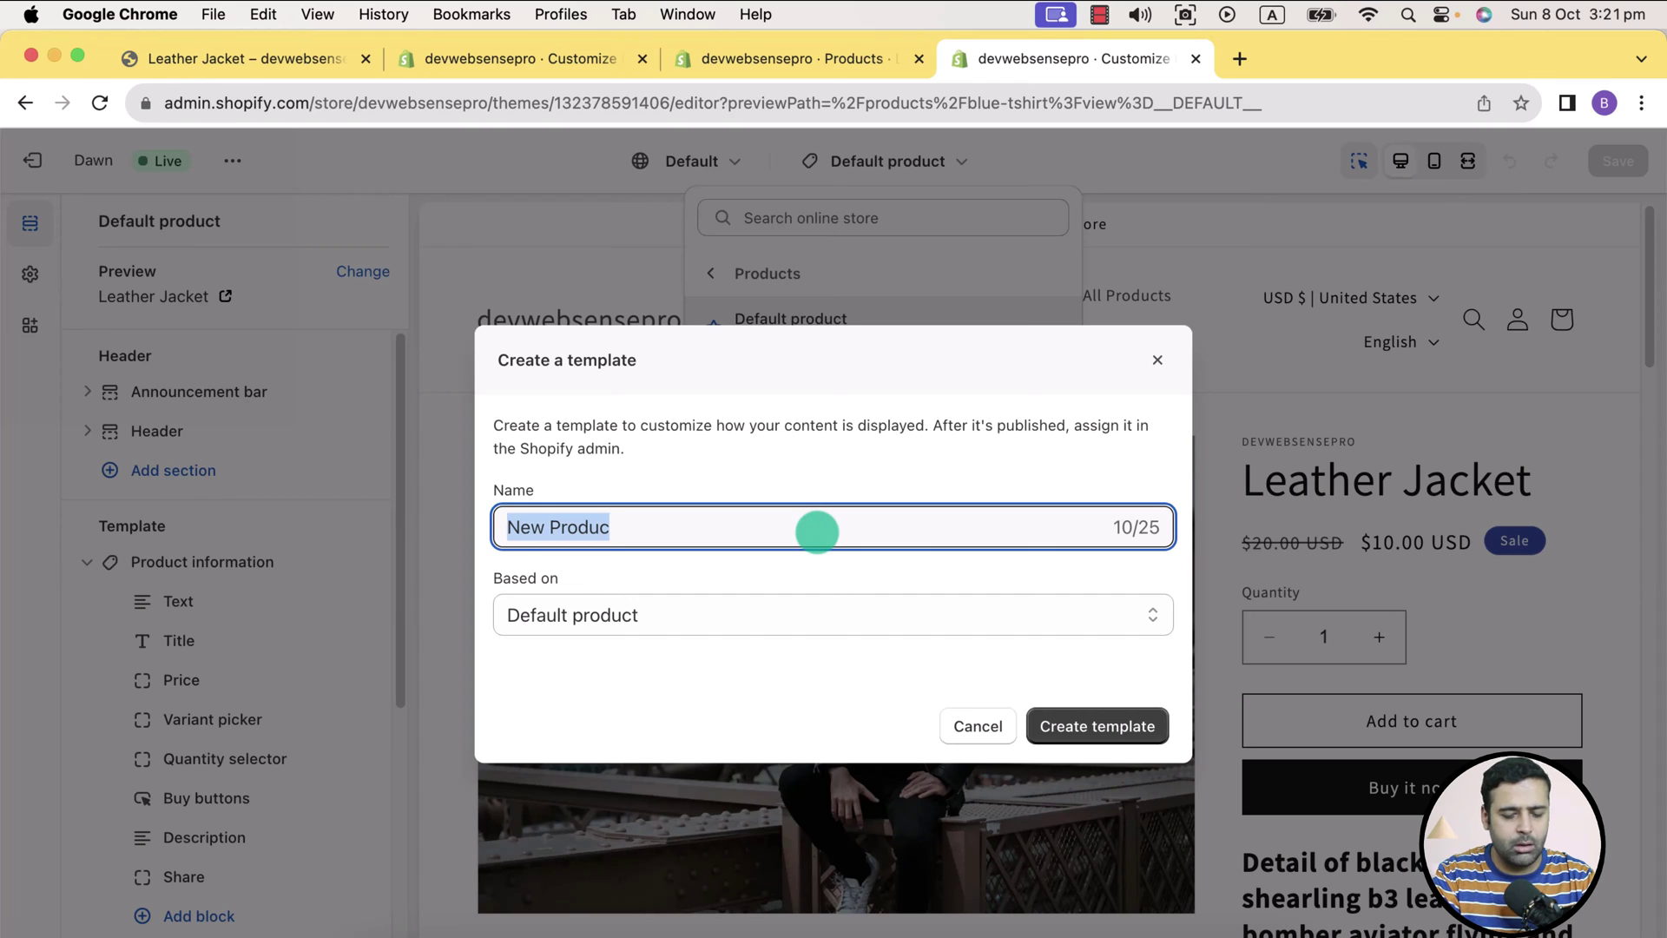
text(Tab Description)
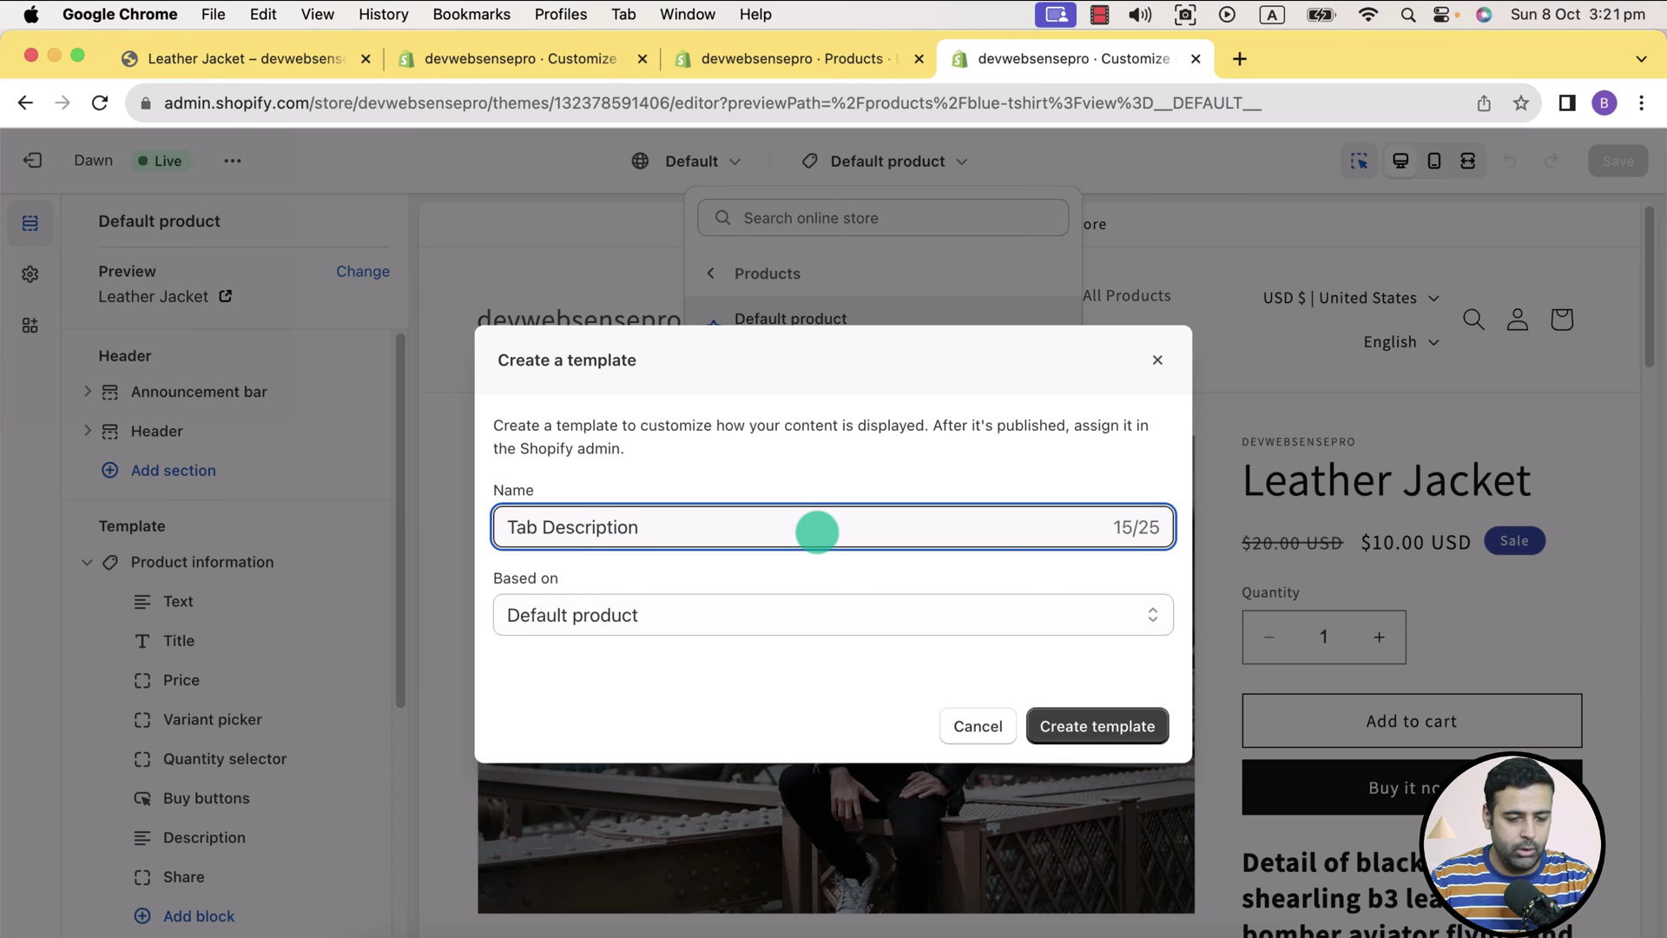
click(915, 625)
click(914, 627)
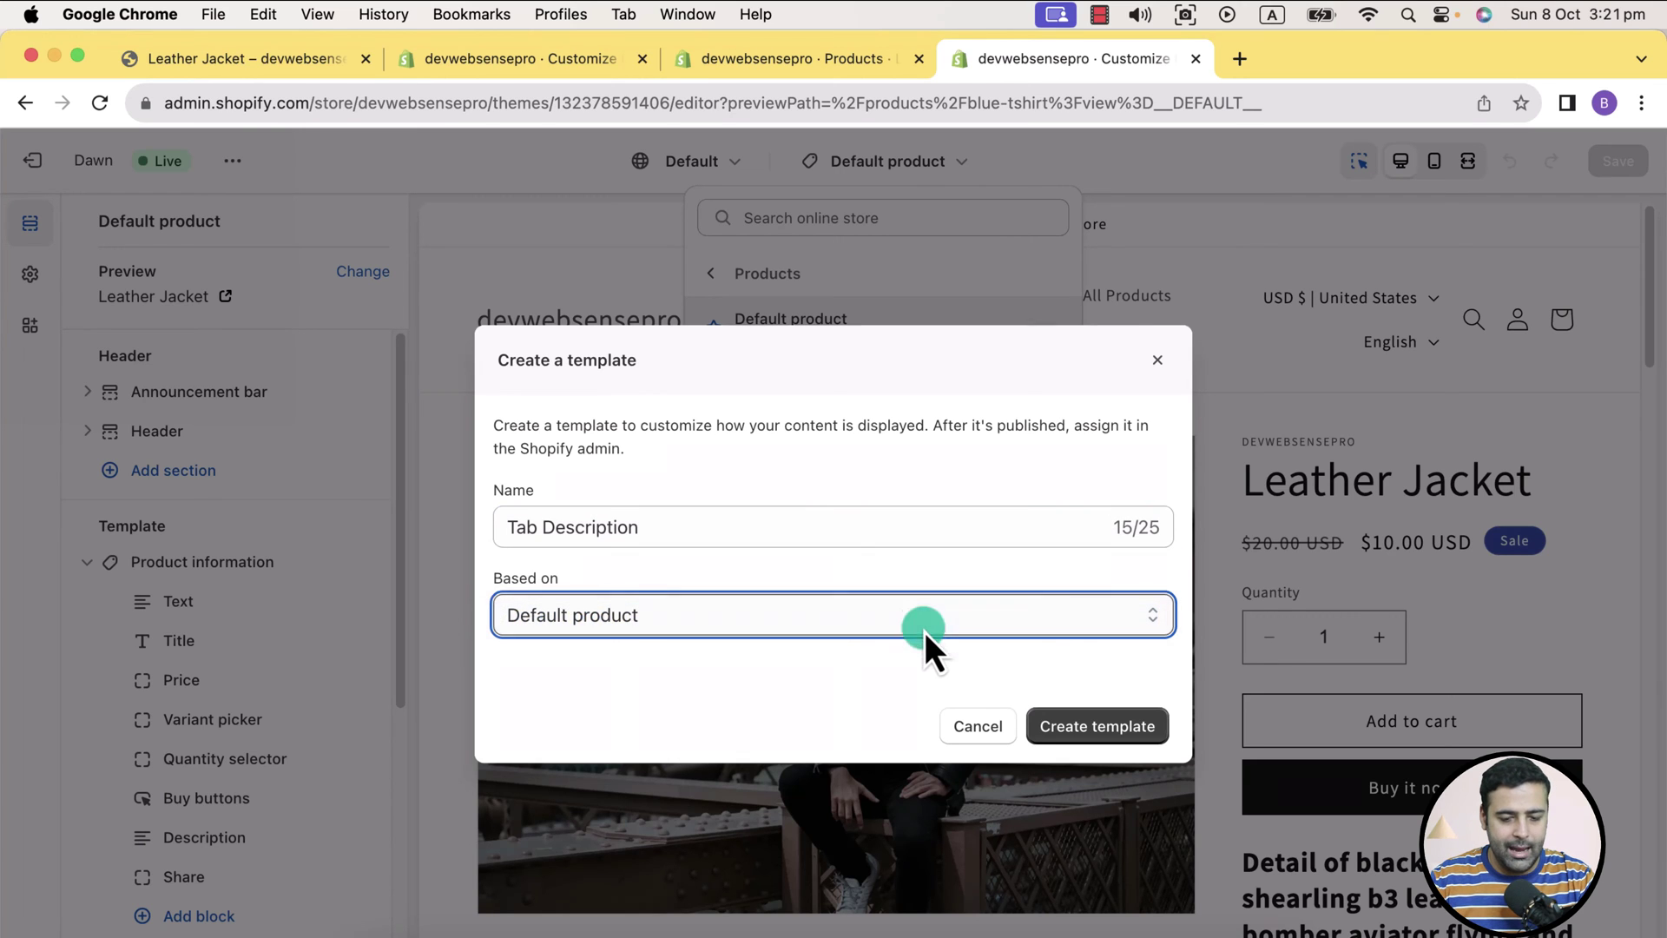
click(1154, 735)
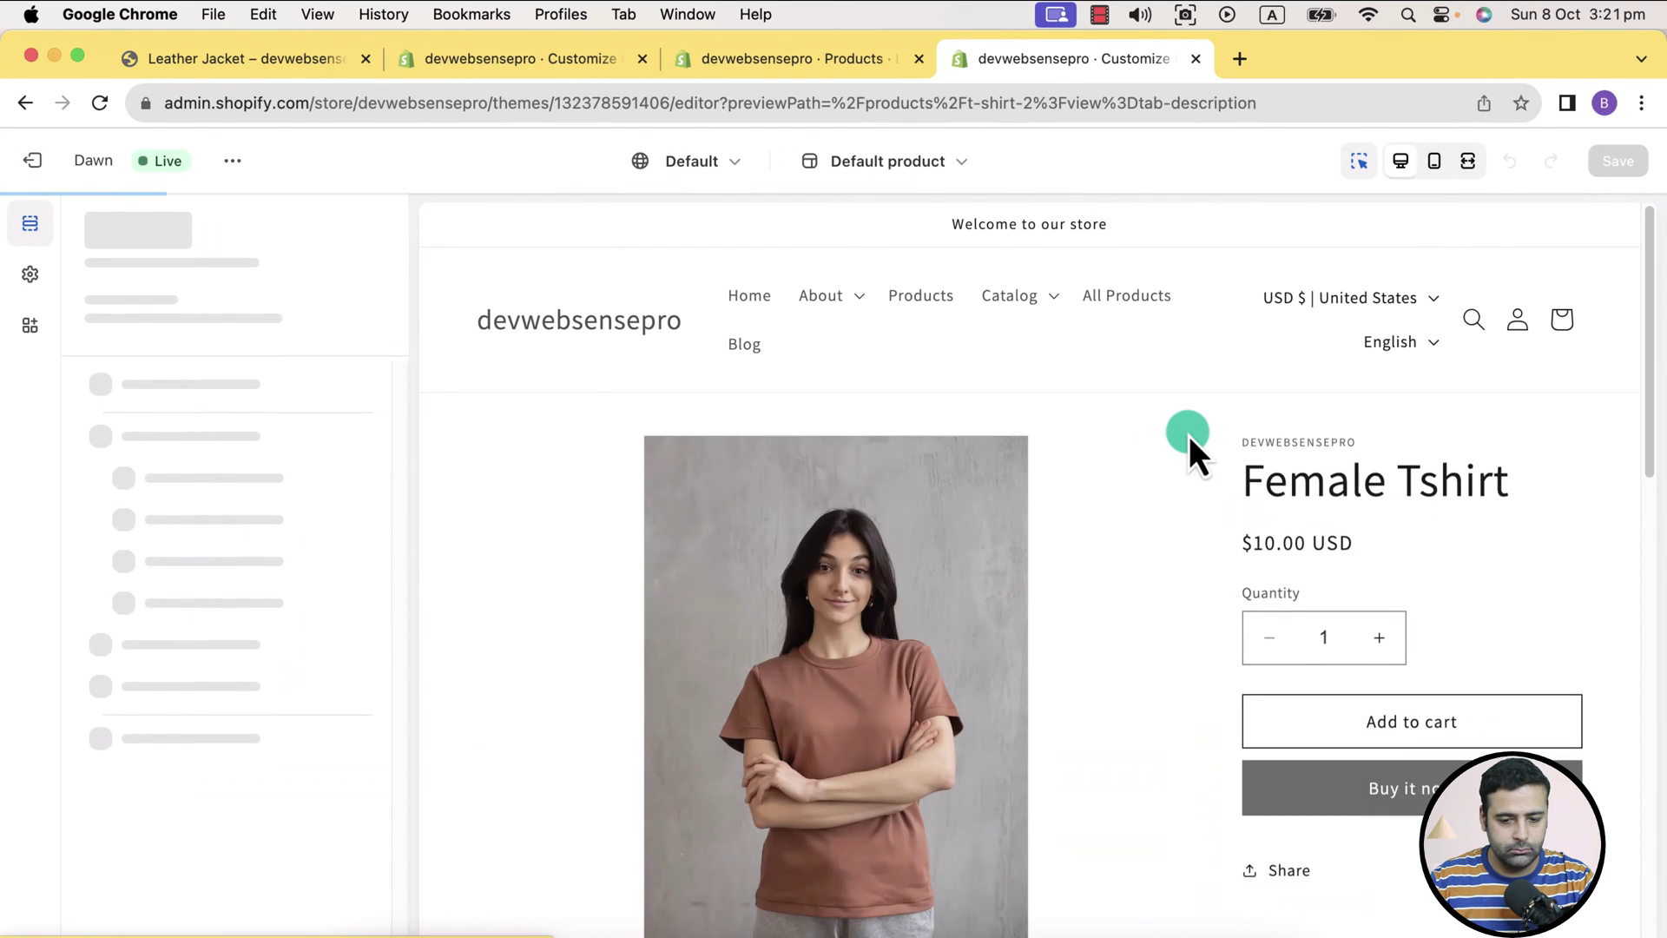
scroll(1189, 435, down, 3)
scroll(1189, 435, down, 10)
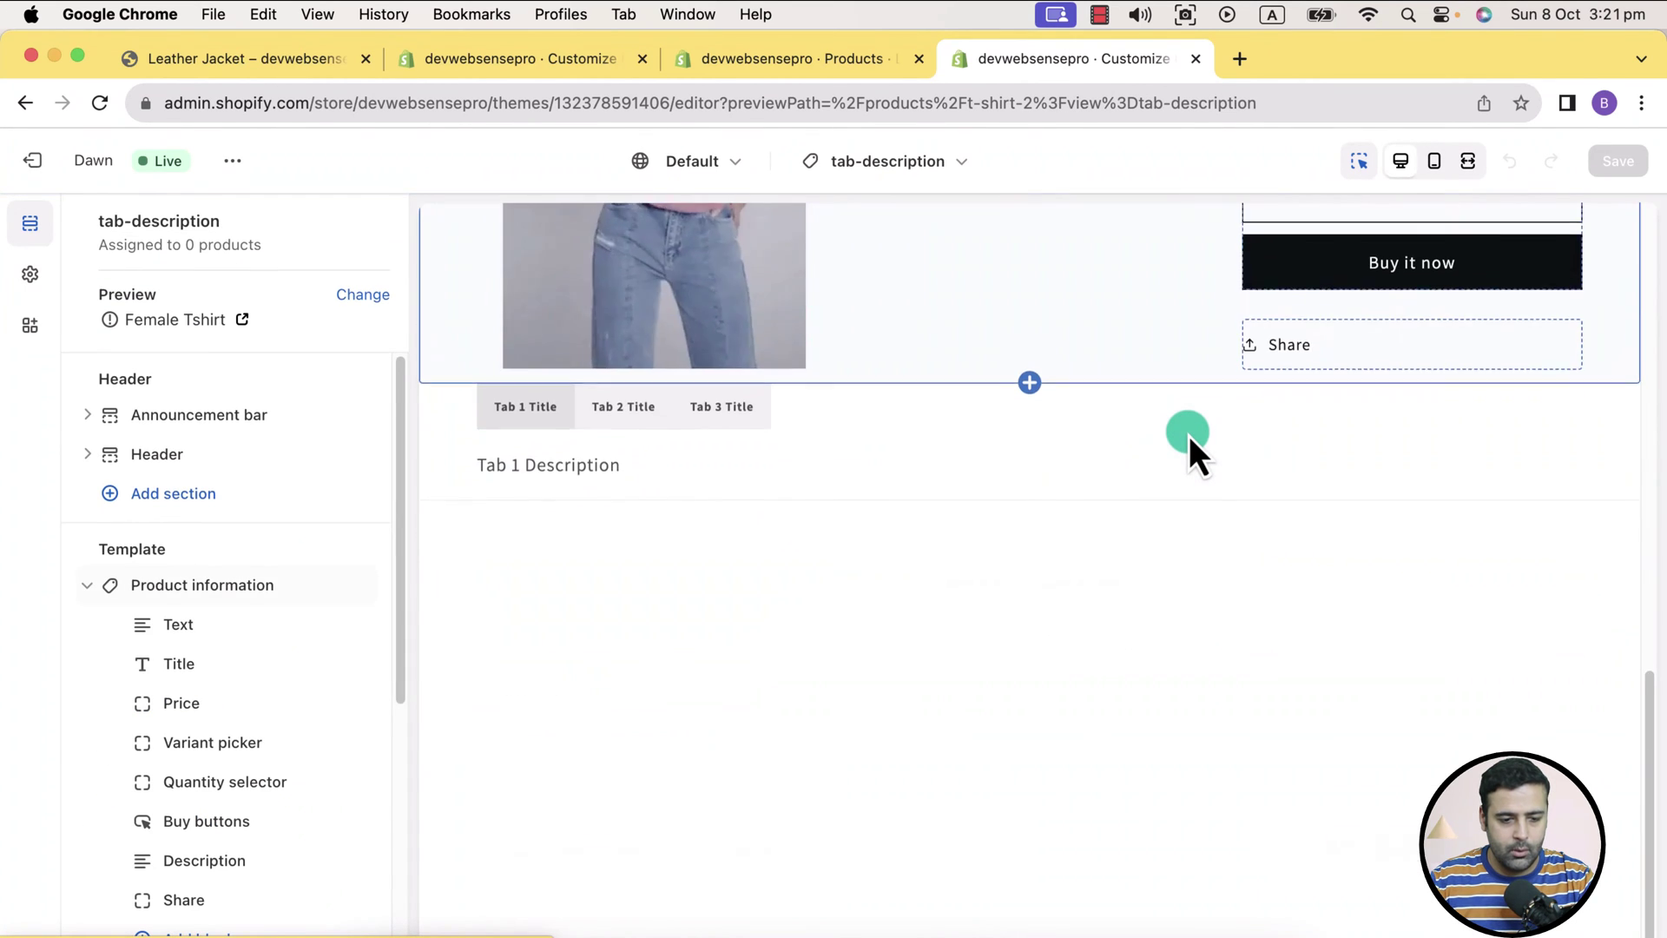
scroll(1190, 435, up, 10)
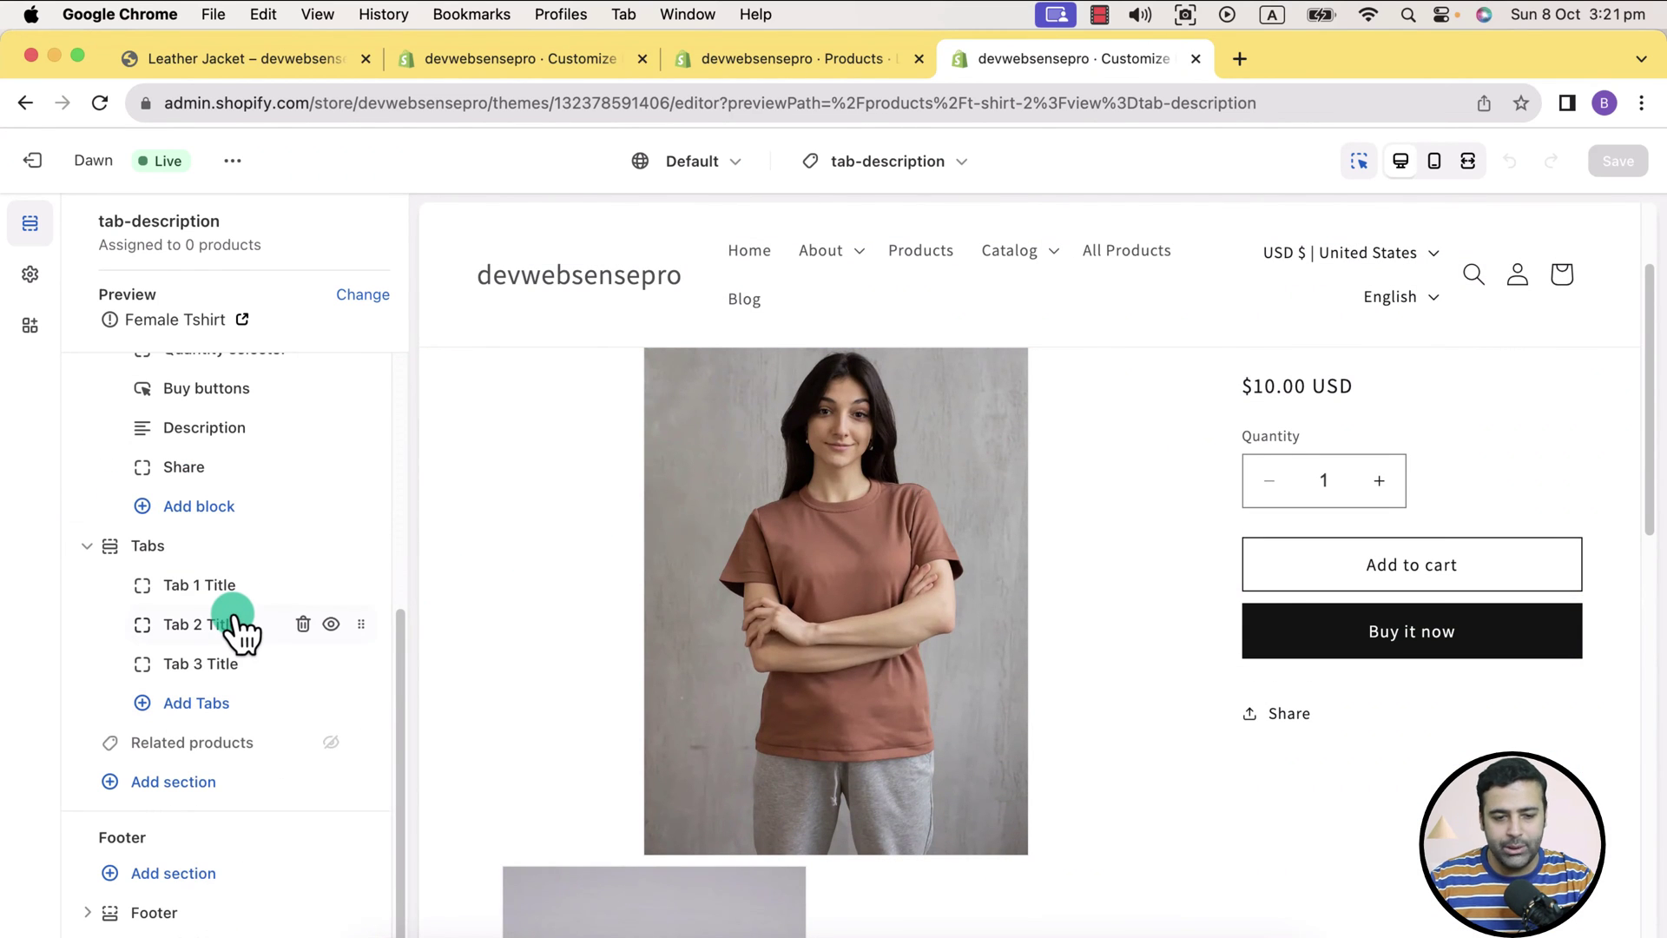
Reload the Leather Jacket product in the admin, assign it the tab-description theme template, and save the product
click(758, 59)
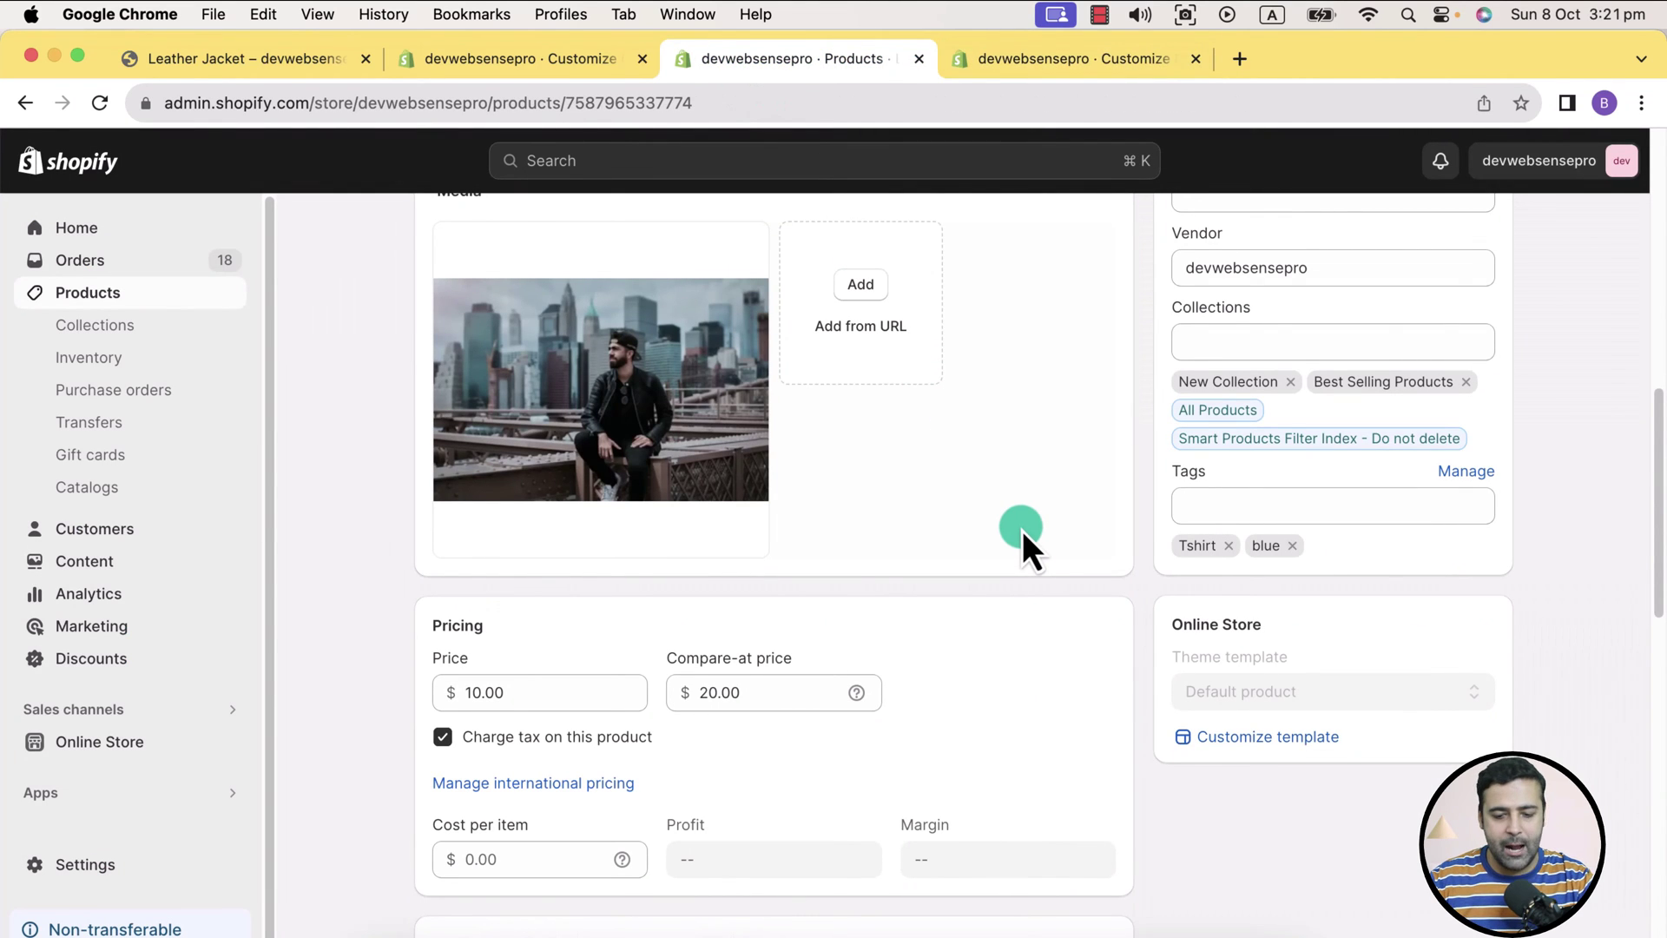
key(super+r)
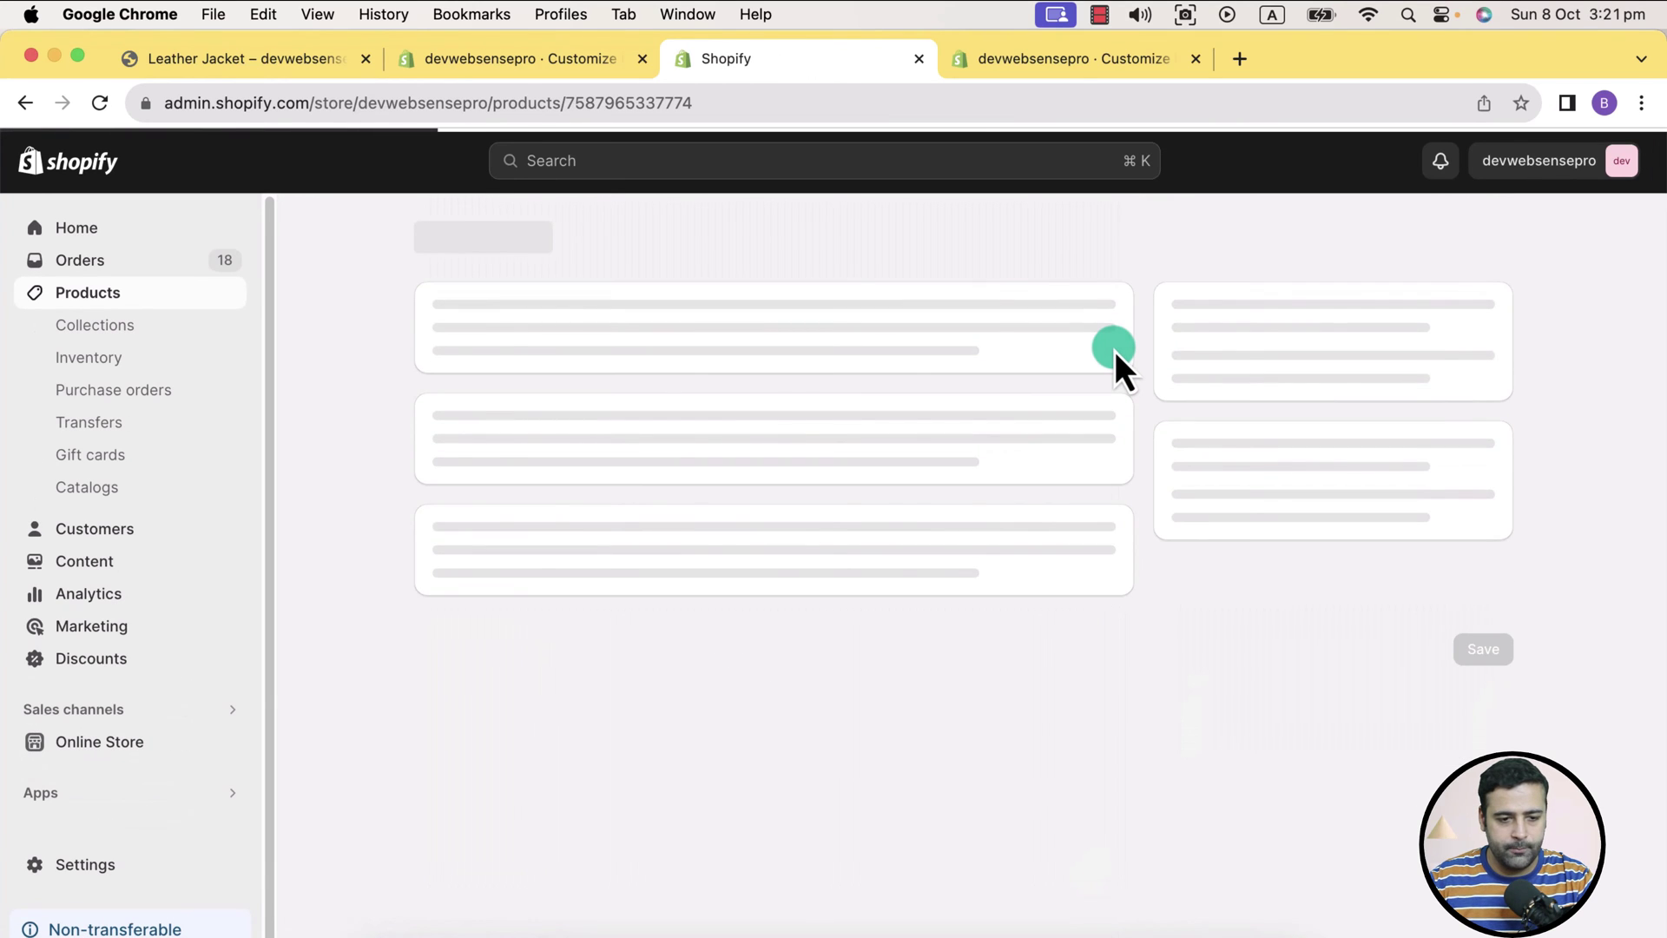
scroll(1115, 351, down, 15)
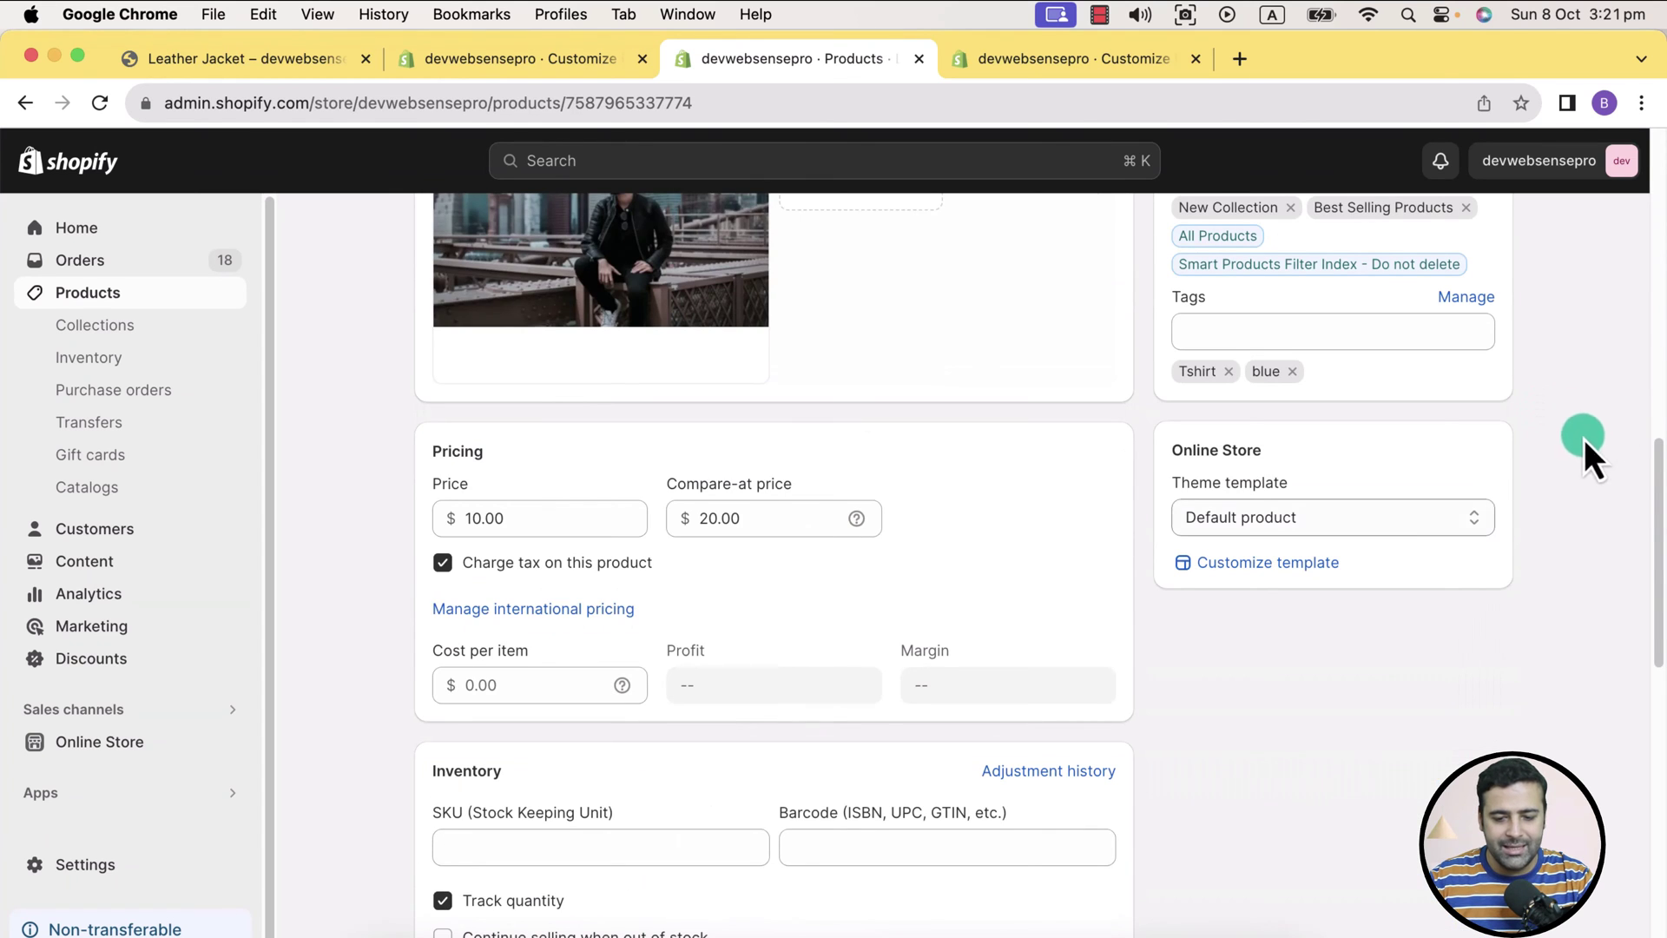
click(1450, 528)
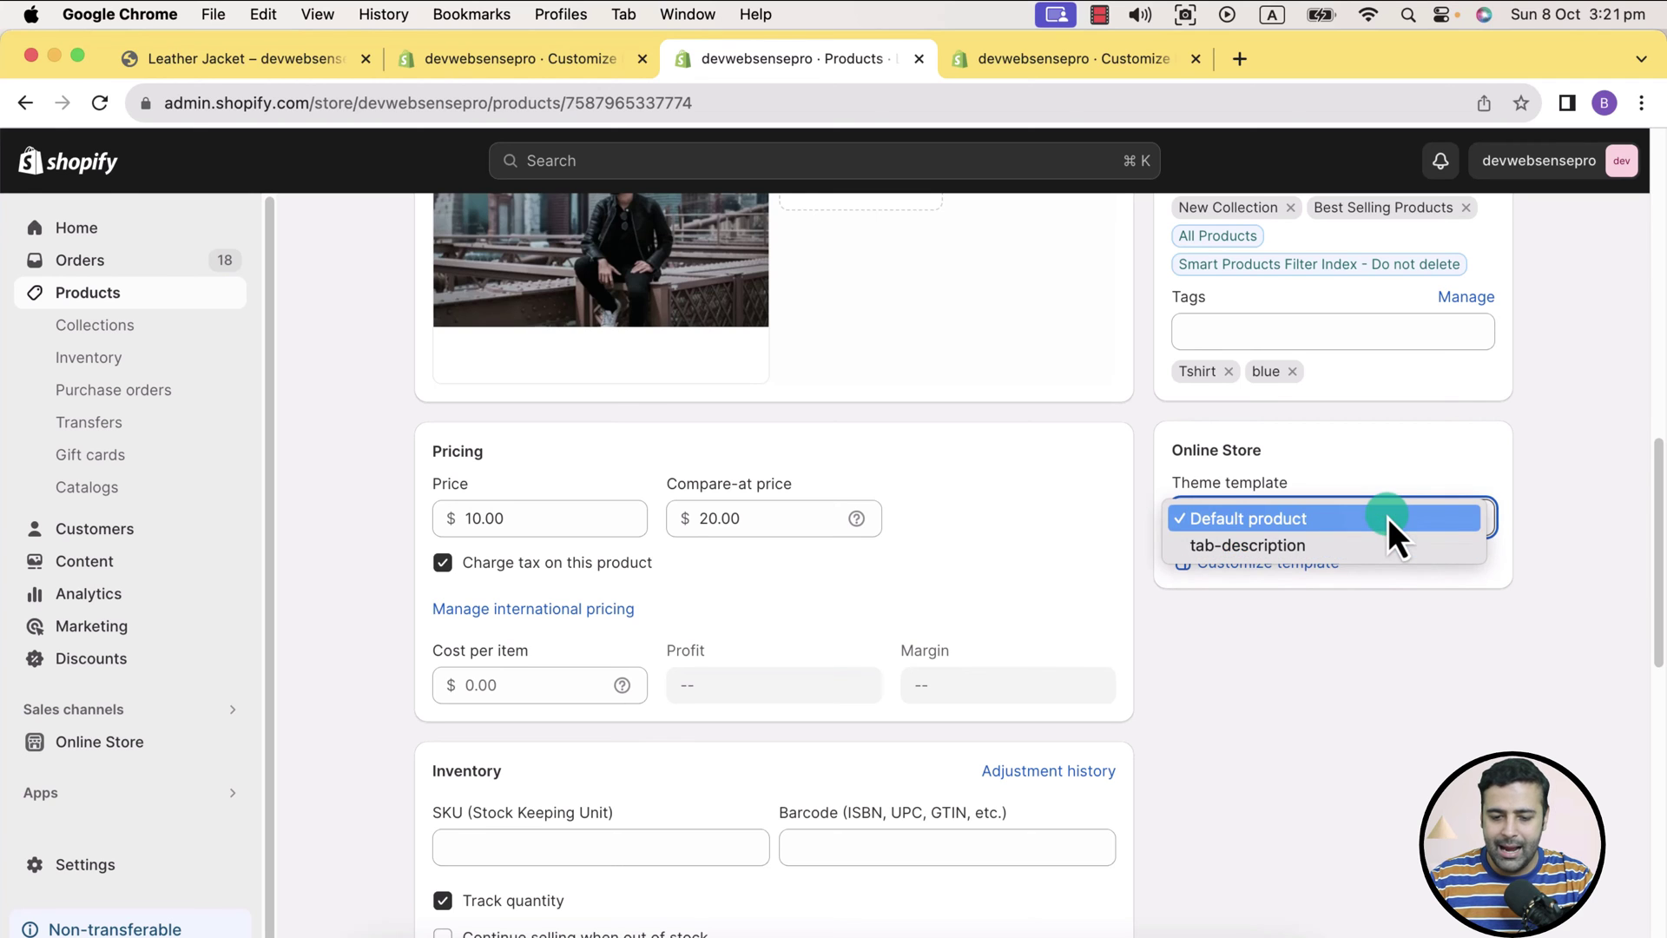
key(Down)
click(1306, 554)
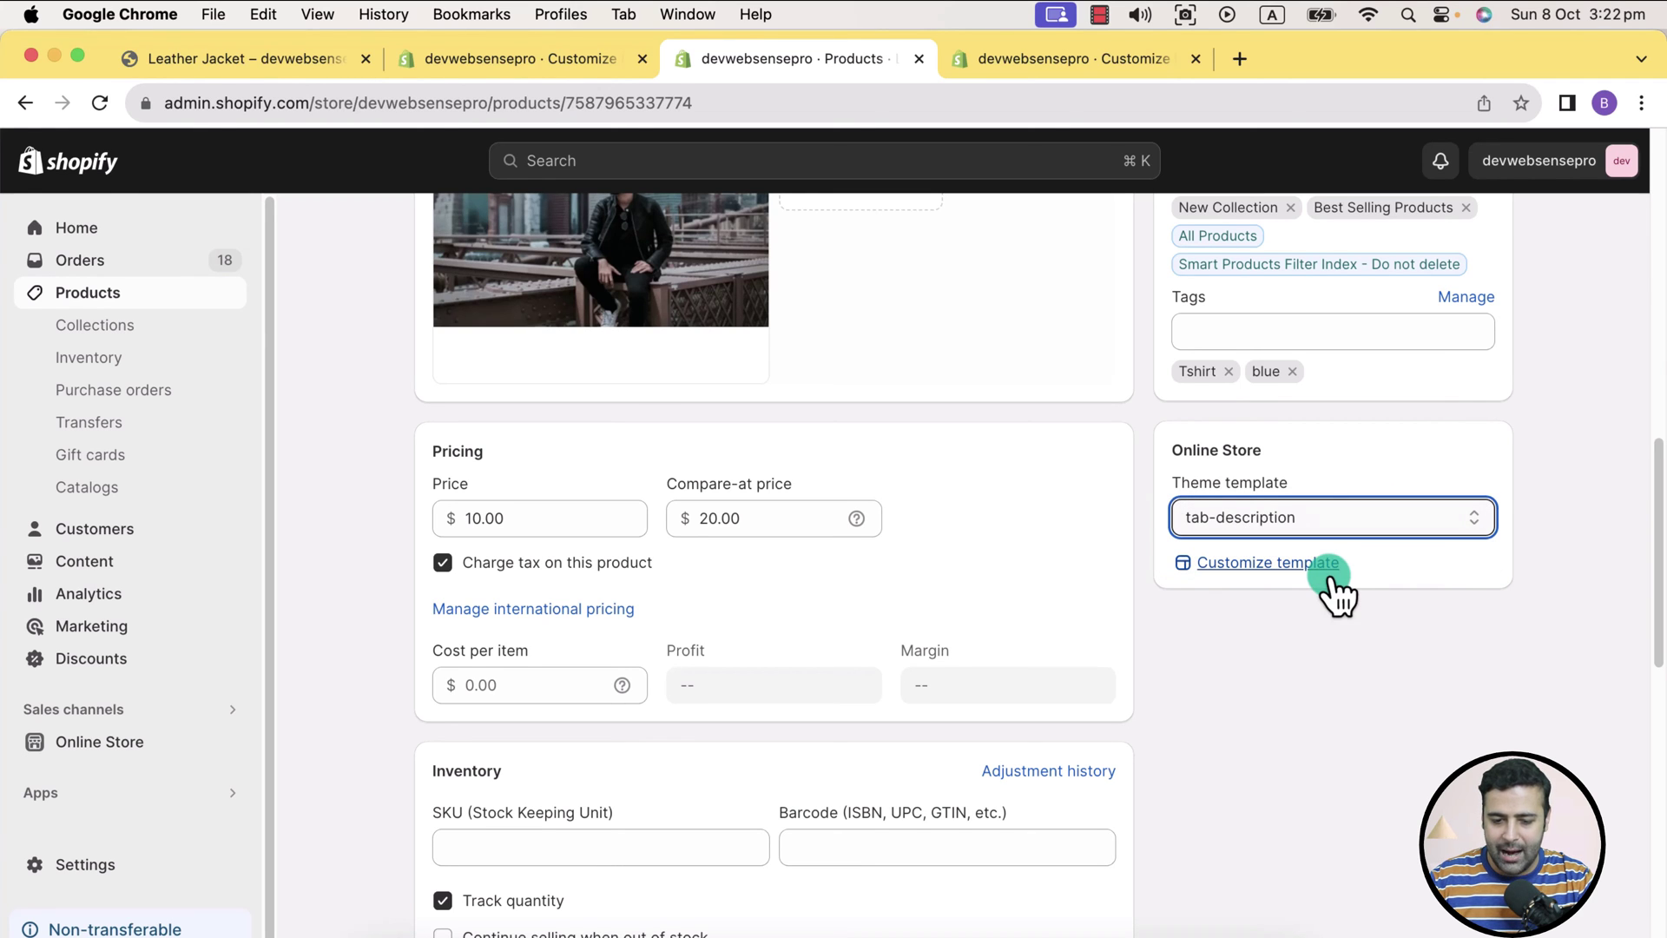
click(1473, 161)
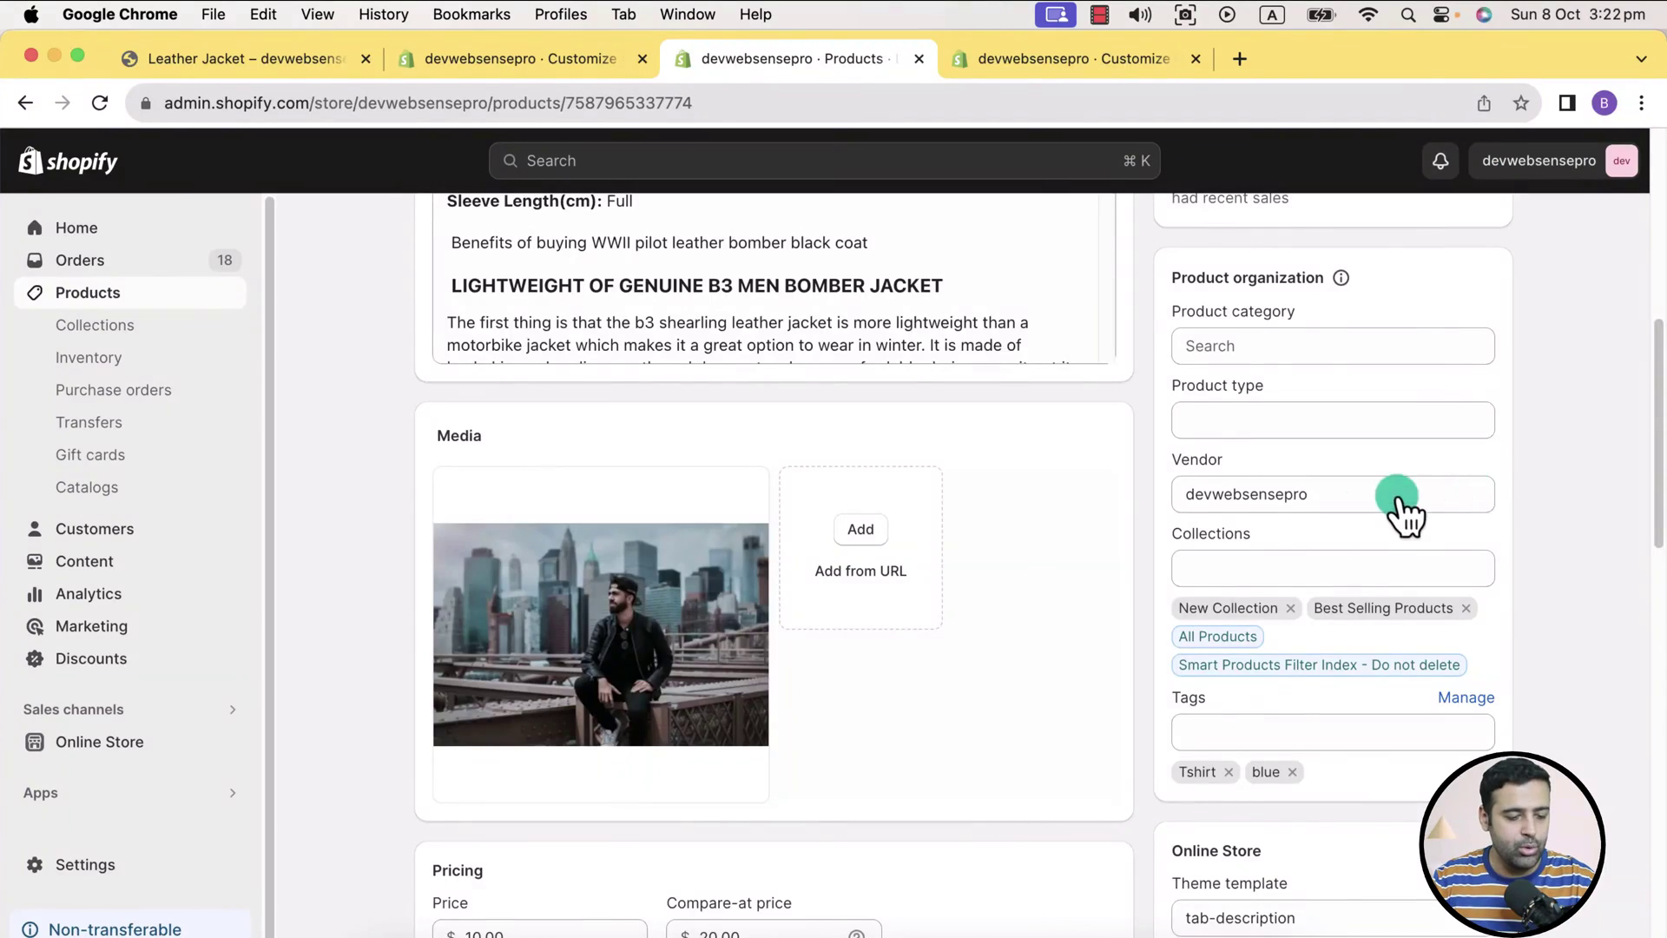
scroll(1395, 506, down, 5)
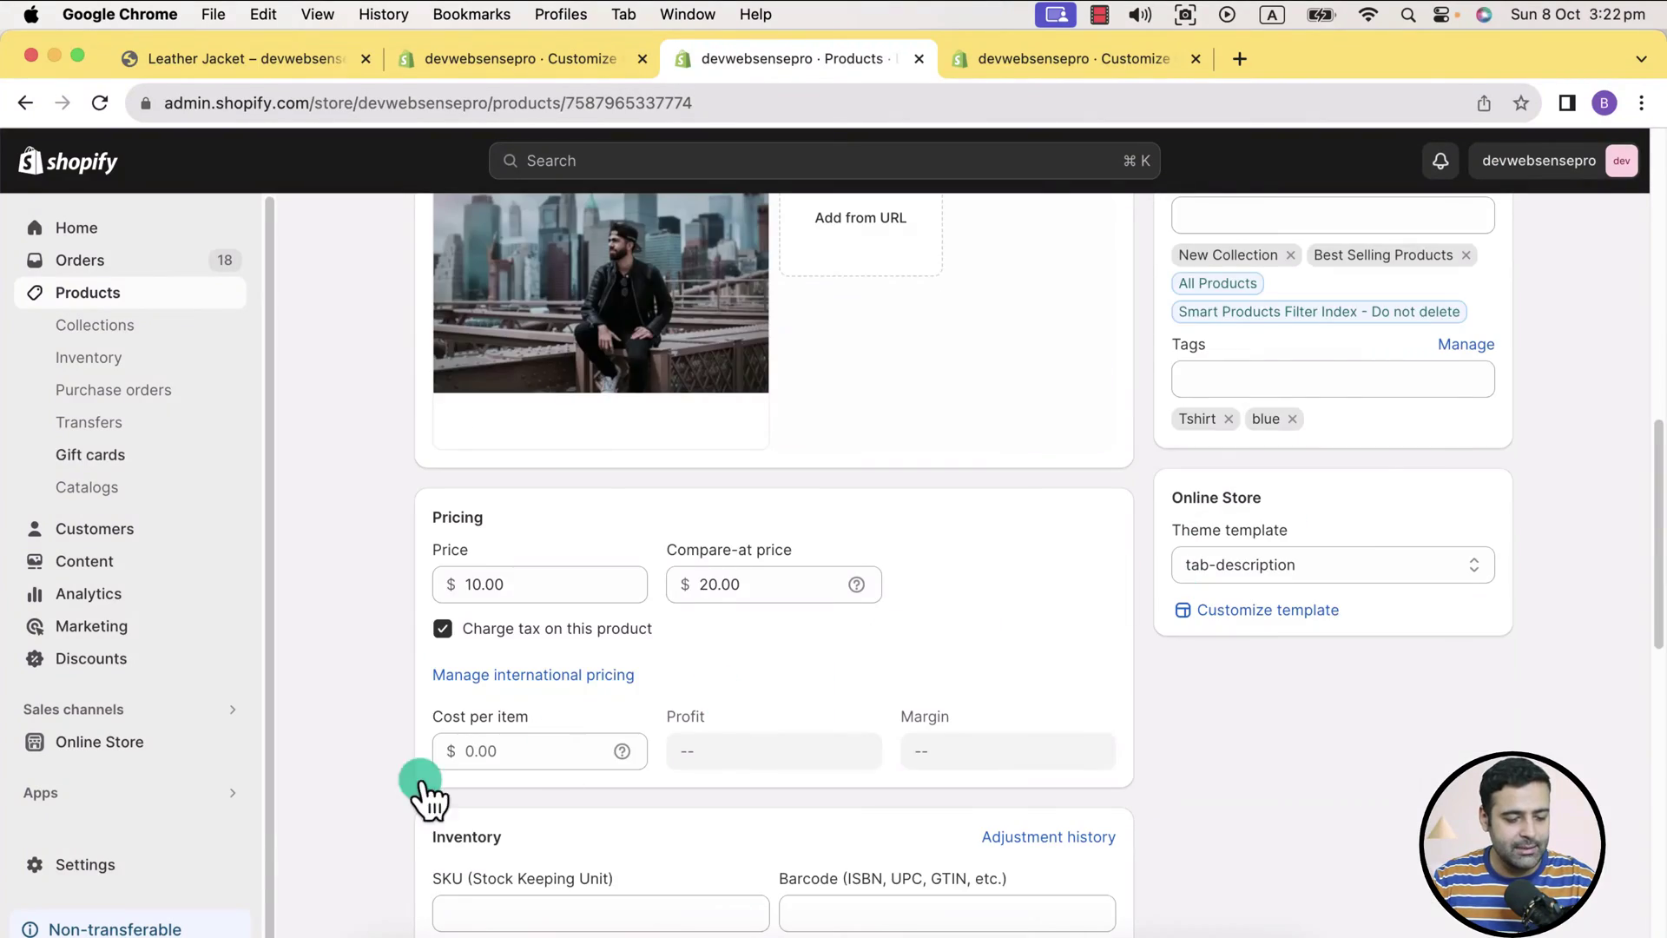
Open the product metafield definitions in the store's custom data settings and look through the existing definitions
click(104, 871)
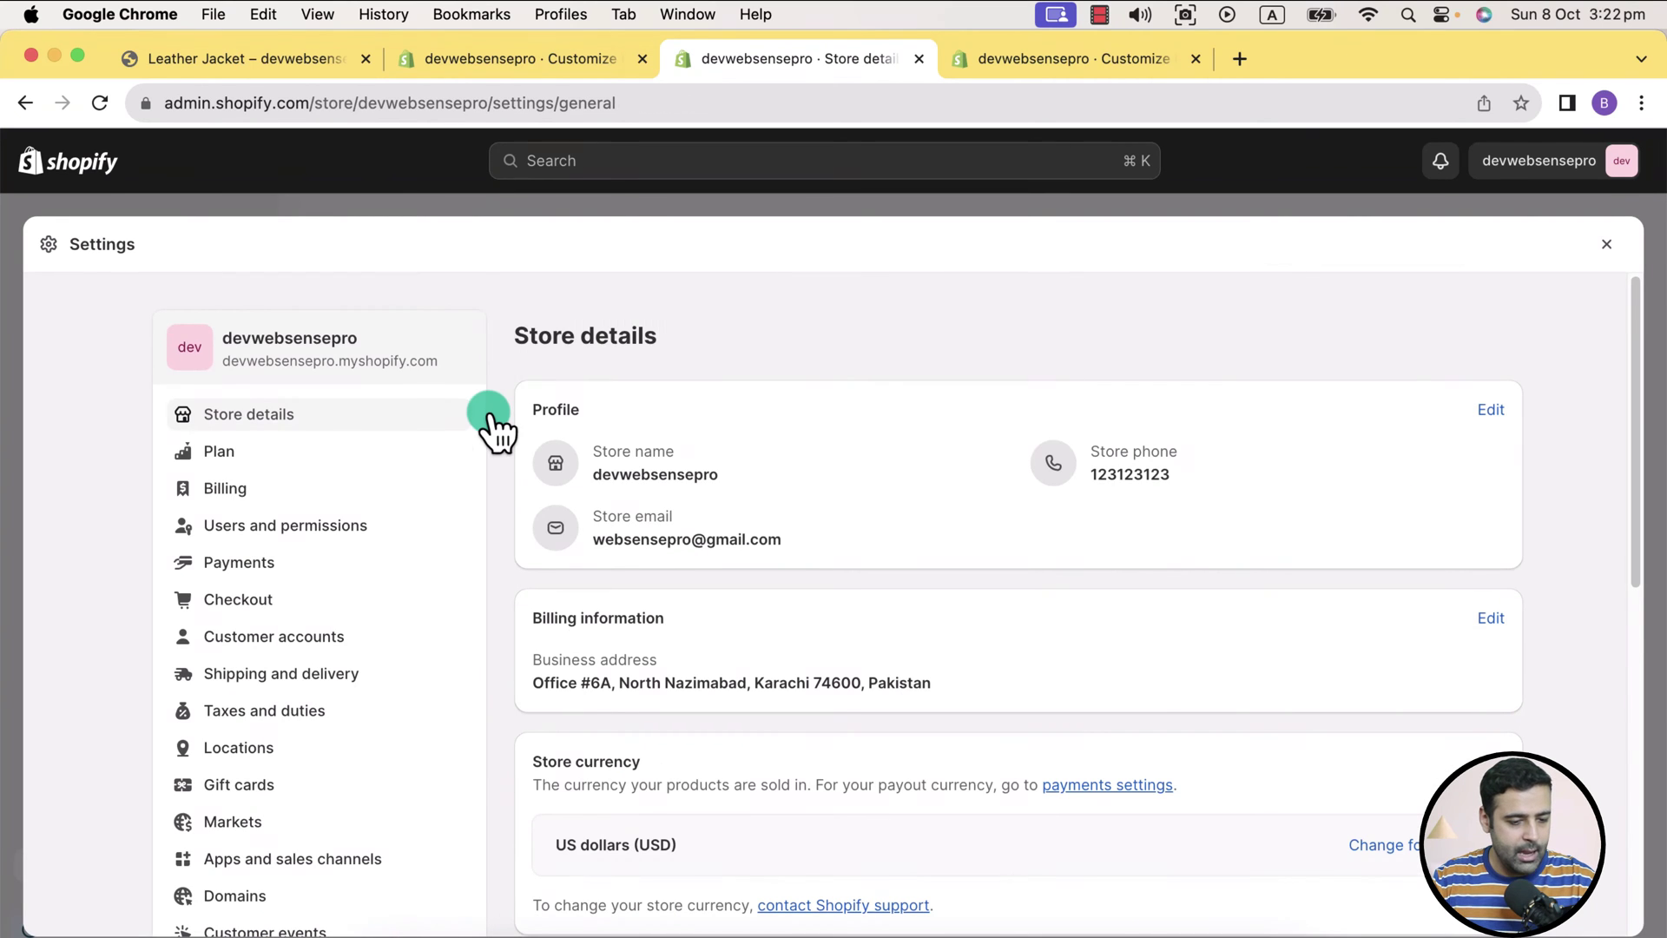
scroll(493, 419, down, 3)
scroll(493, 419, down, 4)
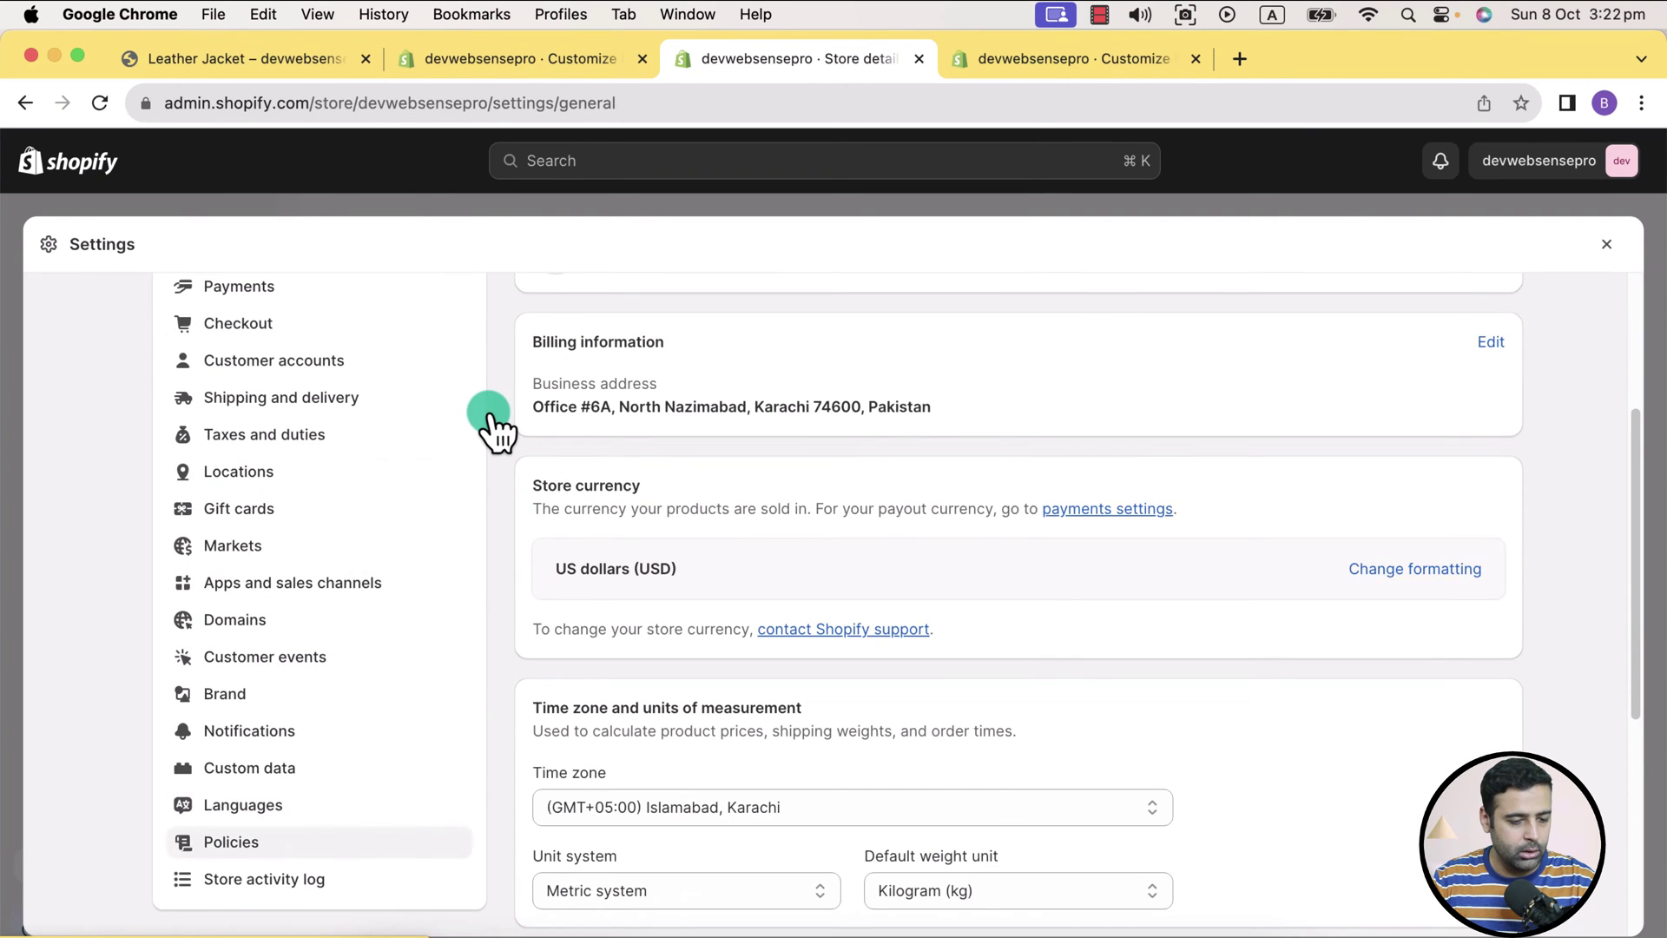
click(294, 773)
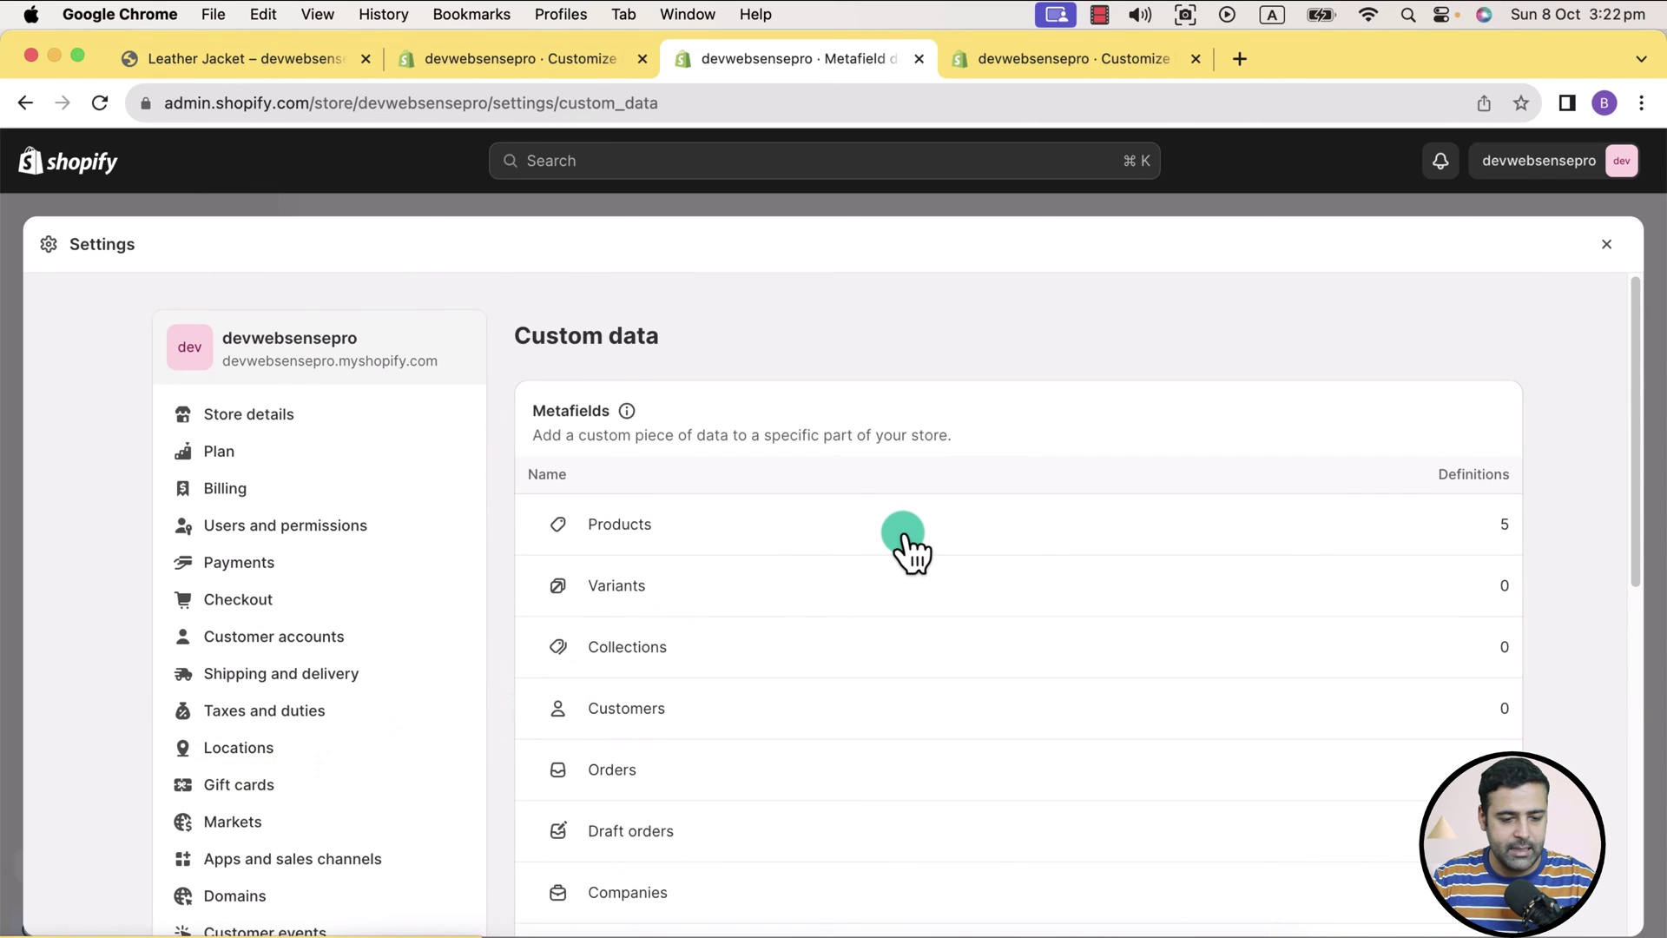
click(904, 535)
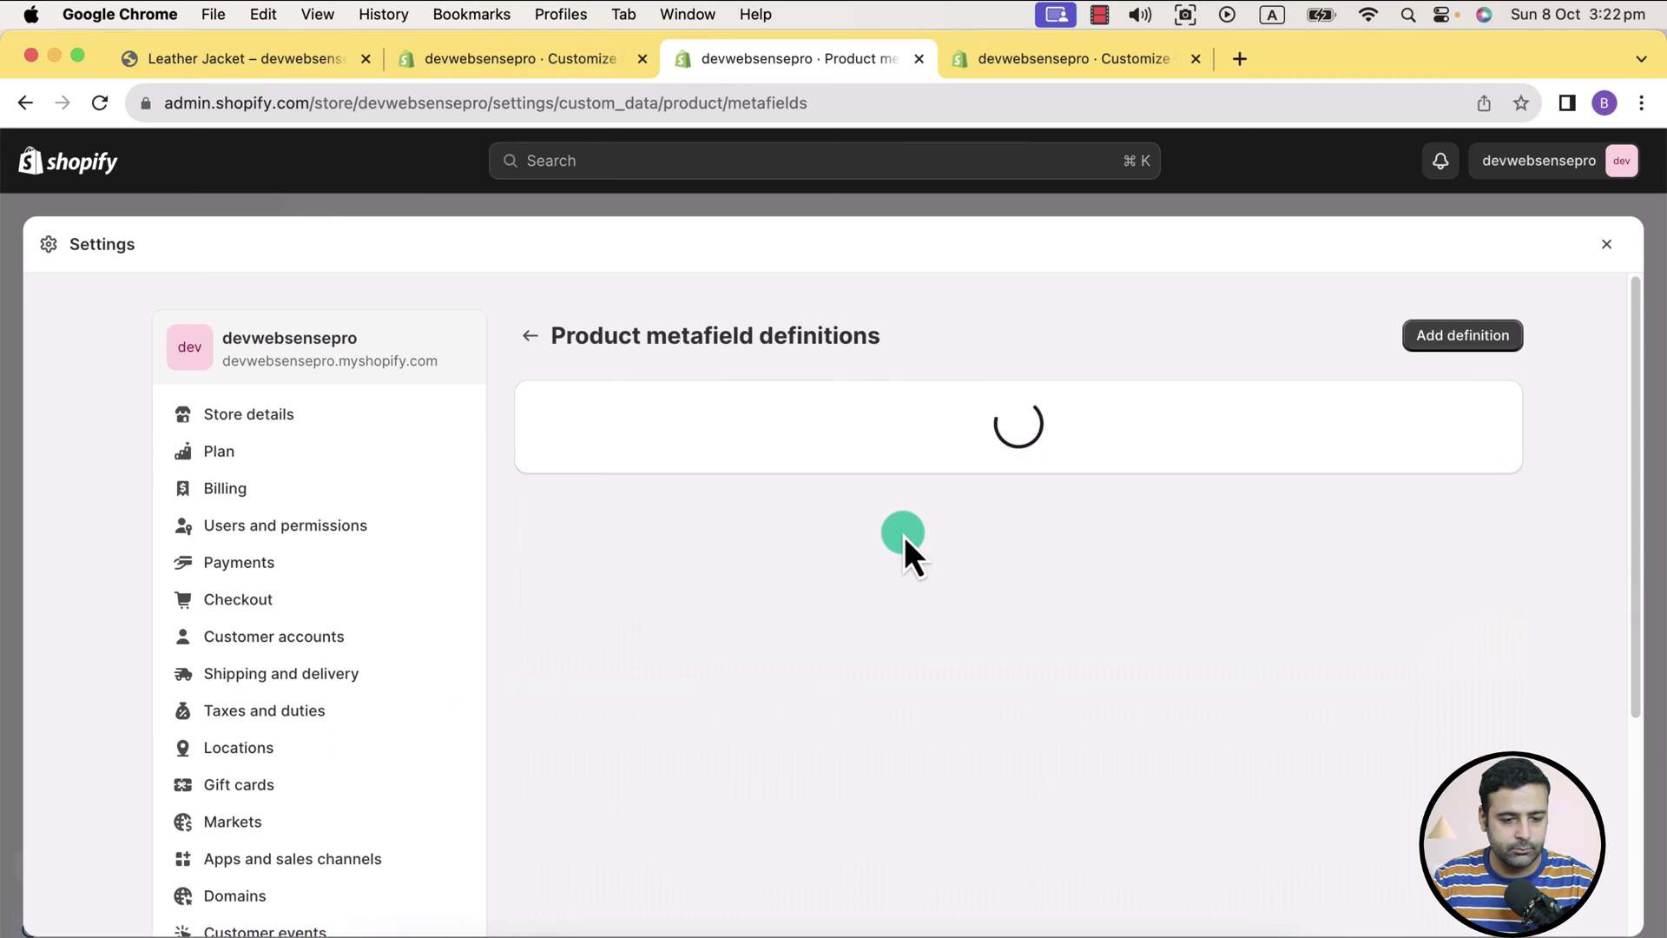
scroll(921, 538, down, 4)
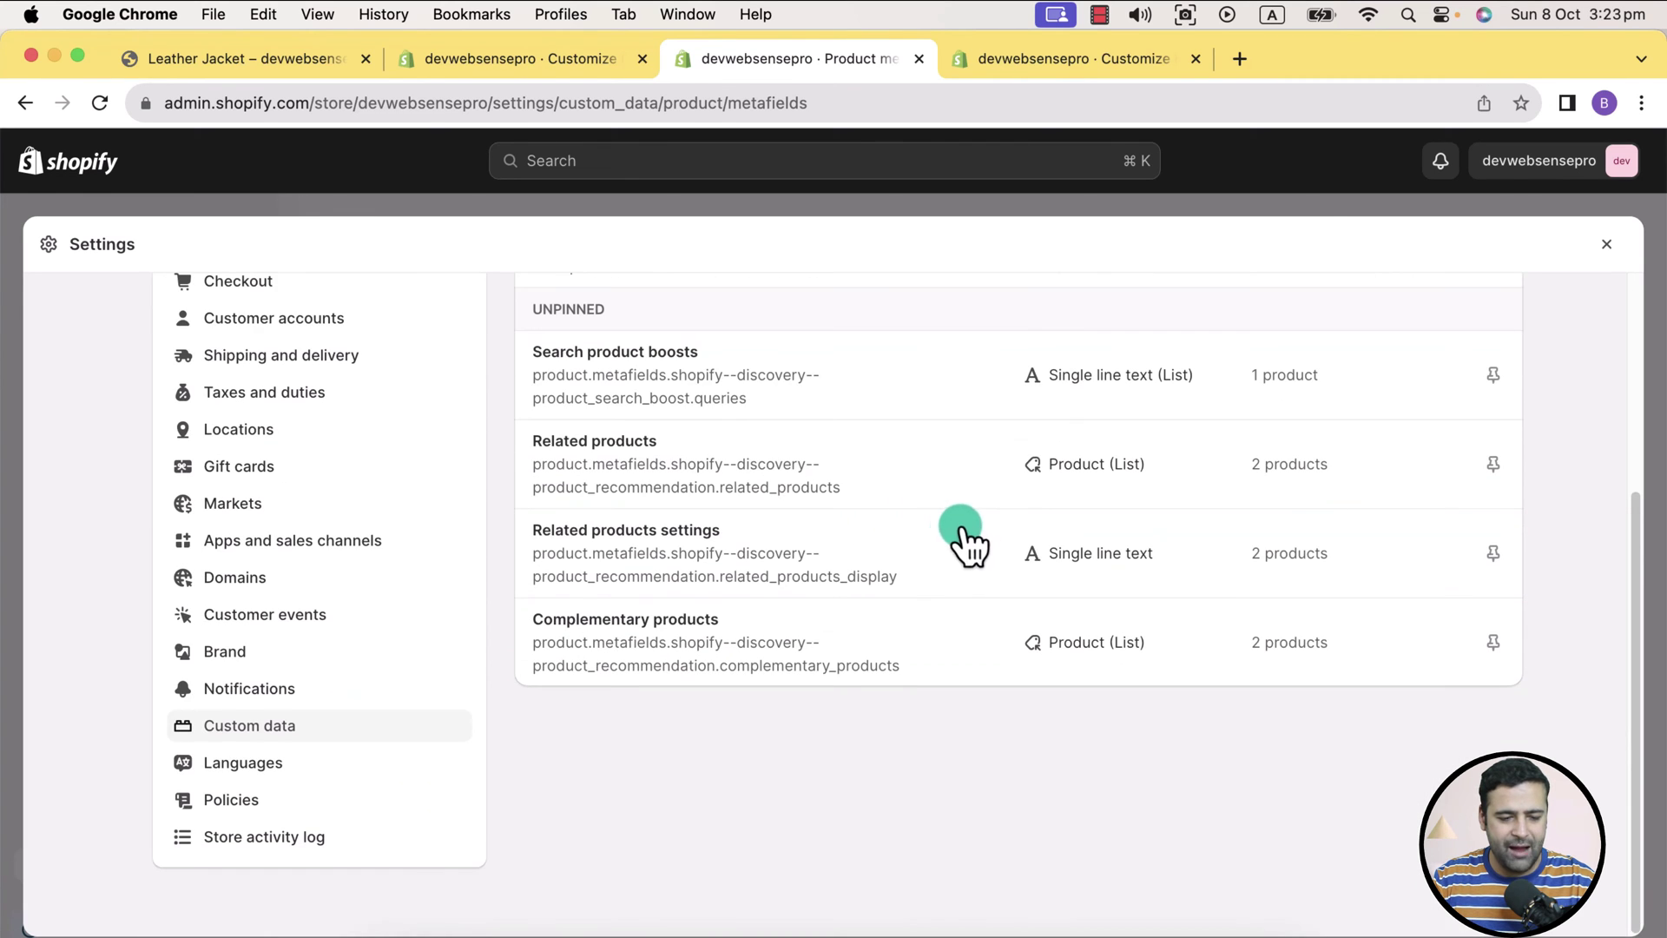
scroll(1043, 532, up, 2)
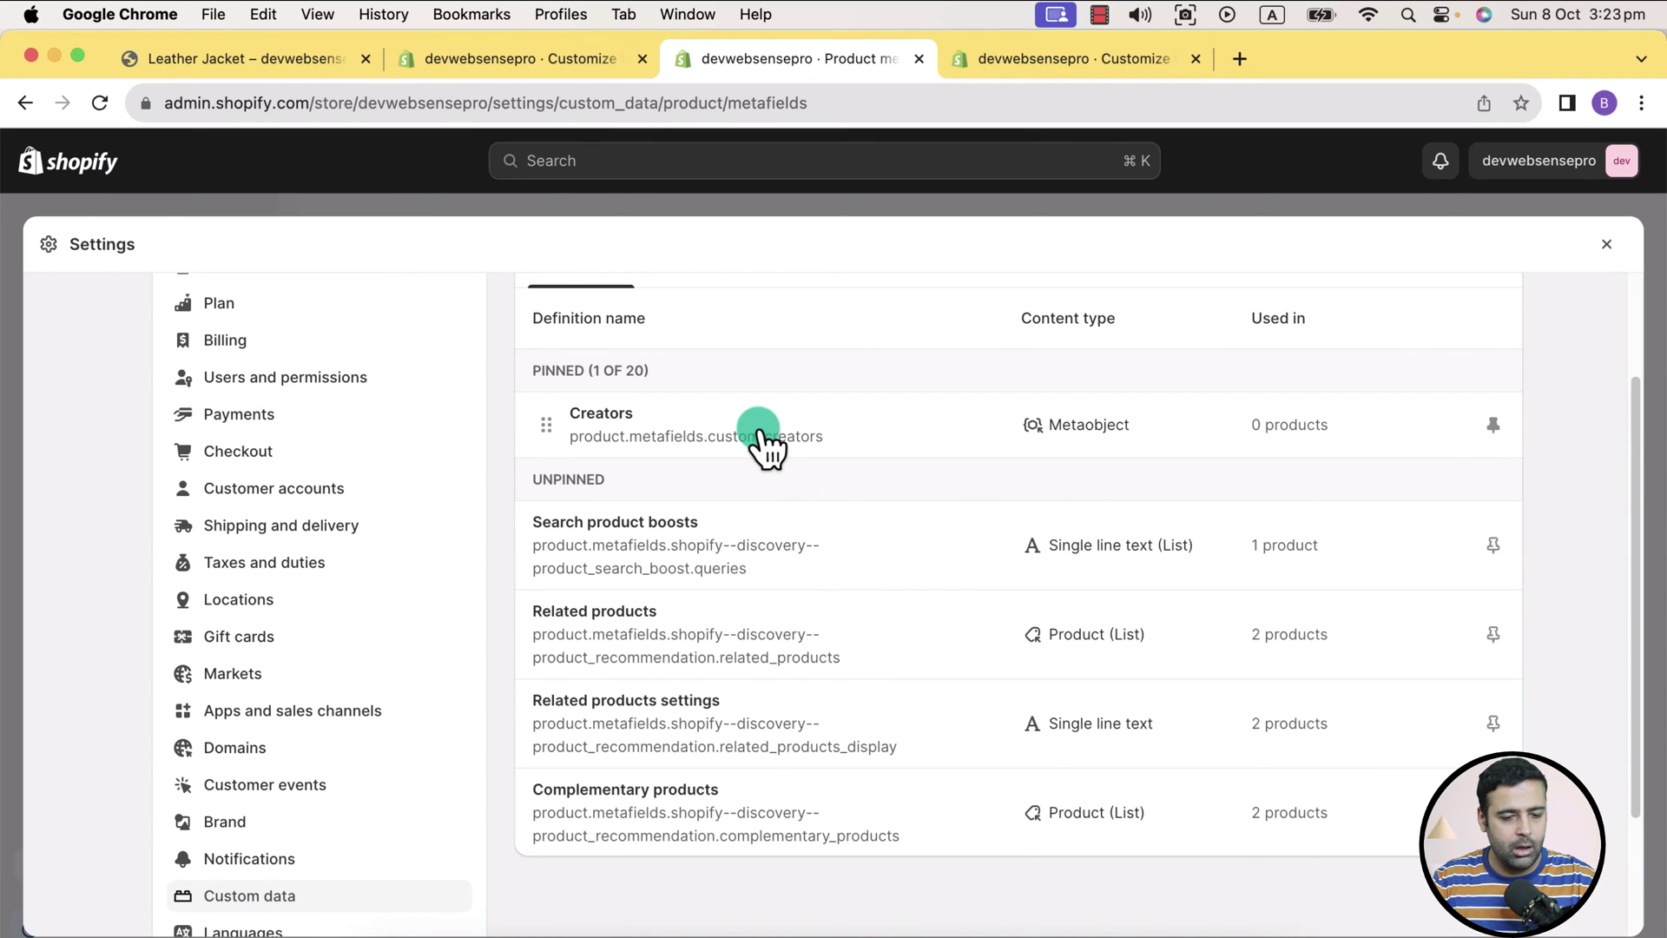
scroll(625, 482, up, 1)
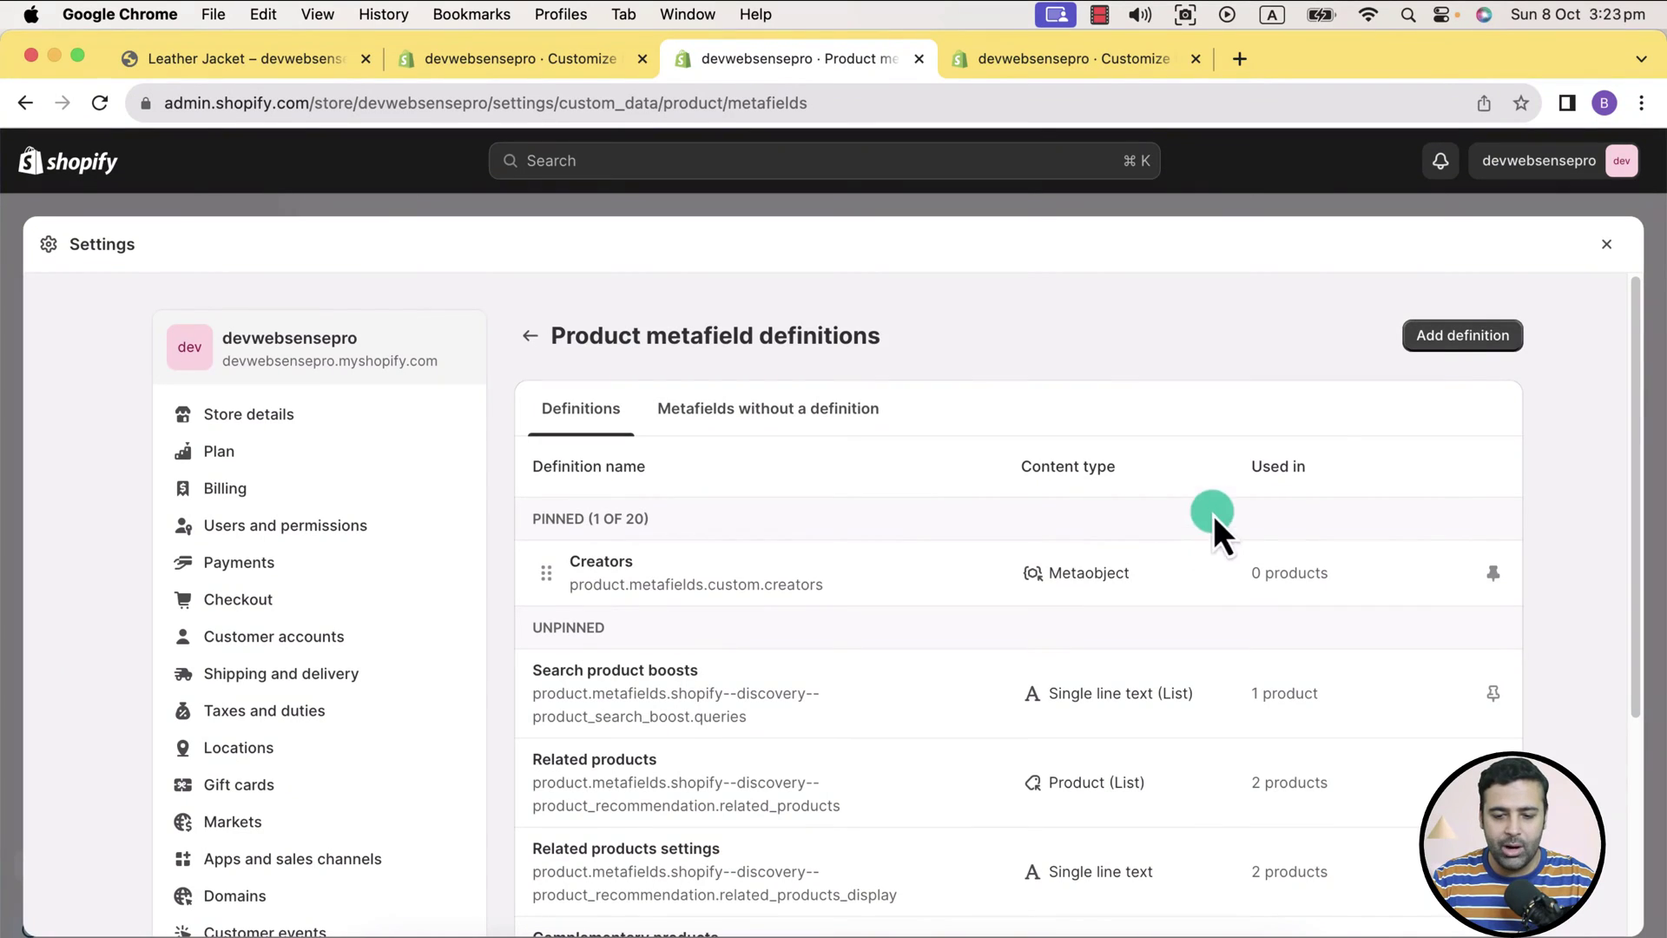
Add and save a product metafield definition named Tab 1 Title with the Single line text type
click(1450, 340)
click(785, 444)
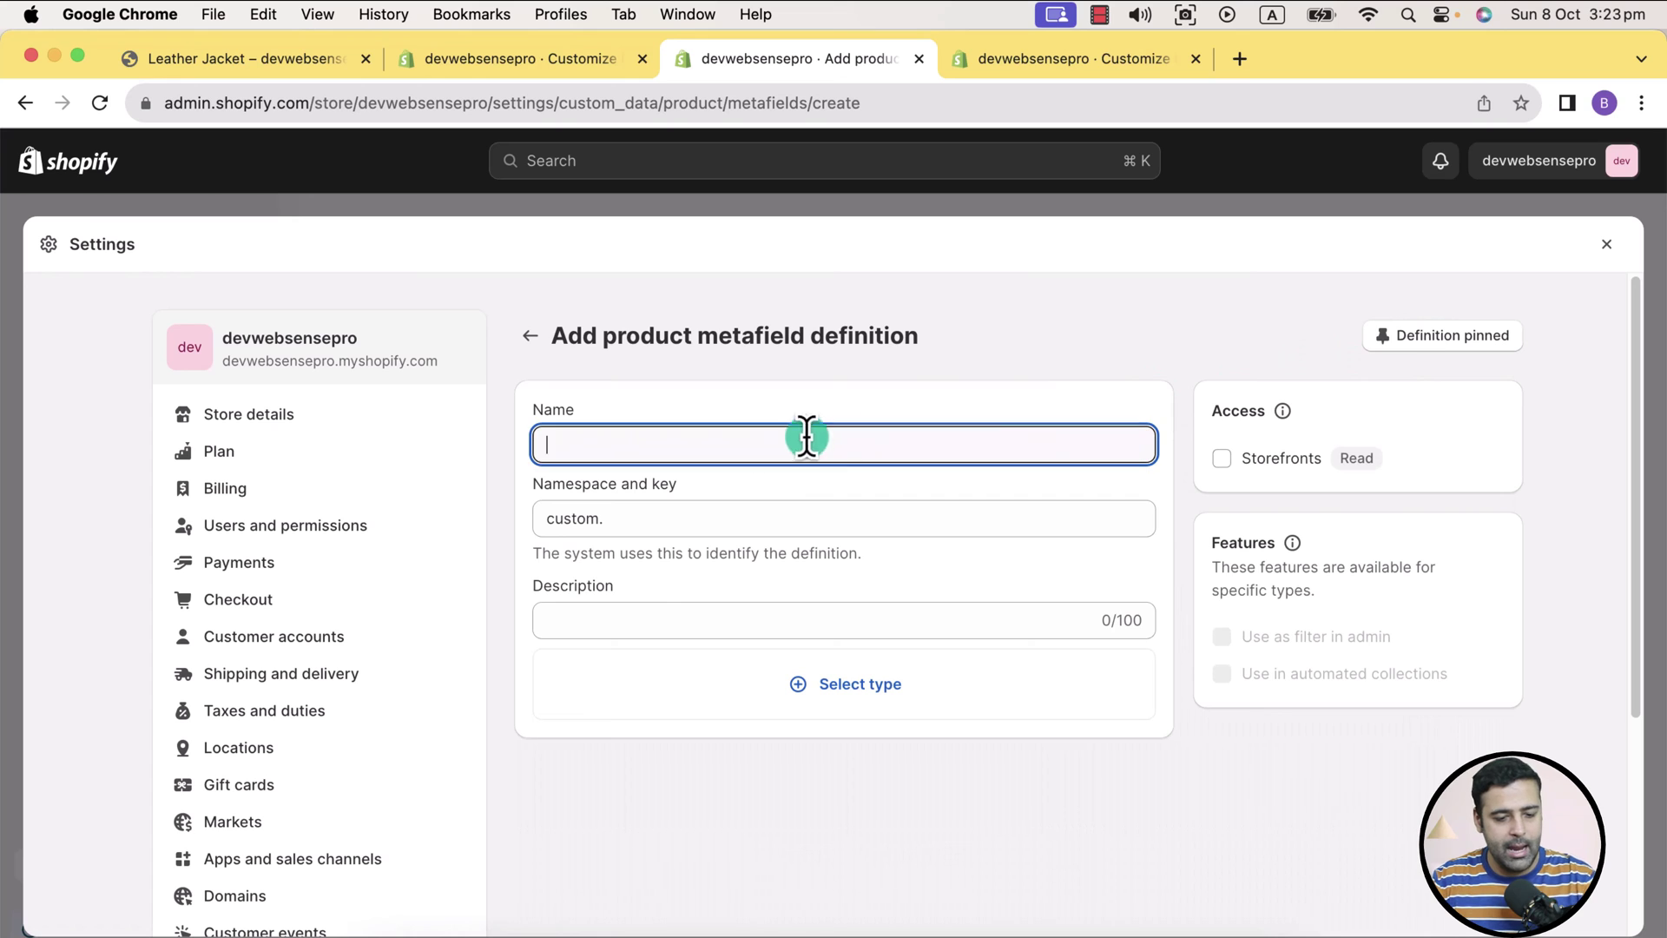
text(T)
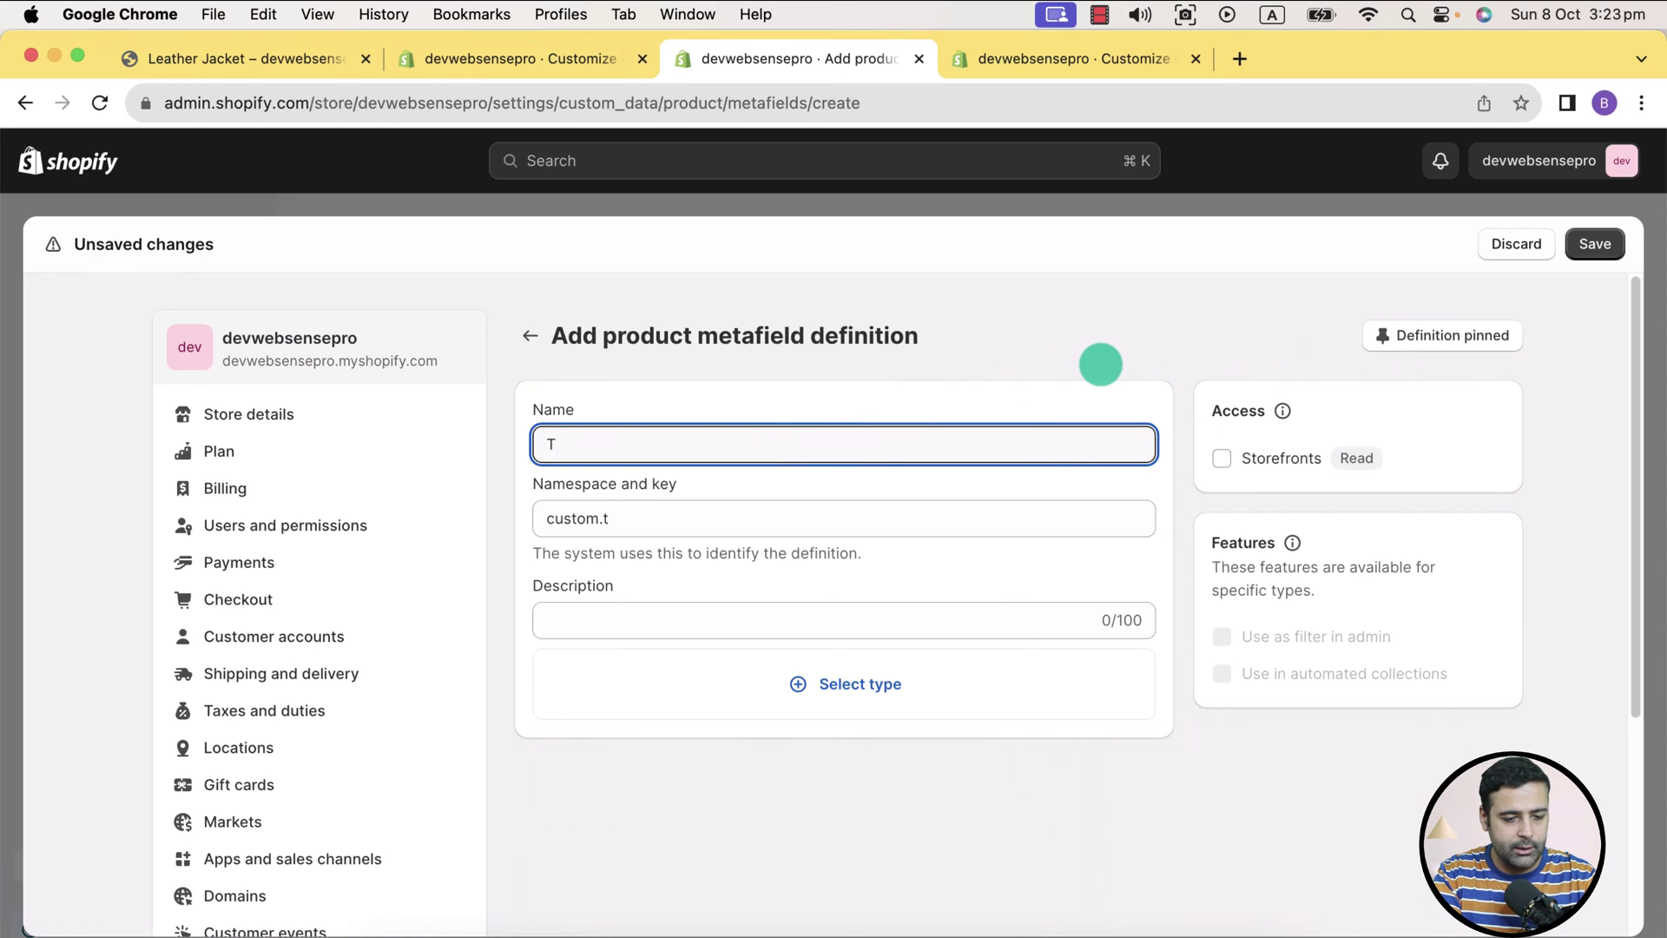
text(ab)
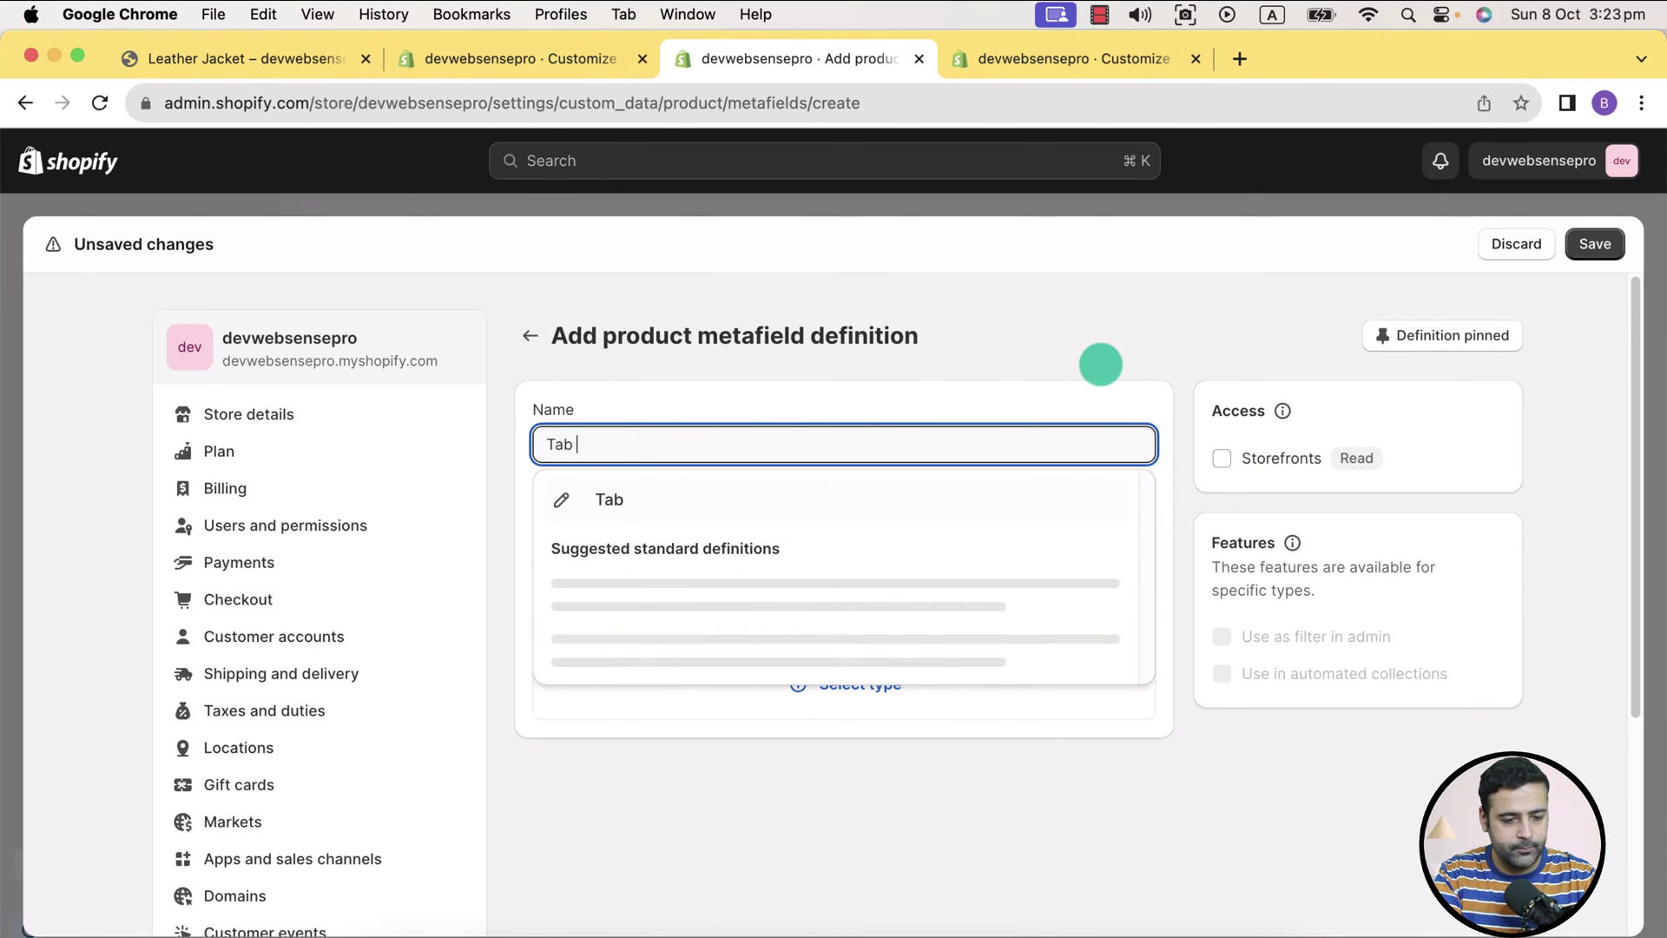
text( 1 Title)
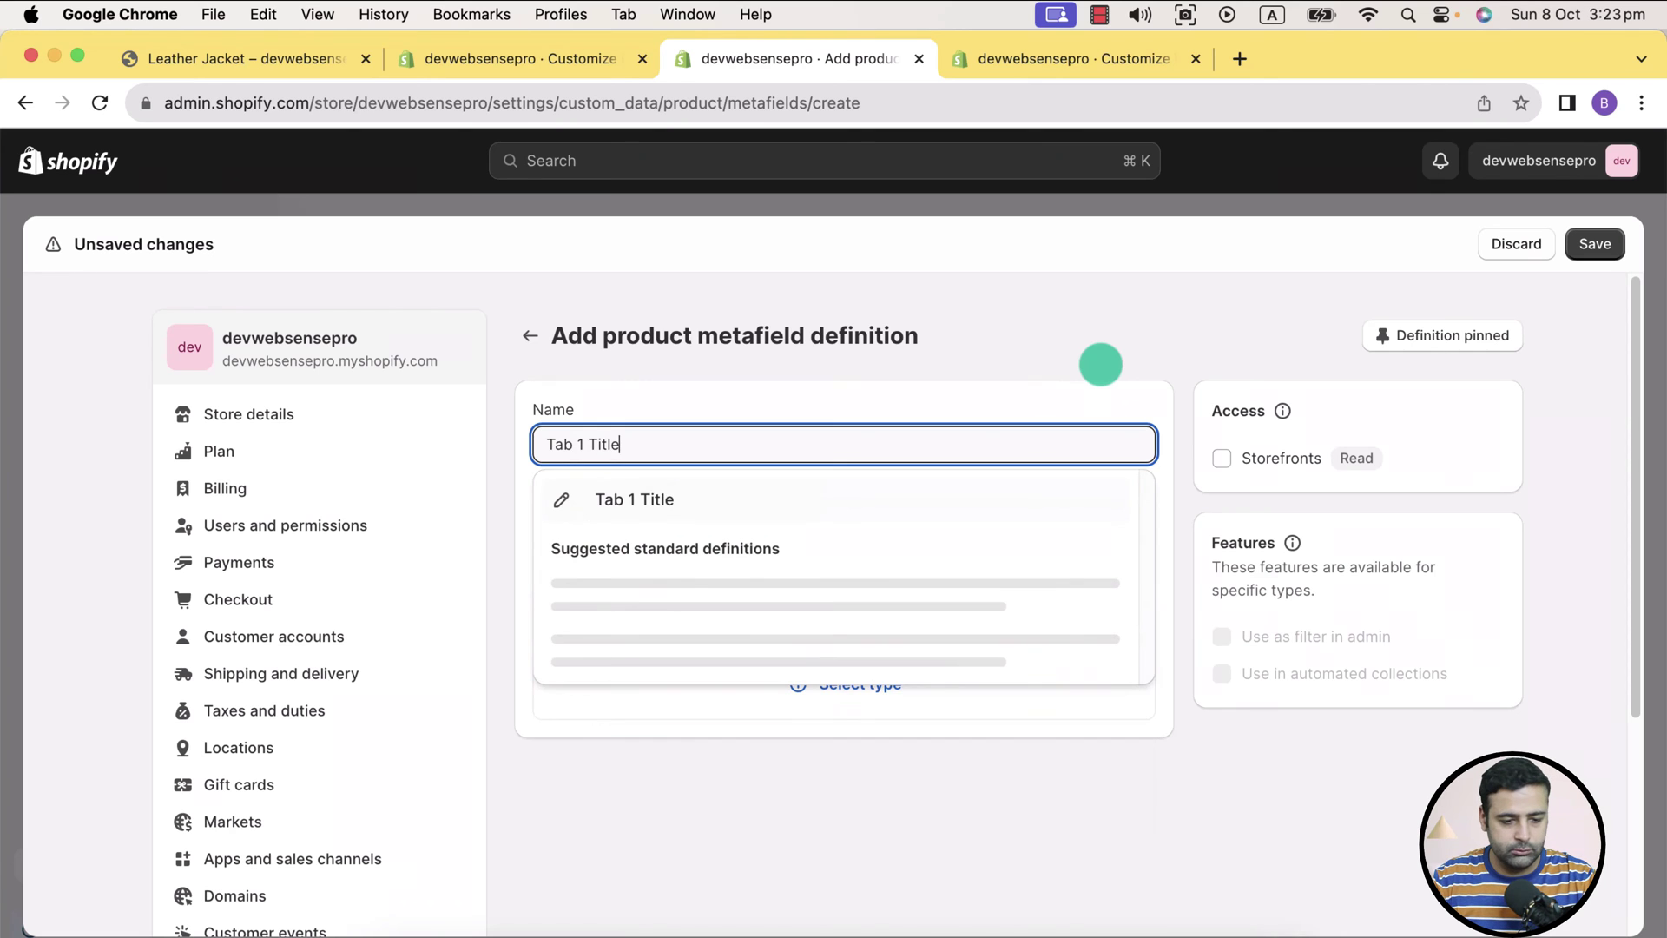
click(1051, 354)
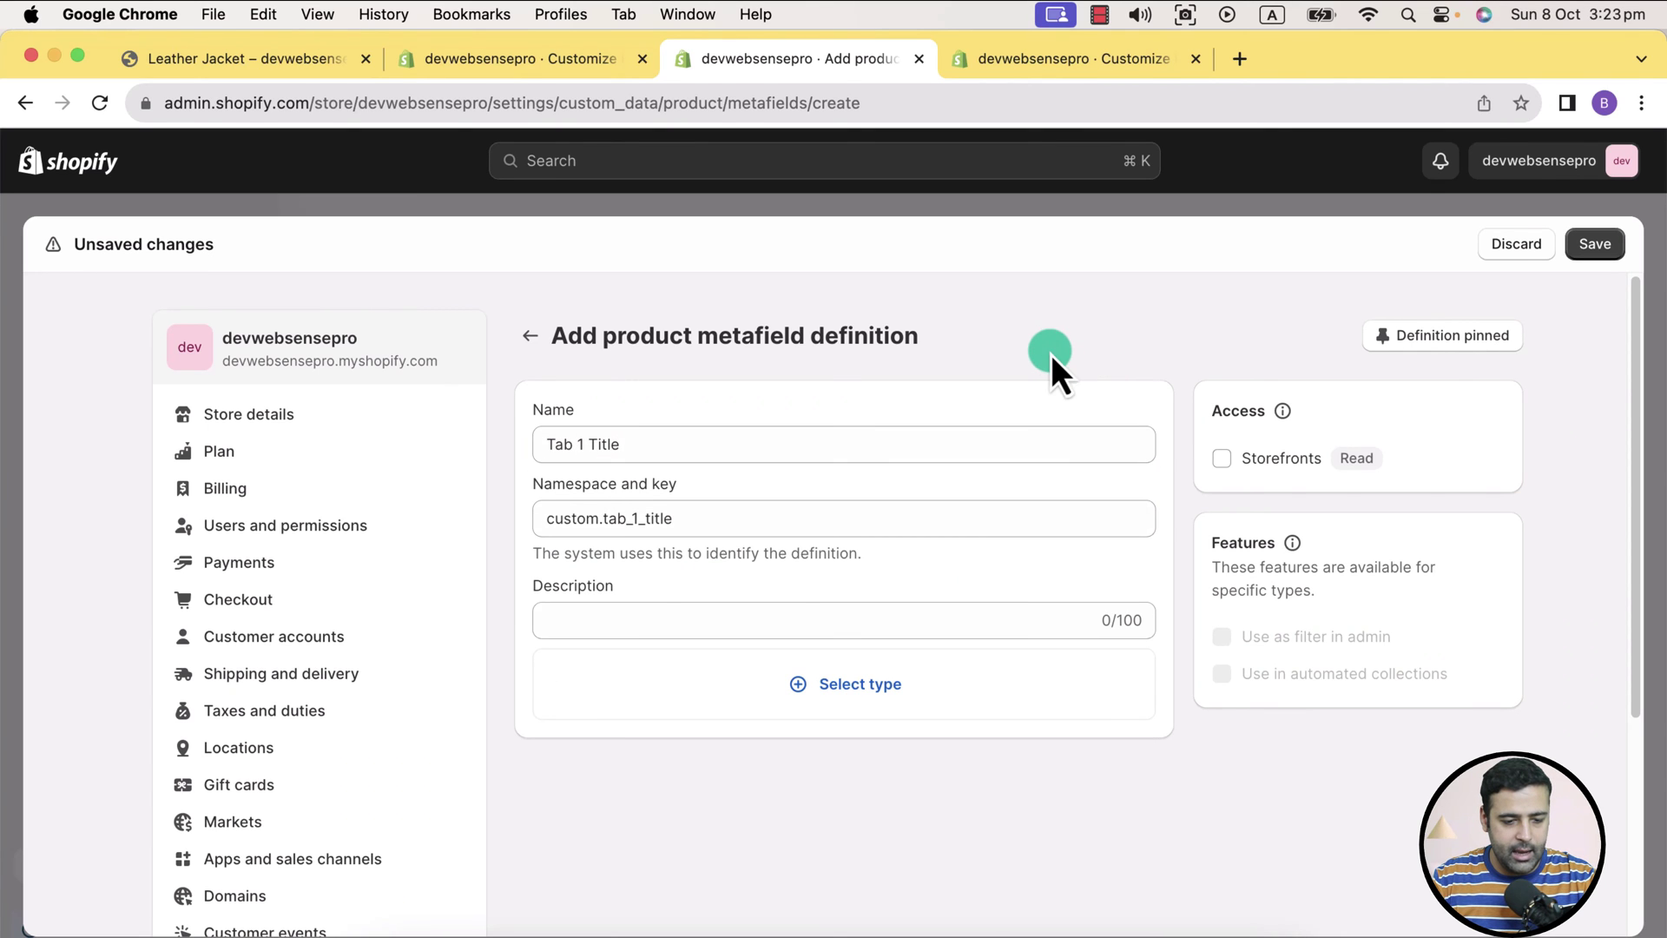
click(877, 686)
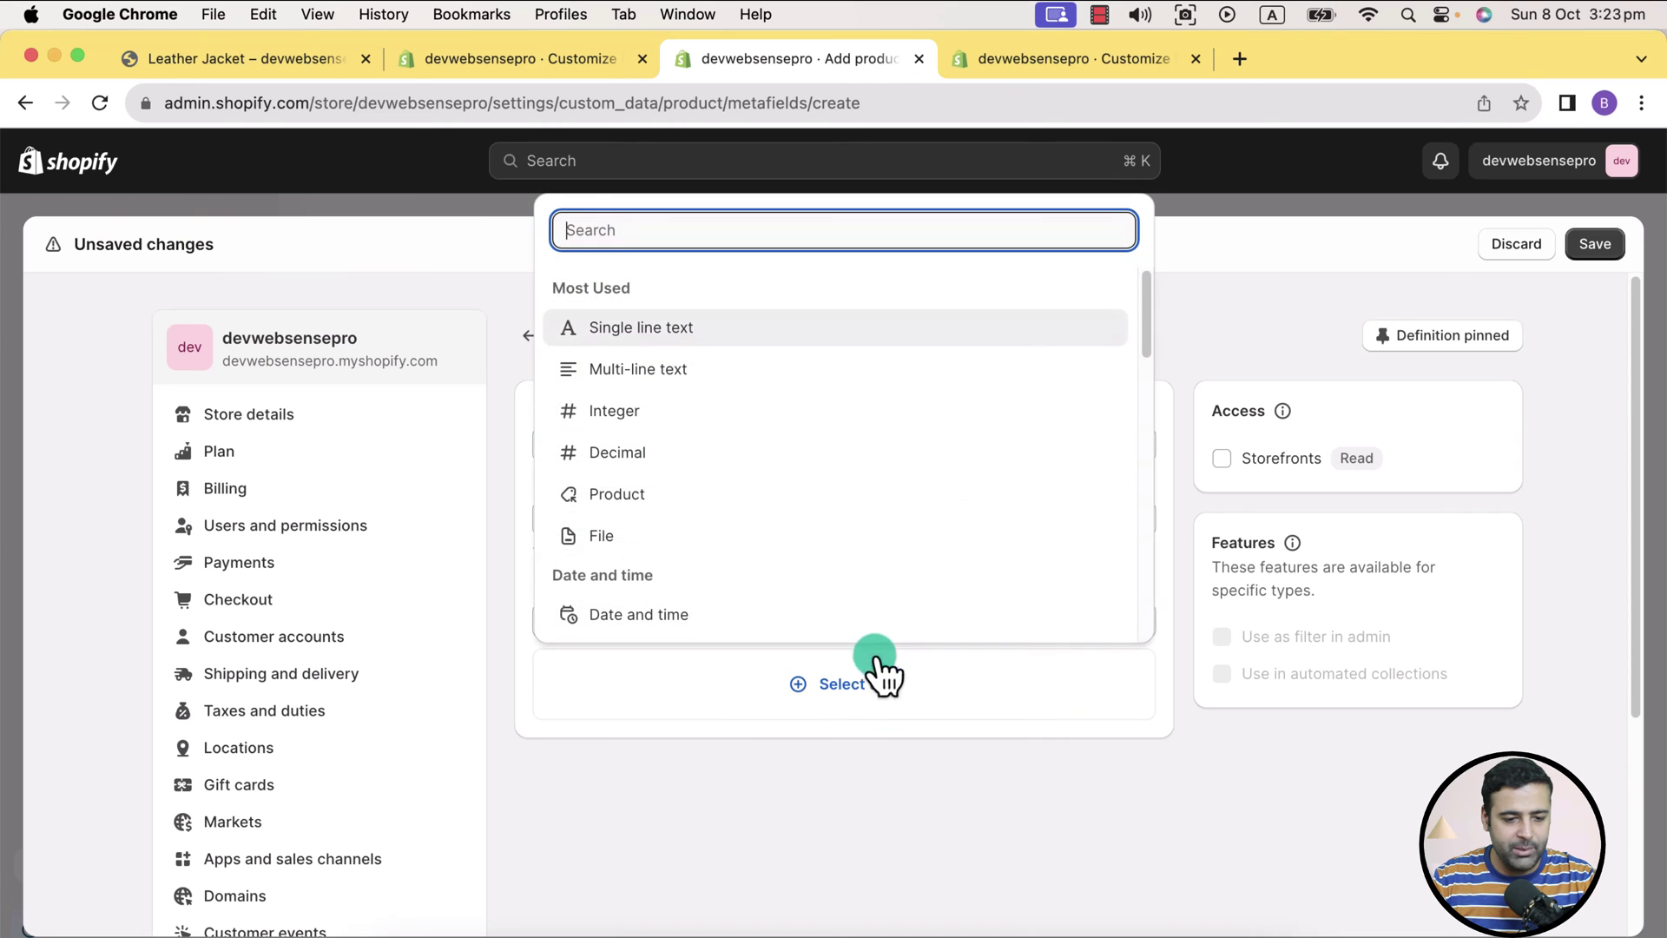
click(869, 328)
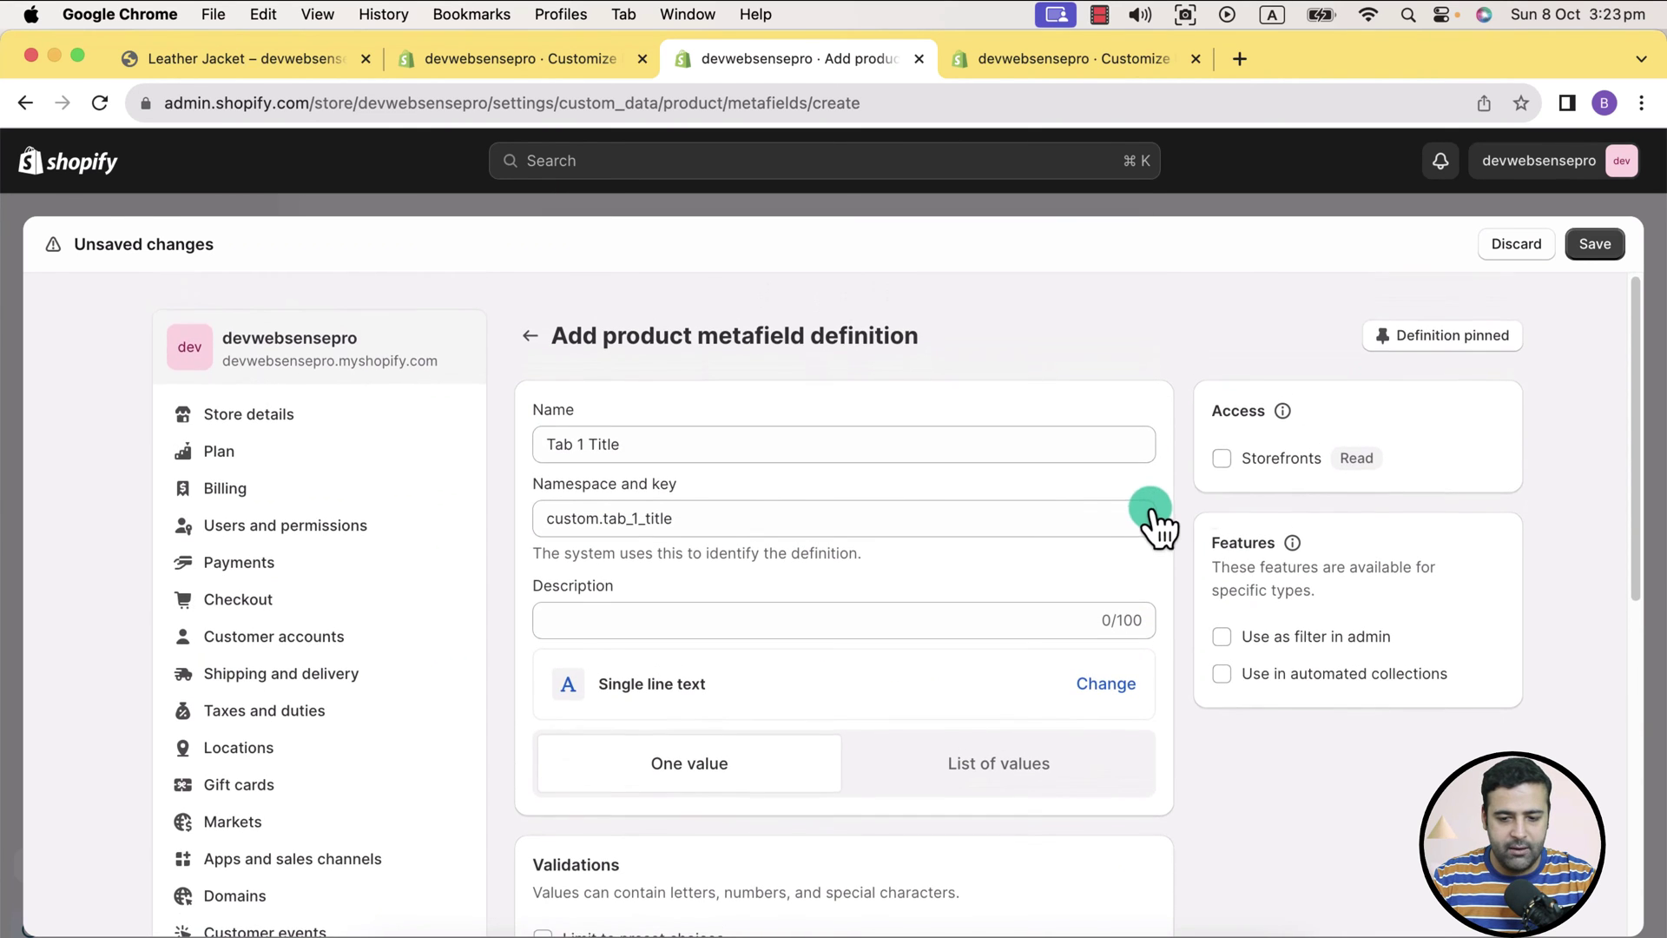
click(1596, 245)
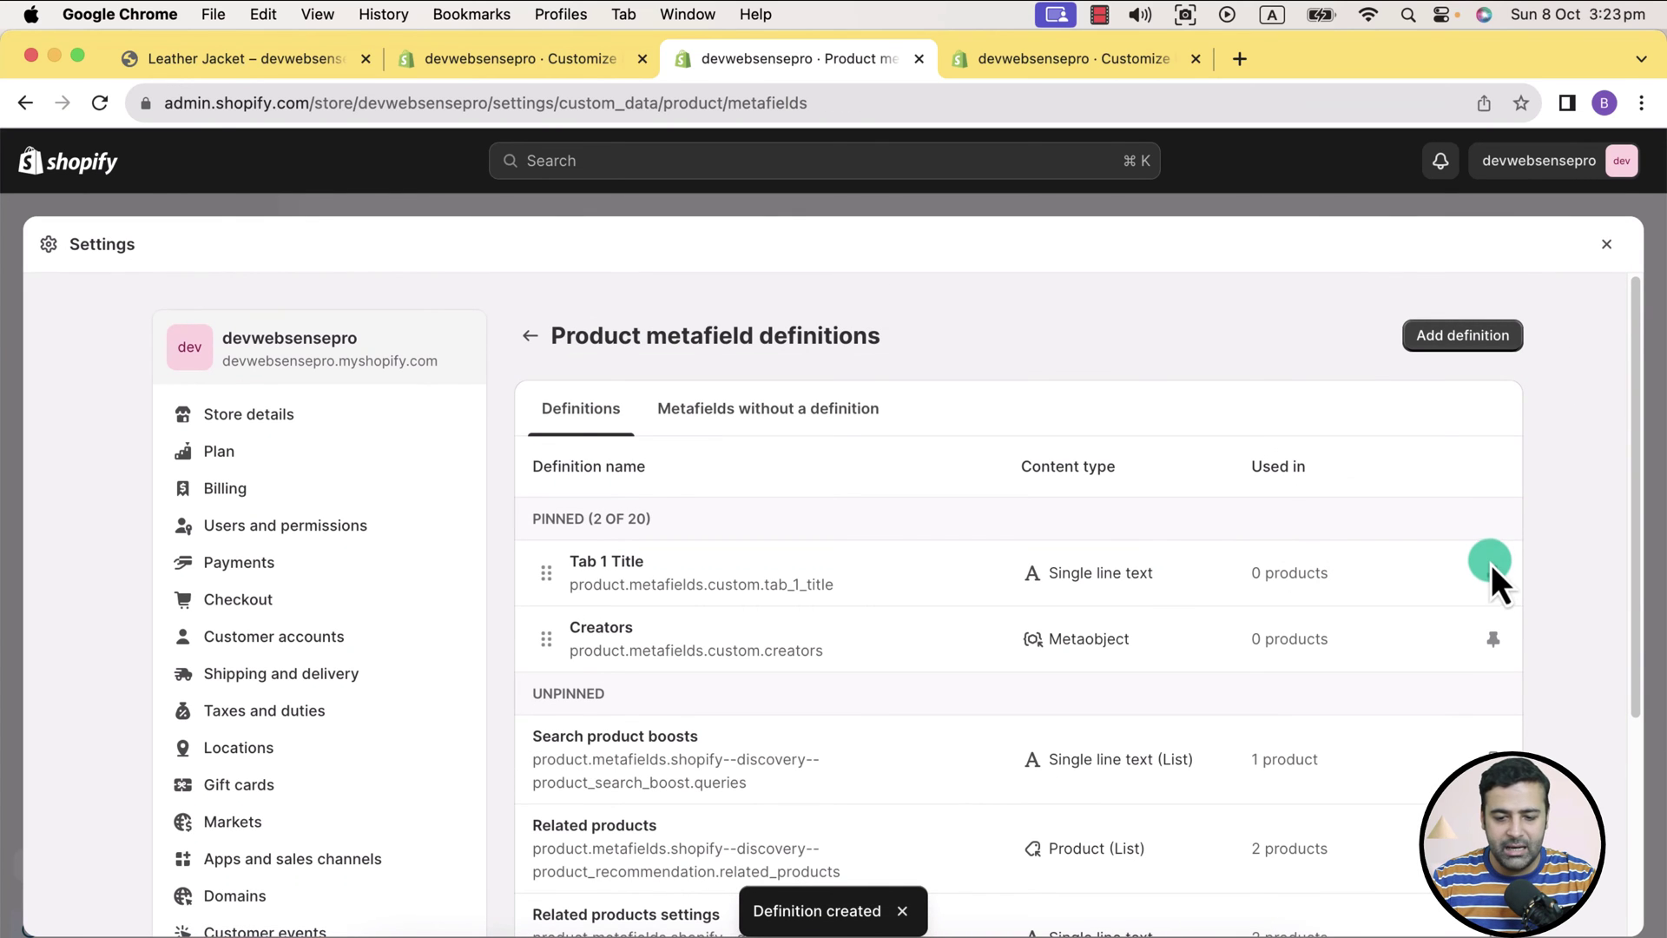
Add and save a product metafield definition named Tab 1 Description with the Multi-line text type, and close the settings
click(1489, 336)
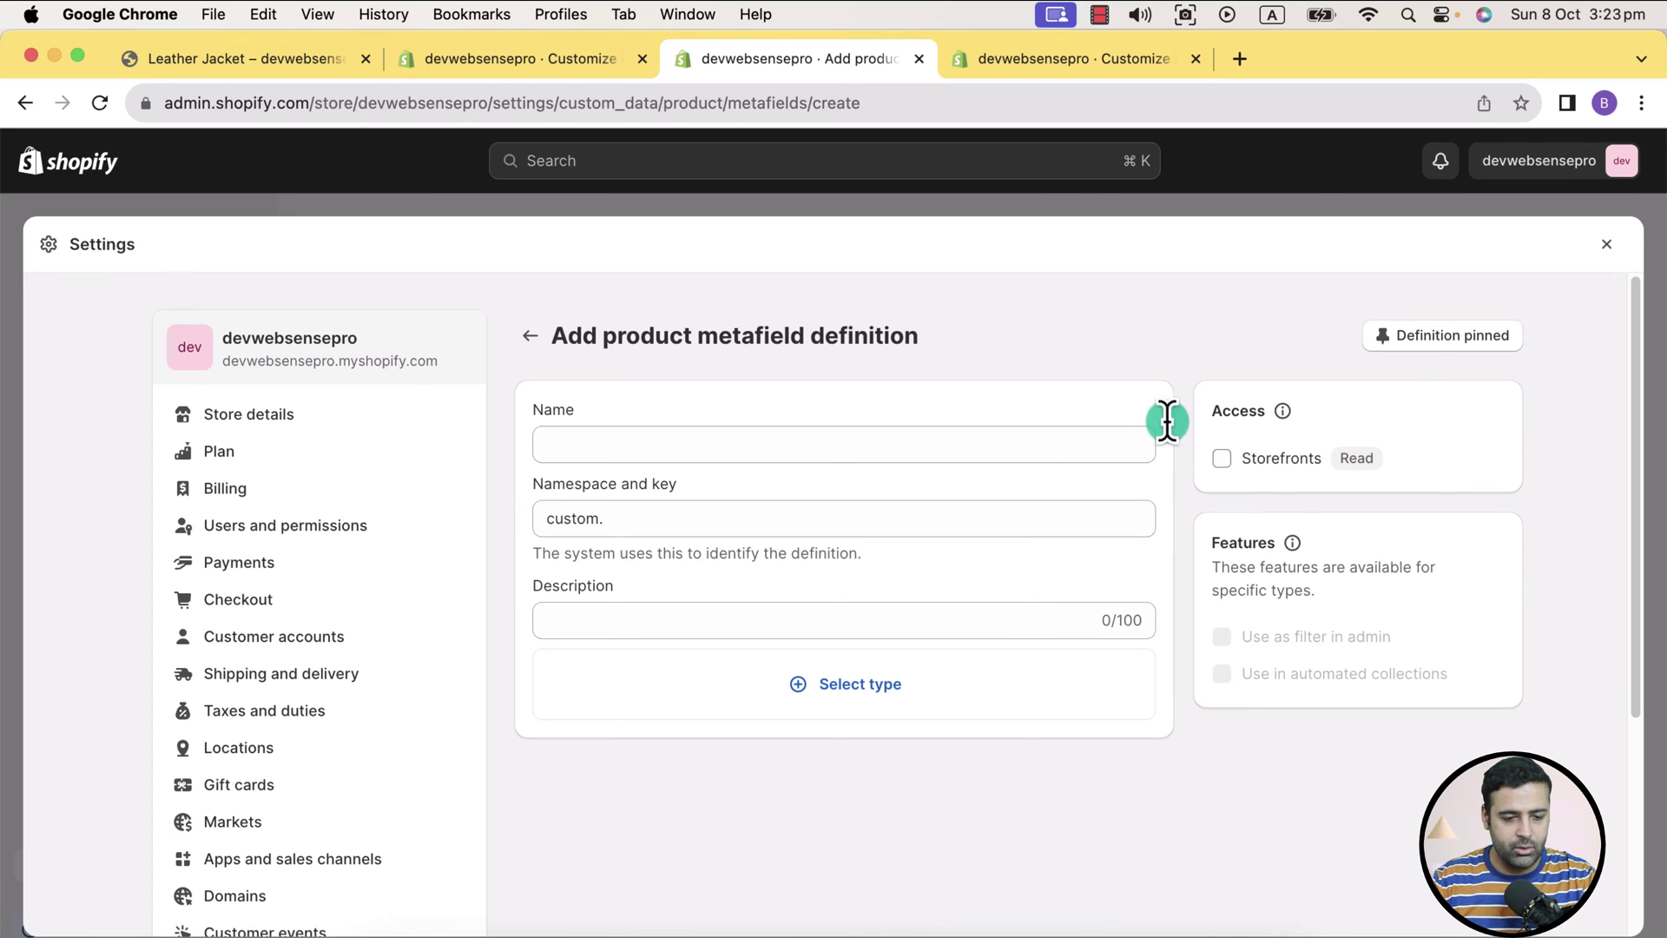
click(1023, 439)
text(Tab 1)
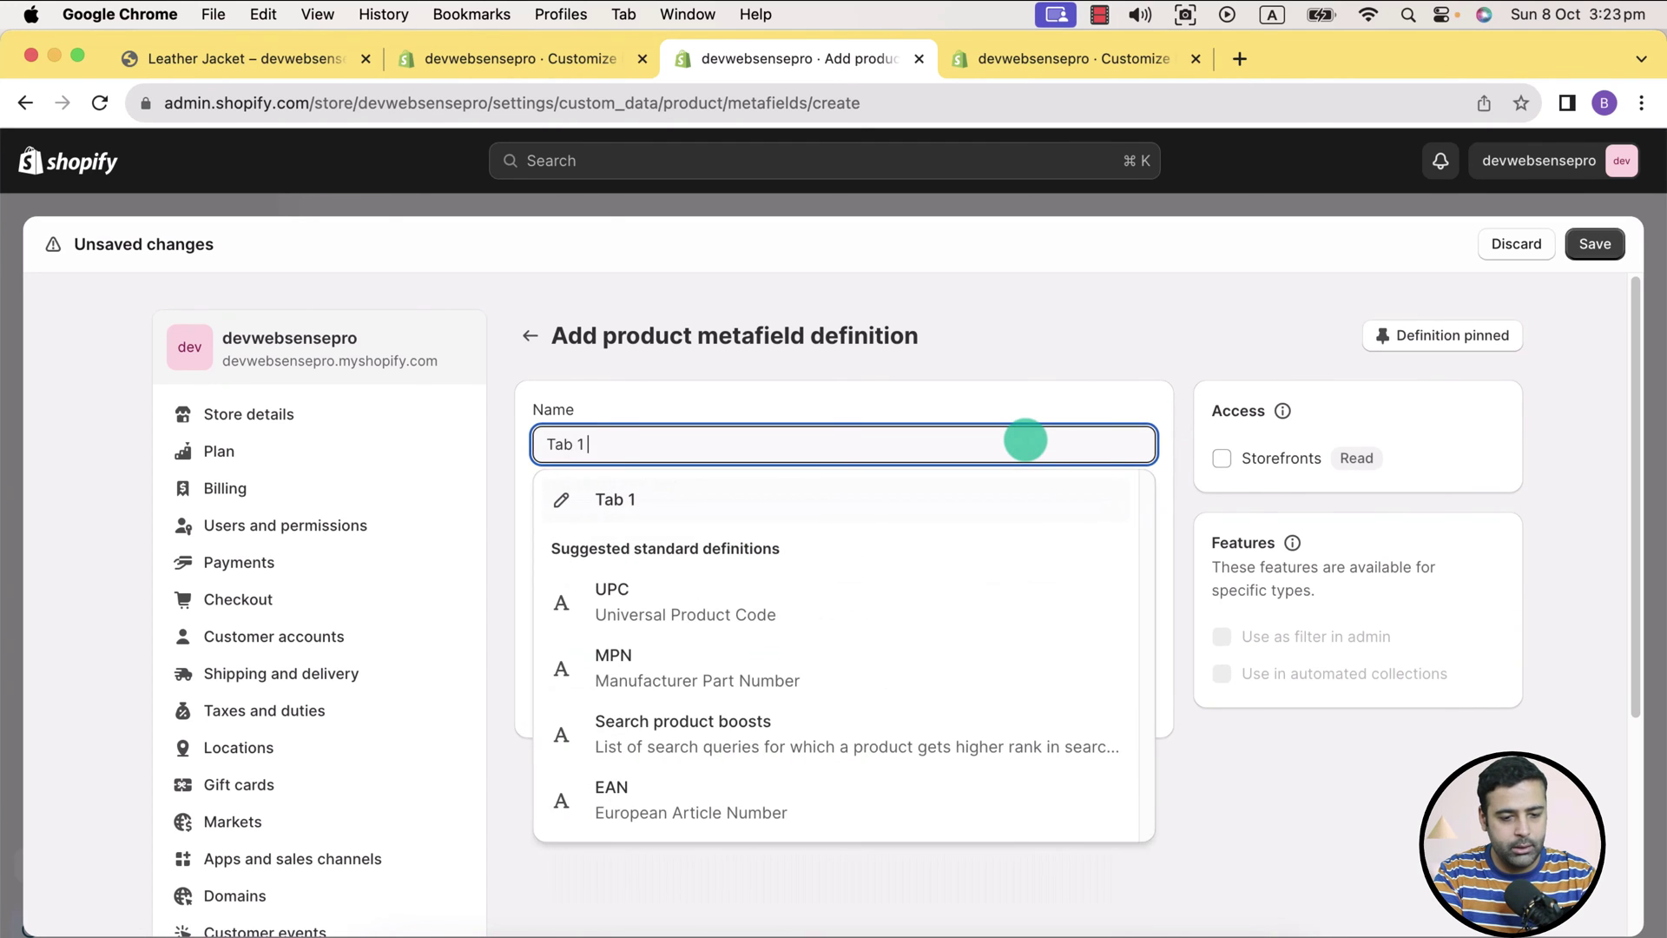
text( Descrpi)
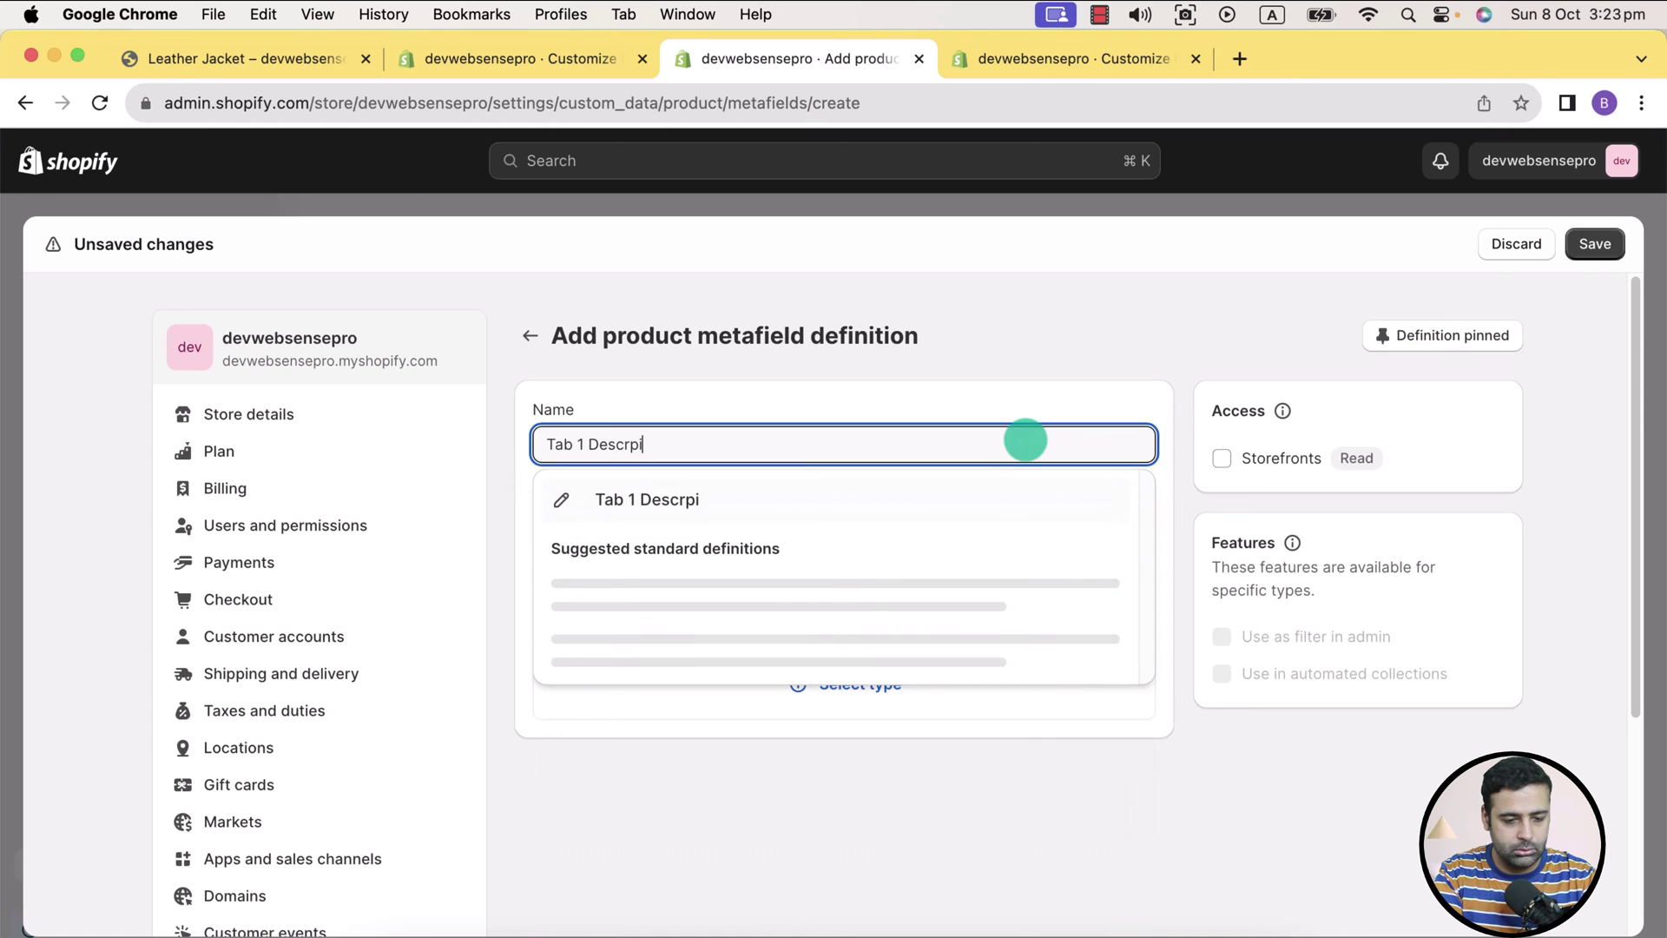
key(BackSpace)
key(BackSpace)
text(iption)
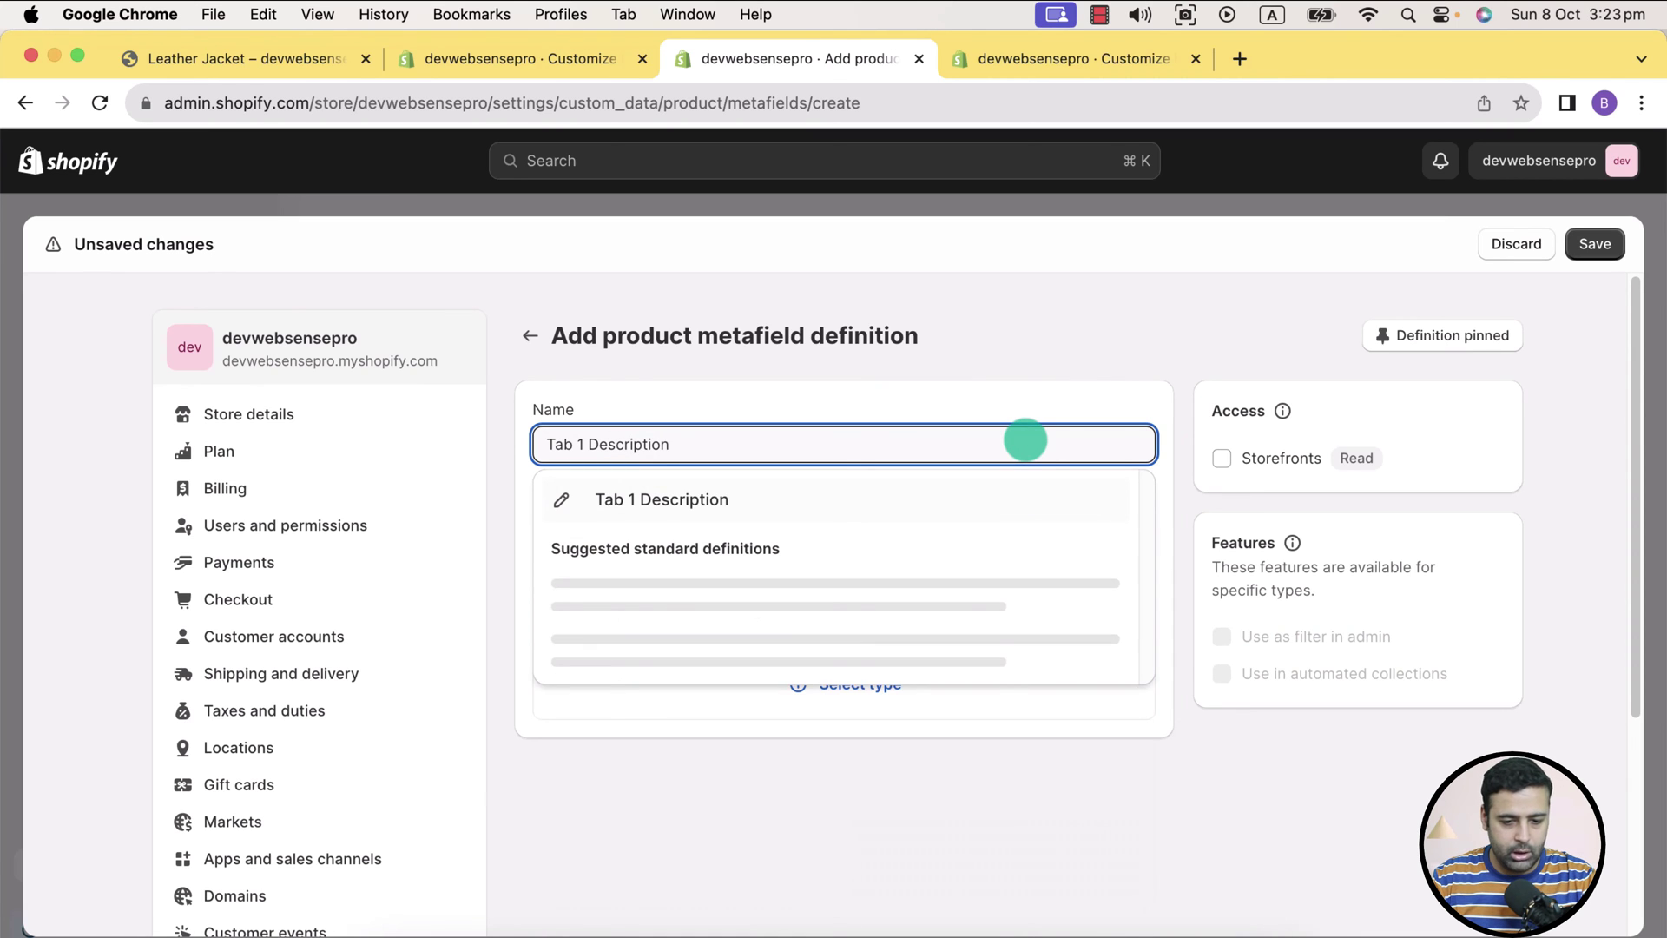
click(1107, 379)
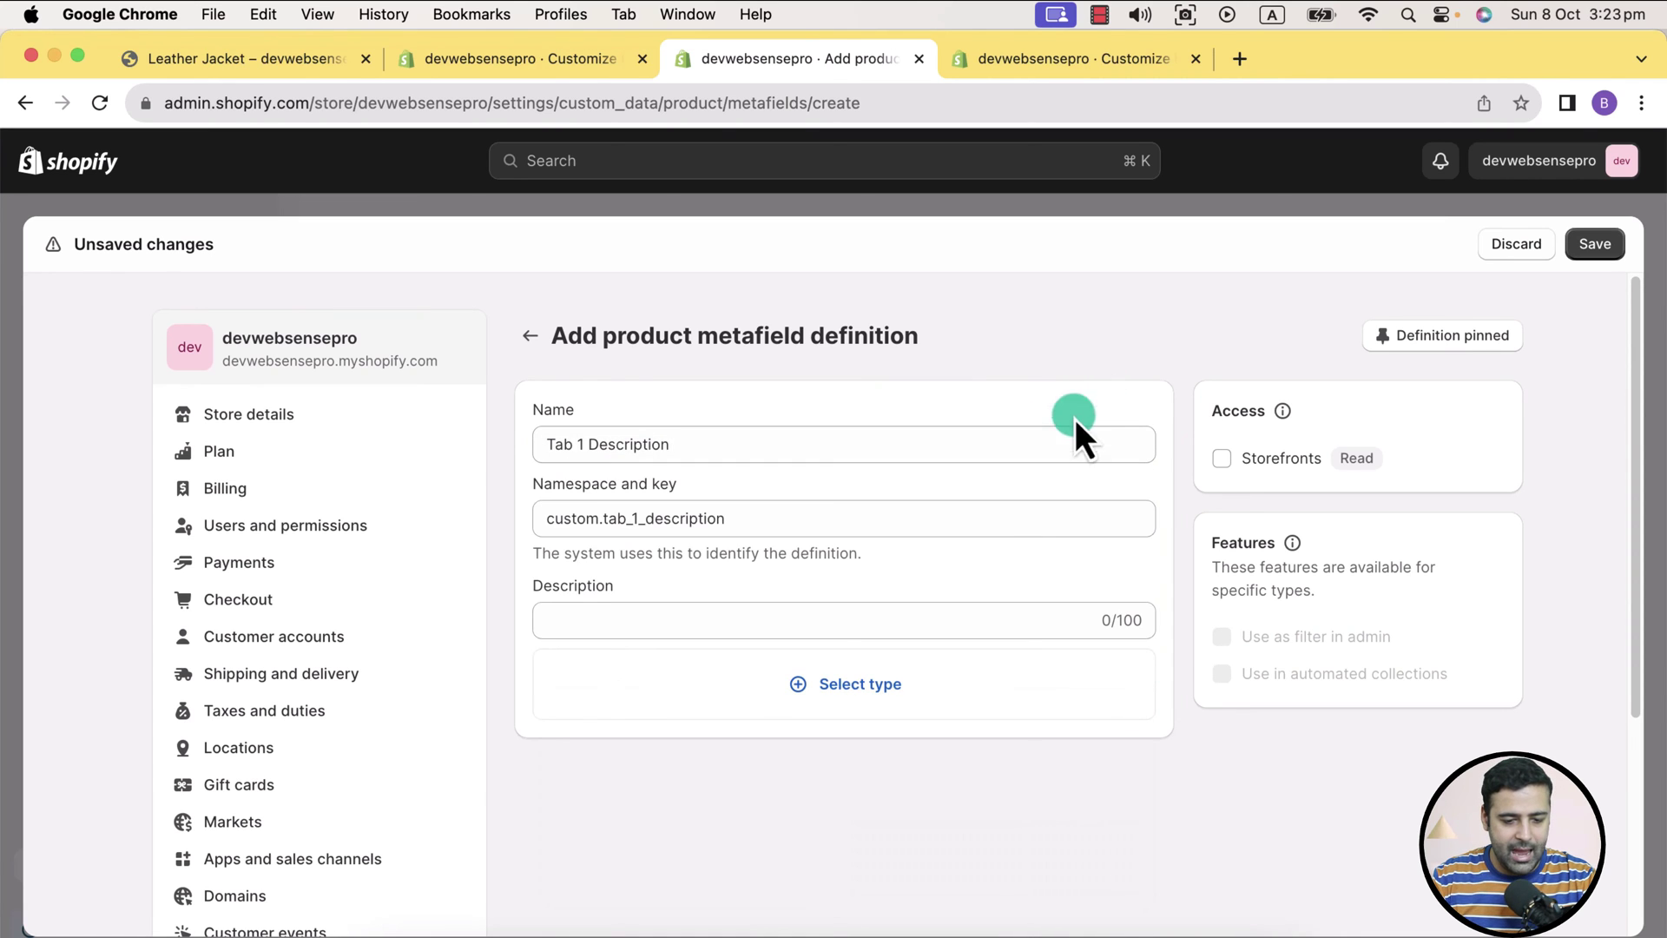
click(856, 686)
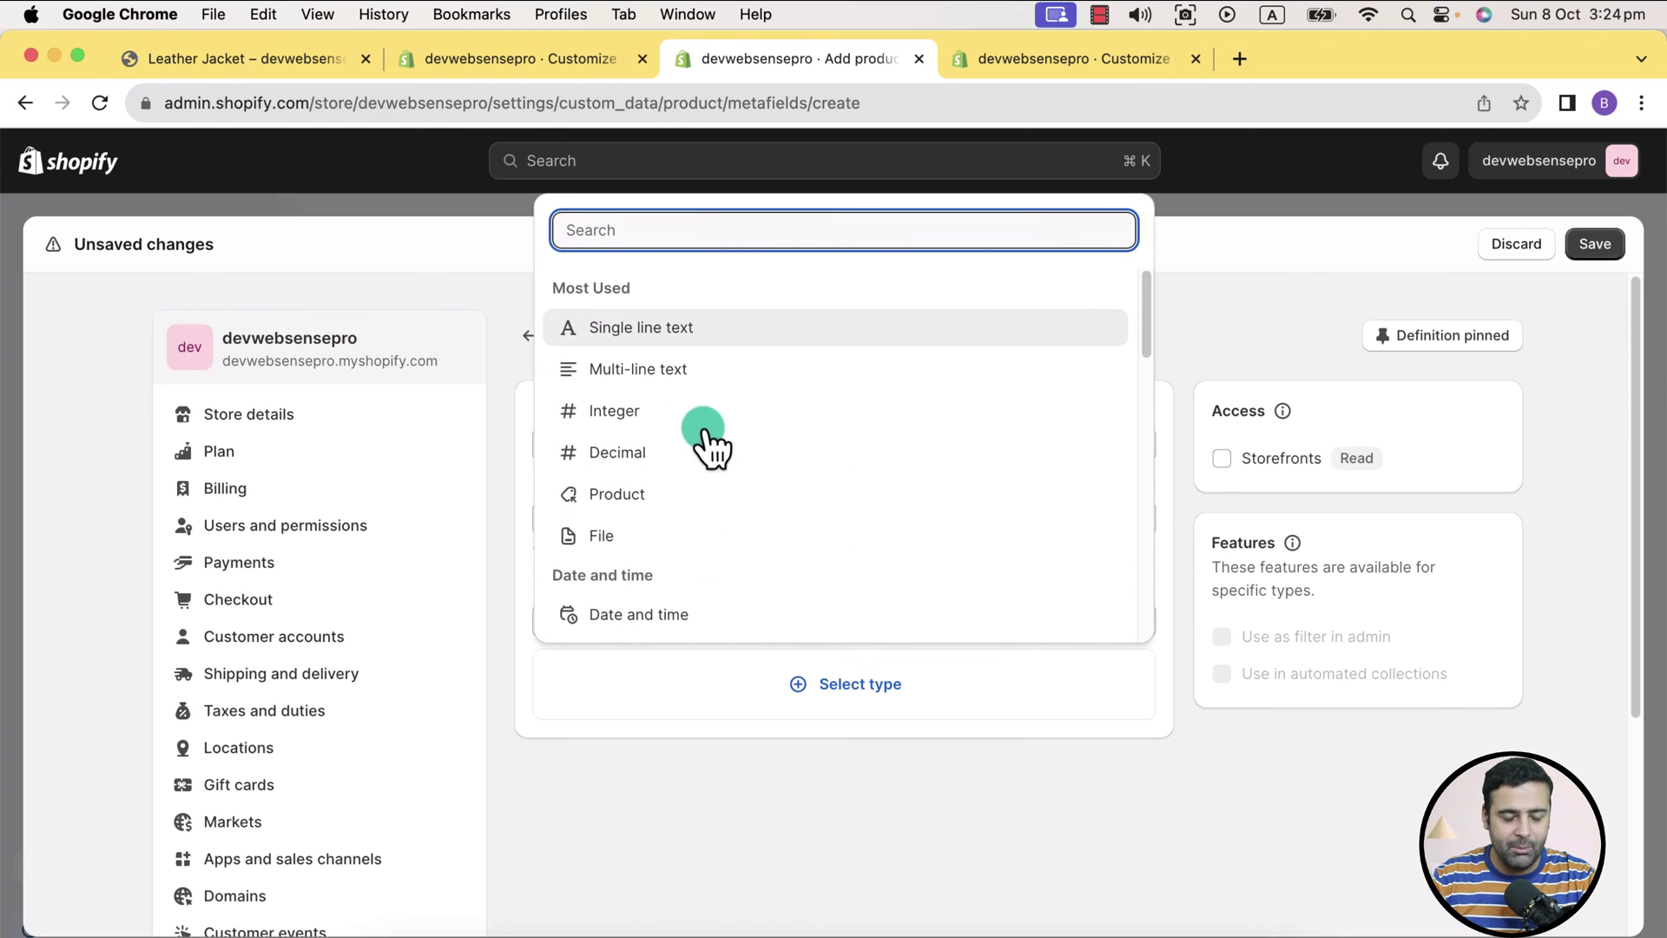
click(673, 372)
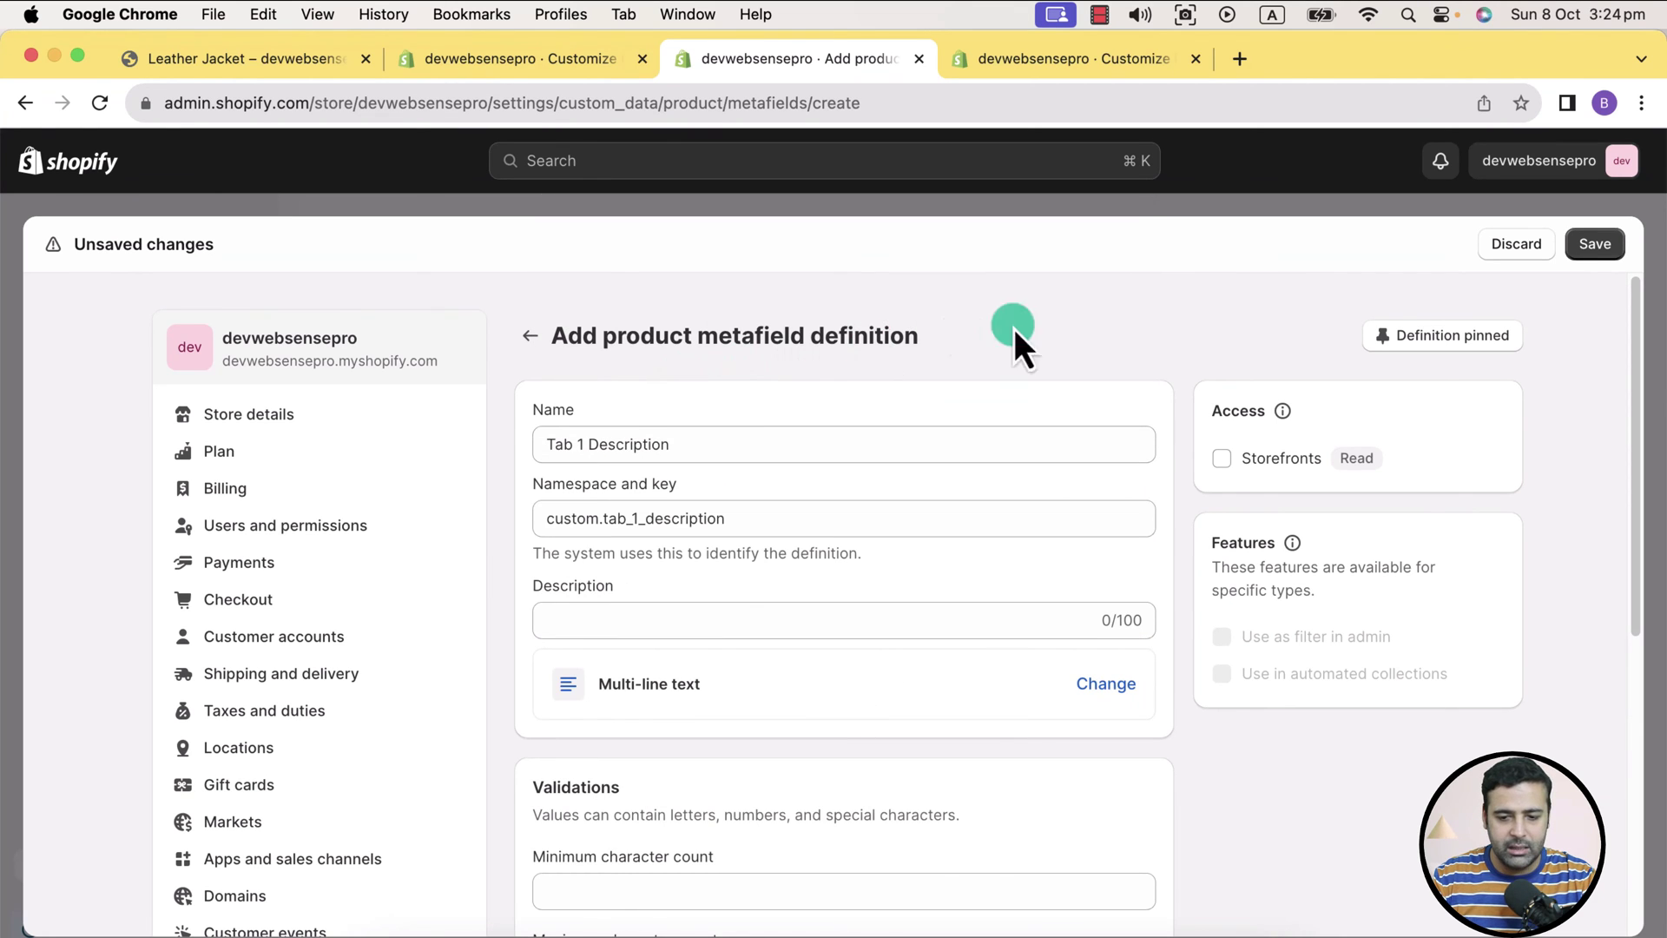
click(1597, 245)
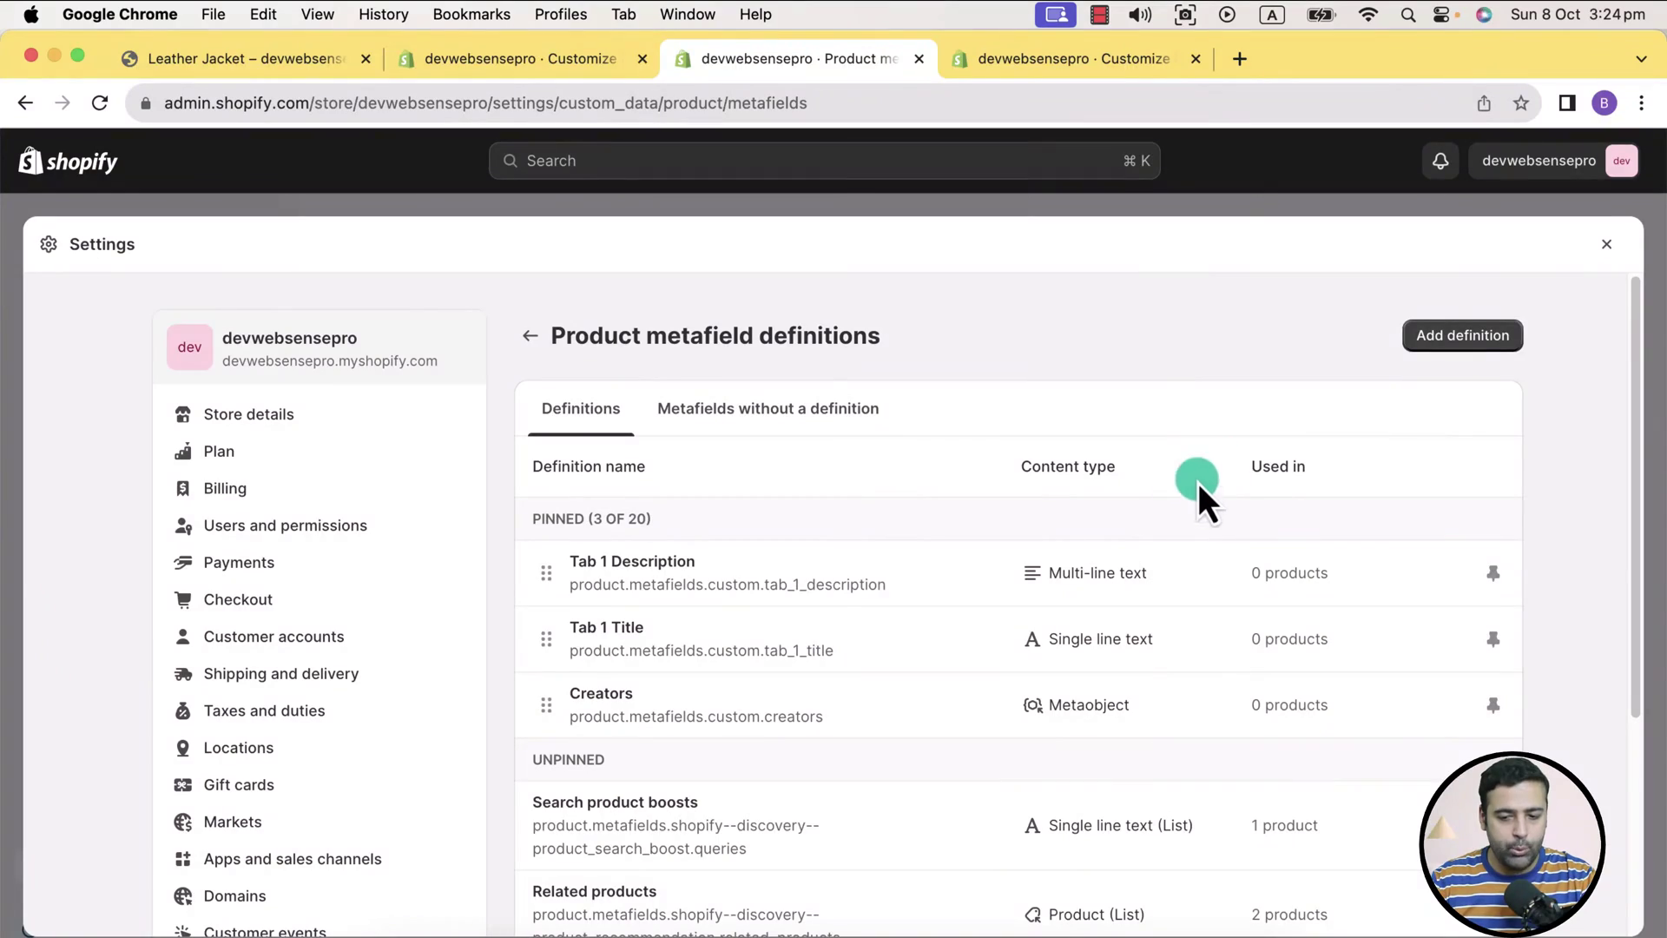
click(1607, 246)
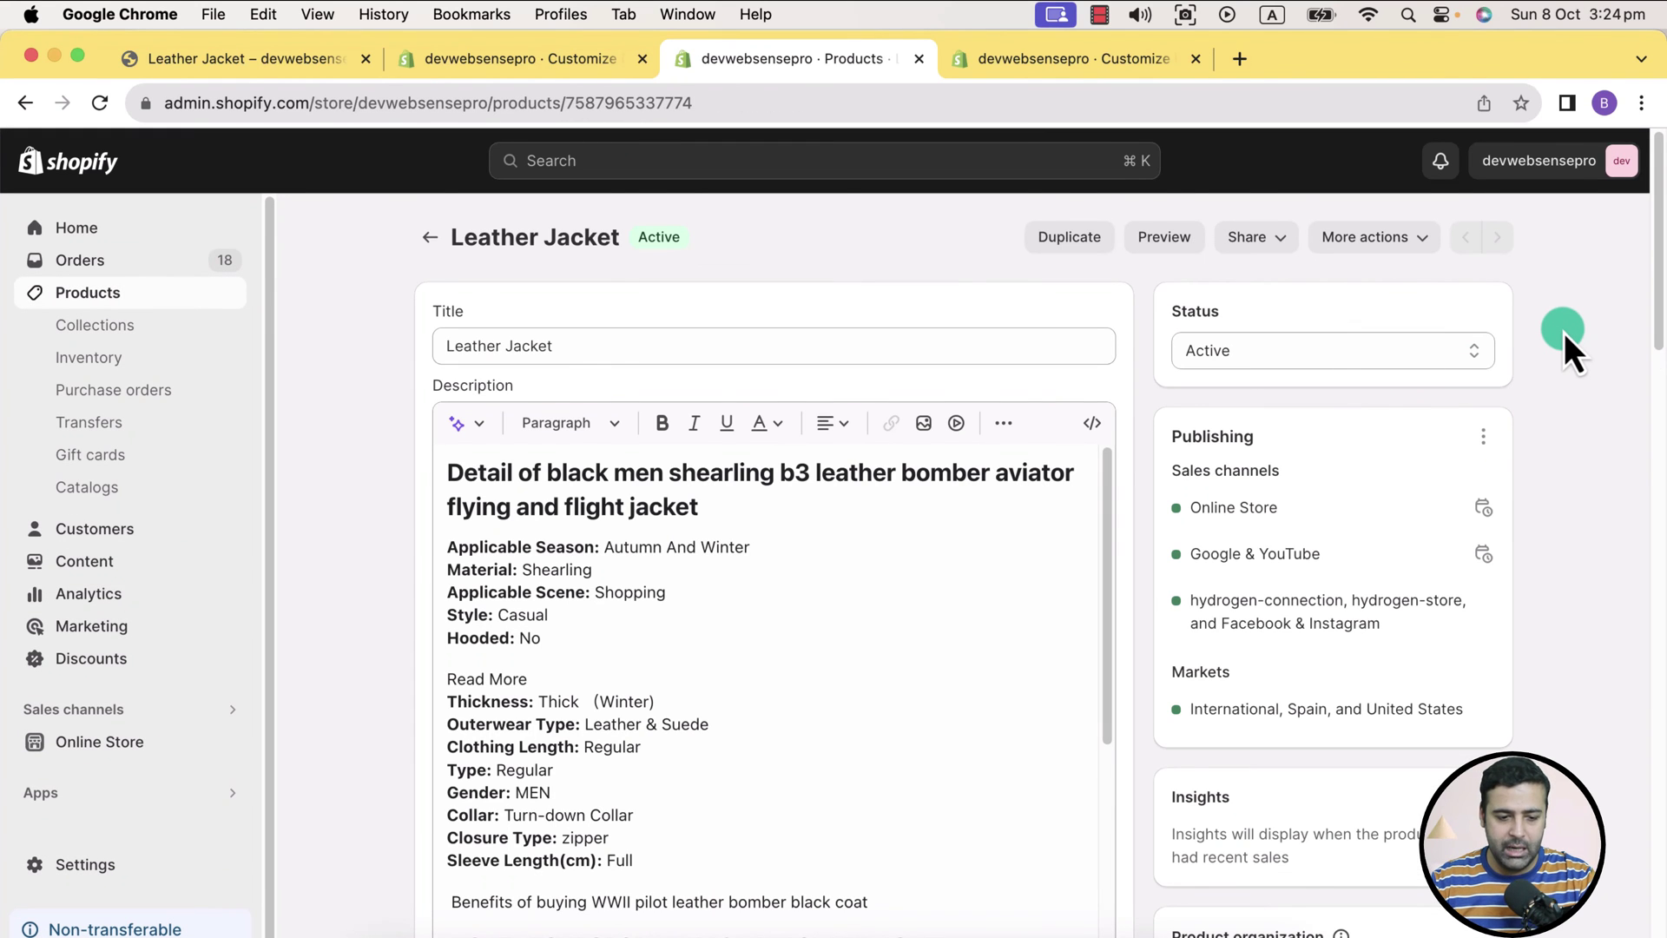
In the theme editor, switch to the Default product template and remove the Tab 3 Title and Tab 2 Title blocks from the Tabs section
click(1129, 74)
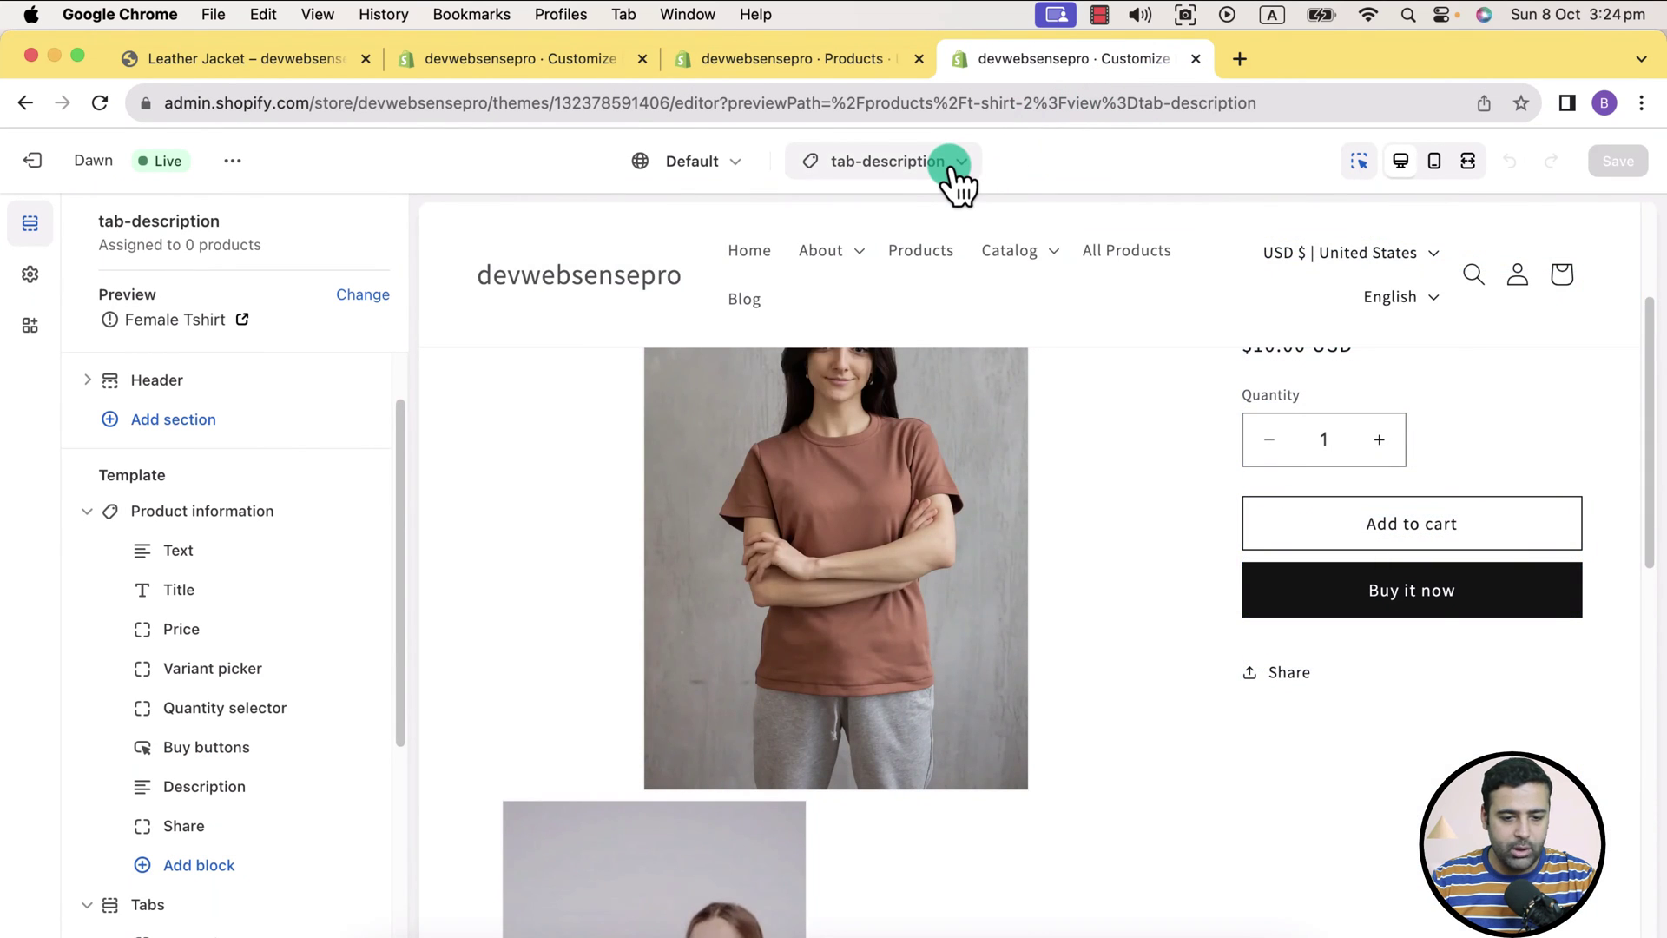
click(955, 166)
click(1023, 323)
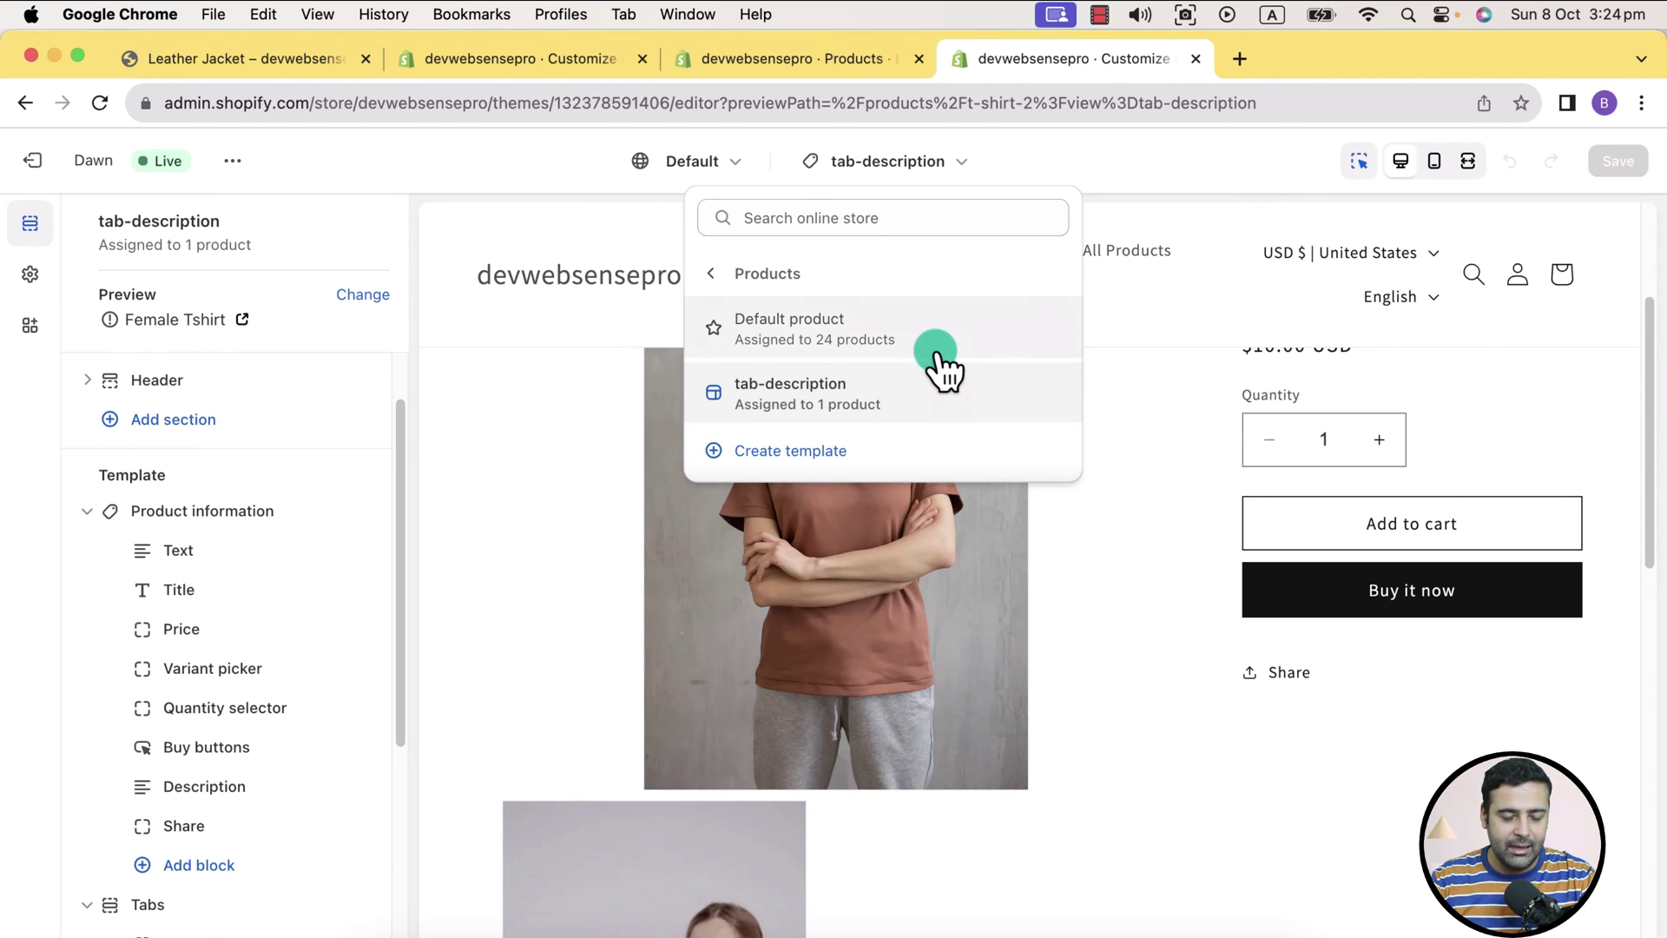
click(857, 358)
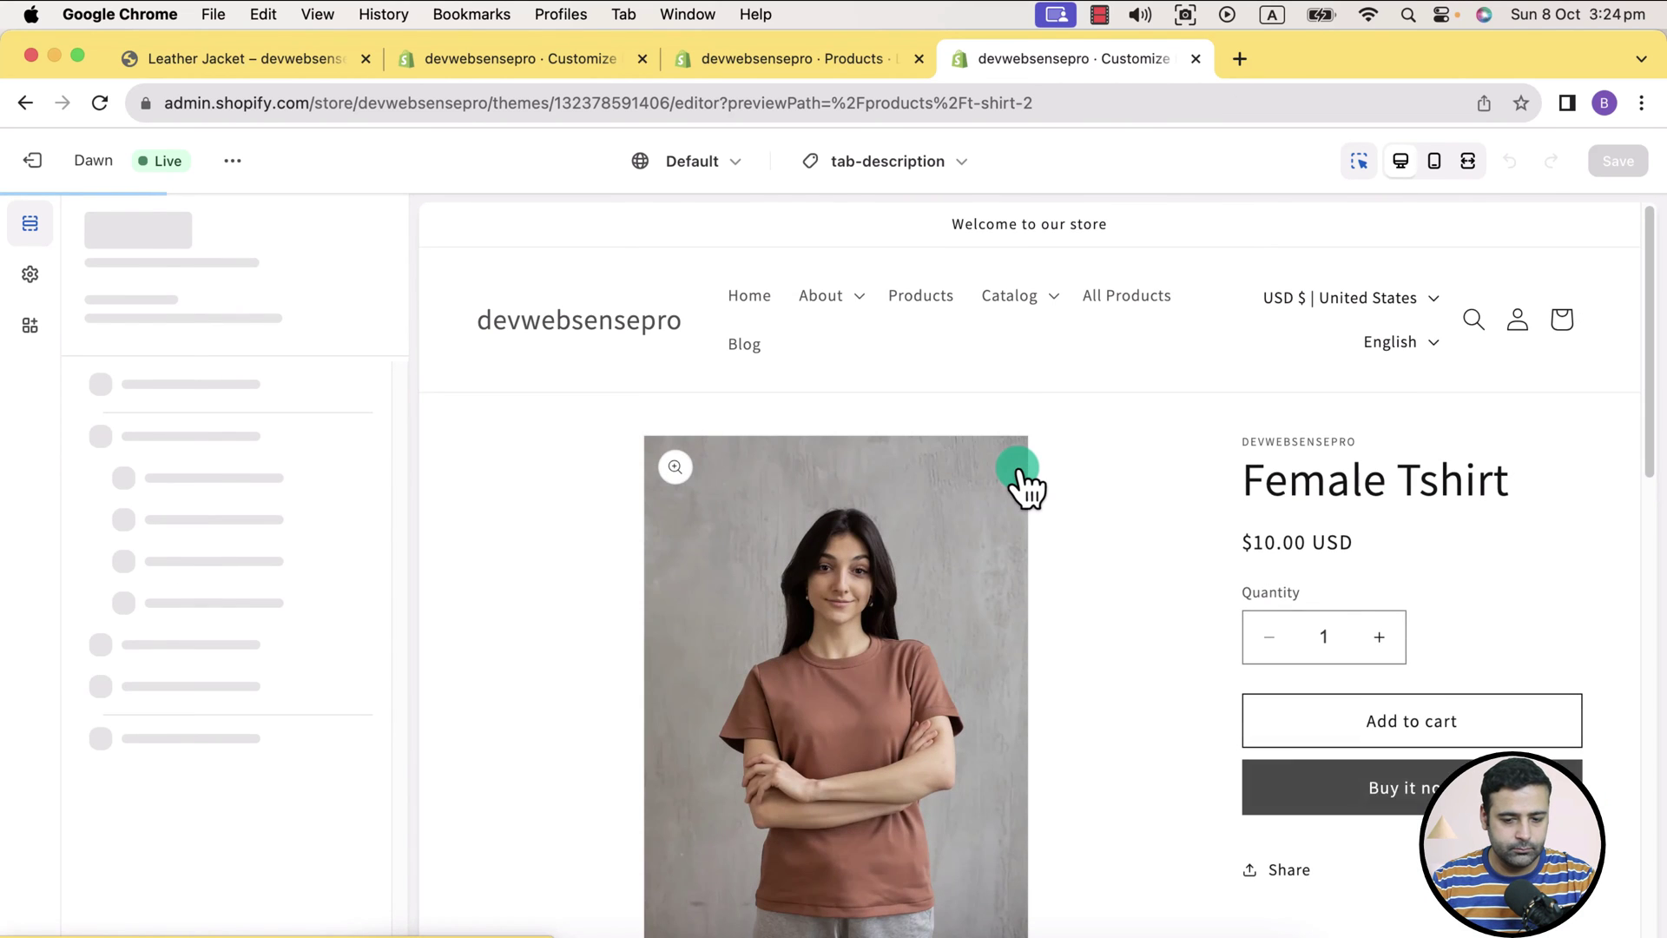
scroll(337, 469, down, 5)
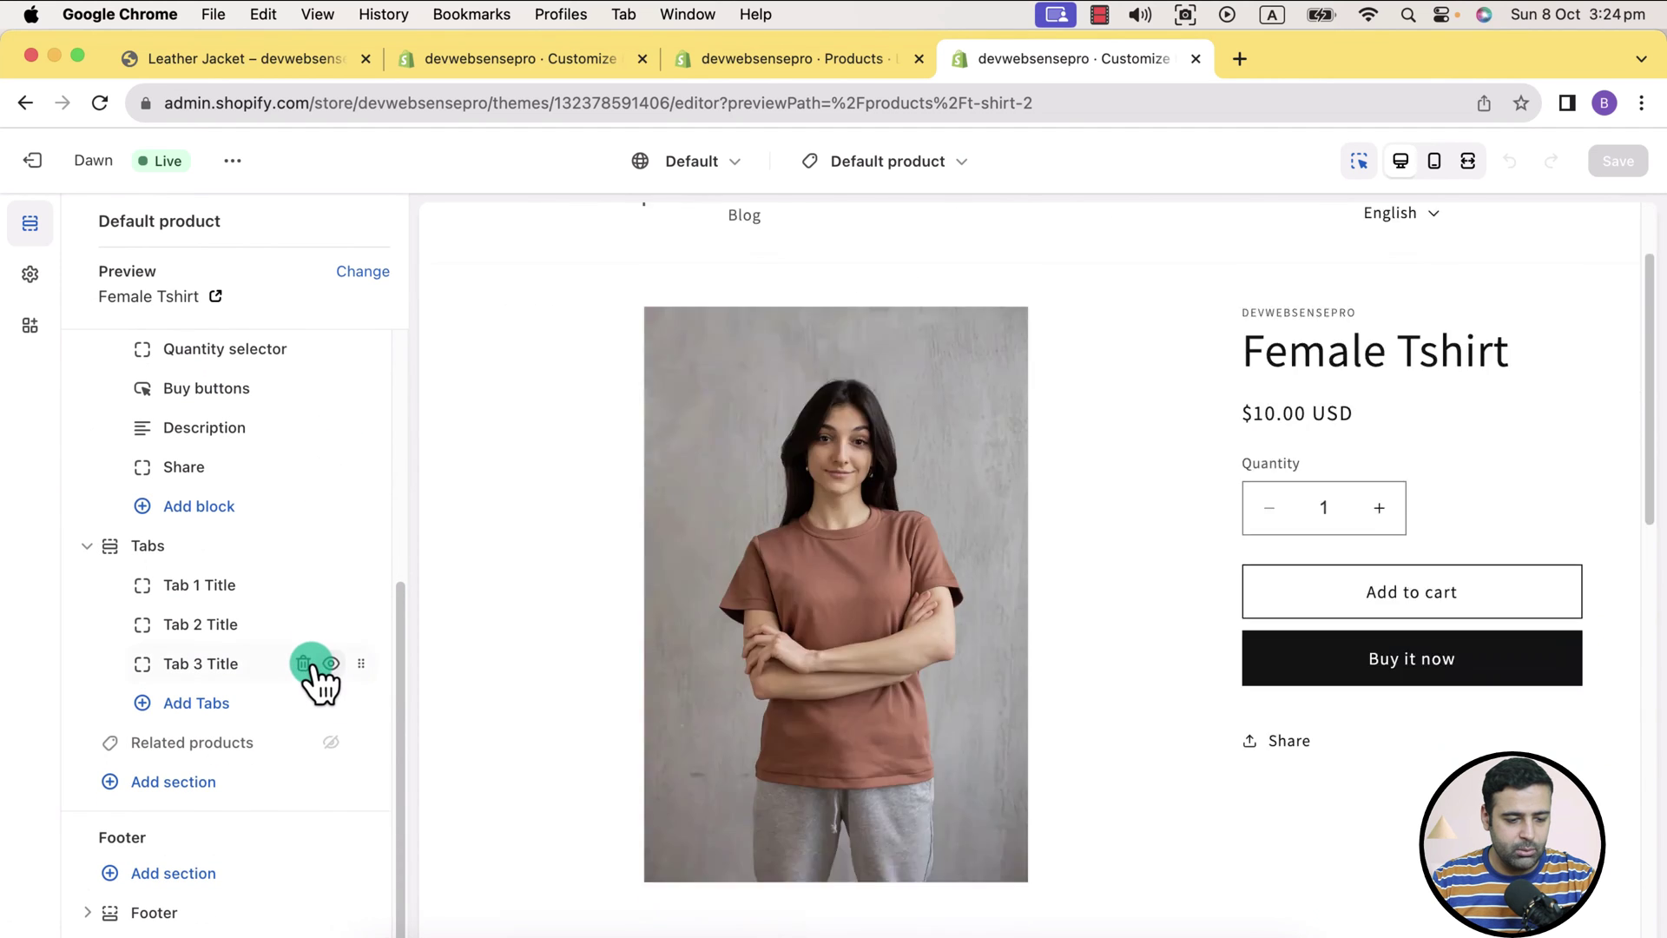
click(306, 664)
click(299, 664)
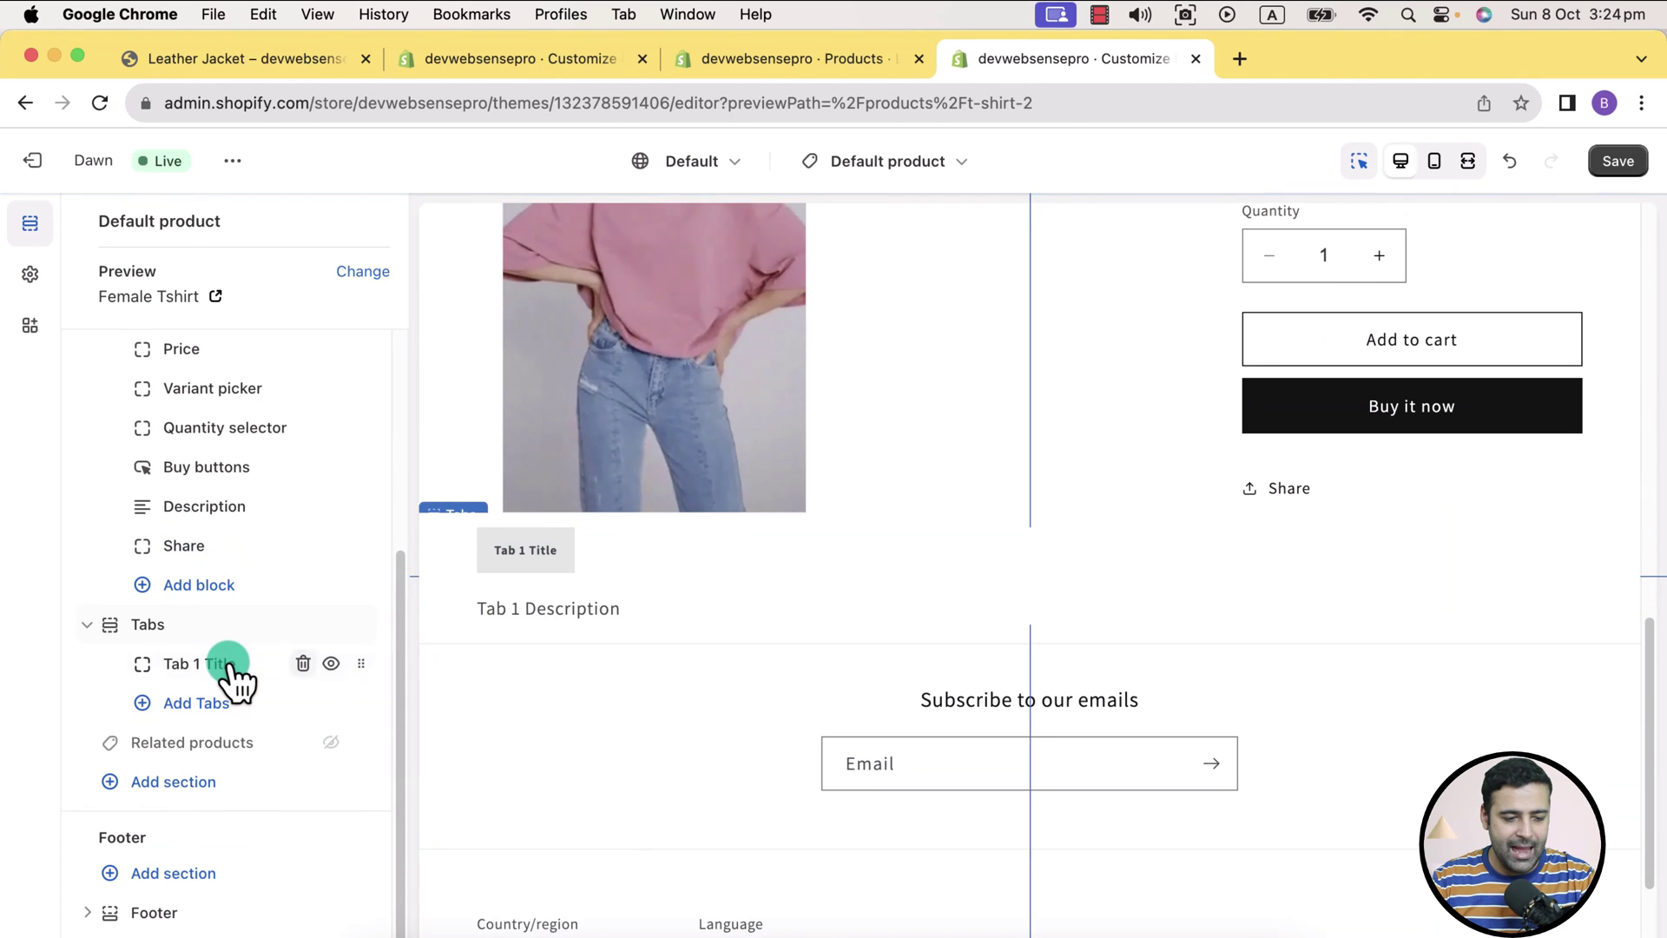
Replace the heading text of the remaining tab block with the dynamic source Tab 1 Title
click(228, 665)
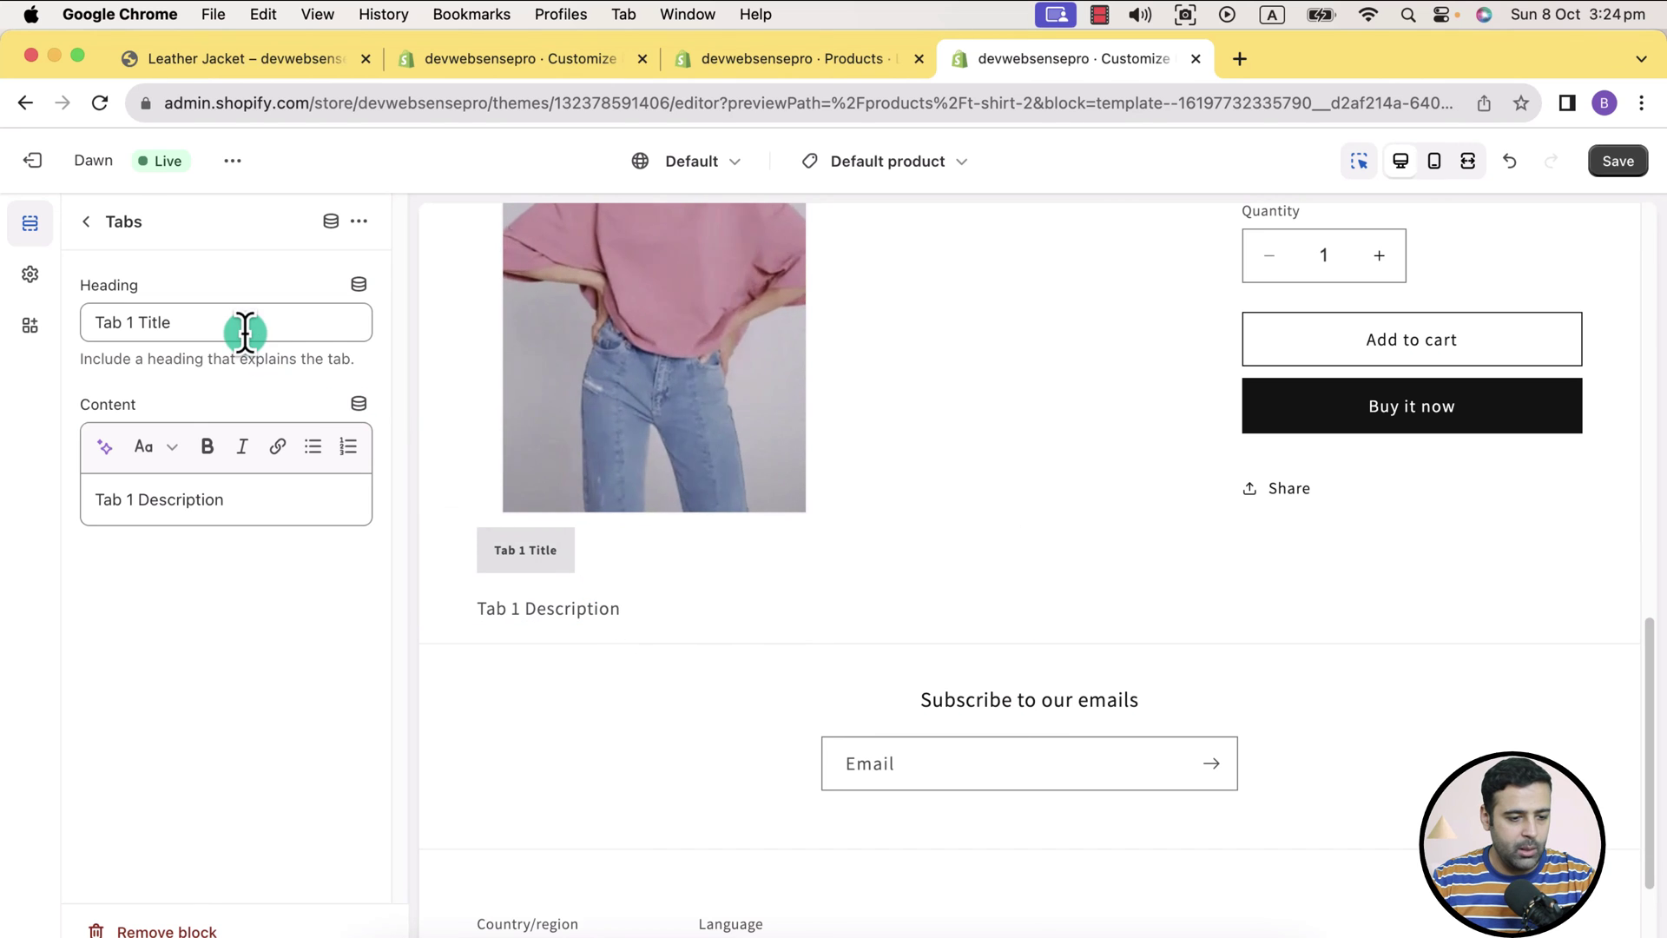
drag(242, 331, 101, 331)
key(BackSpace)
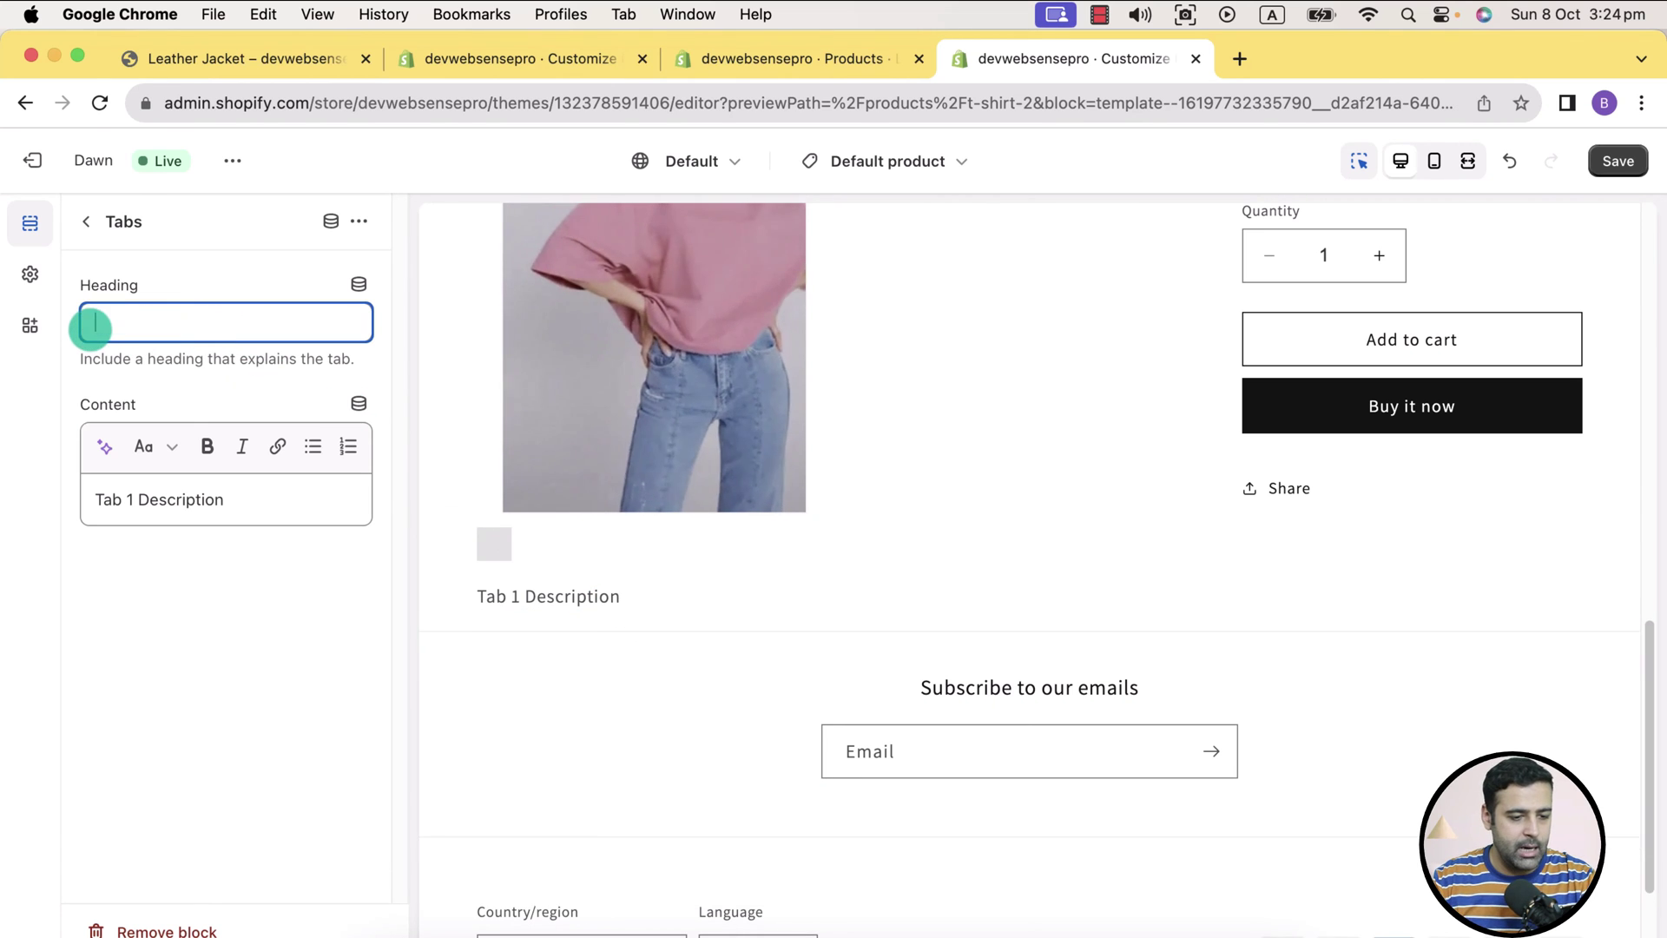
click(359, 280)
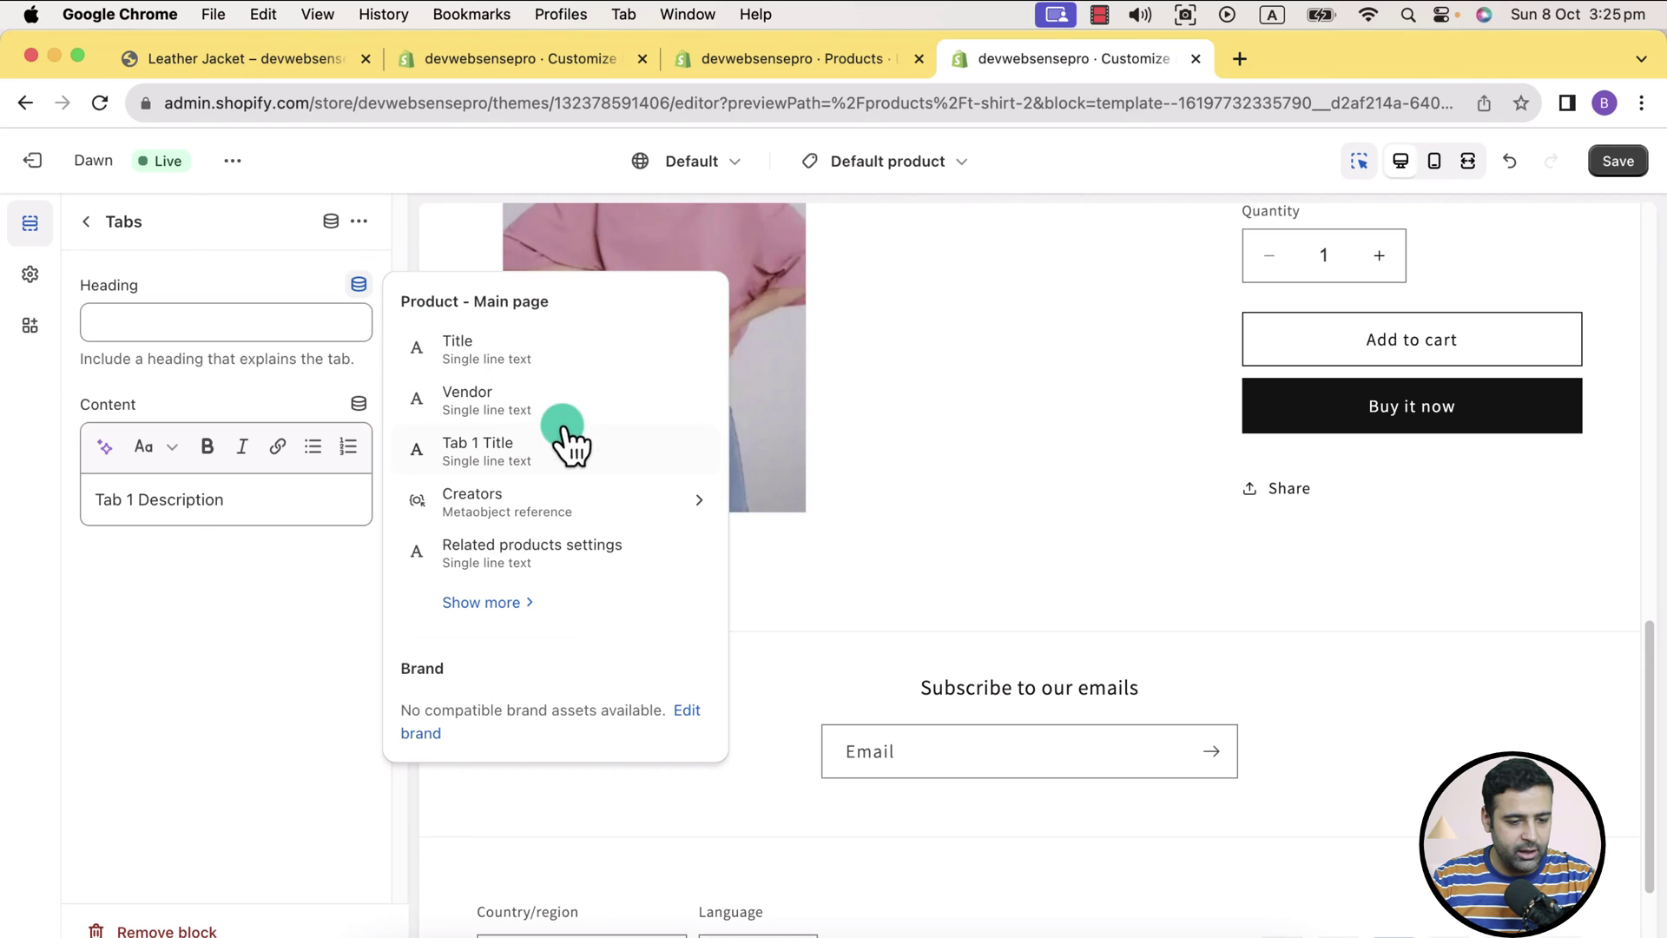
click(608, 460)
Replace the tab block's content text with the dynamic source Tab 1 Description and save the template
click(313, 514)
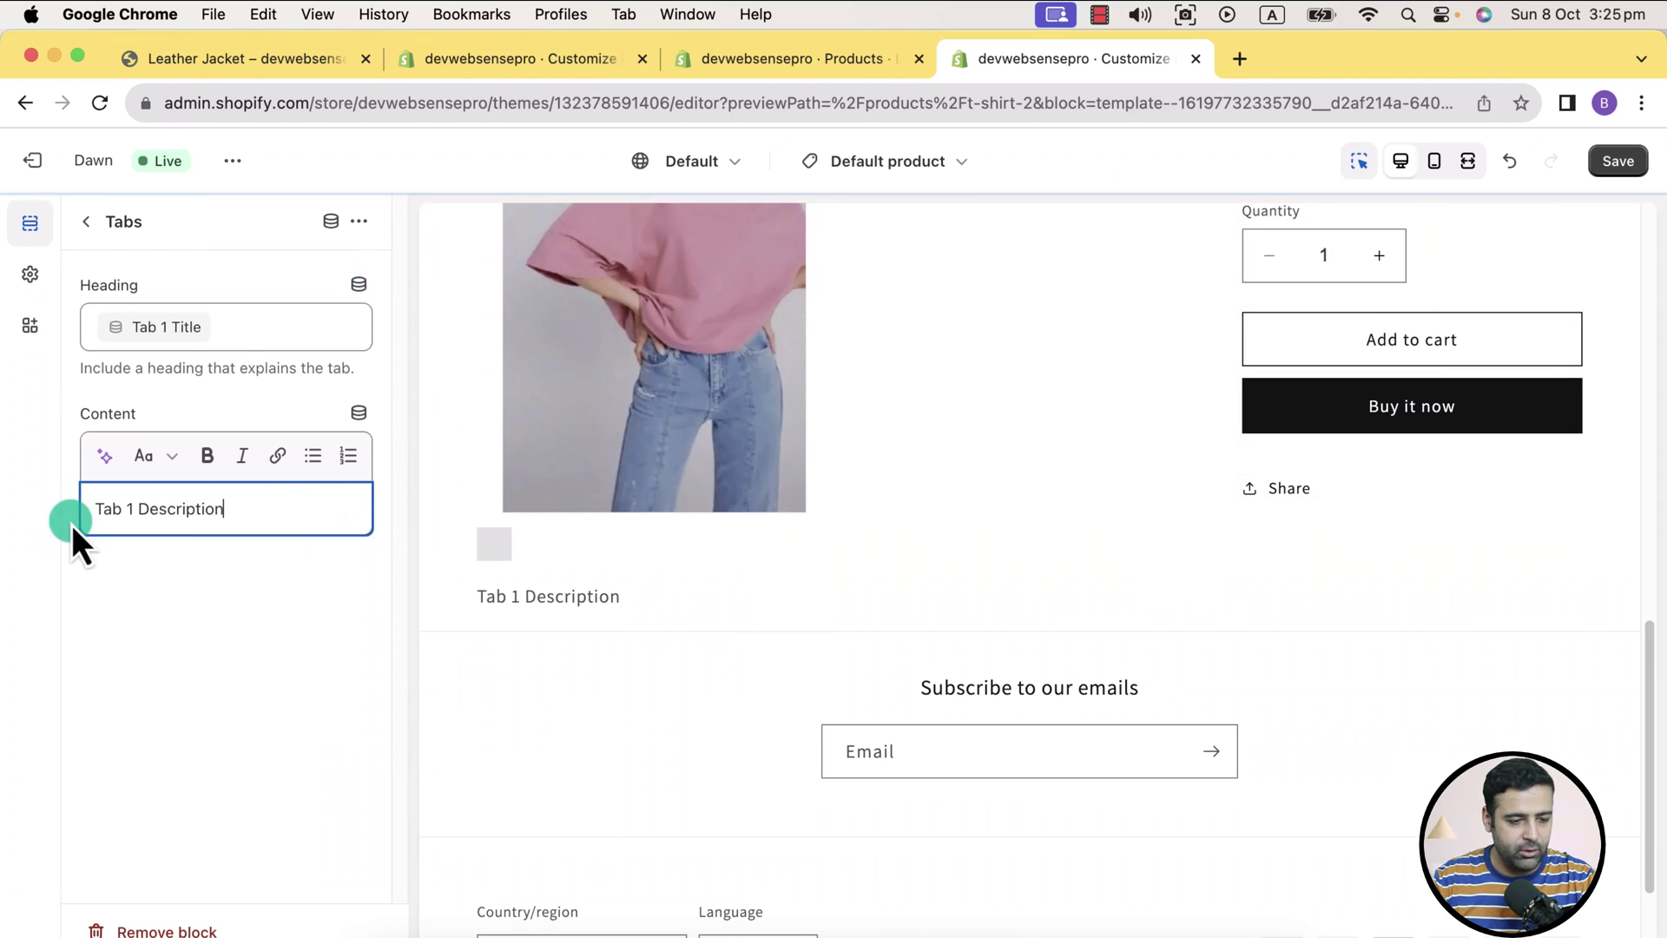
triple_click(165, 514)
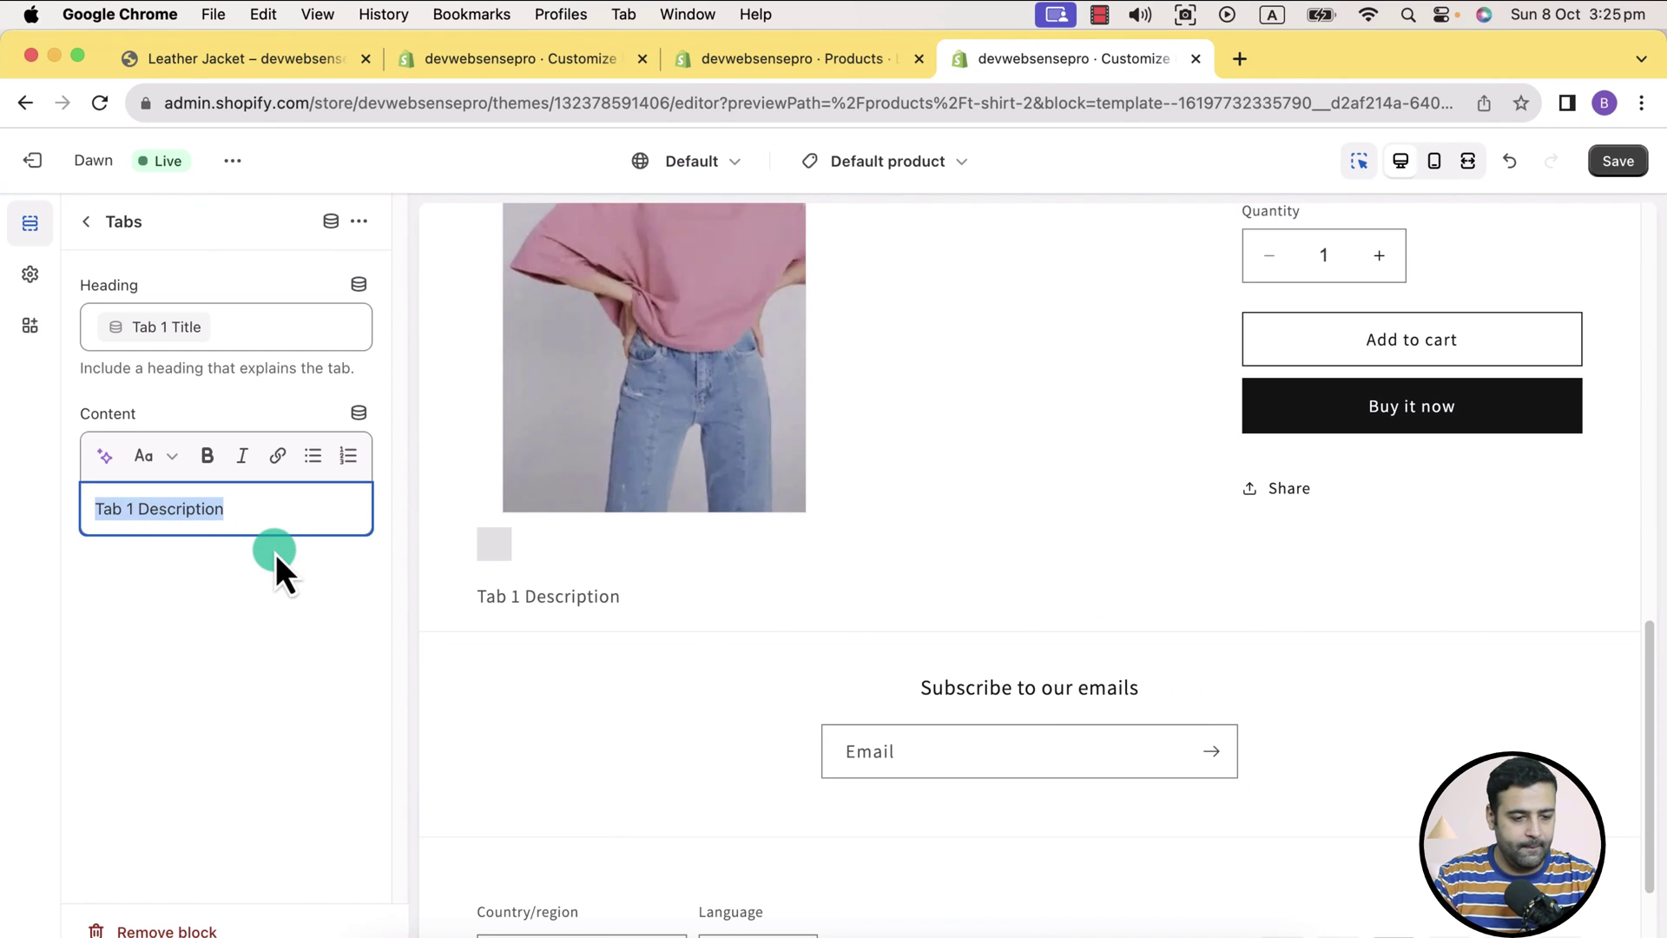
key(BackSpace)
click(363, 424)
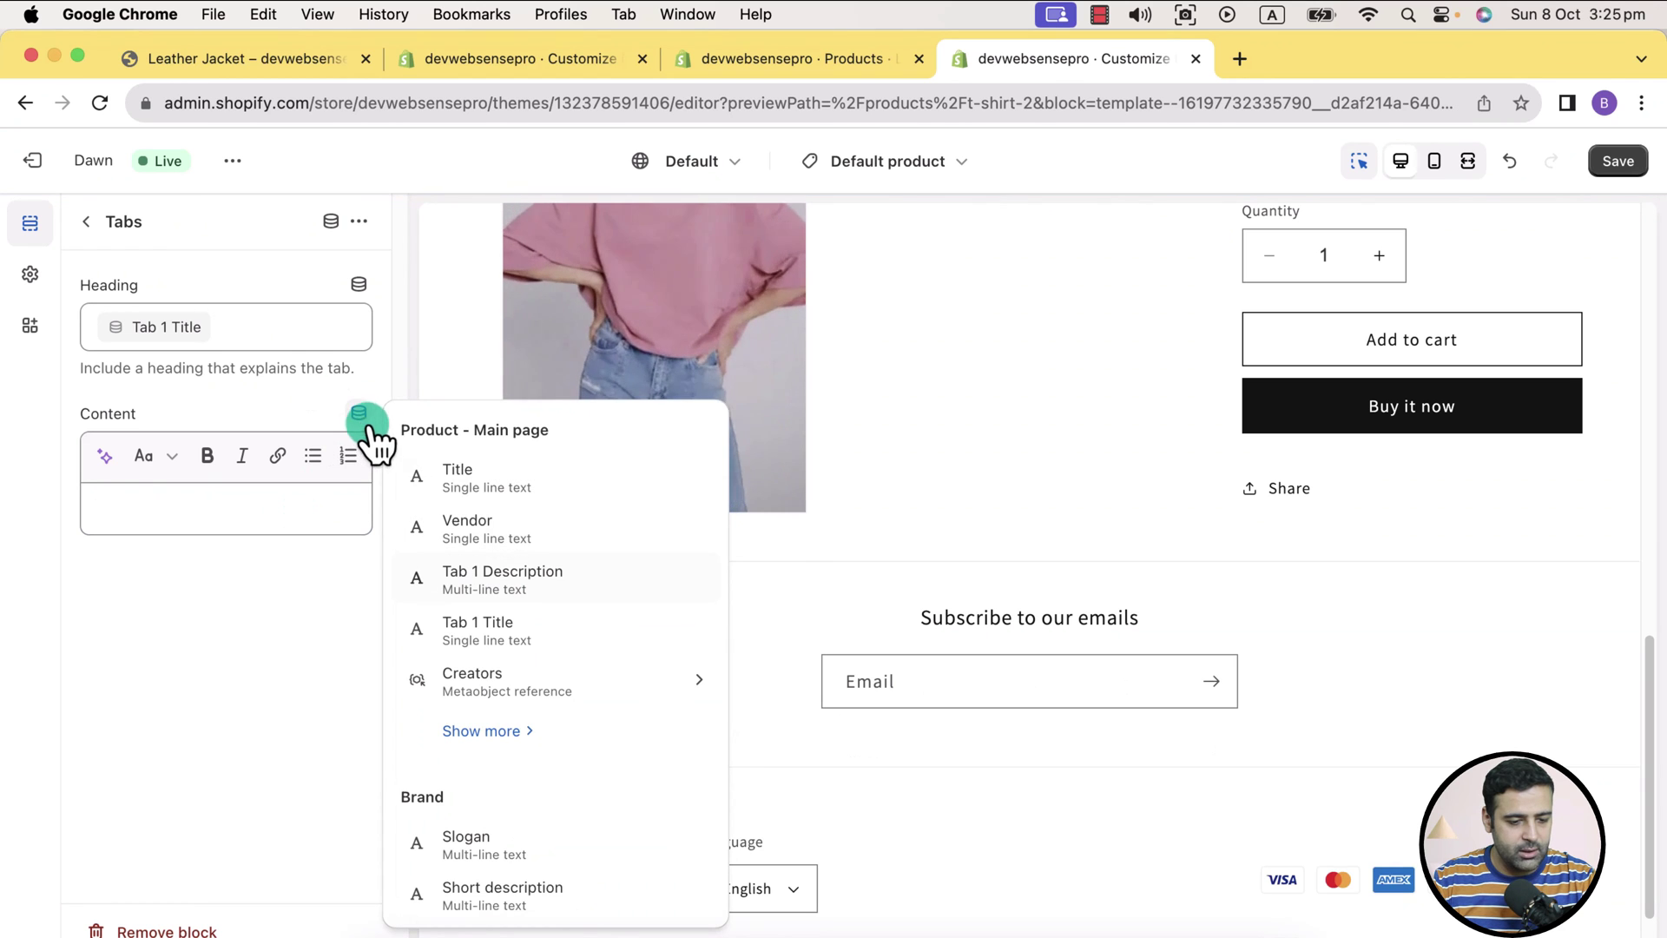
click(569, 582)
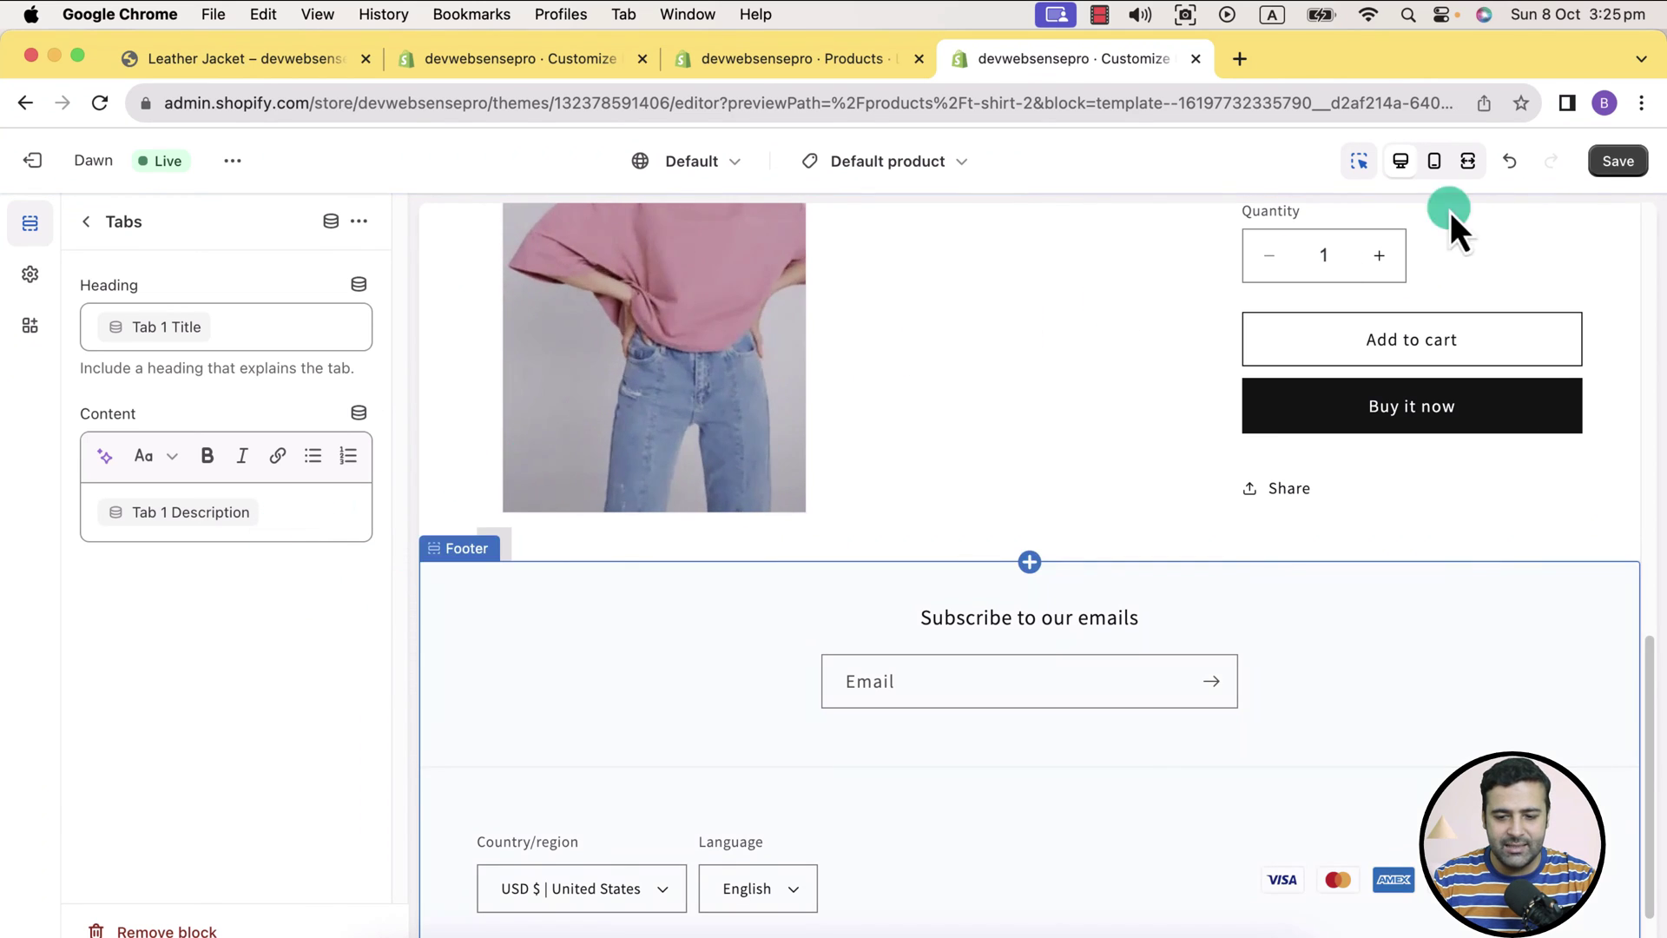
click(1618, 161)
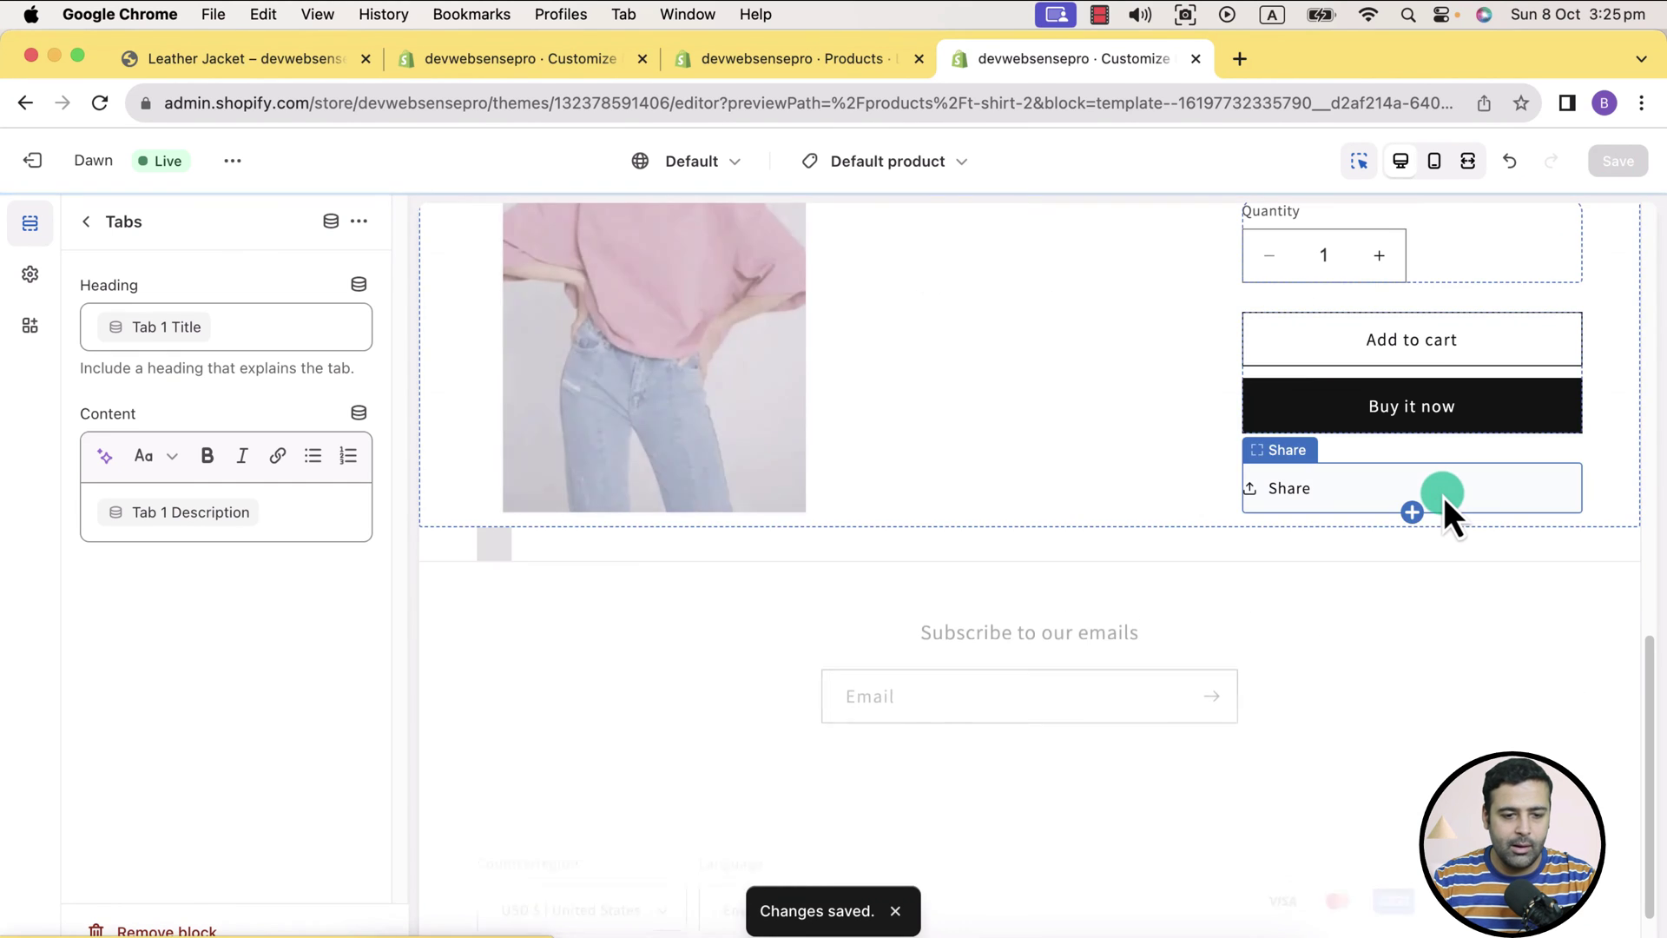
Return to the store admin and open the Blue tshirt product from the products list
click(790, 59)
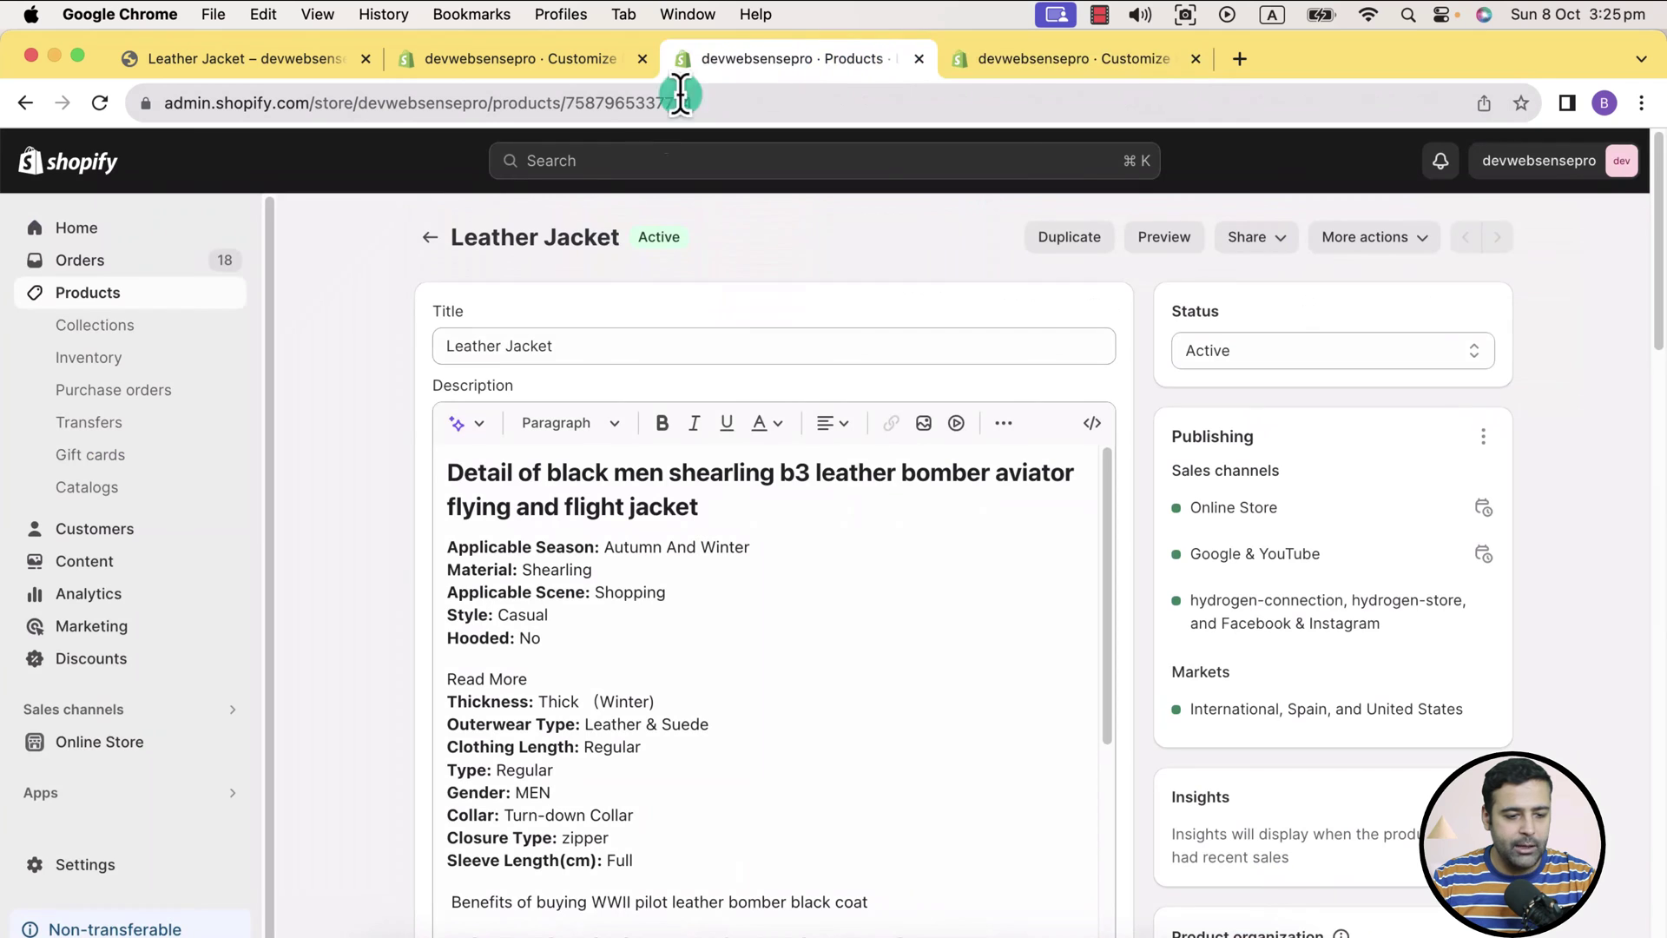
click(146, 299)
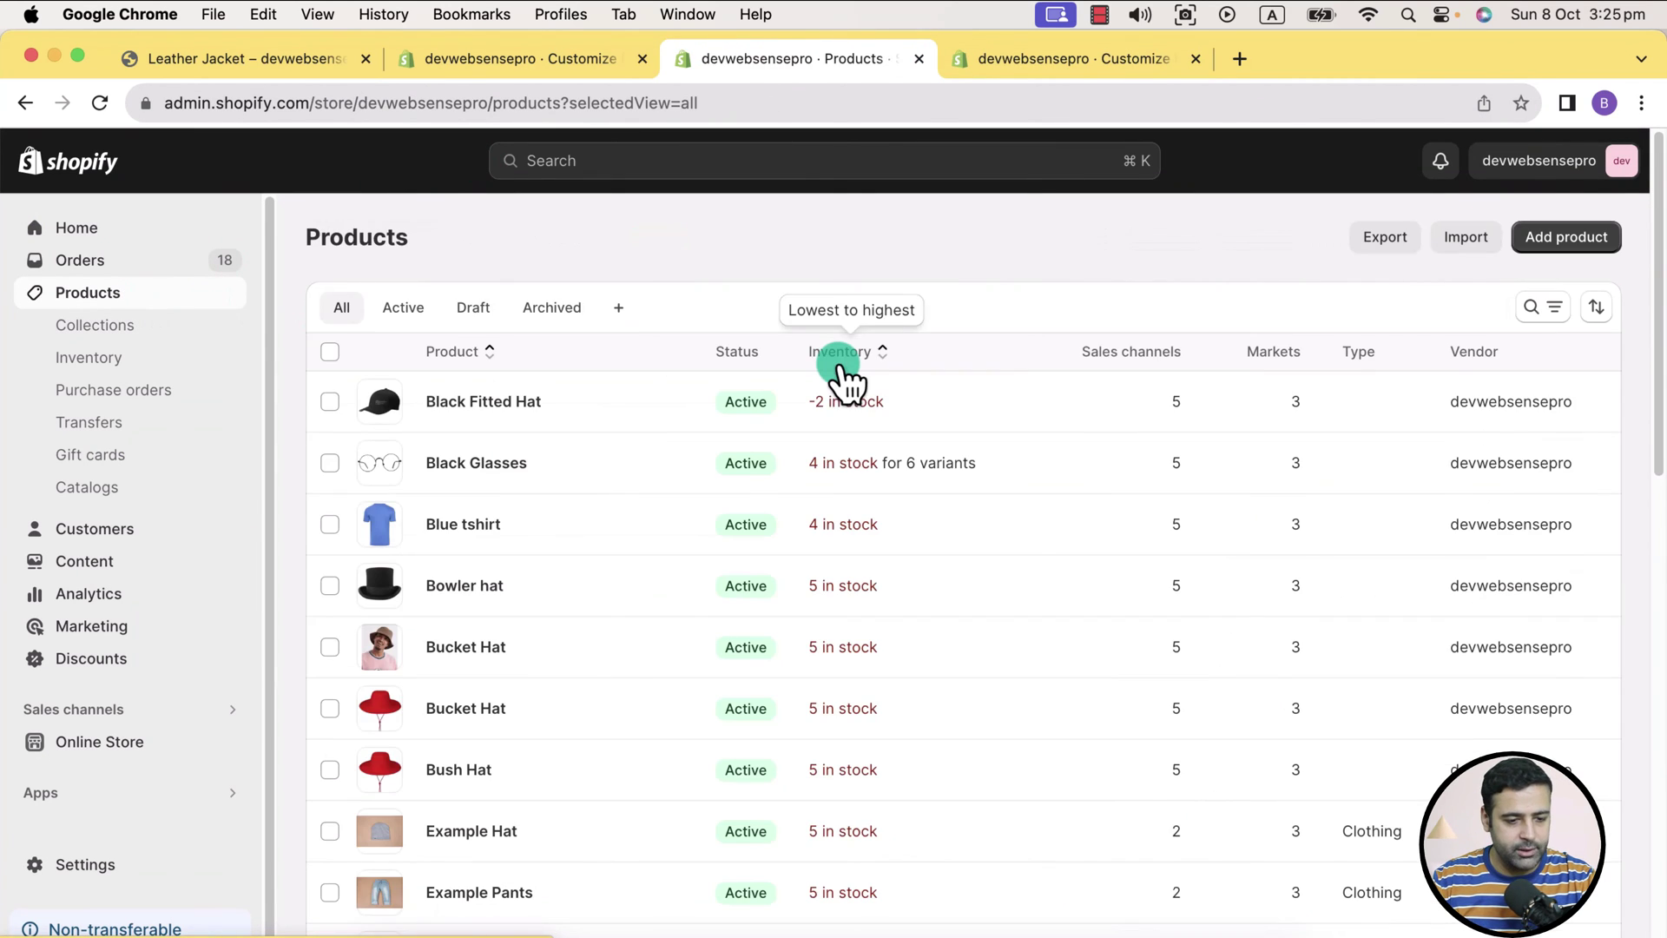
scroll(1138, 173, down, 3)
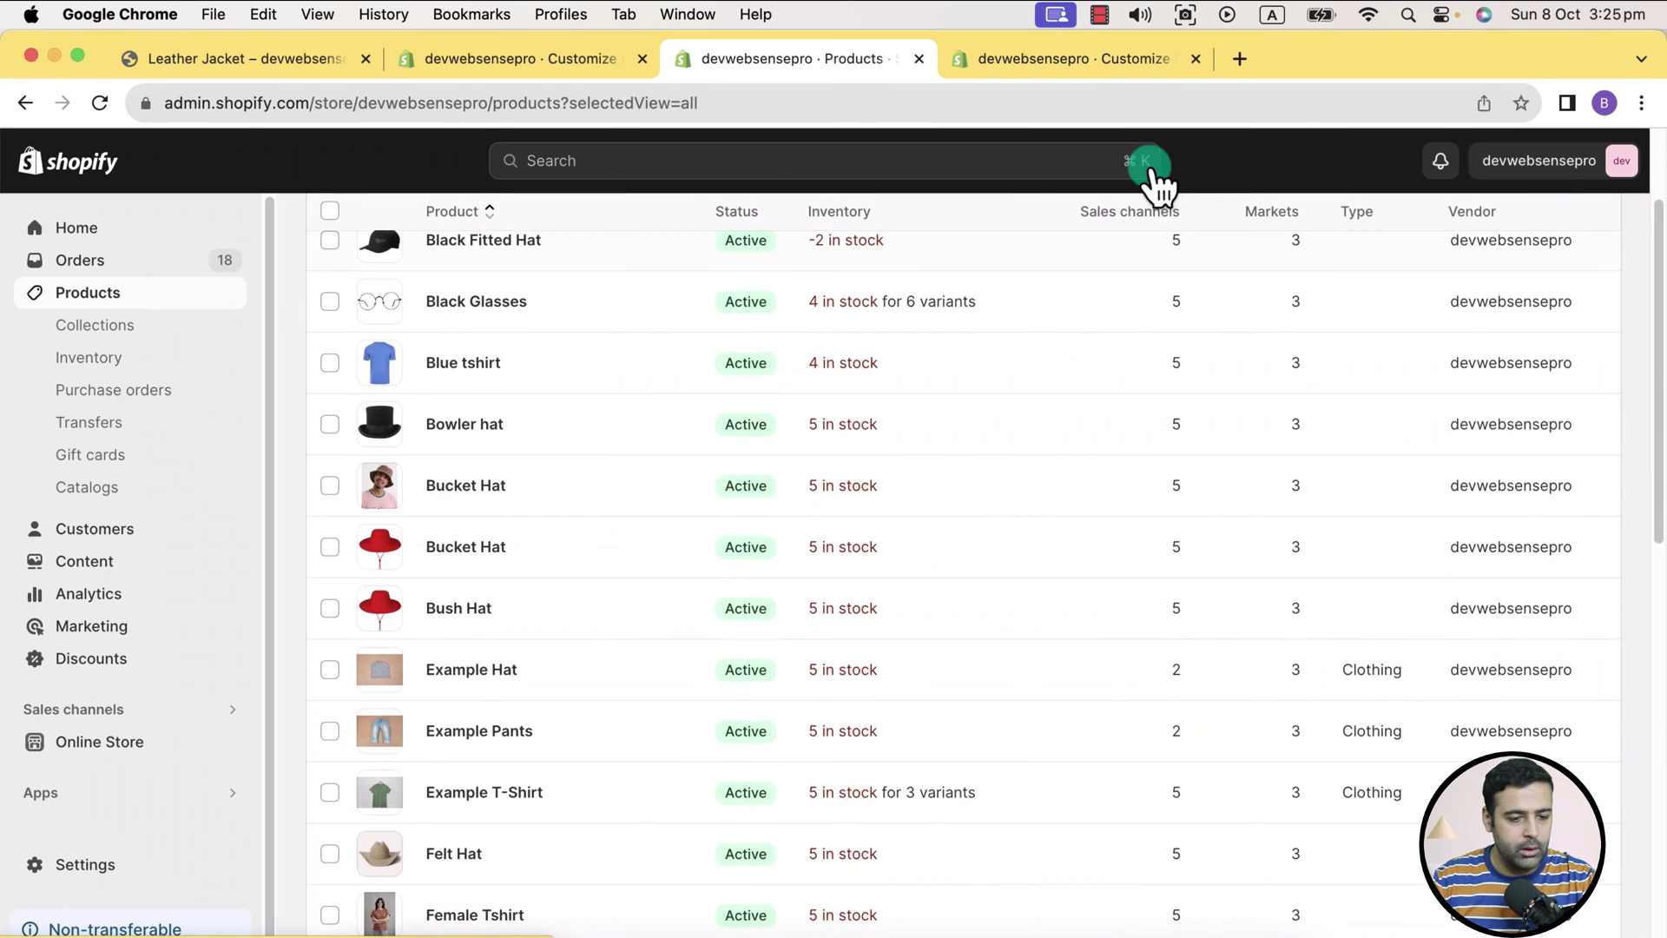
click(463, 365)
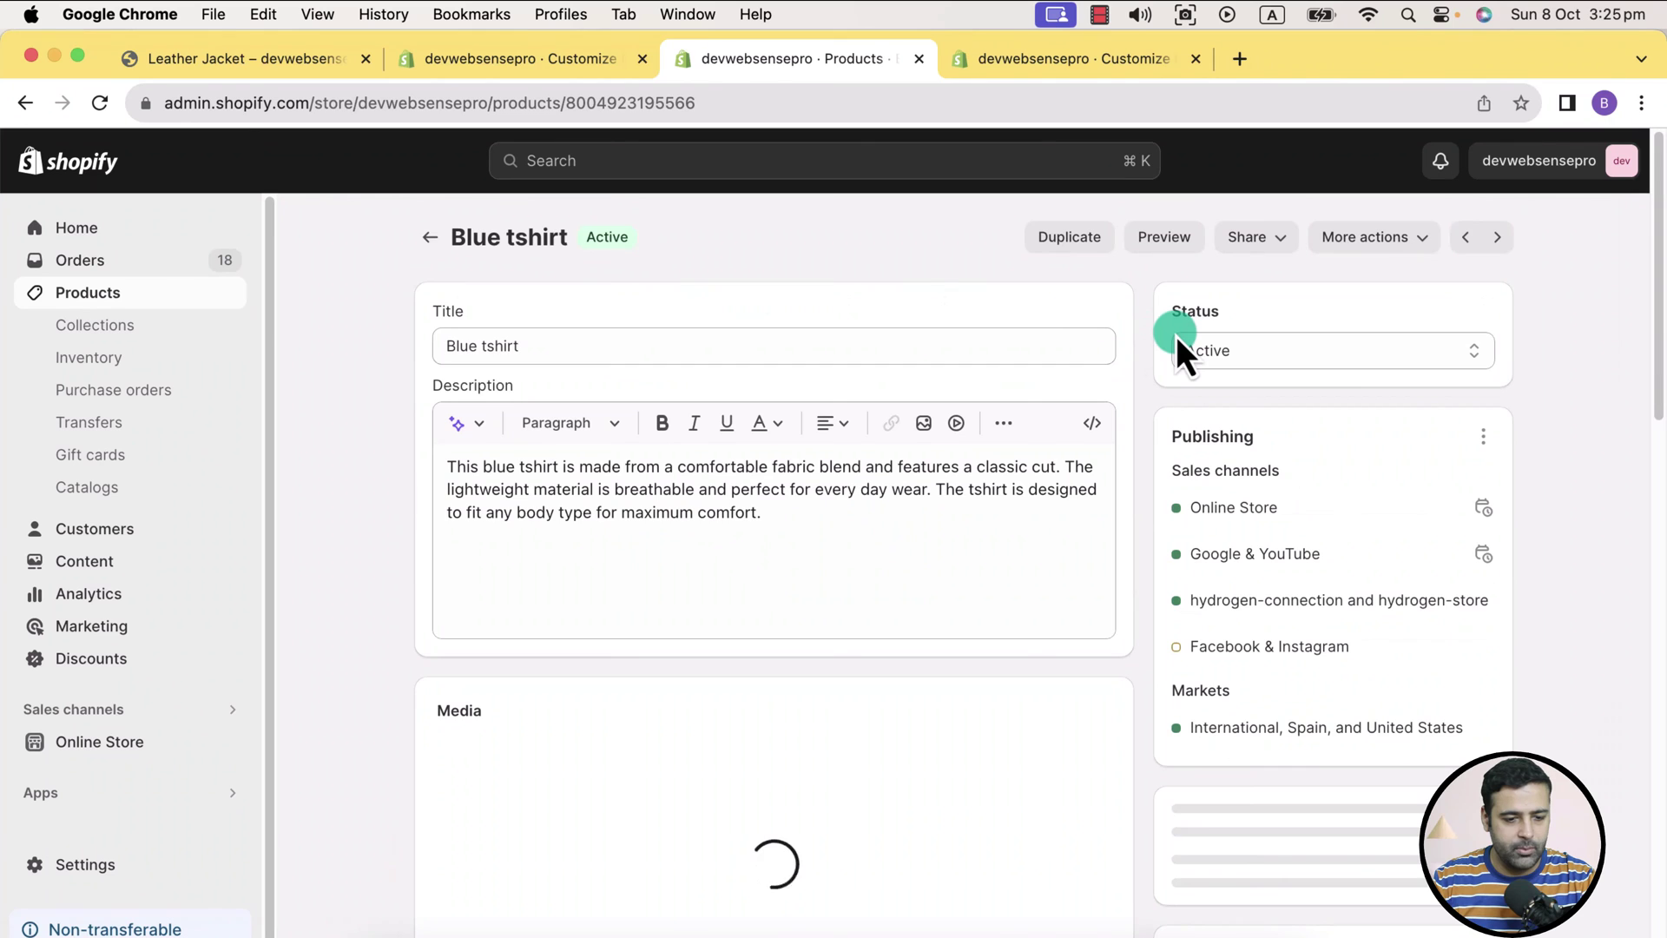
Set the Blue tshirt product's Tab 1 Title metafield to "Blue Tshirt Description"
scroll(1178, 338, down, 5)
scroll(1176, 347, down, 10)
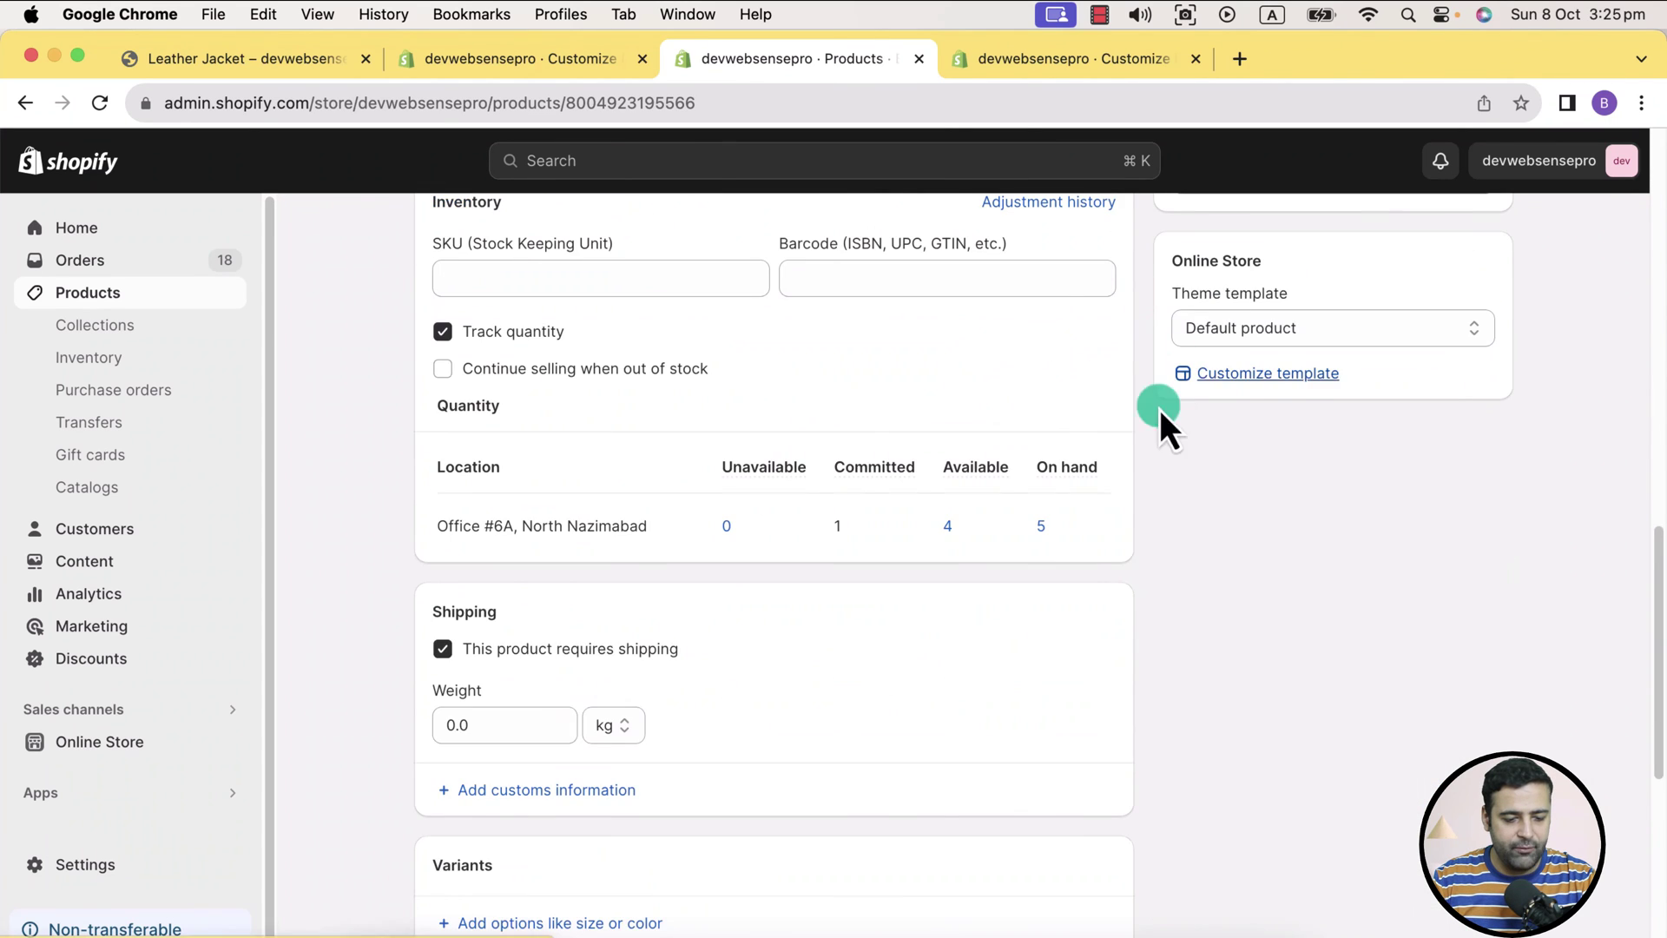
scroll(1119, 555, down, 7)
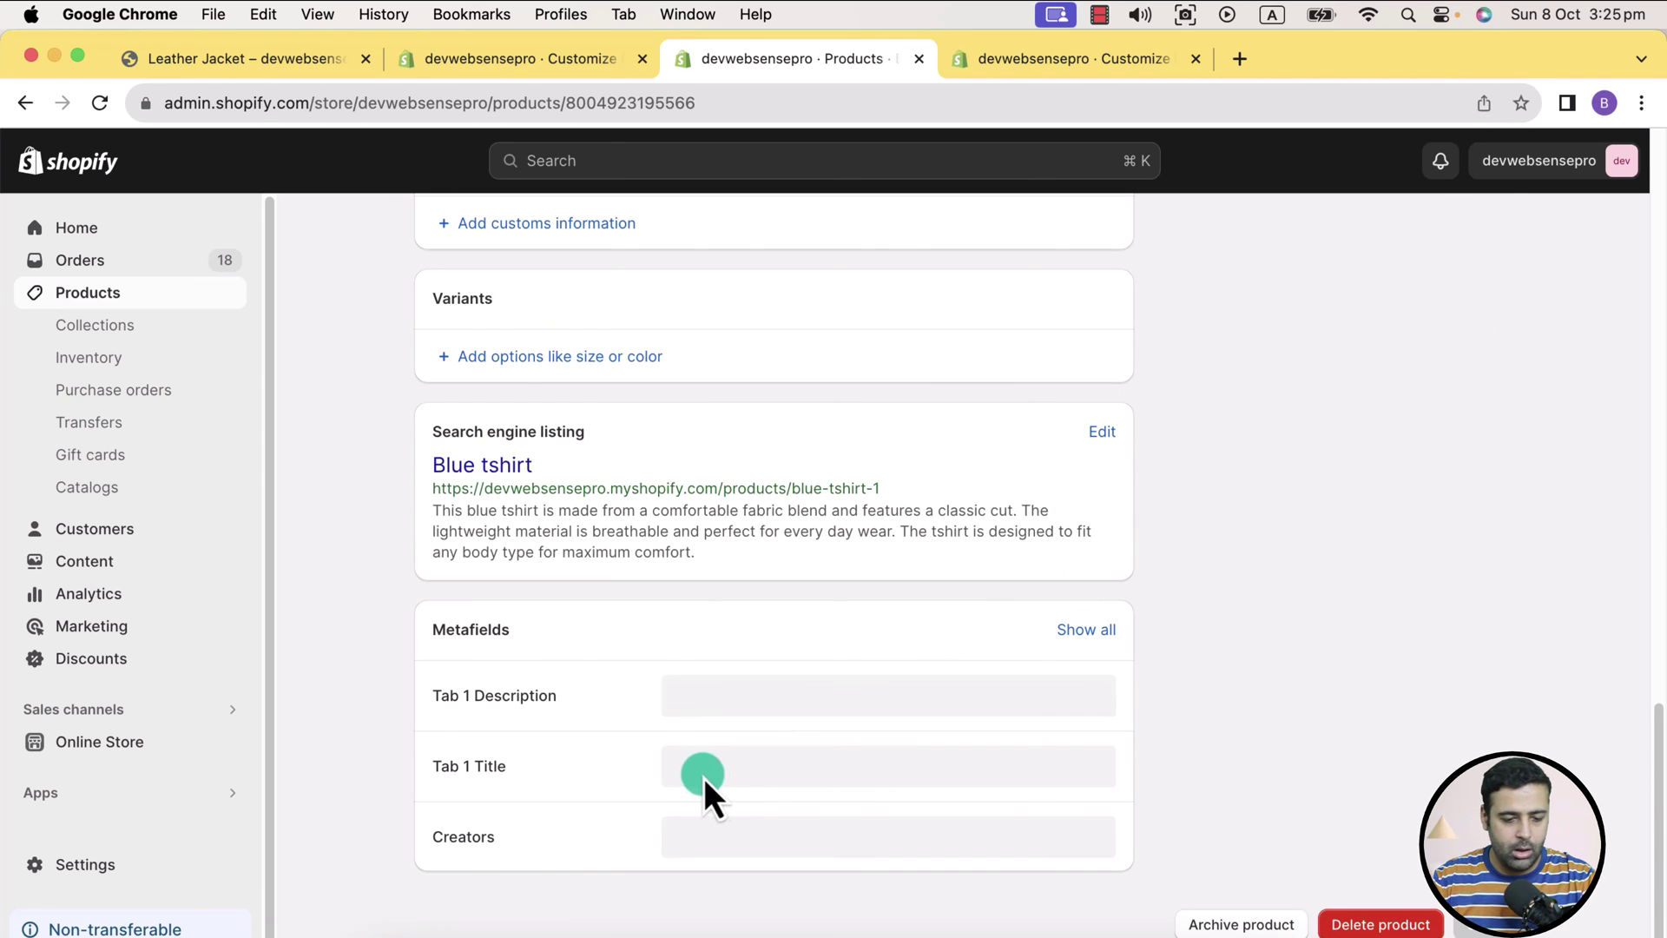
click(779, 772)
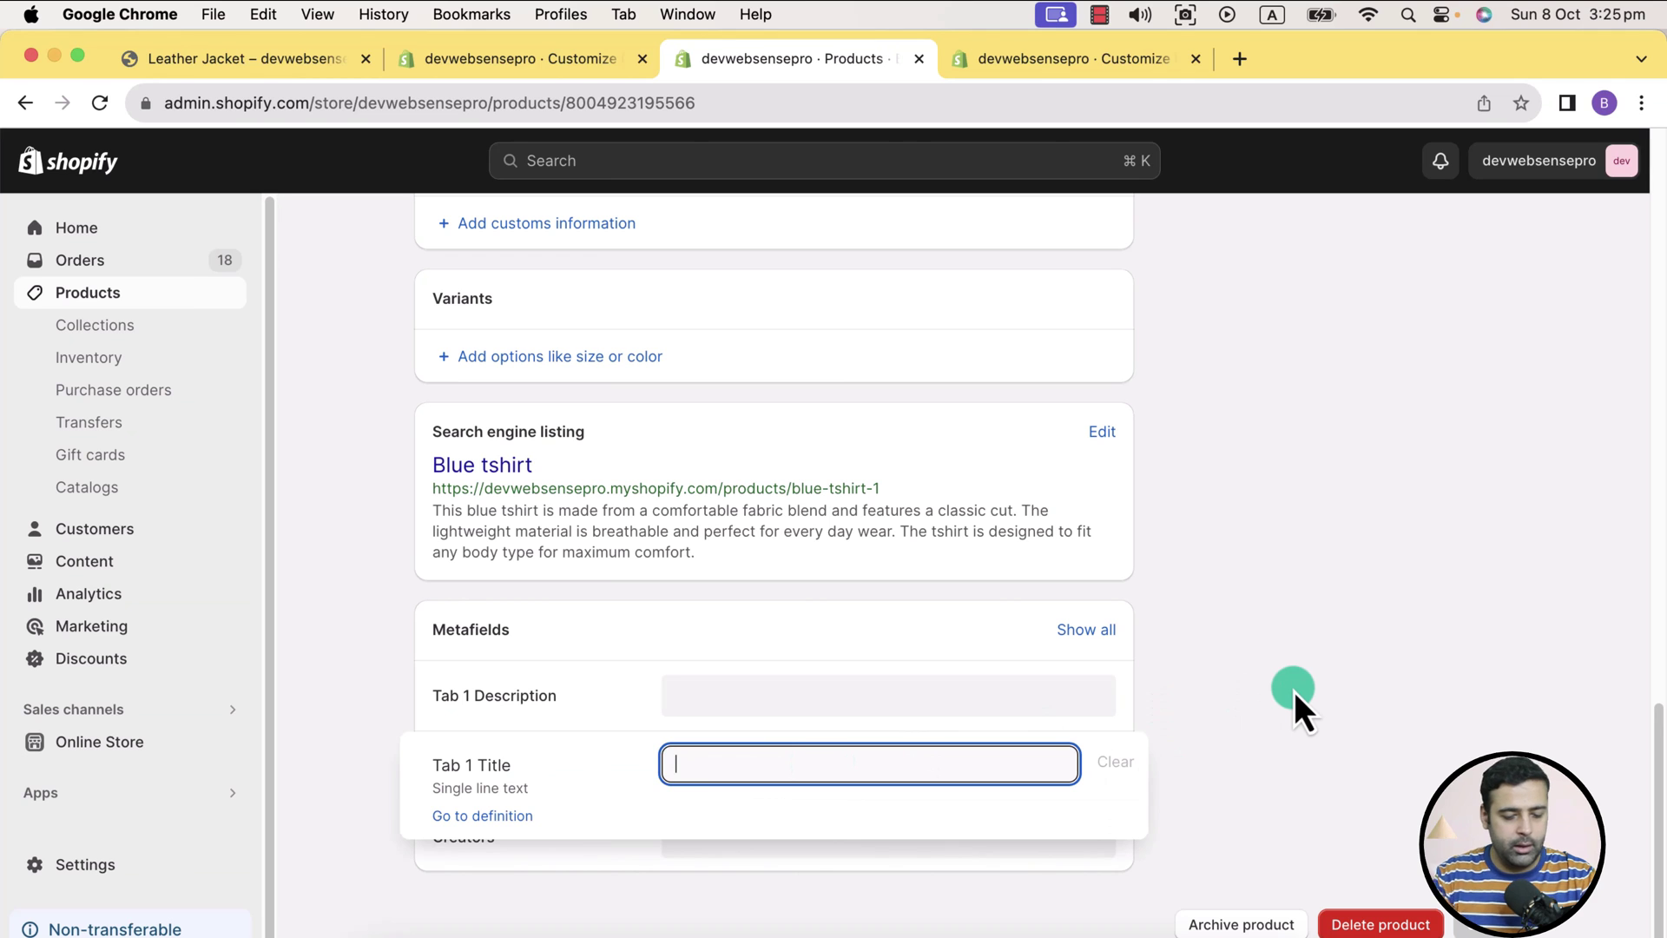
text(G)
key(BackSpace)
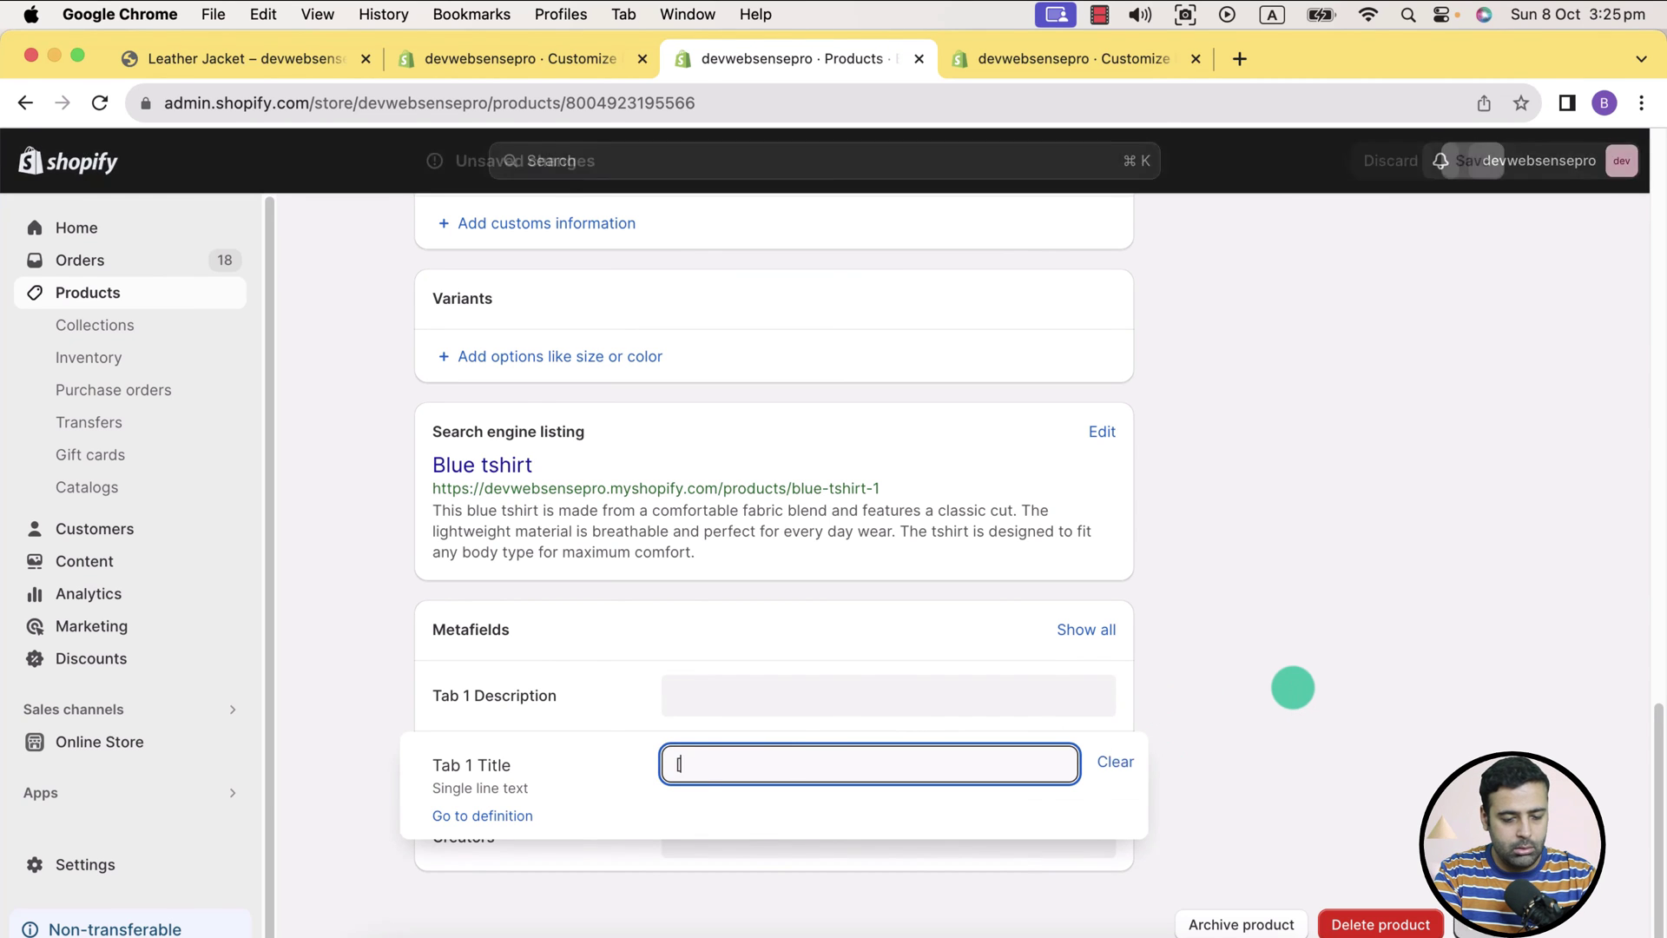
text(Blue Tshirt Description)
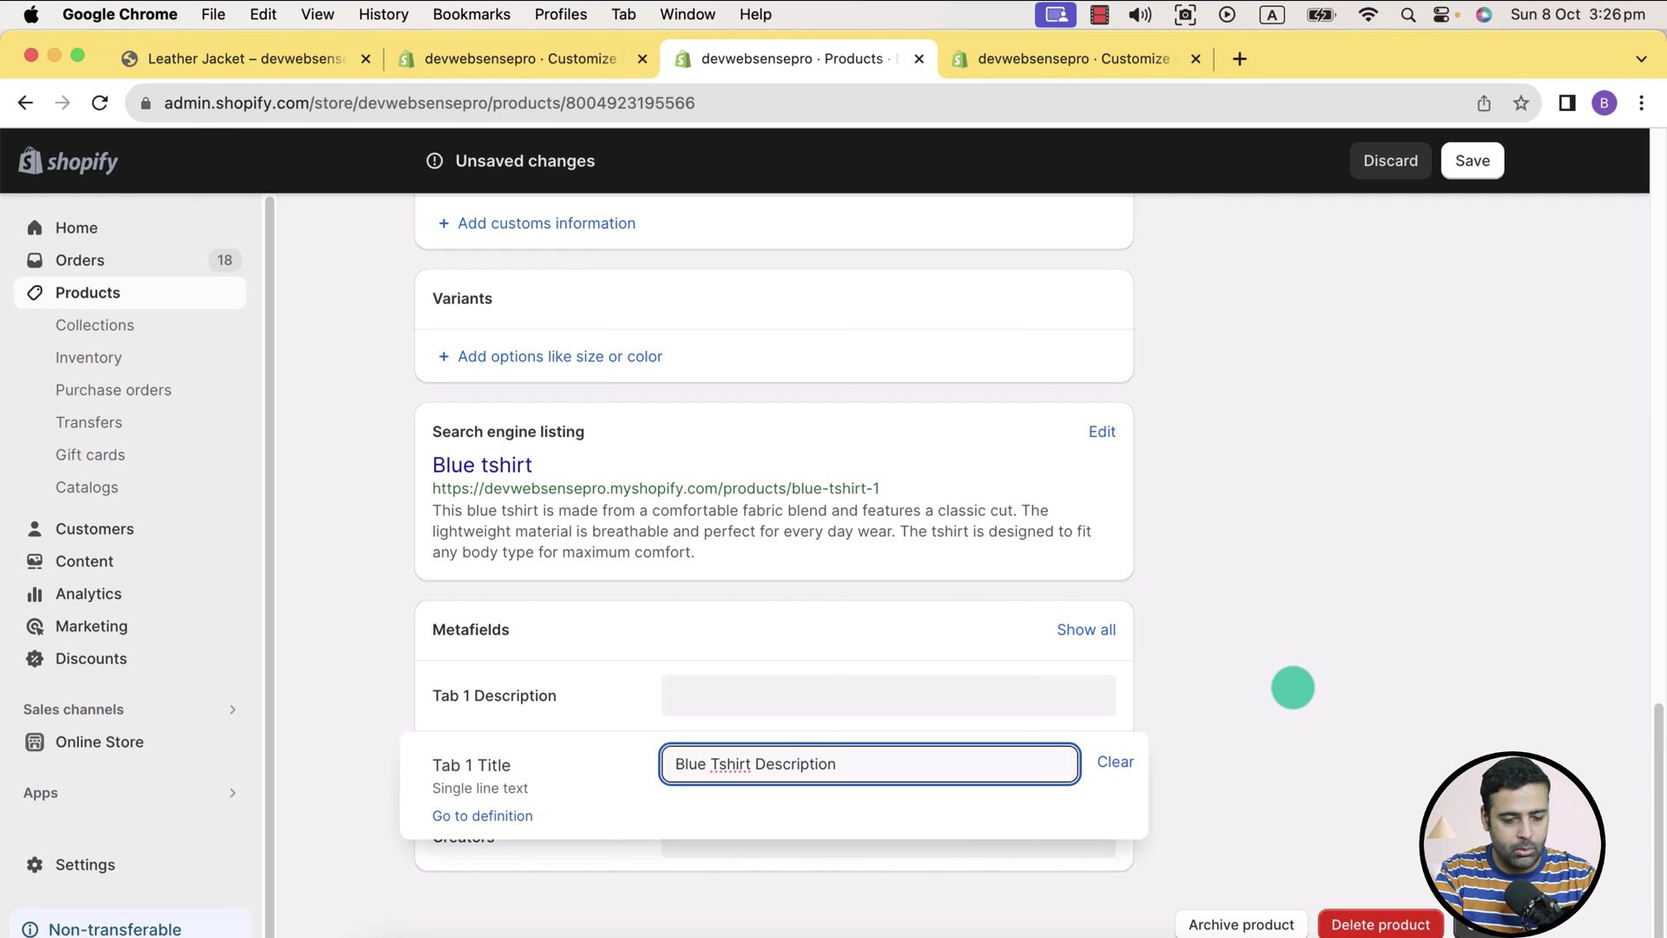
key(Tab)
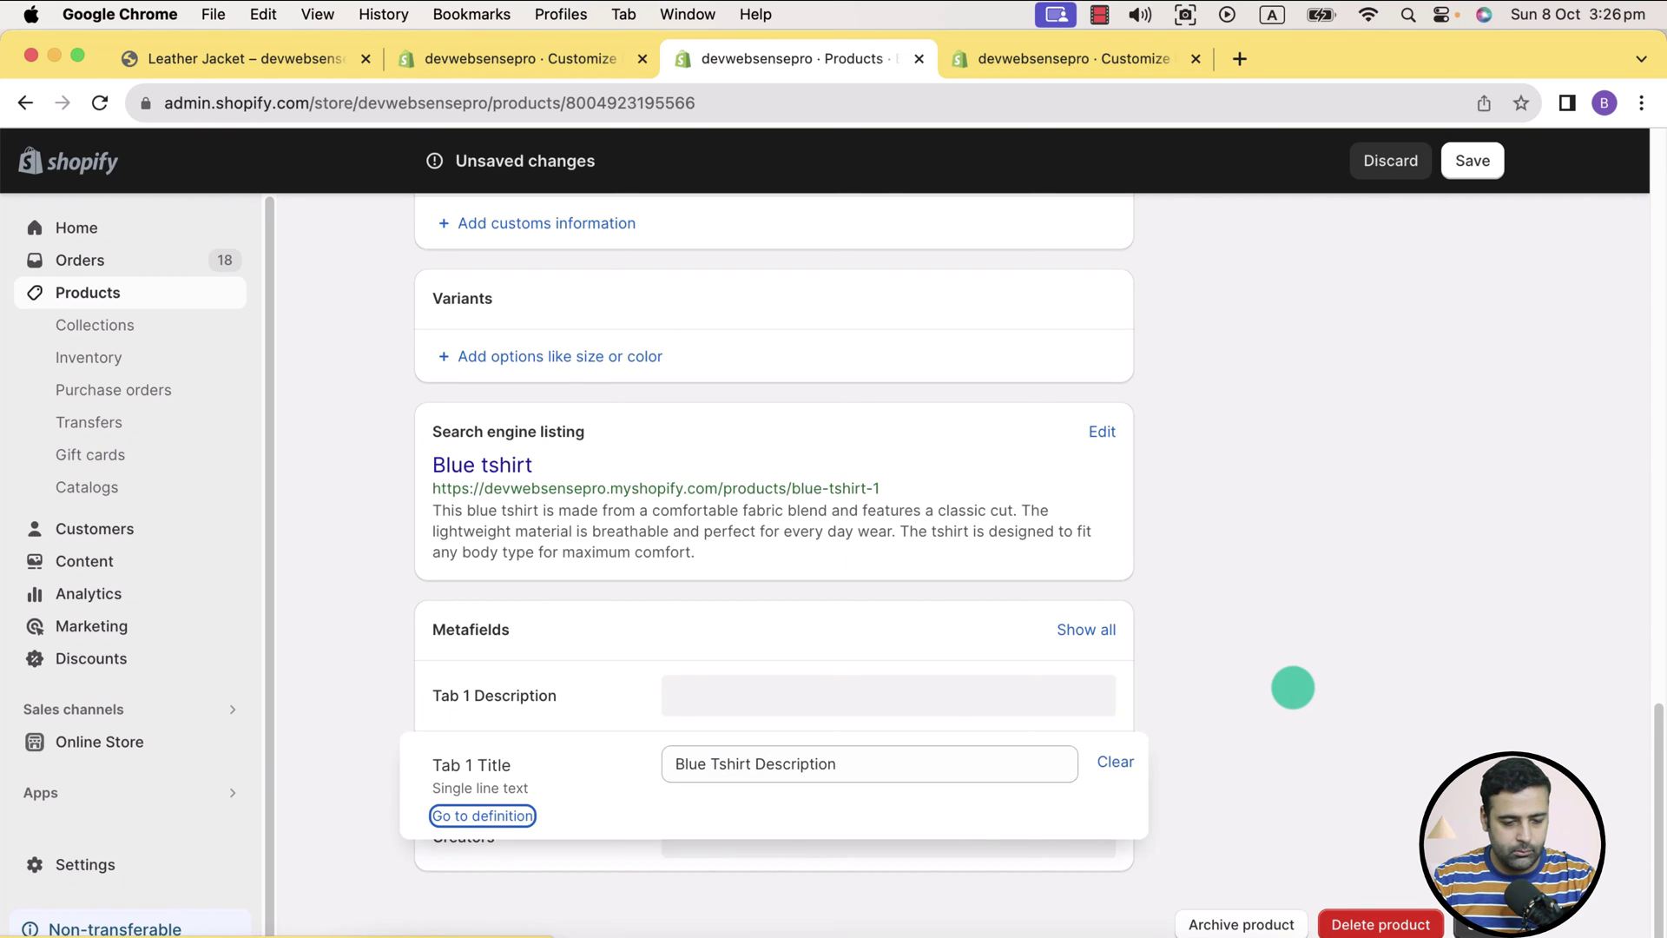
Set the Tab 1 Description metafield to "Tshirt is made of cotton fabric and some other details" and save the product
click(919, 683)
text(T)
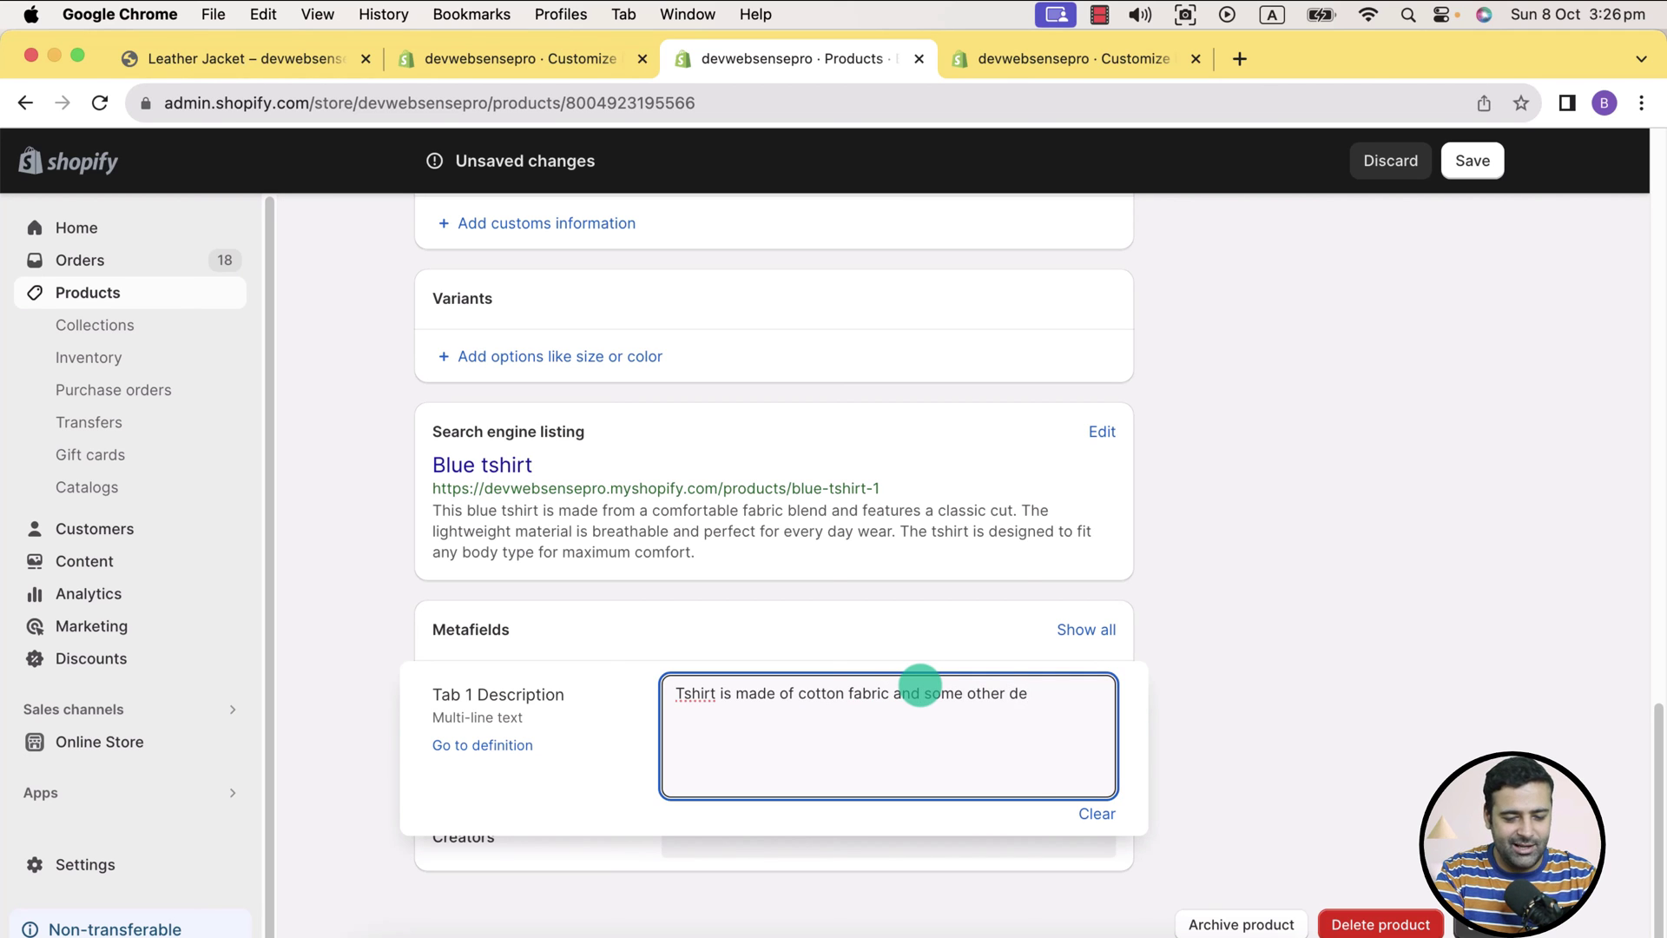
click(1303, 705)
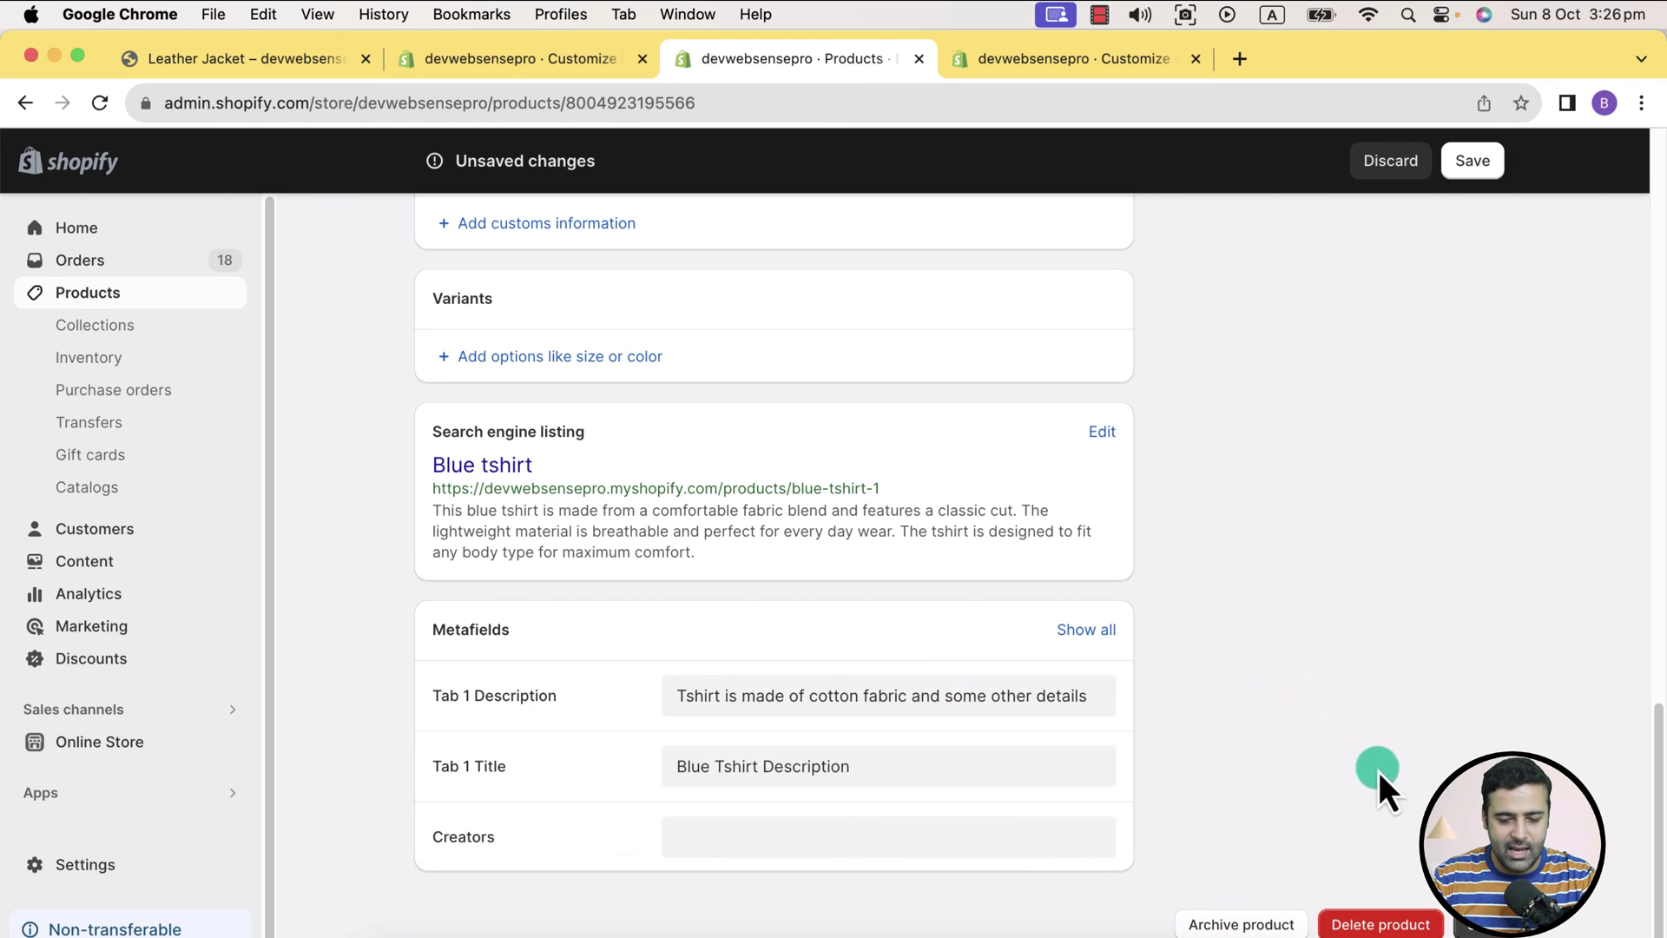
key(super+s)
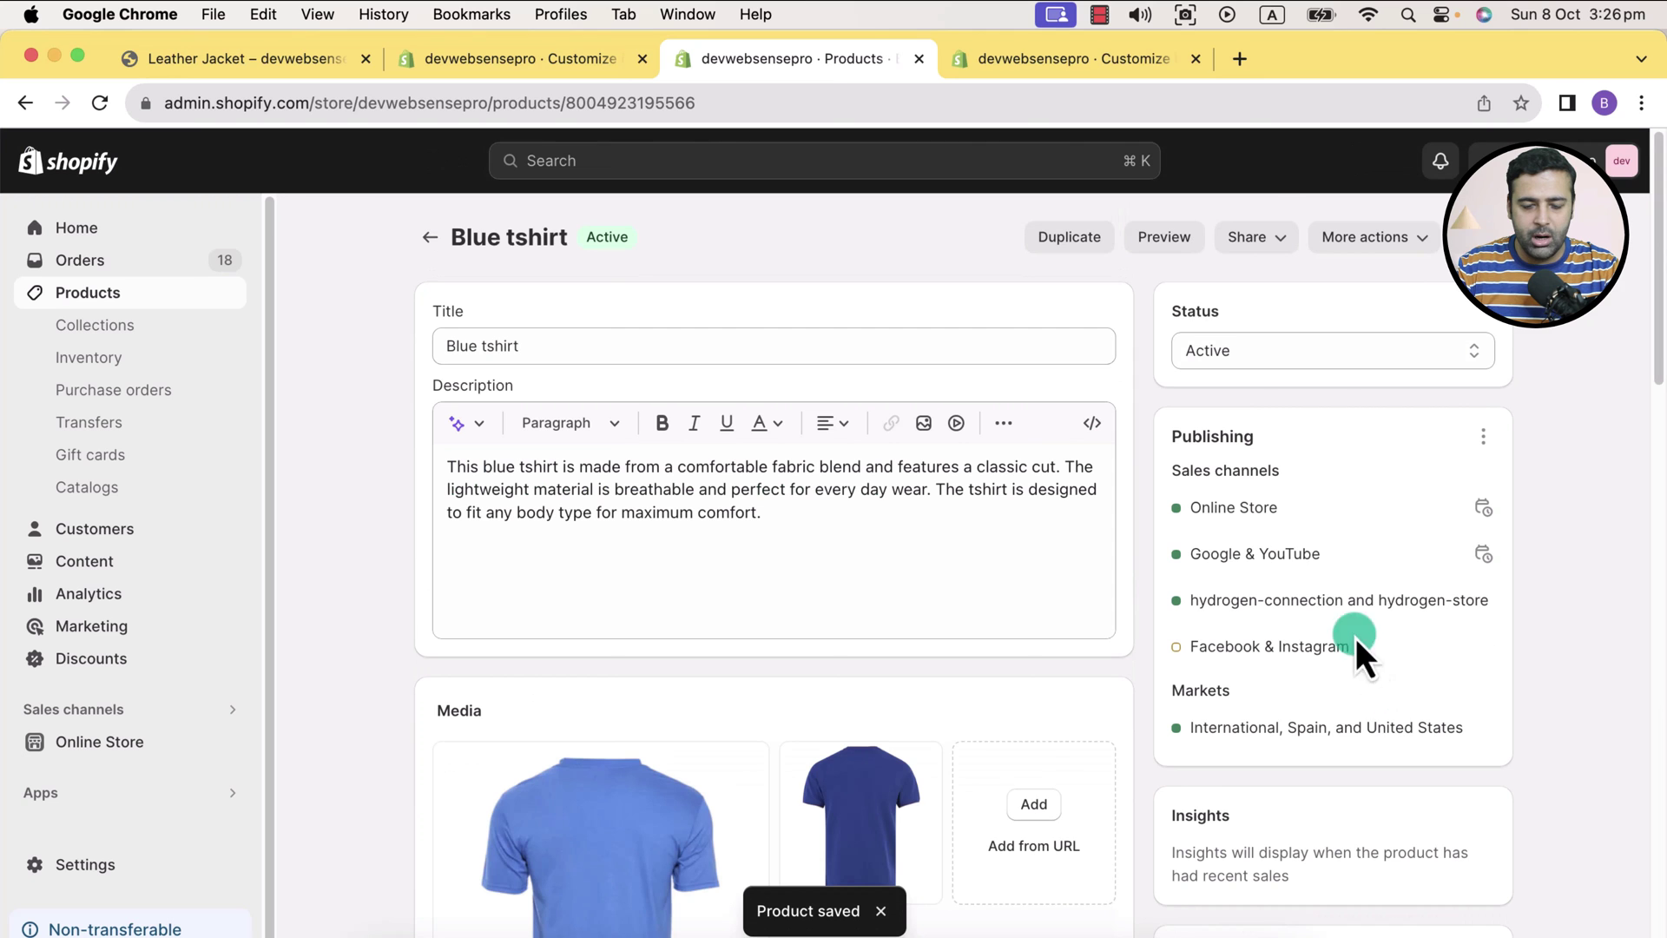
Preview the Blue tshirt product in the online store and check the tab's title and description below the images
click(1181, 250)
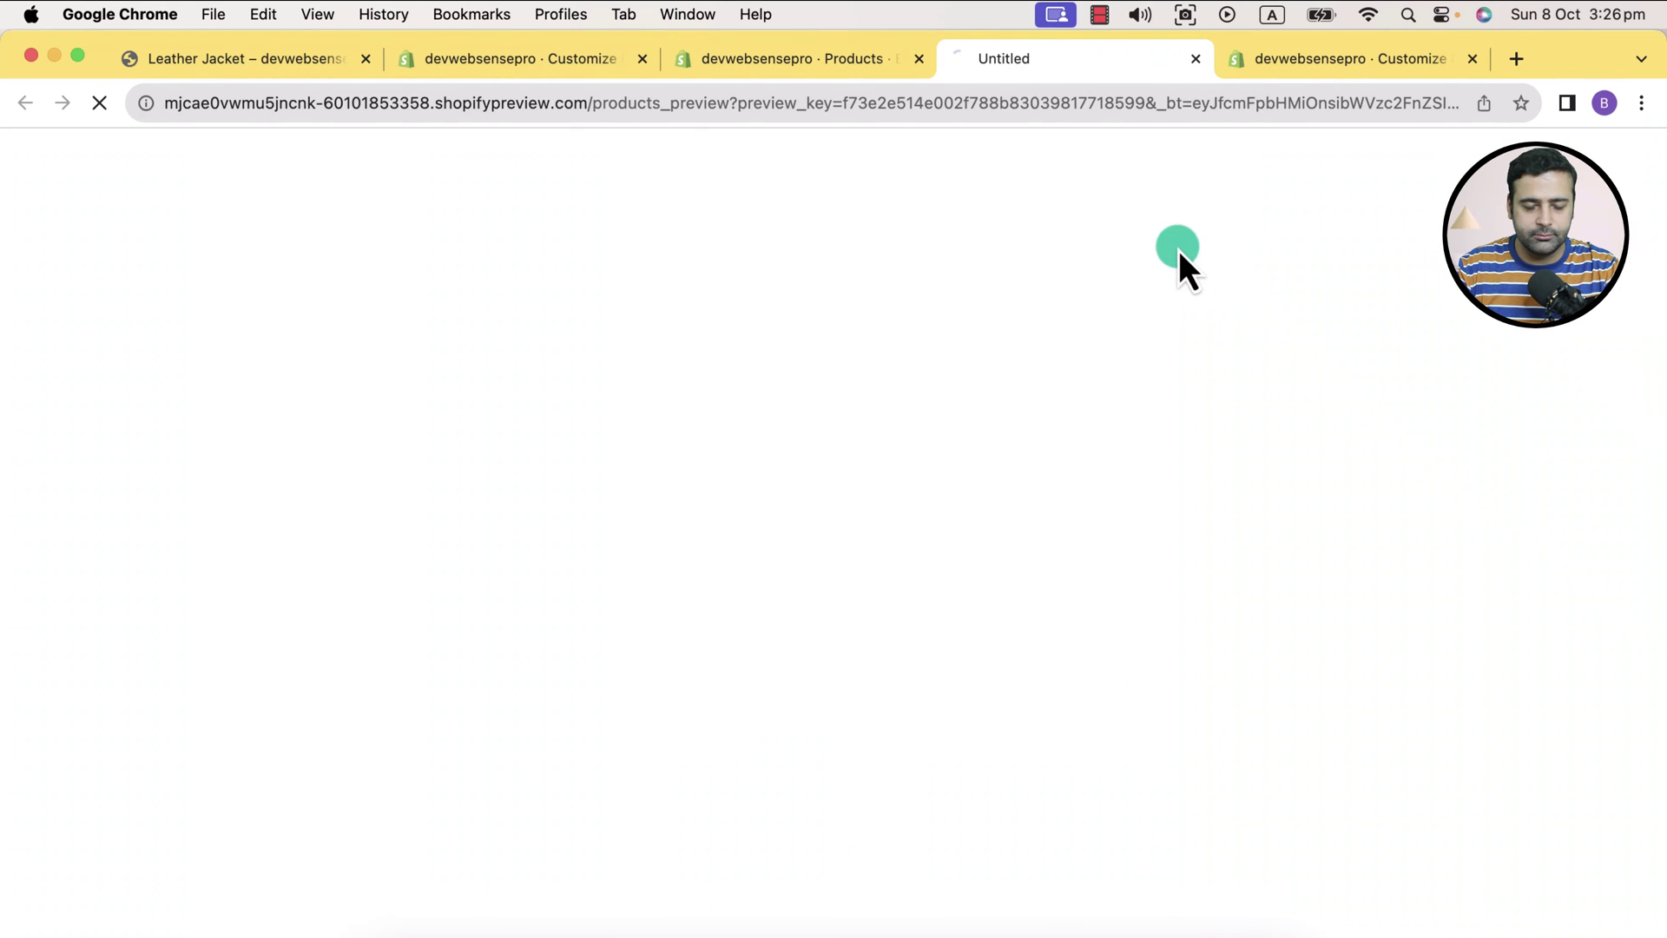
scroll(1231, 258, down, 3)
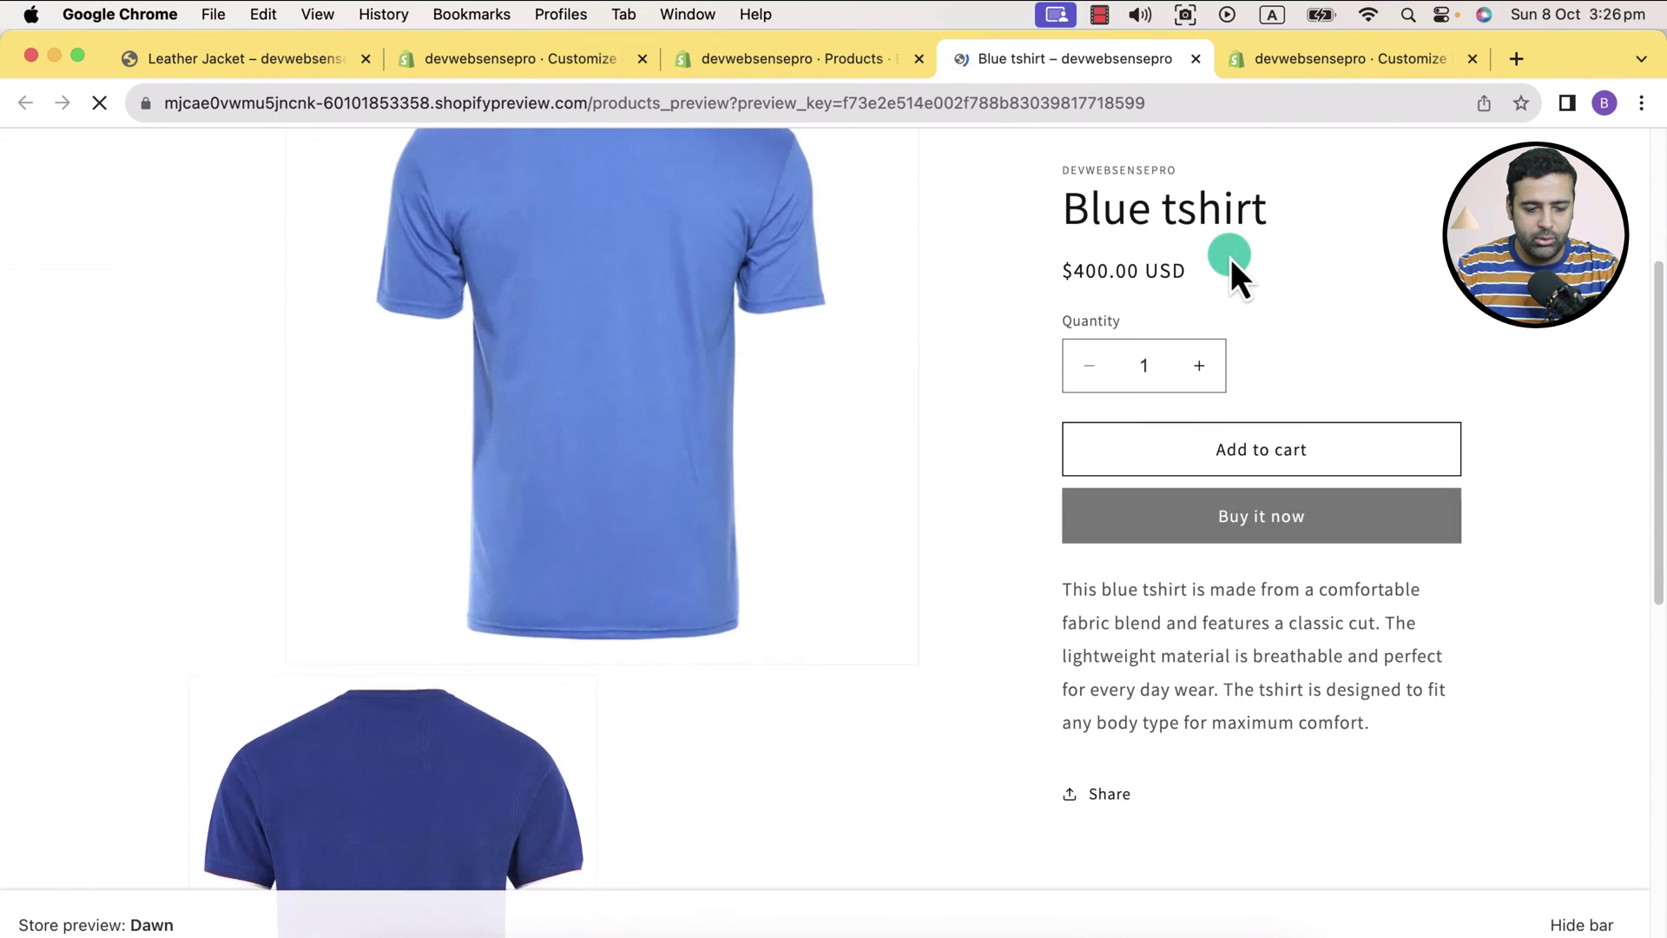
scroll(1231, 261, down, 4)
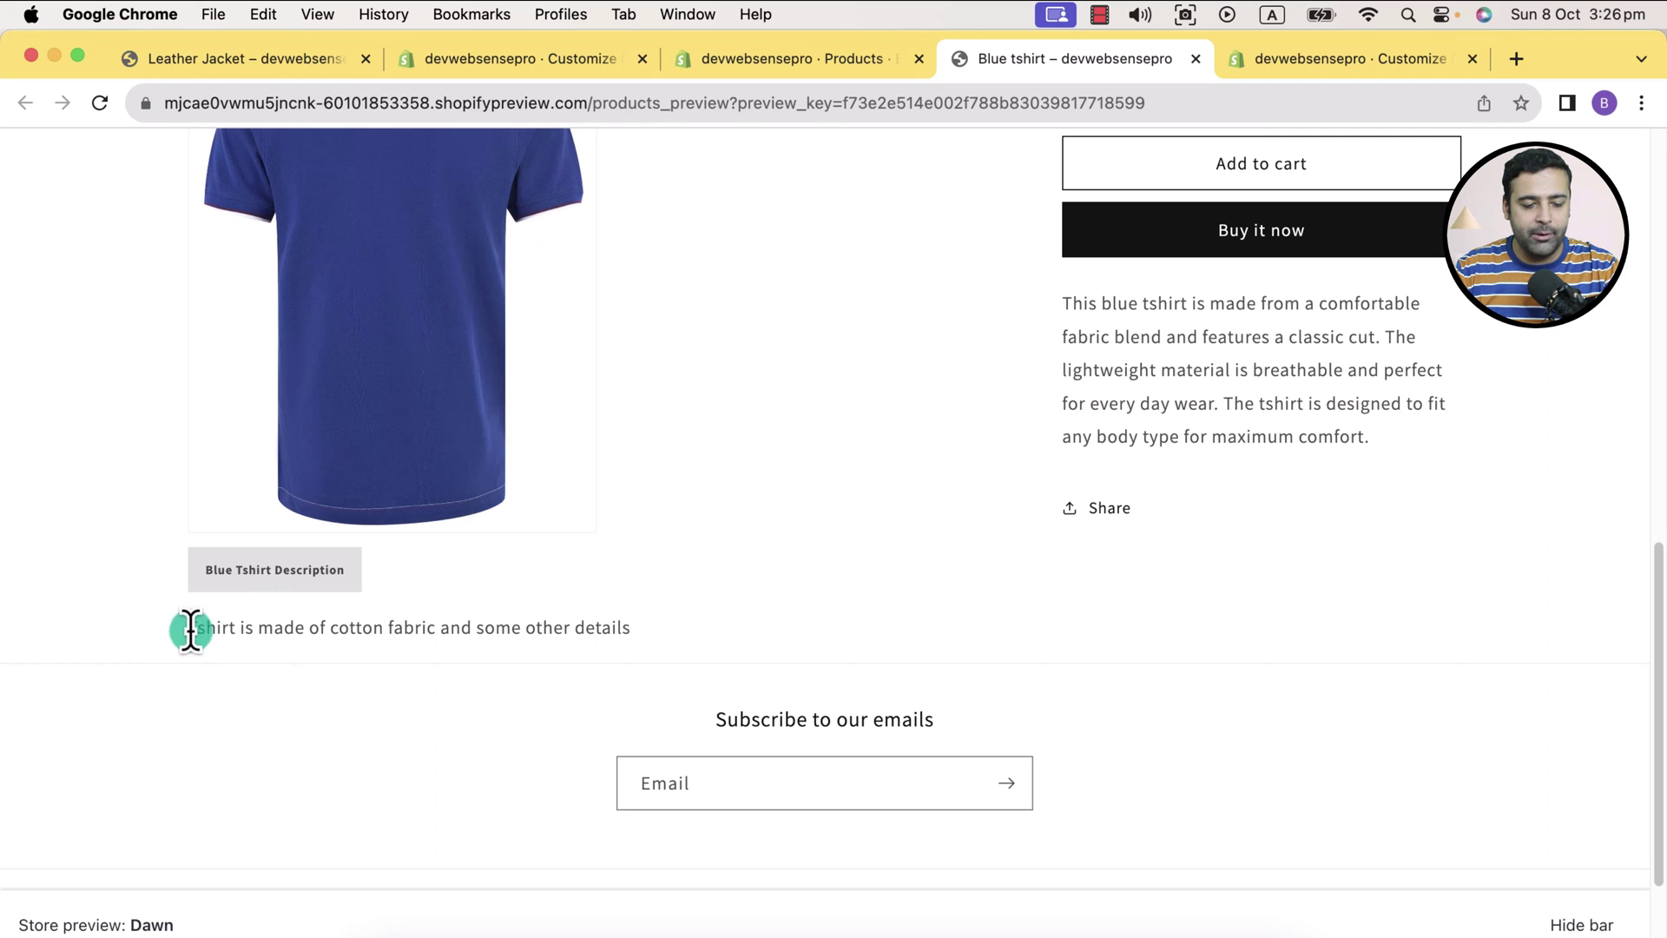
drag(190, 629, 521, 645)
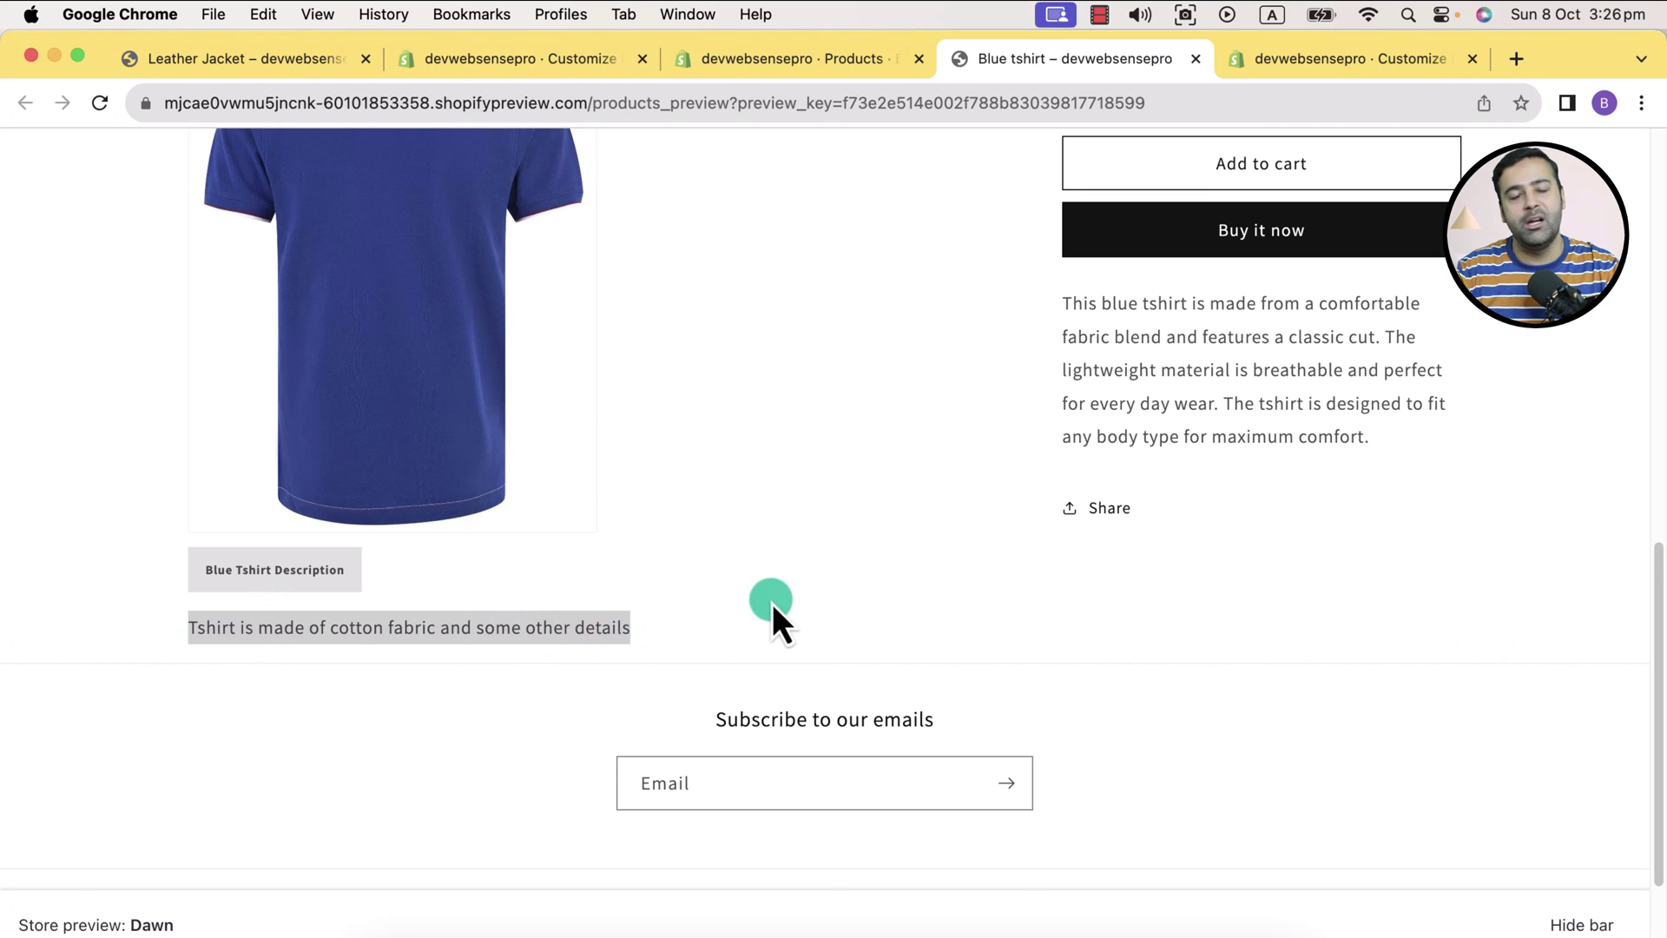
click(883, 571)
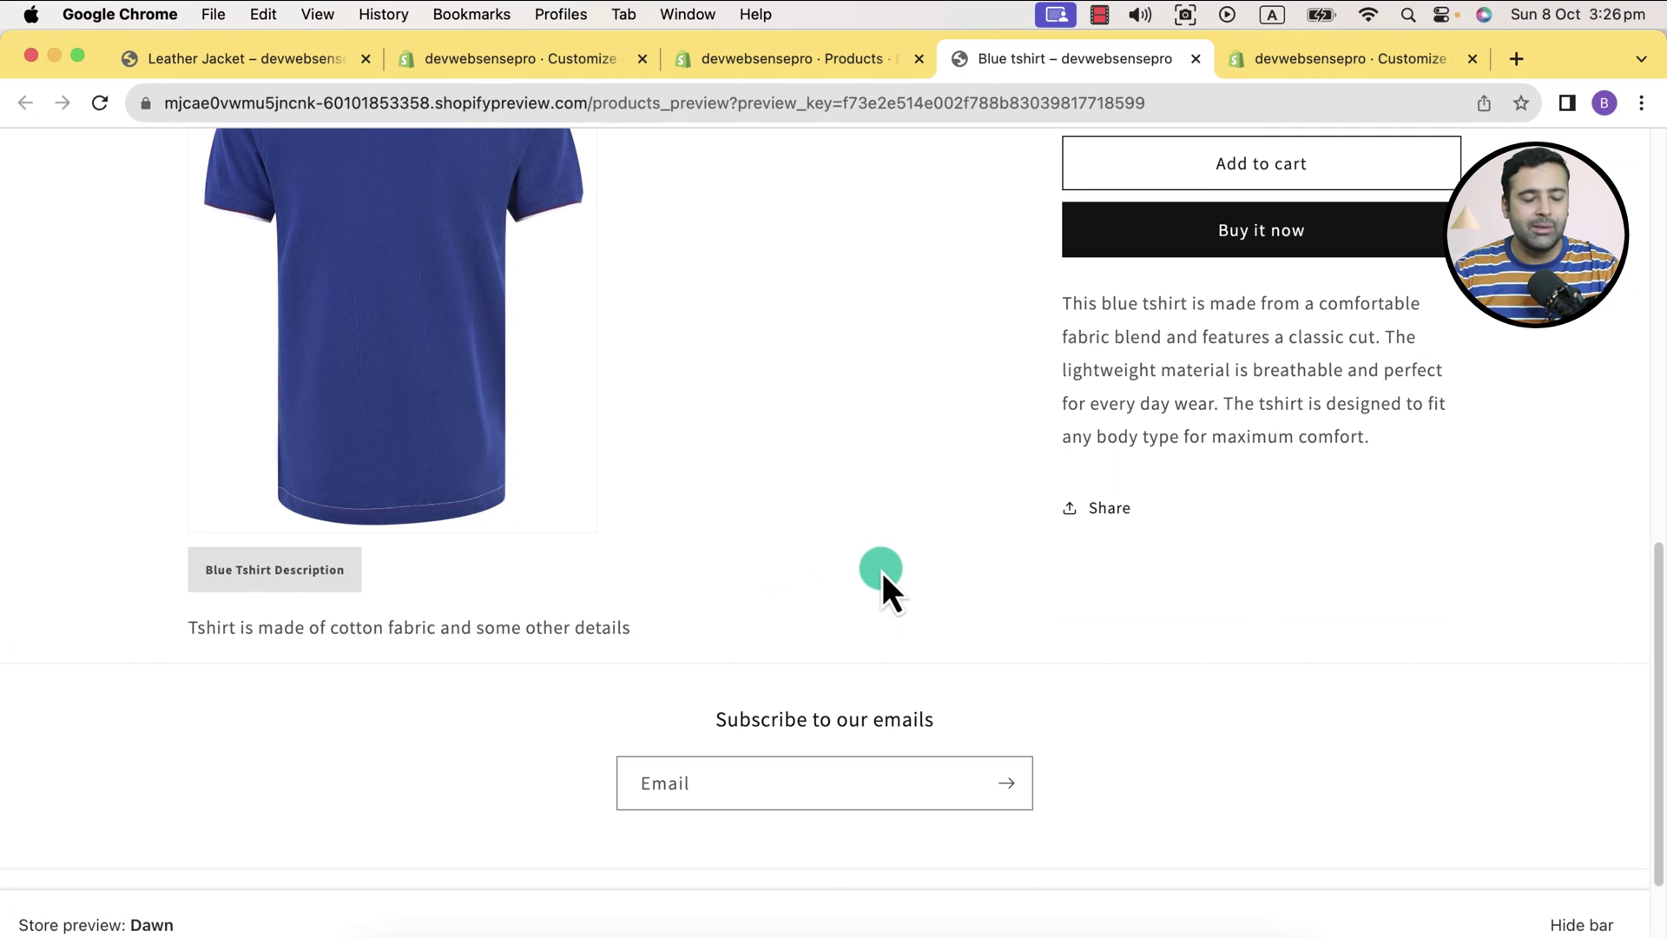